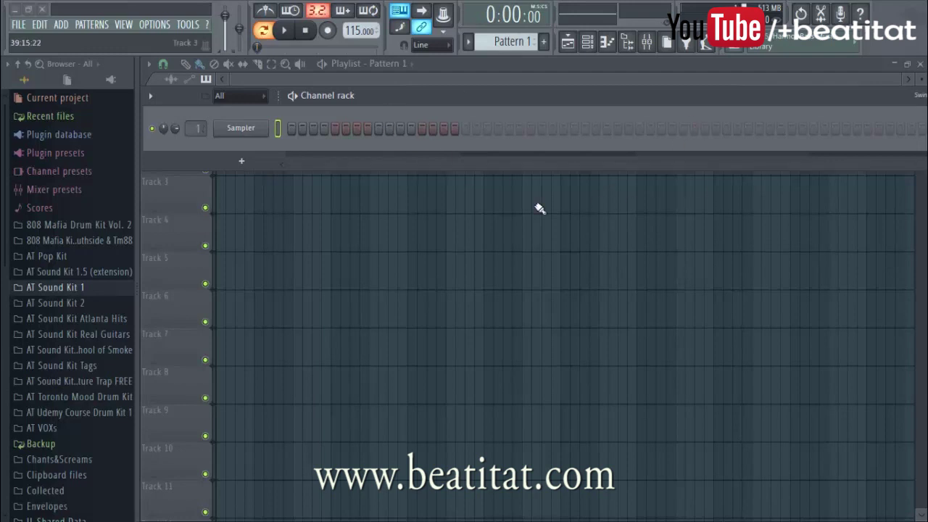
Step: Load the Snr - Trap Snare 3 sample from the AT Sound Kit 1 folder into the channel rack as a new channel
drag(367, 98, 364, 69)
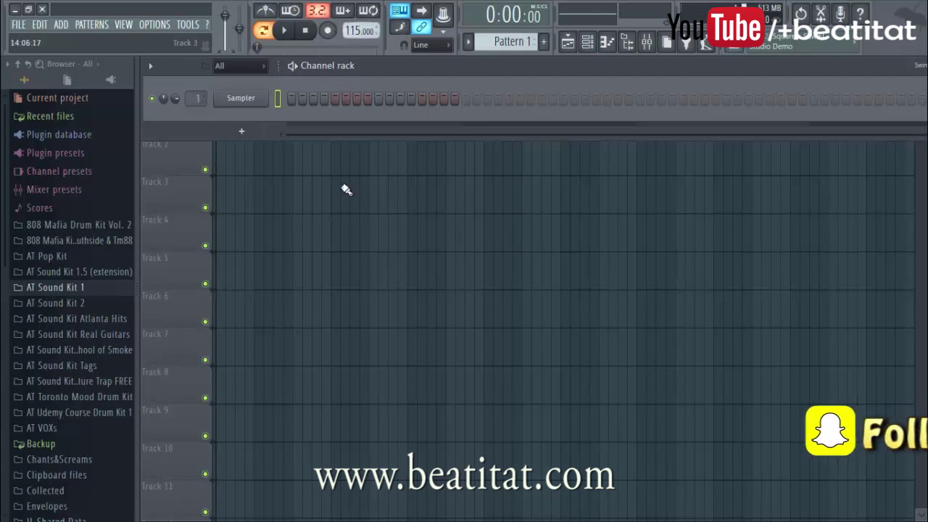
click(110, 290)
scroll(95, 349, down, 10)
scroll(95, 348, up, 3)
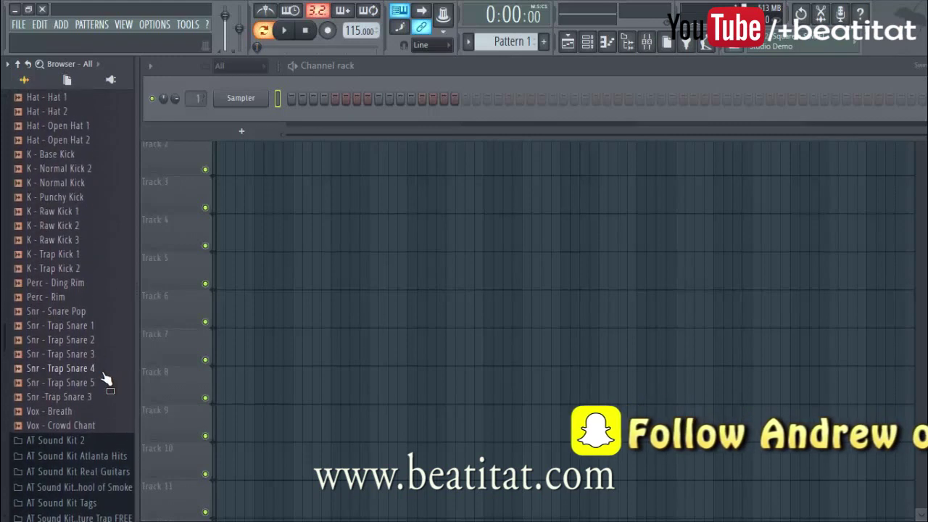
click(101, 370)
click(105, 355)
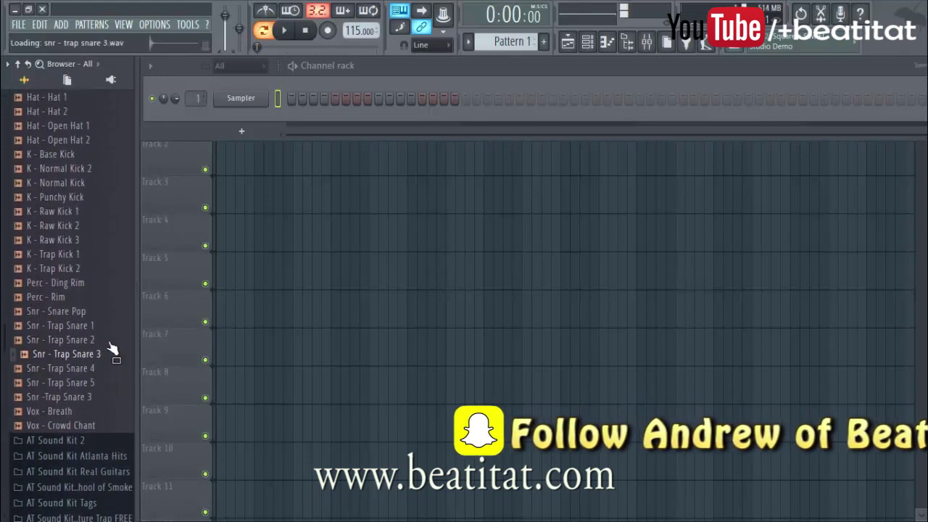
drag(108, 366, 290, 120)
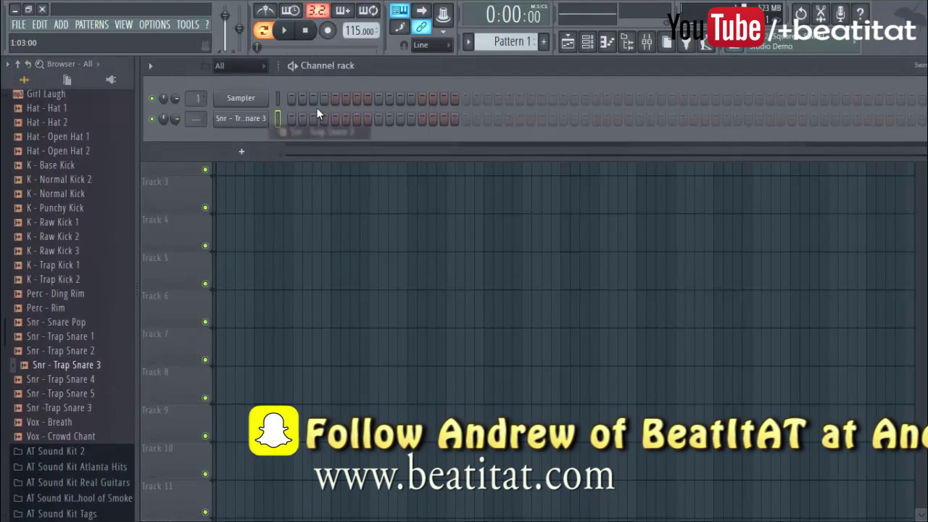
Step: Place Snr - Trap Snare 3 hits on steps 9, 25, 41 and 57 of Pattern 1
click(378, 118)
click(553, 119)
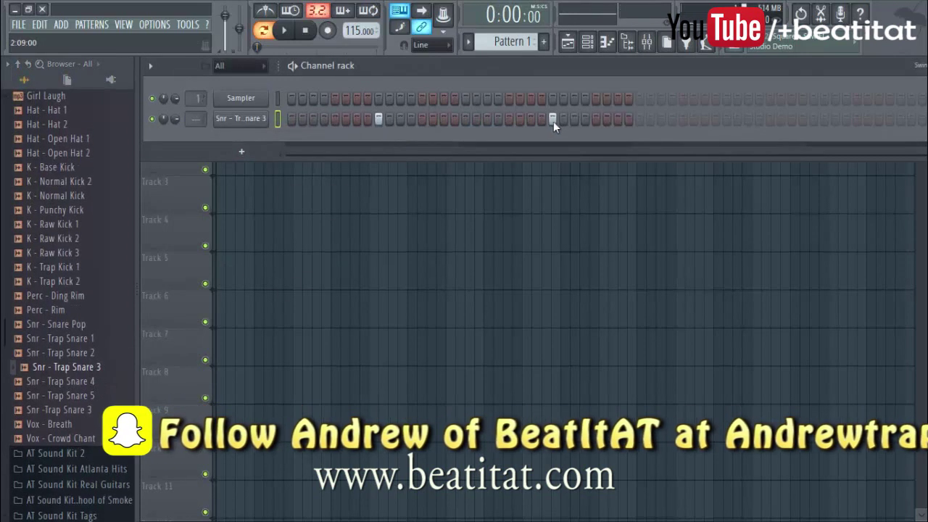
click(727, 119)
click(901, 119)
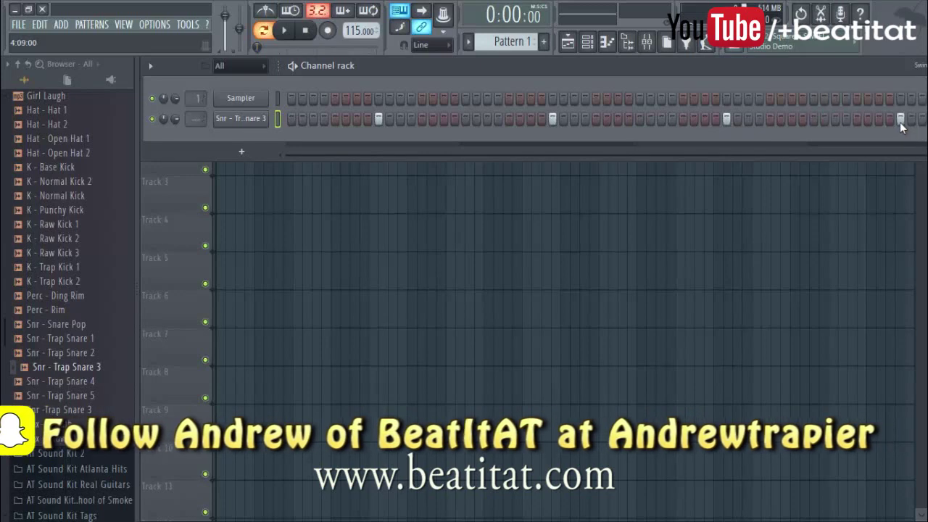
Step: Add extra Snr - Trap Snare 3 hits on steps 28 and 47
drag(600, 67, 585, 111)
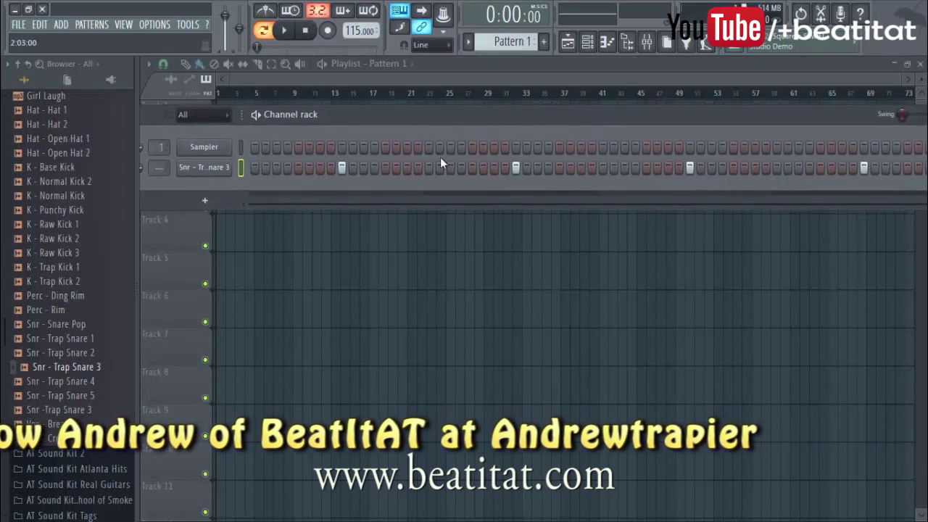
click(548, 168)
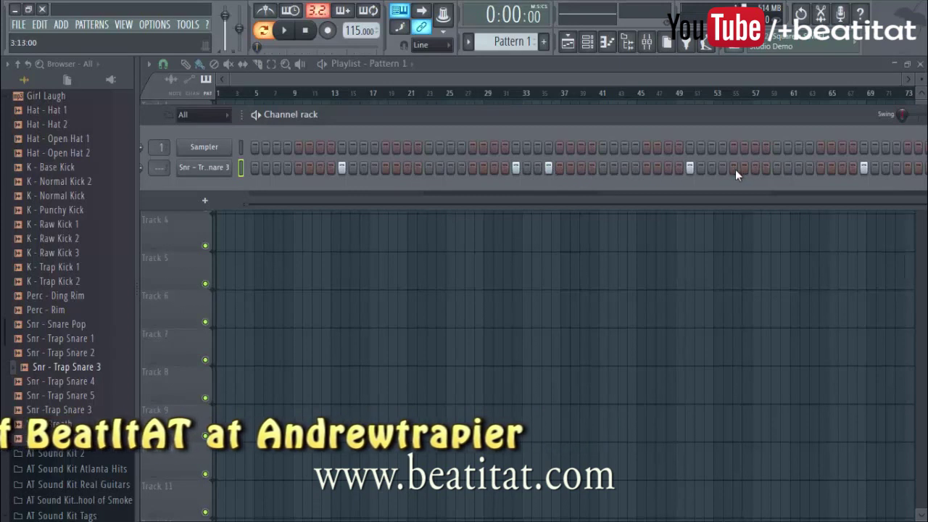
click(754, 167)
drag(835, 116, 807, 112)
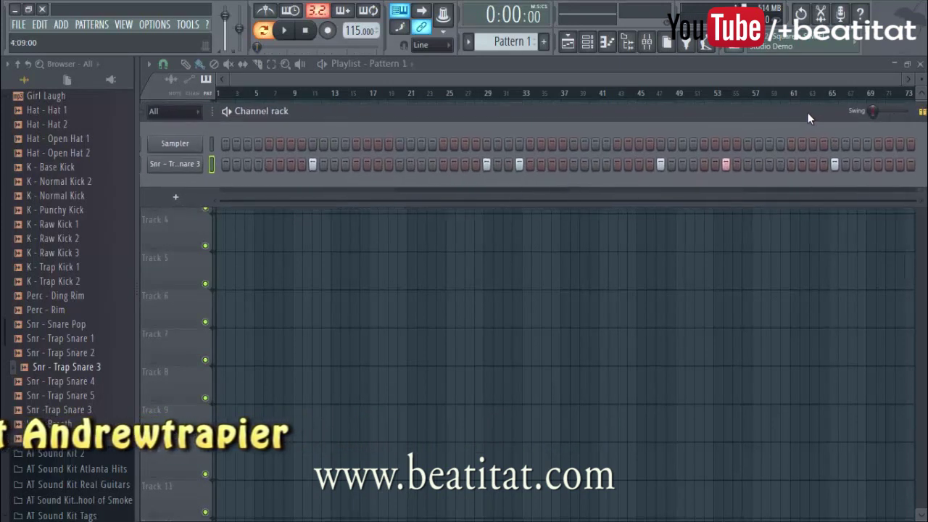
Step: Load the Perc - Rim sample as a new channel below the snare
drag(410, 116, 458, 112)
click(80, 325)
click(86, 312)
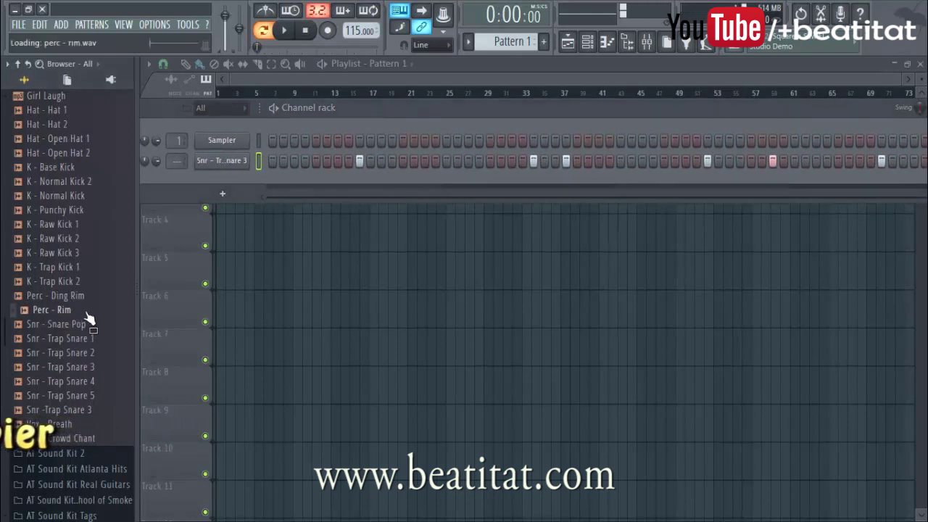
drag(87, 315, 253, 175)
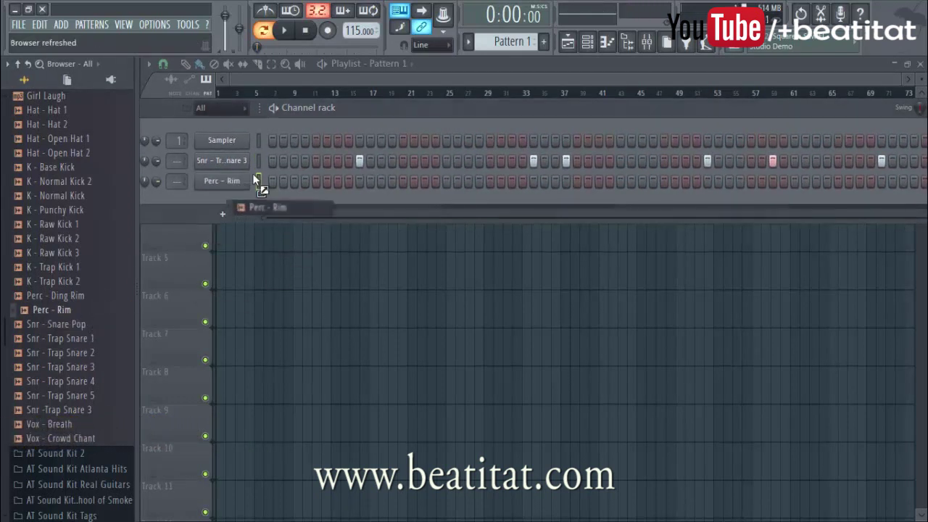
Step: Load K - Base Kick and K - Normal Kick as new channels and place a hit on step 1 of each
click(44, 296)
scroll(69, 269, up, 3)
scroll(69, 269, up, 3)
click(62, 367)
drag(67, 385, 246, 199)
drag(82, 366, 219, 218)
drag(272, 201, 272, 222)
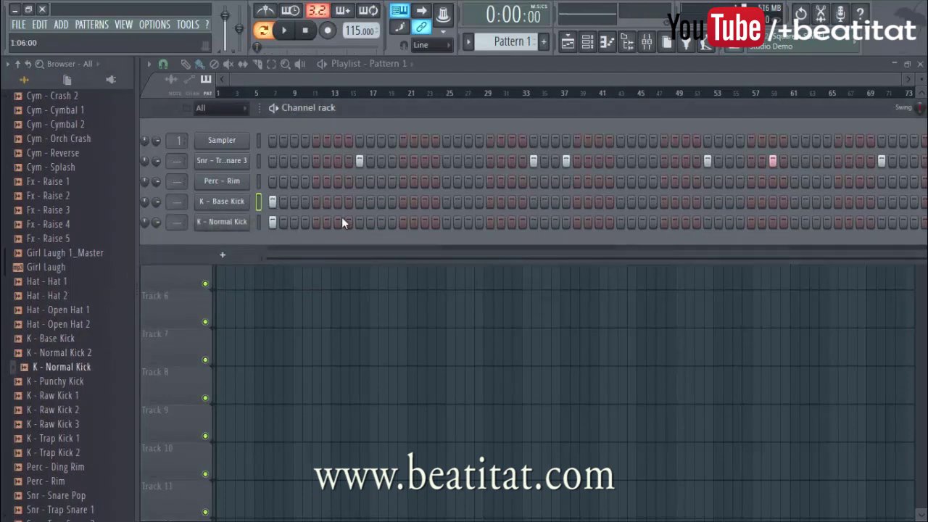
Step: Play the pattern and add hits on steps 21 and 37 of both kick channels
key(space)
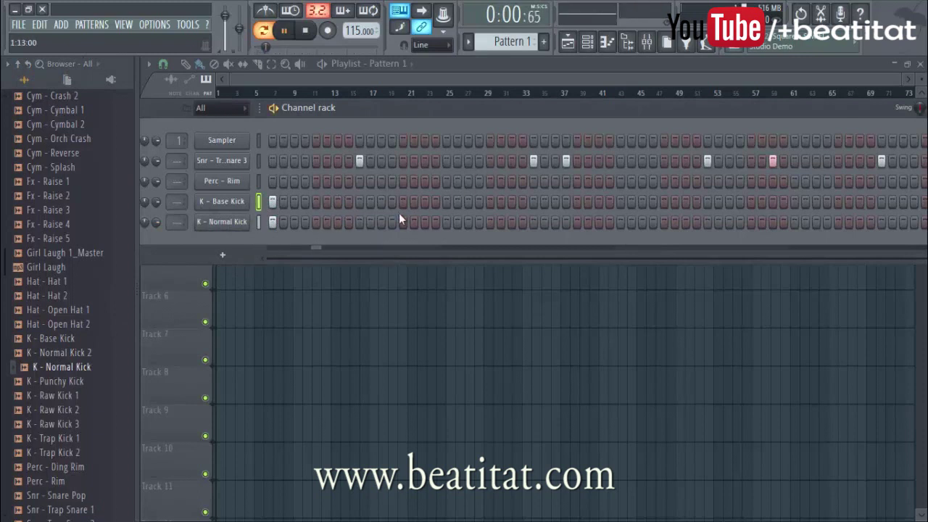
click(490, 221)
click(490, 201)
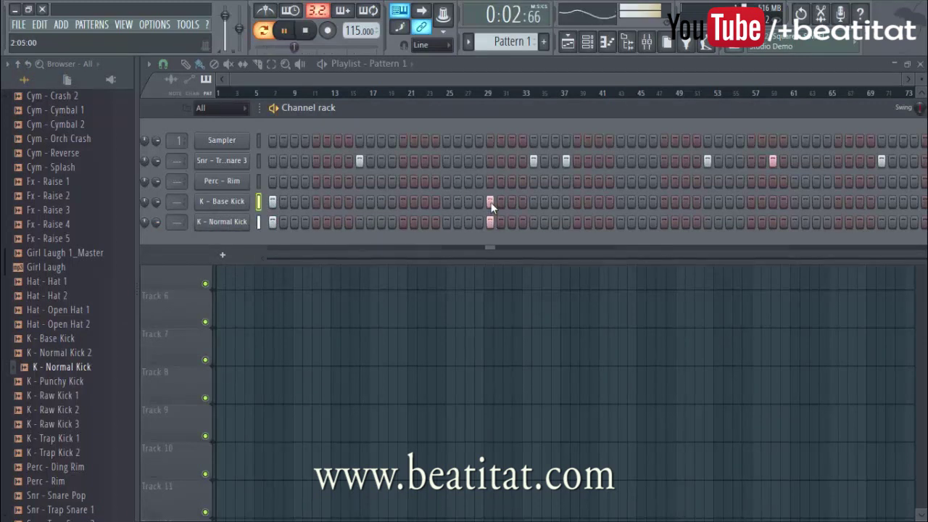
drag(565, 112, 484, 130)
key(space)
click(577, 216)
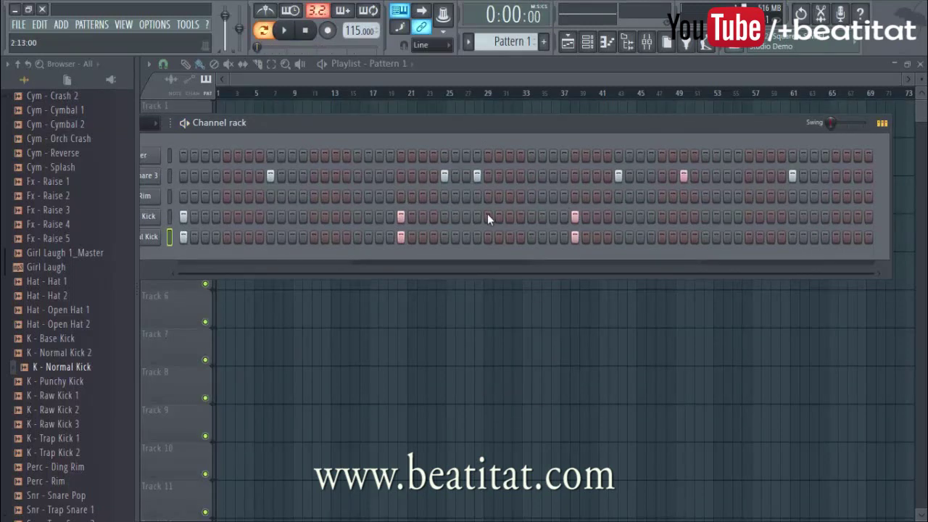
Step: Add Perc - Rim hits on steps 31 and 32 and play the pattern
click(510, 196)
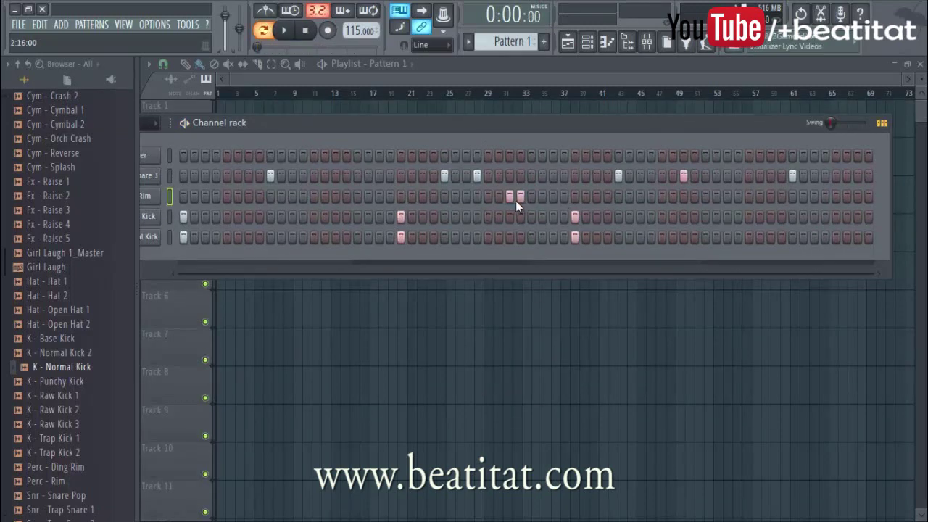
drag(425, 143, 489, 129)
key(space)
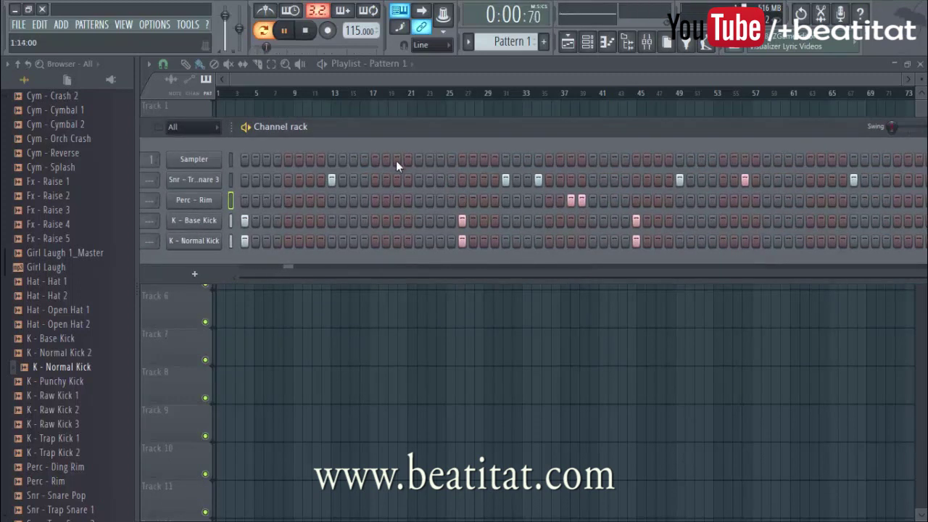
Step: Turn on the metronome for playback of the pattern
click(265, 10)
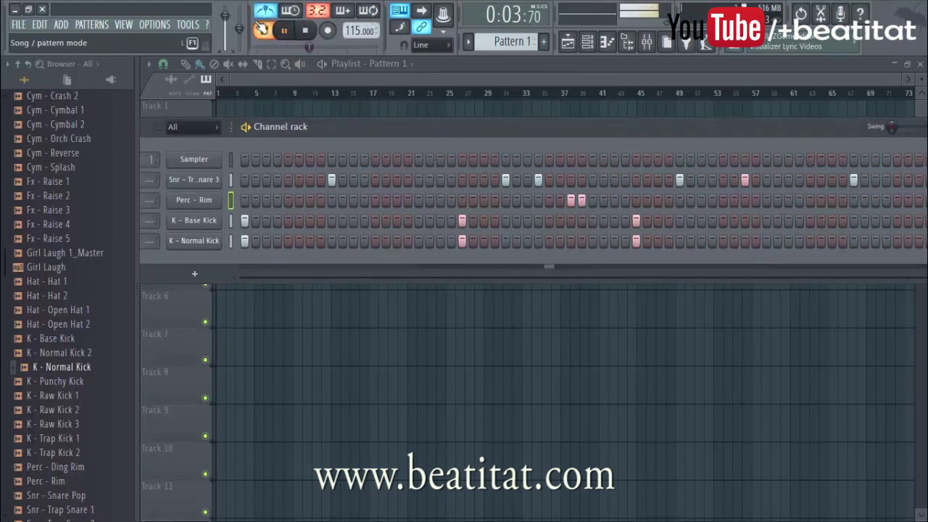
right_click(269, 13)
click(301, 34)
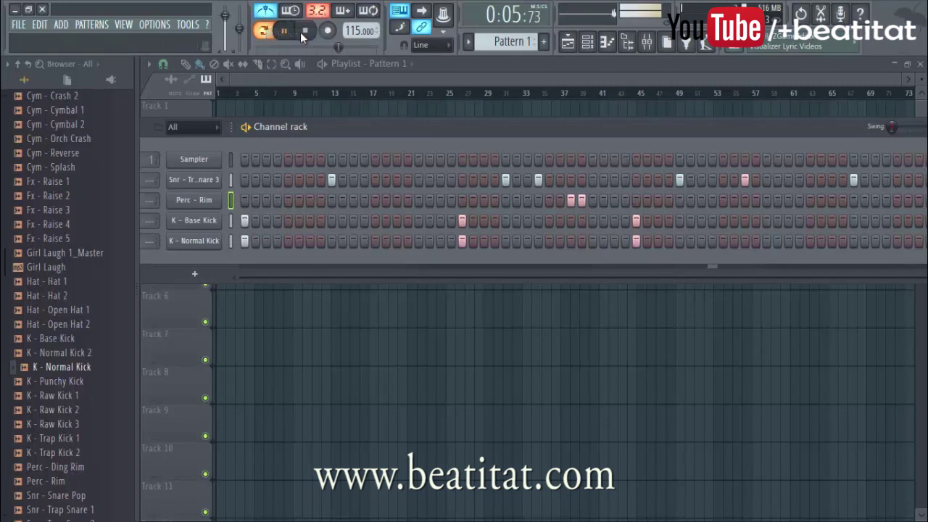
Step: Add hits on steps 24 and 53 of both kick channels during playback
drag(636, 133, 518, 131)
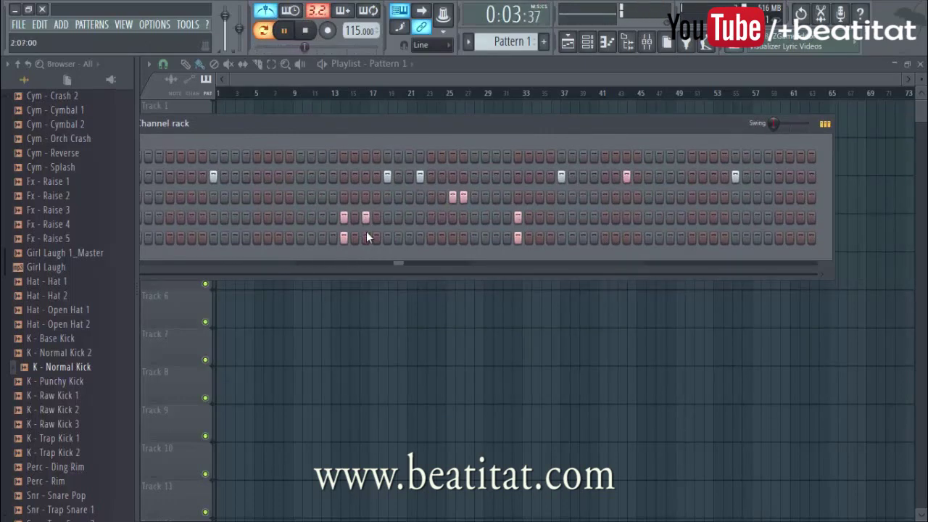
drag(380, 225, 379, 237)
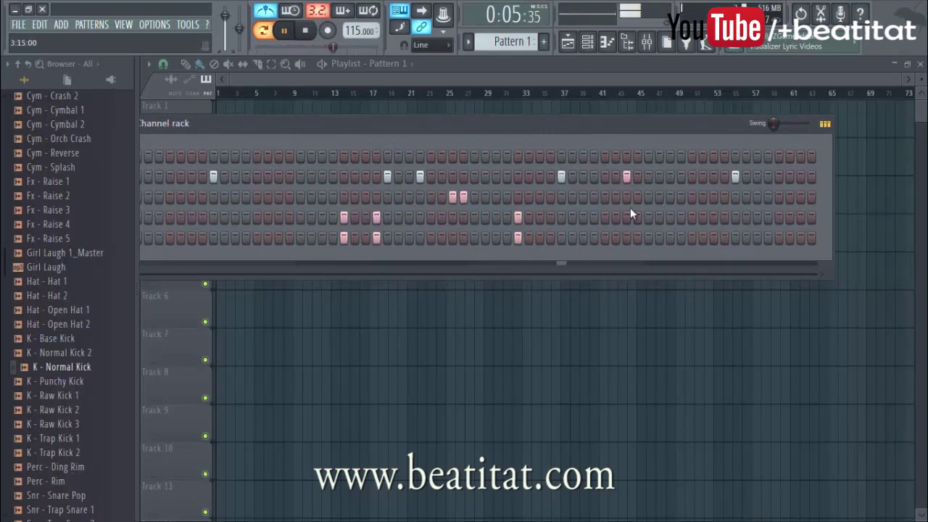
drag(692, 217, 694, 235)
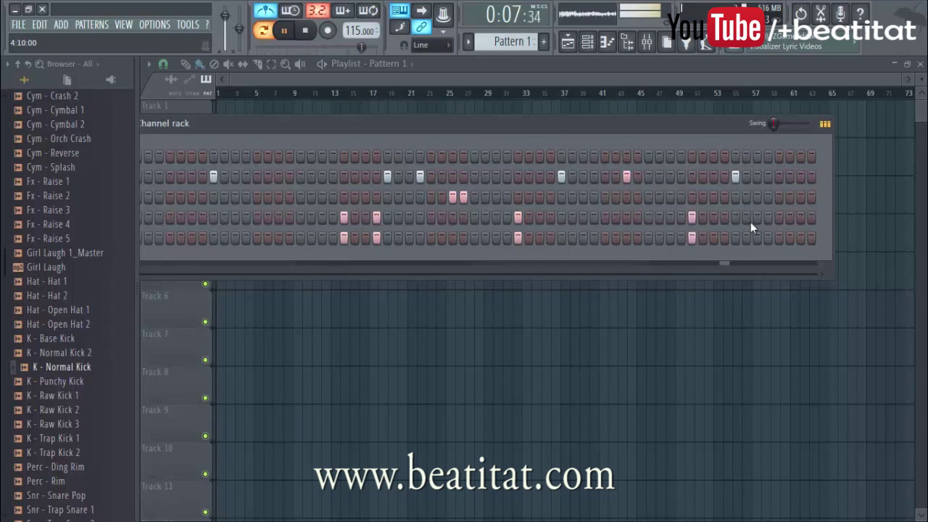
key(space)
key(space)
Step: Audition the Perc - Ding Rim and Perc - Rim samples against the playing pattern
drag(546, 125, 734, 108)
click(91, 467)
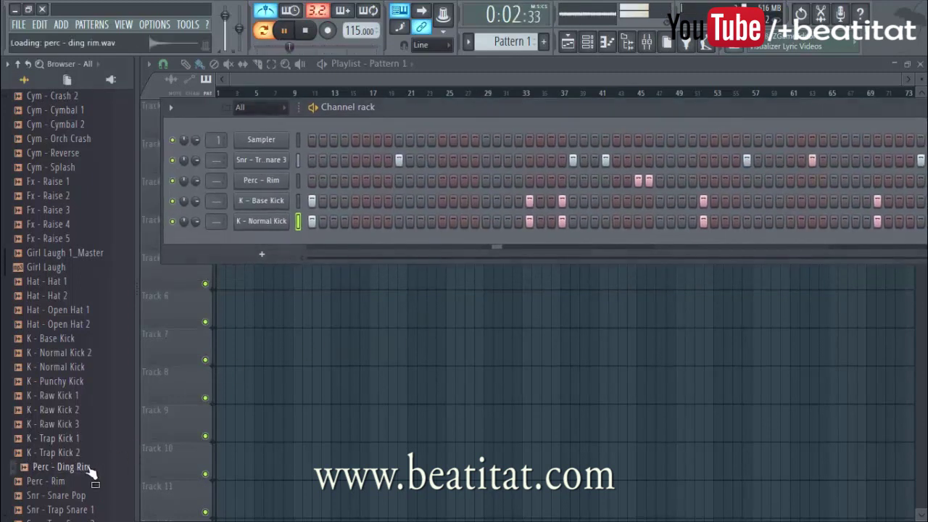
click(93, 482)
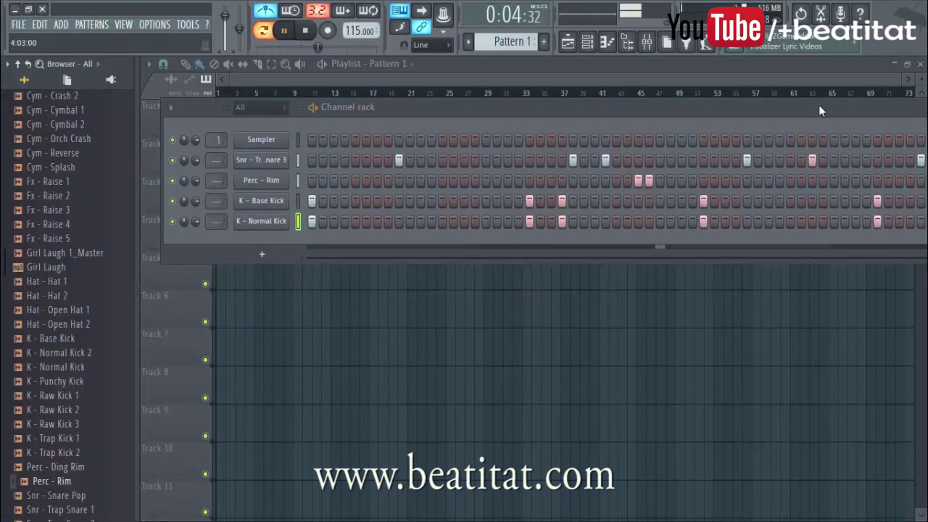
Step: Build an ending fill with Perc - Rim on steps 59, 63 and 64, both kicks on step 63 and the snare on step 61
drag(818, 105, 646, 119)
click(814, 195)
click(824, 195)
click(792, 196)
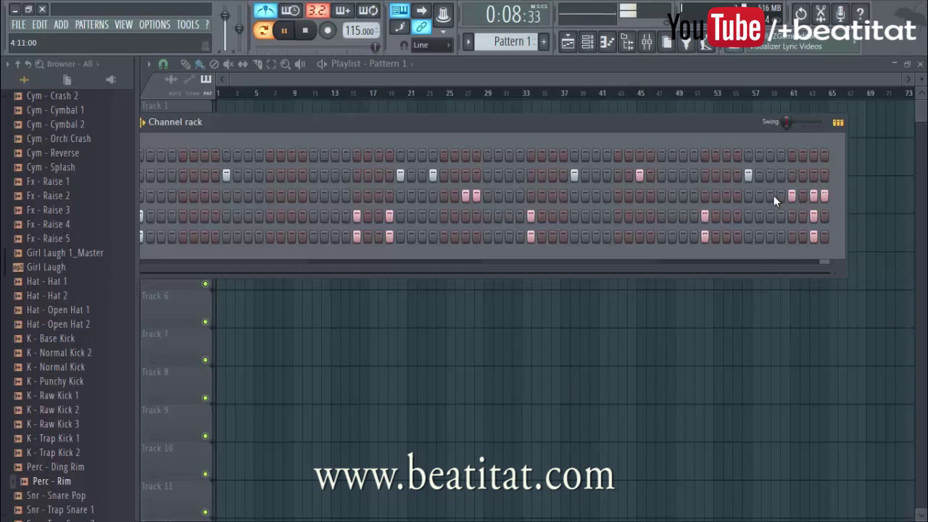
drag(640, 128, 728, 118)
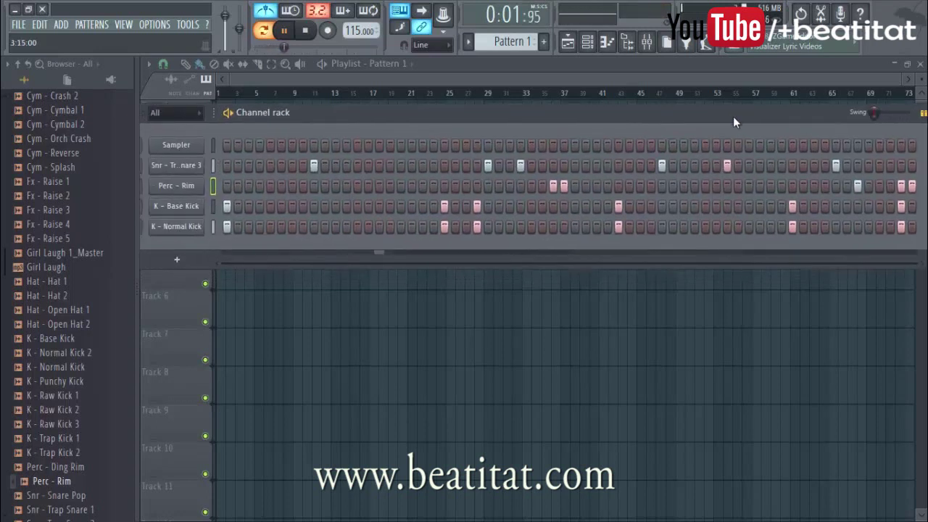
click(879, 165)
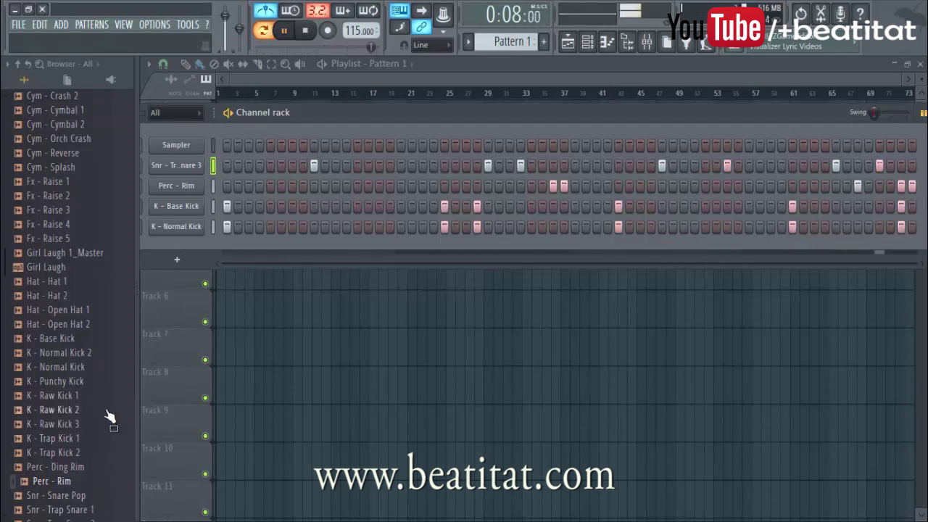
Step: Load the Hat - Open Hat 1 sample as a new channel below the kicks
click(86, 312)
key(space)
drag(86, 319, 219, 244)
Step: Place open hat hits on steps 1 and 11, checking their timing by playing the pattern
click(357, 246)
key(space)
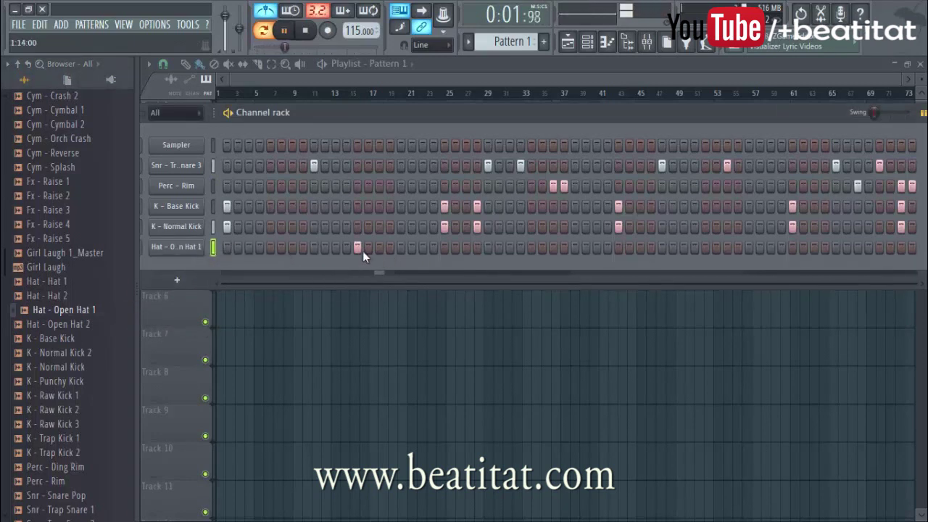
click(227, 246)
key(space)
click(335, 246)
key(space)
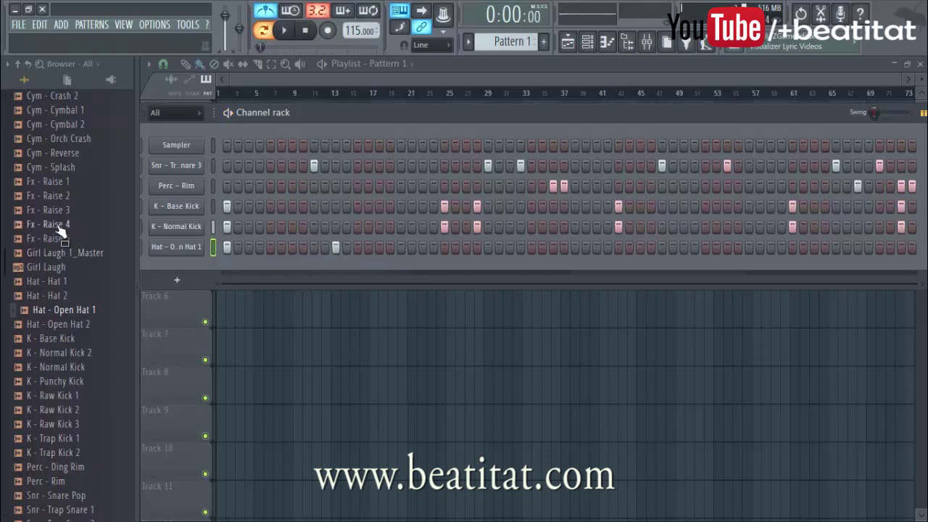
Step: Replace the open hat channel's sample with Cym - Cymbal 2 and play the pattern
scroll(74, 184, up, 6)
click(73, 281)
drag(77, 297, 202, 246)
key(space)
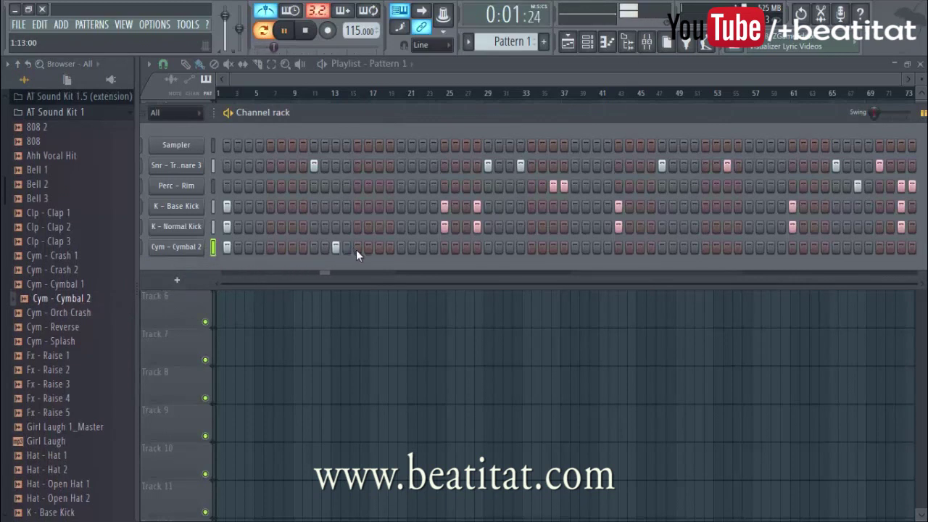
Step: Add Cym - Cymbal 2 hits on steps 25, 33 and 51 while listening to the pattern
click(485, 250)
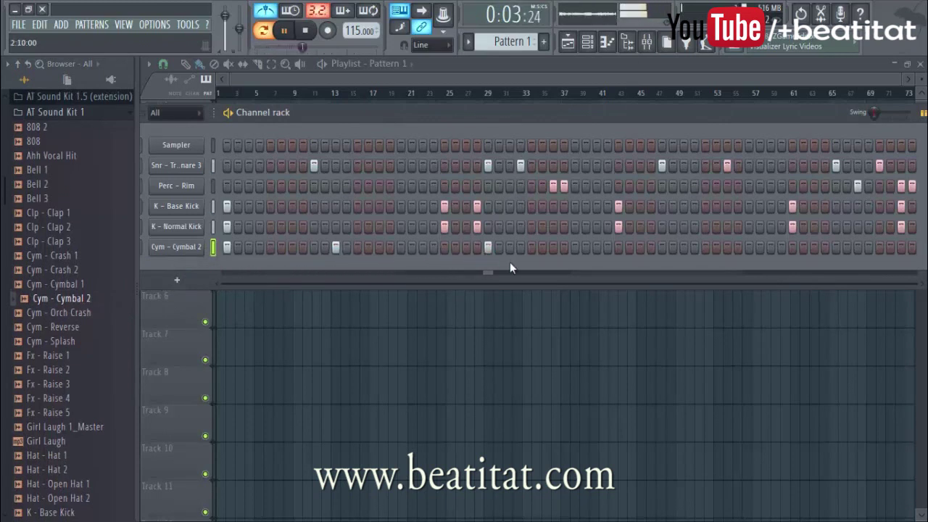
key(space)
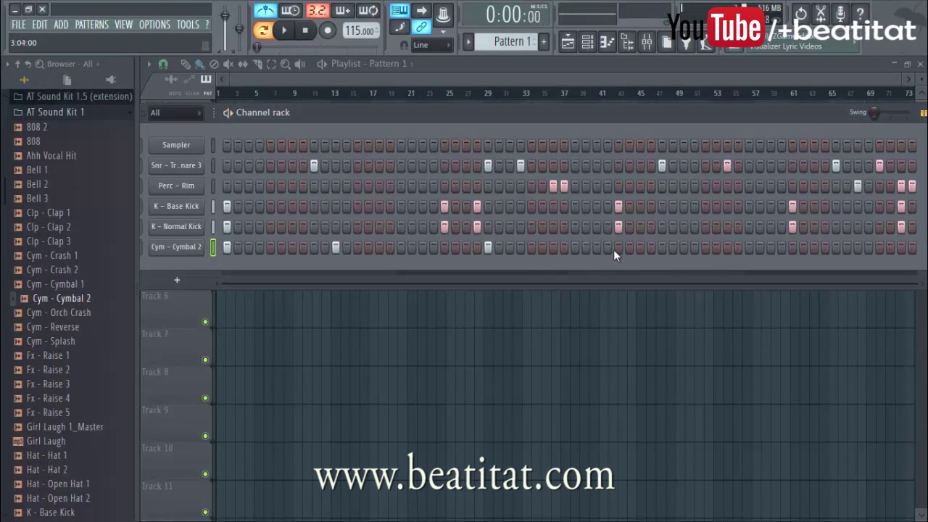
key(space)
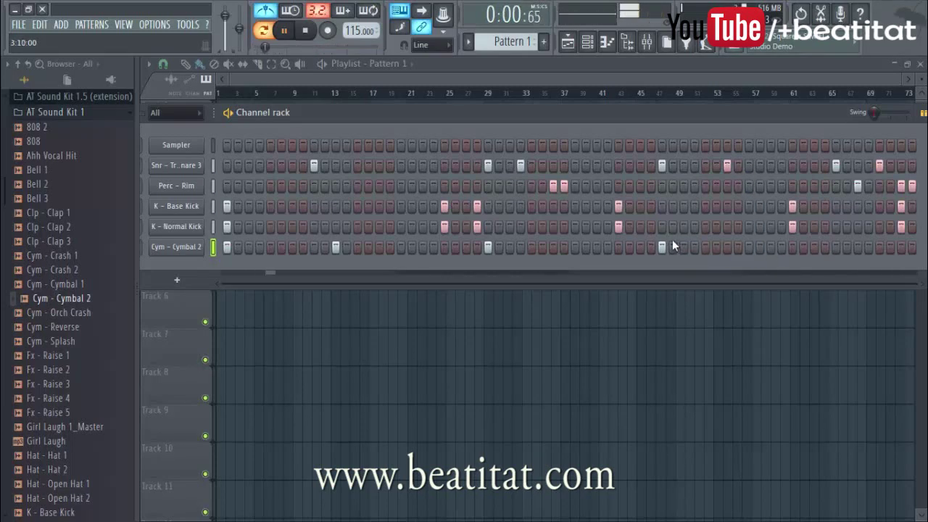
click(576, 245)
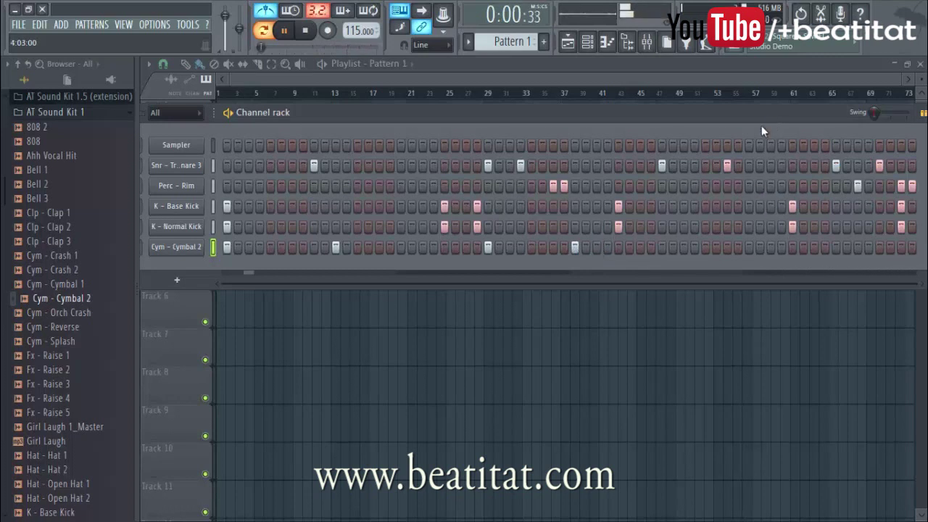
click(769, 246)
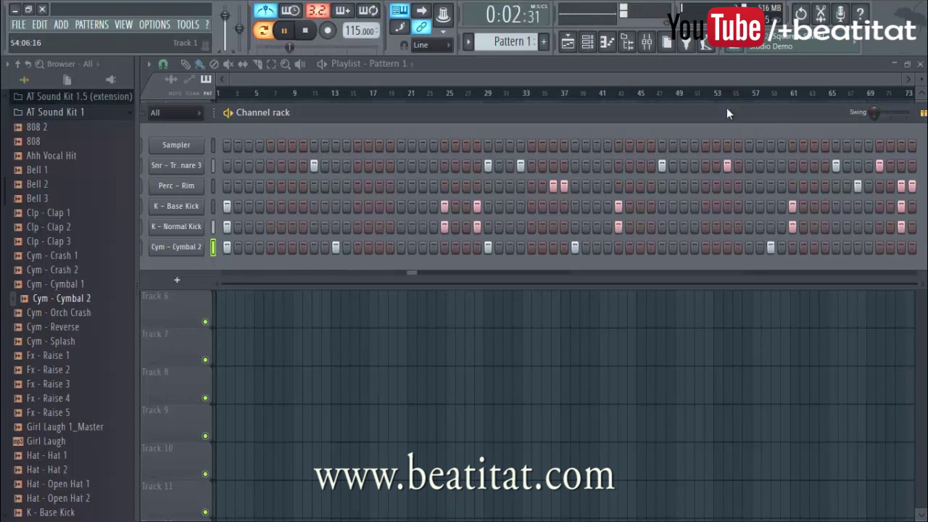
Step: Stop playback, preview the 808 2 sample and add it as a new channel below Cym - Cymbal 2
drag(731, 108, 819, 97)
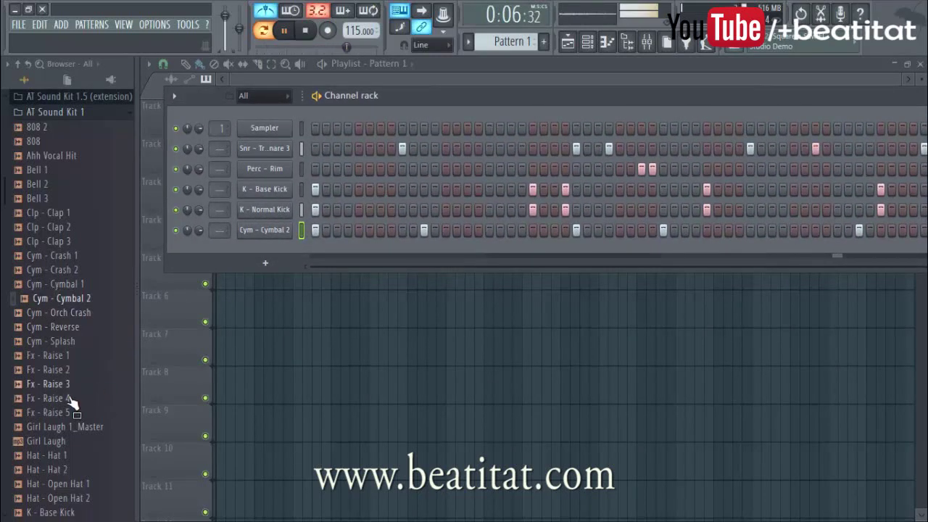
key(space)
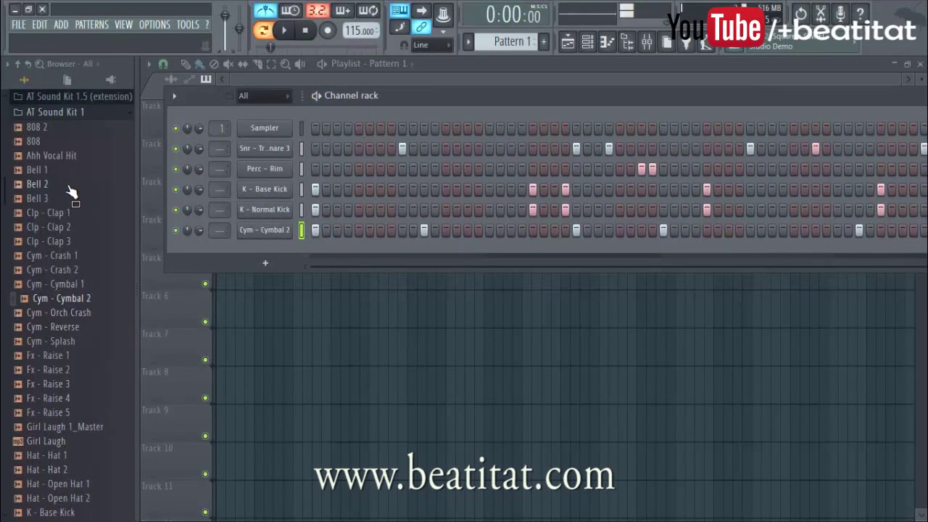
click(40, 128)
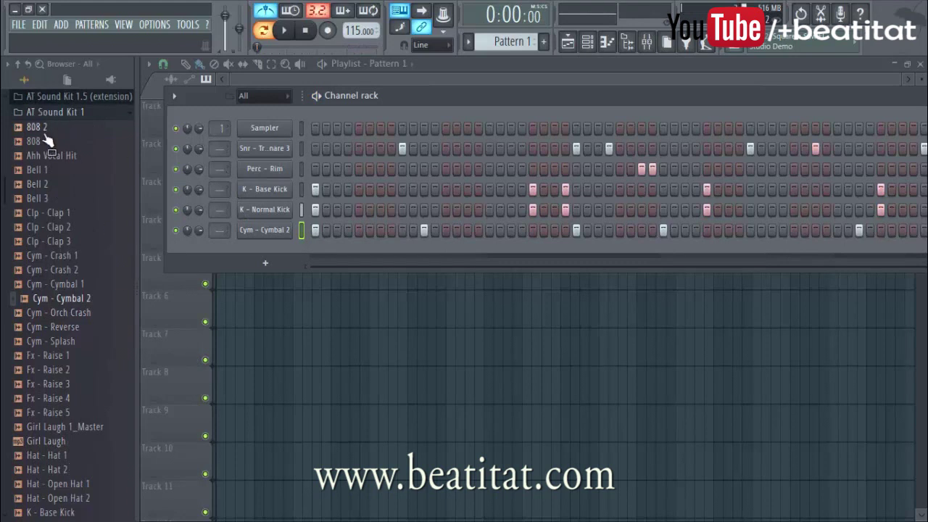
drag(46, 141, 298, 250)
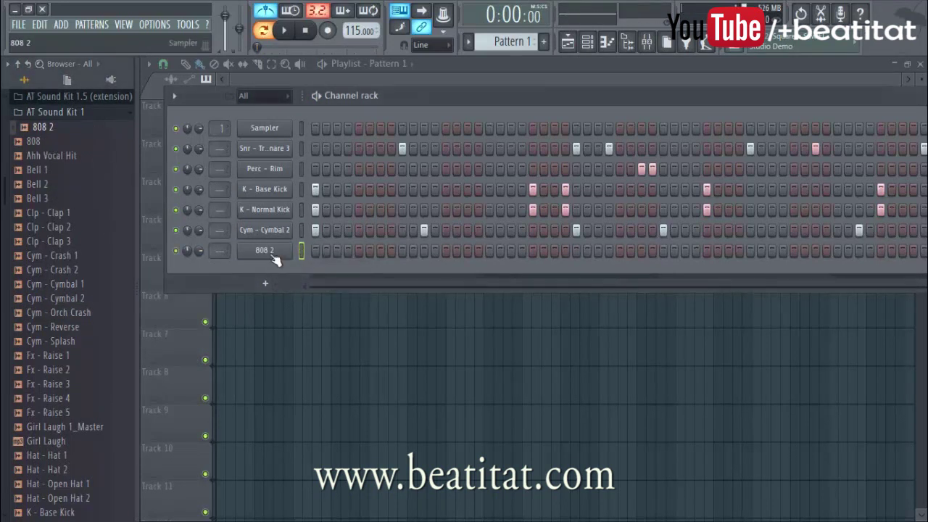
Step: Turn on Cut self for the 808 2 channel and open the channel's piano roll
click(348, 277)
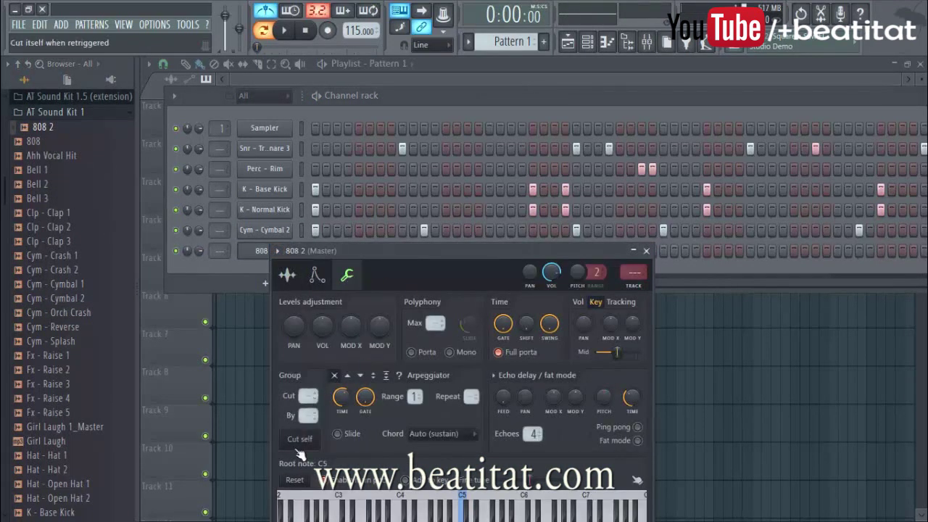
click(293, 279)
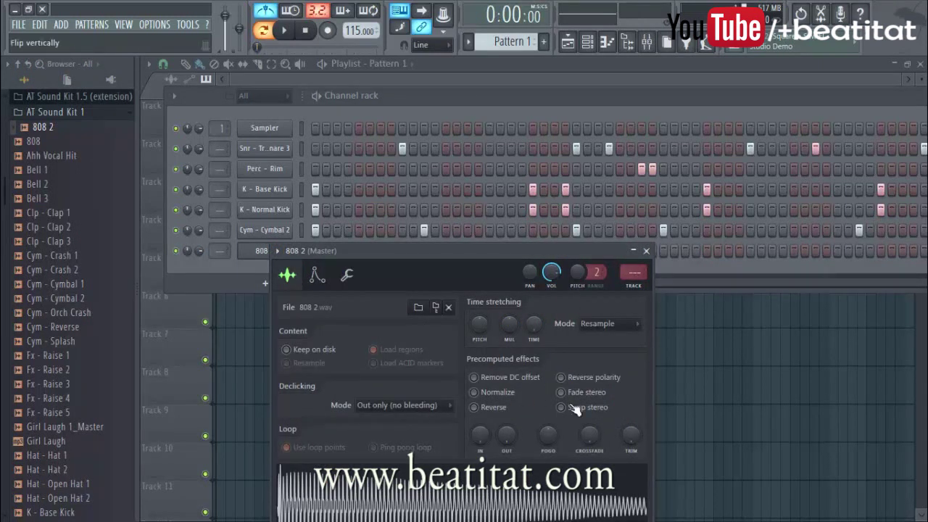
right_click(265, 250)
click(319, 251)
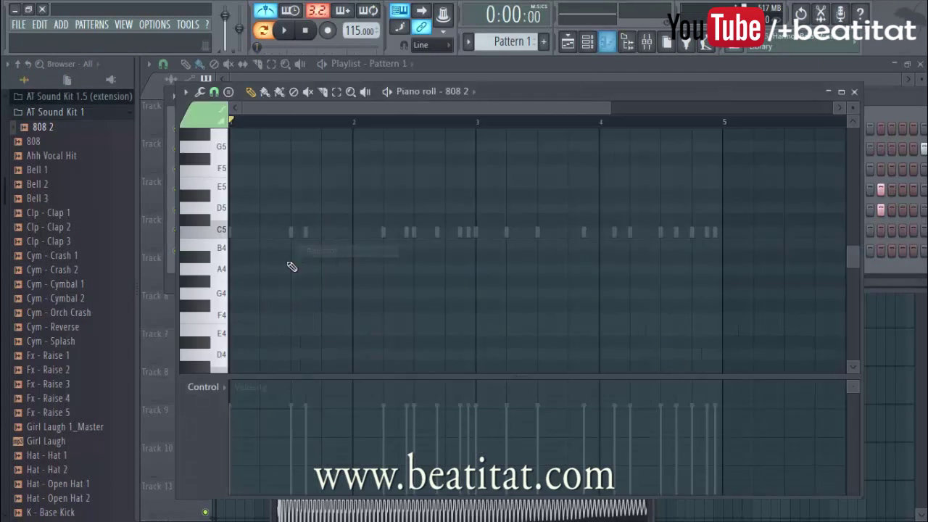
Step: Place F4 notes at steps 1 and 13 of bar 1, playing the pattern to check their timing
click(230, 319)
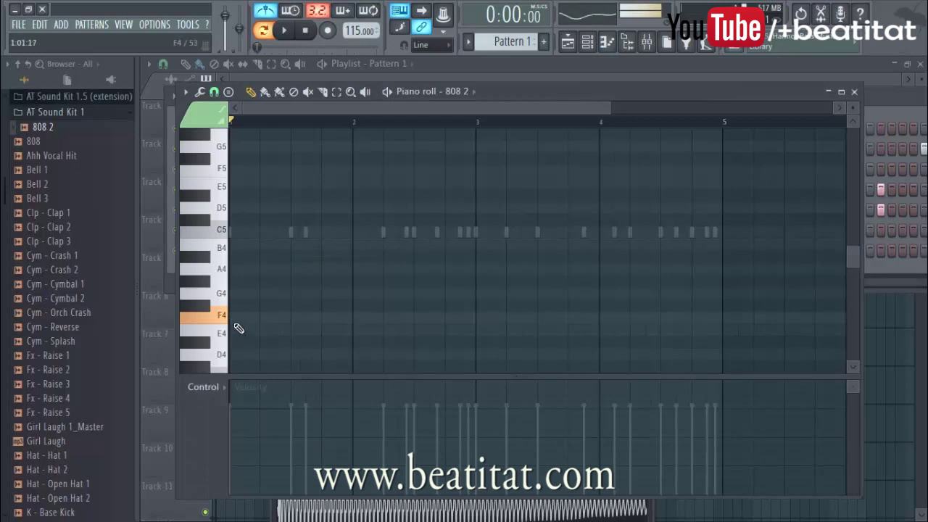
click(235, 320)
key(space)
click(328, 319)
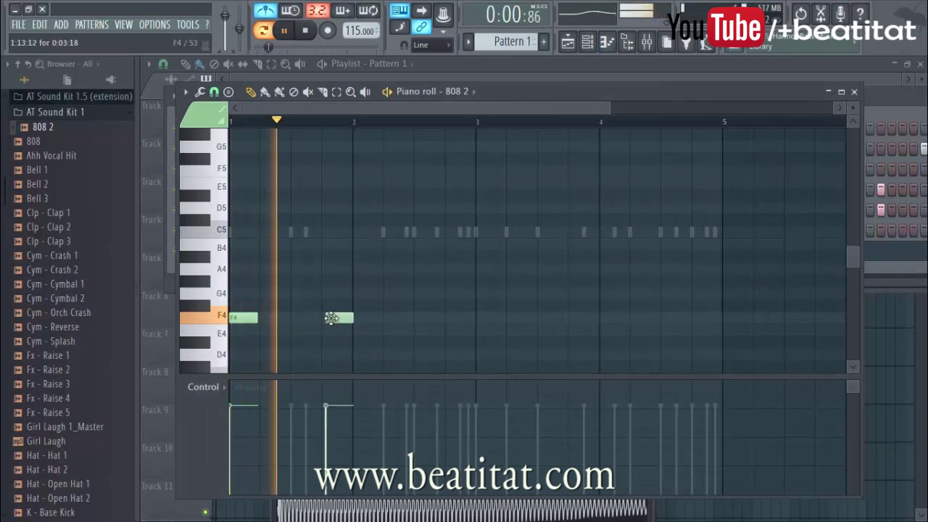
key(space)
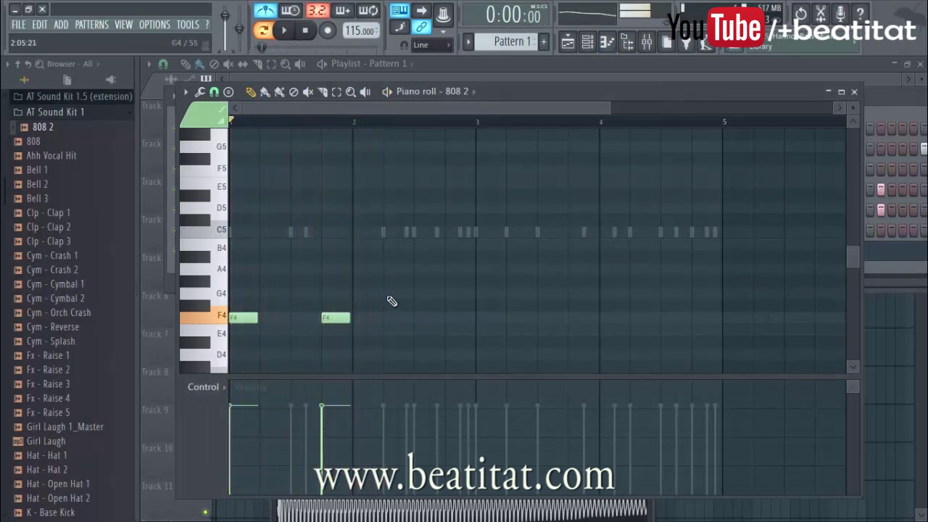
click(362, 358)
right_click(365, 356)
click(362, 305)
right_click(362, 306)
right_click(358, 333)
click(369, 308)
right_click(366, 309)
key(space)
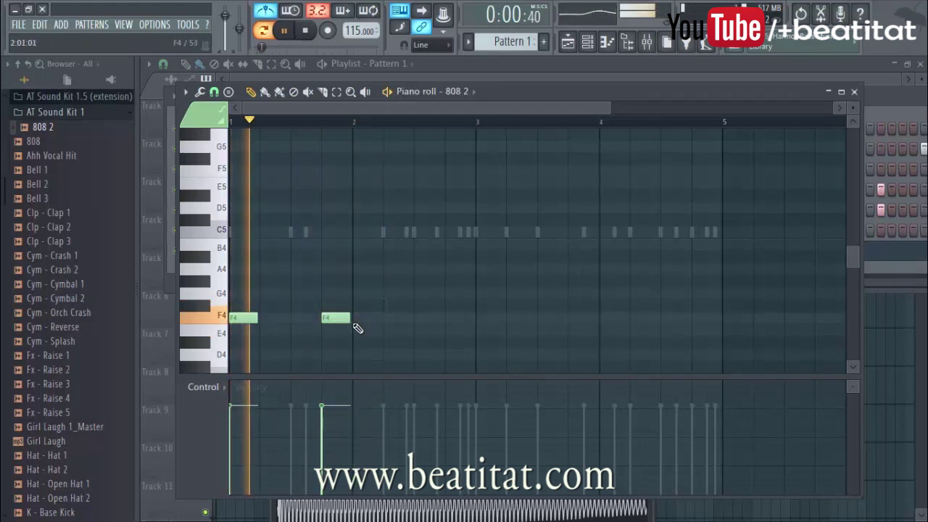
click(359, 332)
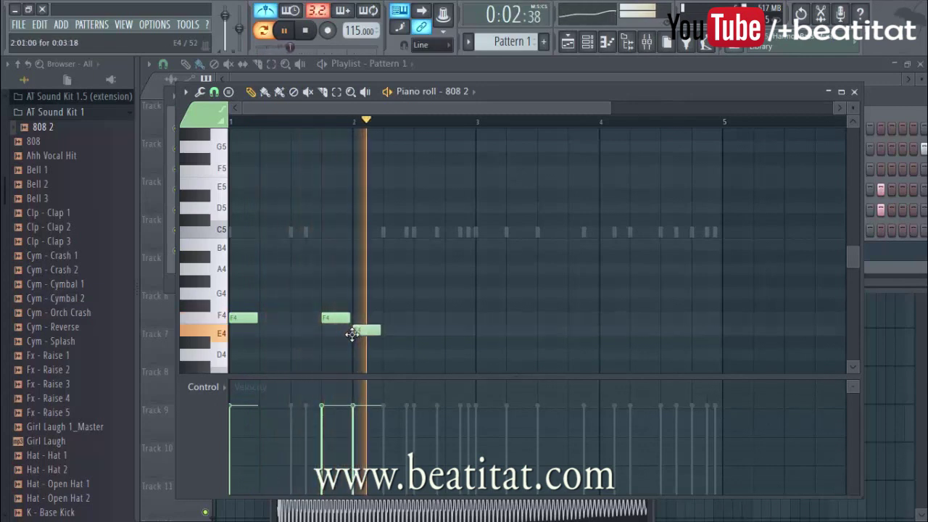
right_click(360, 333)
key(space)
Step: Audition different pitches midway through bar 2, keep an E4 note and align it to step 7
click(395, 331)
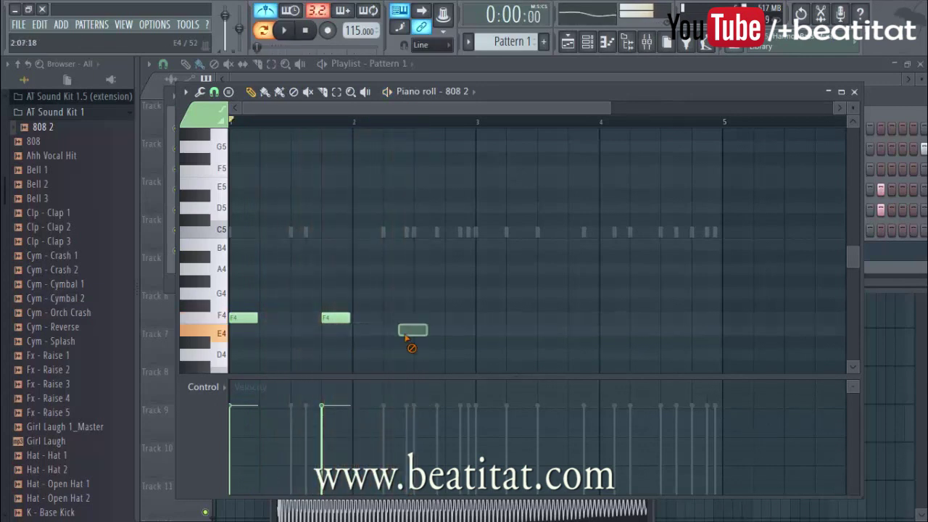
right_click(404, 333)
click(404, 318)
right_click(404, 316)
click(398, 306)
right_click(408, 307)
click(404, 331)
key(space)
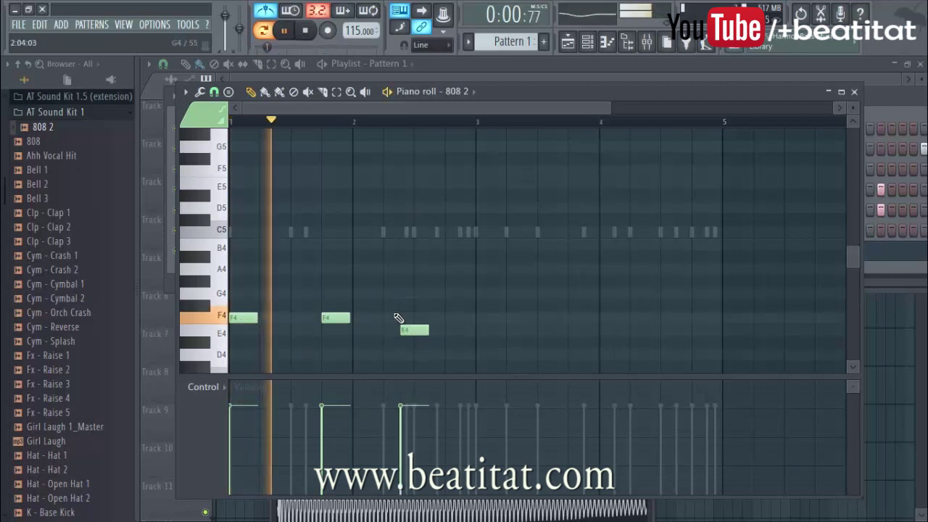
drag(418, 332, 416, 333)
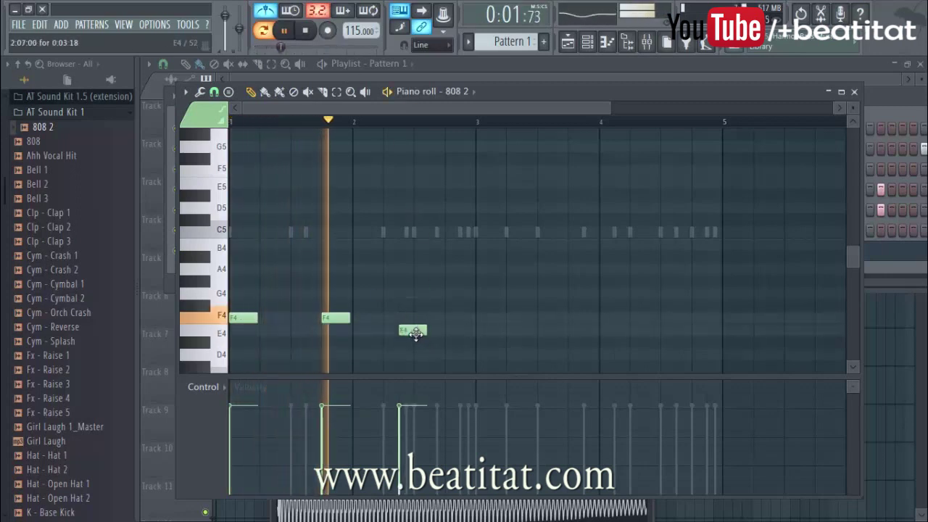
Step: Audition descending pitches late in bar 2 and keep an A4 note at step 13
click(449, 235)
right_click(460, 235)
key(space)
click(448, 247)
right_click(457, 249)
click(451, 257)
click(448, 273)
right_click(452, 275)
click(451, 274)
Step: Duplicate all four 808 notes from bars 1 and 2 into bars 3 and 4, and close the piano roll
key(ctrl+a)
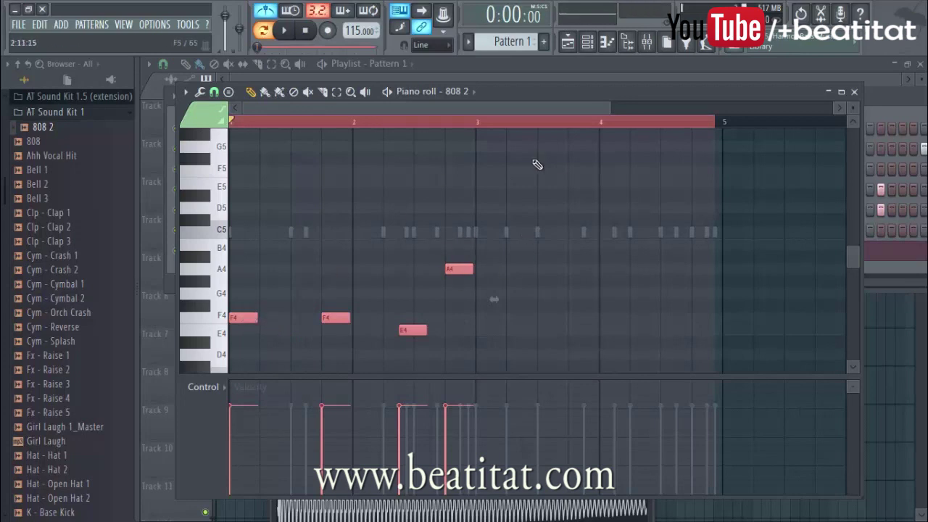
drag(241, 320, 486, 322)
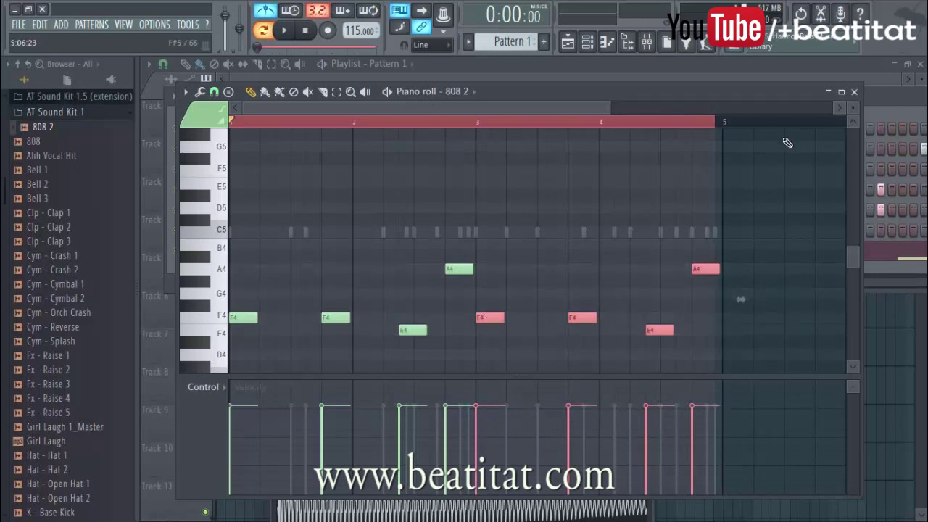
click(854, 91)
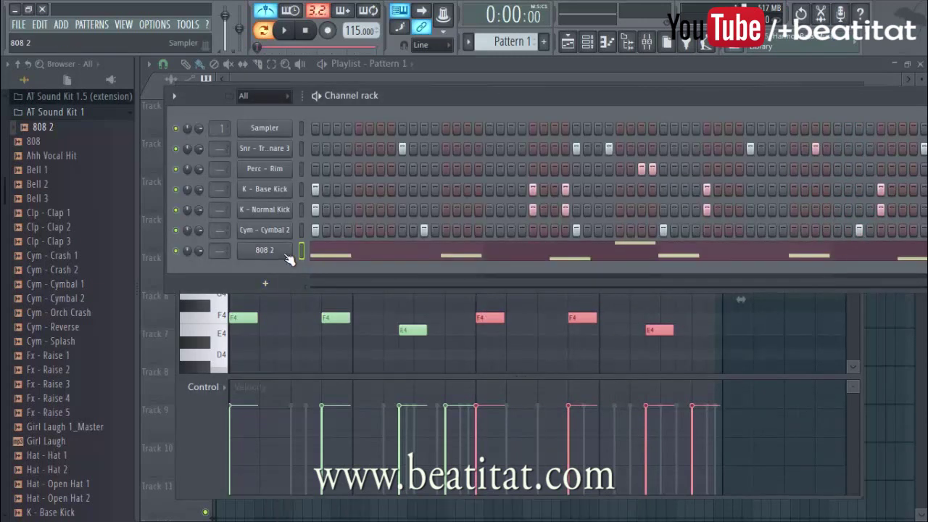
Step: Review the 808 2 channel's cut group and root note settings and try a key on its keyboard
click(262, 250)
drag(373, 254, 384, 106)
click(358, 128)
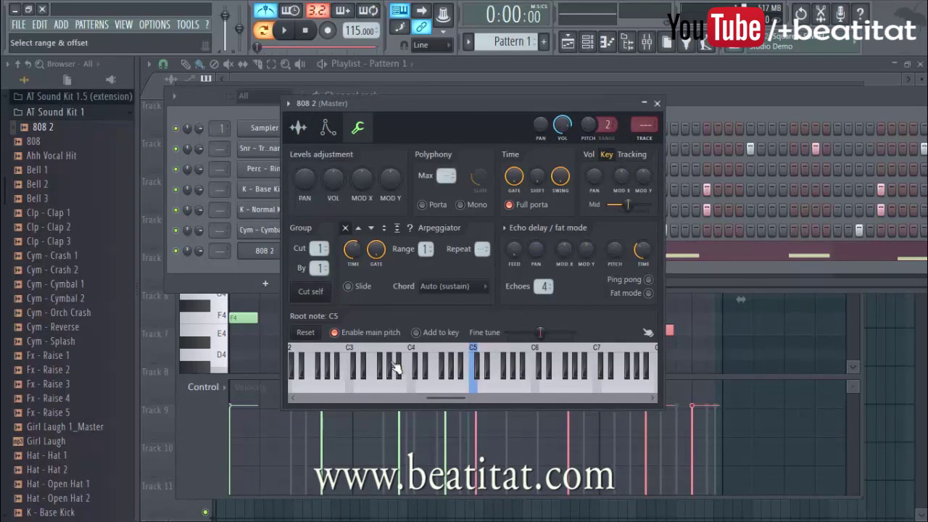
click(450, 383)
click(657, 104)
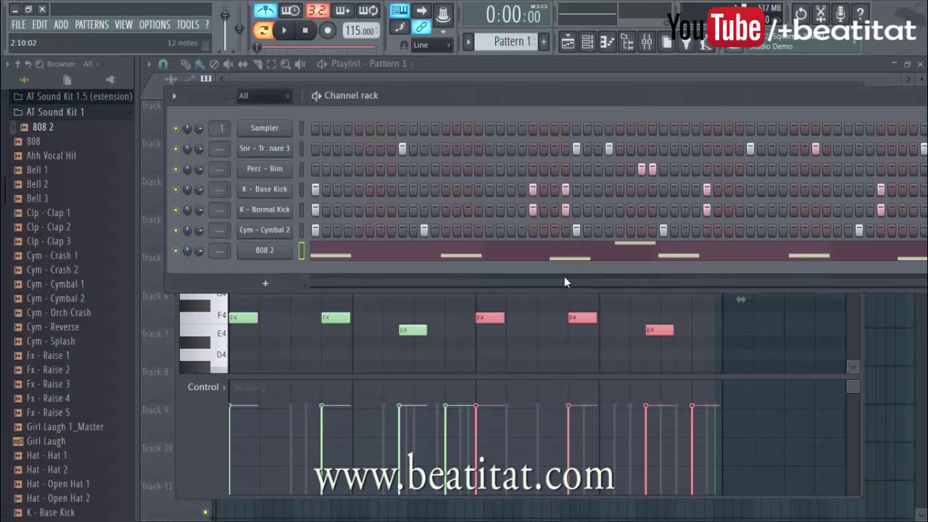
Step: Return to the 808 2 piano roll and raise the last A4 note in bar 4 by an octave to A5
click(562, 348)
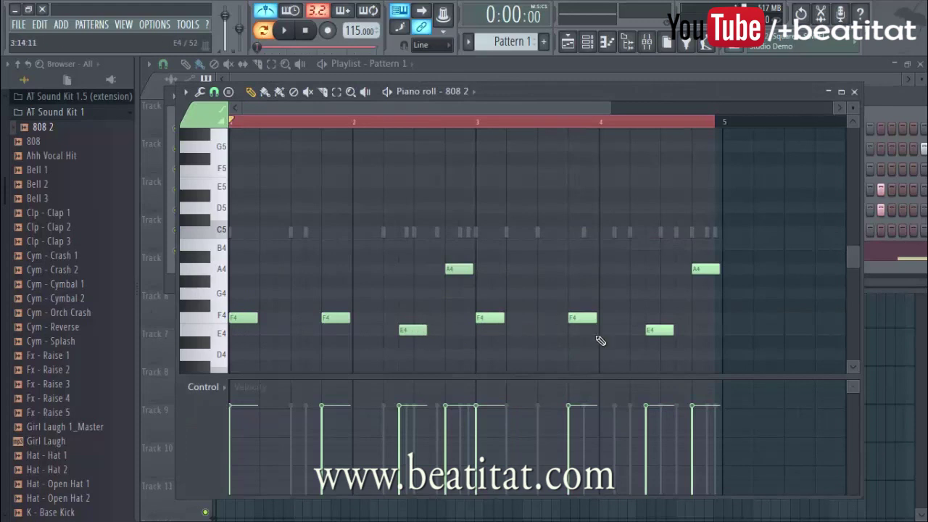
click(708, 271)
ctrl+click(715, 272)
scroll(681, 349, up, 3)
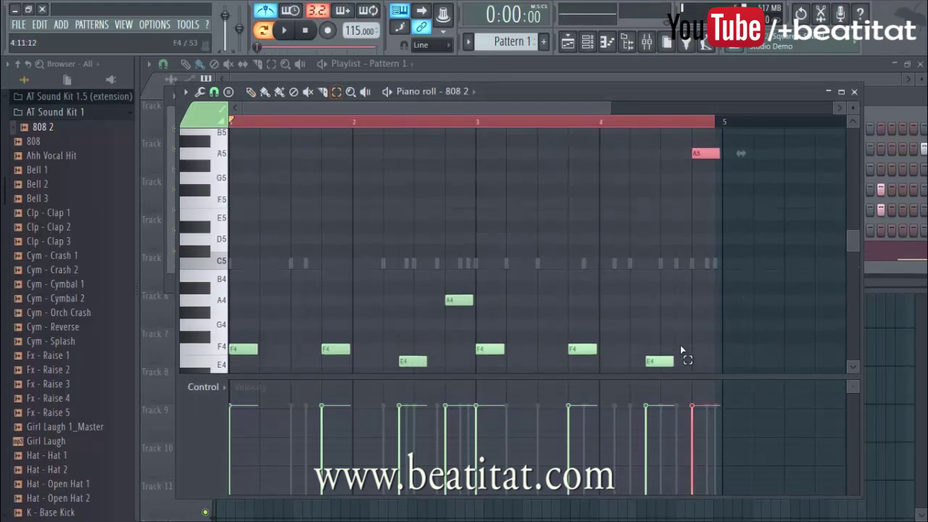
scroll(681, 350, down, 1)
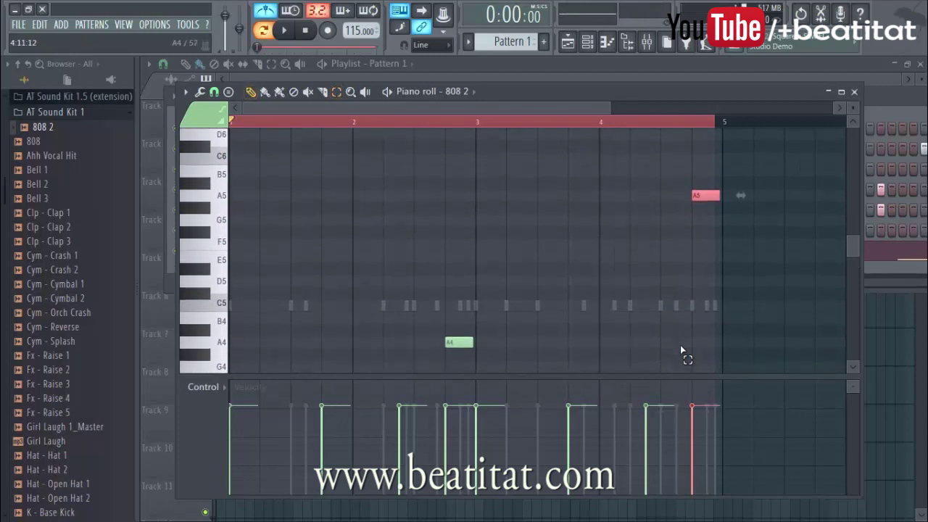
Step: Put the playhead at the last A5 note, change the piano roll's snap value and shorten that note to 0:01:10
click(694, 124)
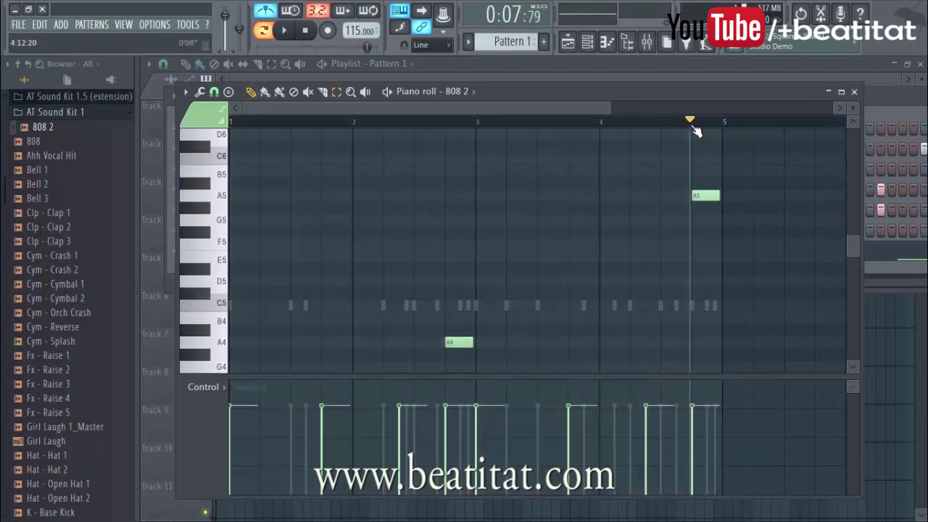
scroll(626, 196, up, 3)
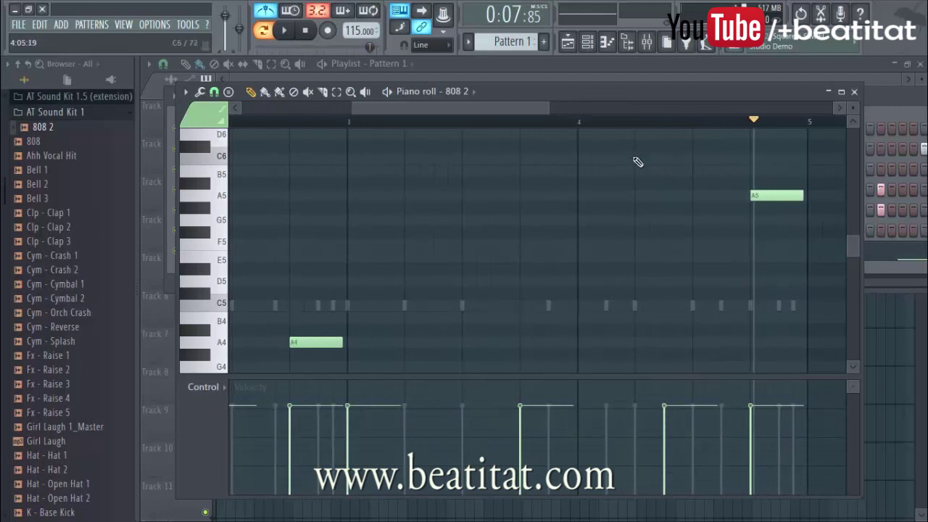
drag(528, 114, 605, 88)
click(185, 92)
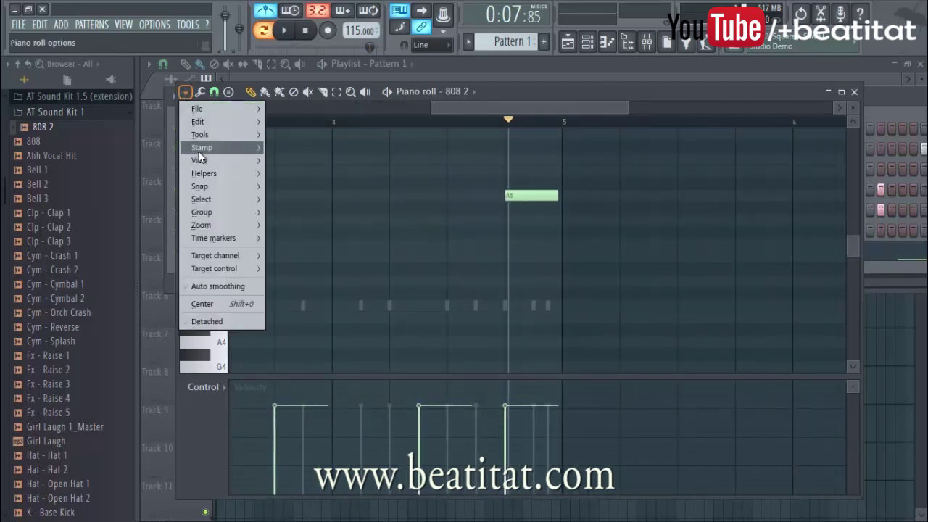
mouse_move(207, 190)
click(291, 268)
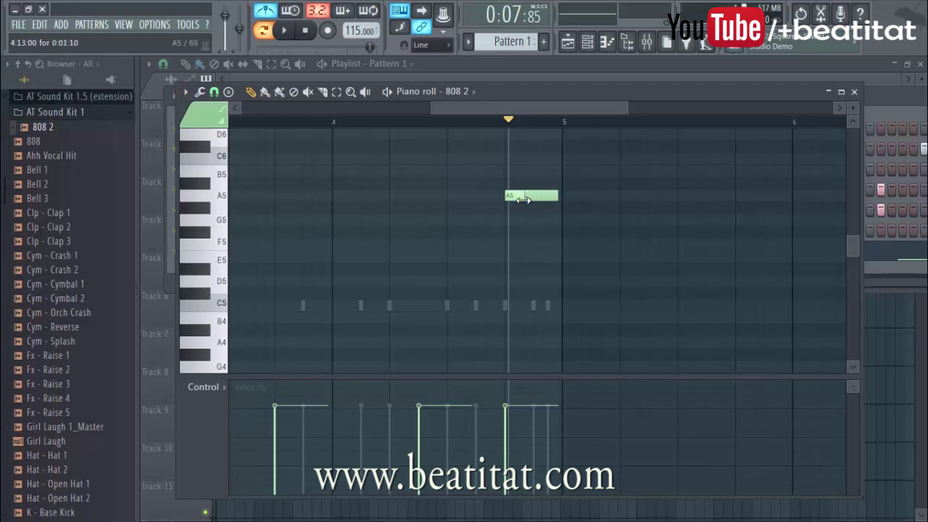
drag(549, 202, 530, 200)
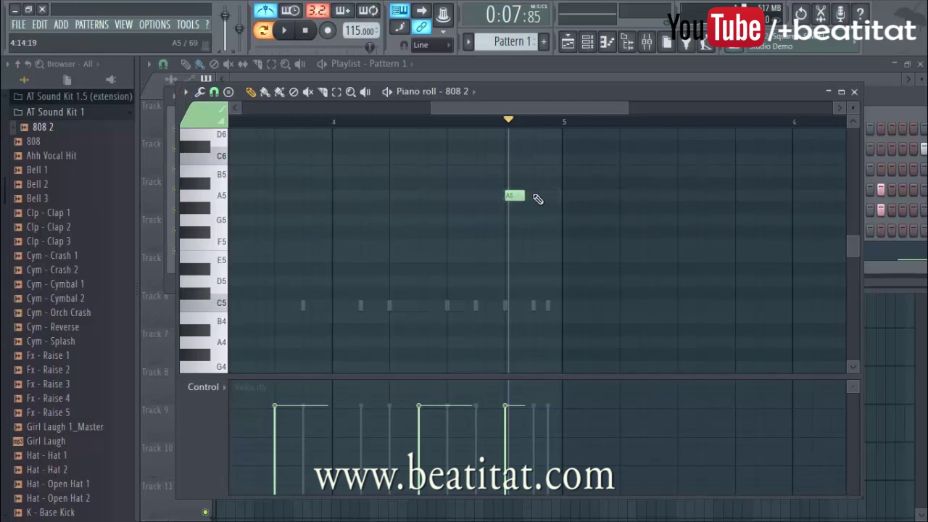
Step: Add two A5 notes back to back after the shortened note and play the end of bar 4
click(534, 196)
click(553, 196)
key(space)
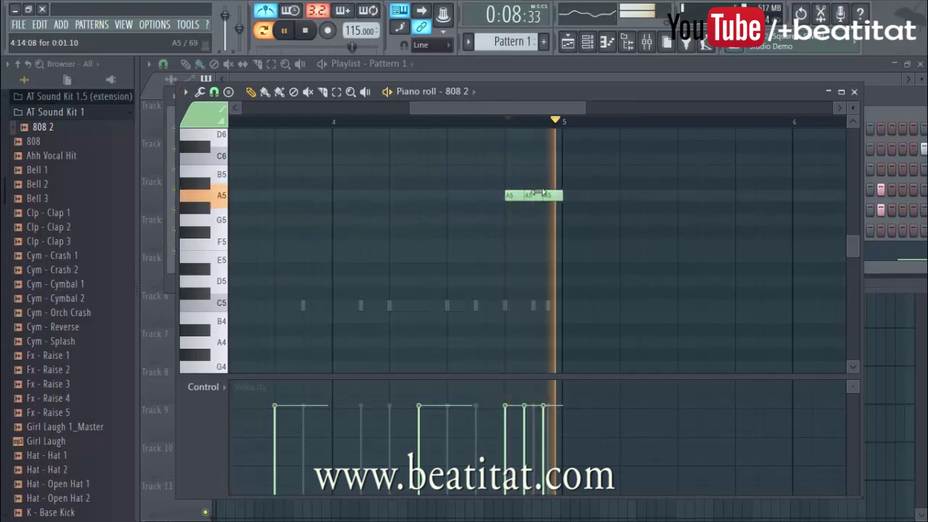
key(space)
Step: Replace the A5 run with three separate short A5 notes at steps 11, 13 and 15 of bar 4
mouse_move(512, 197)
mouse_down()
mouse_move(491, 201)
mouse_move(515, 197)
mouse_up()
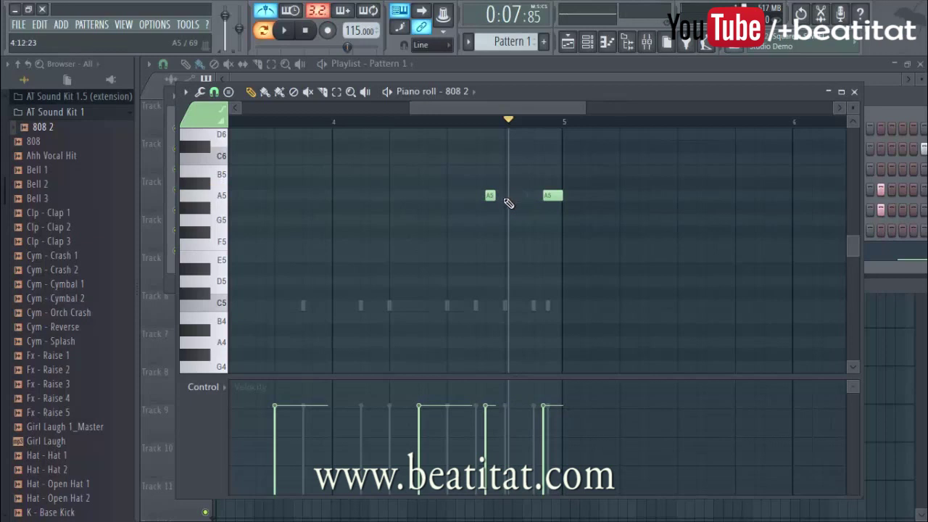
right_click(552, 196)
right_click(510, 196)
right_click(491, 196)
click(479, 196)
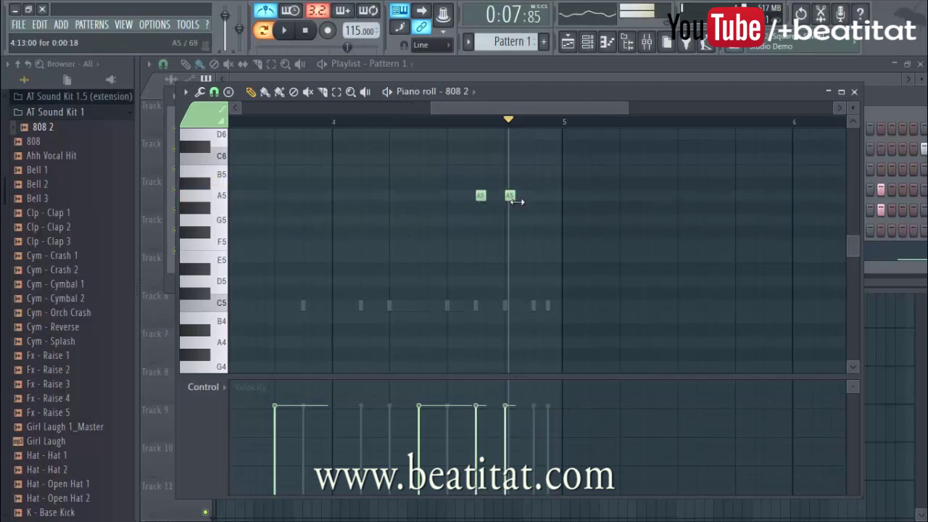
click(538, 196)
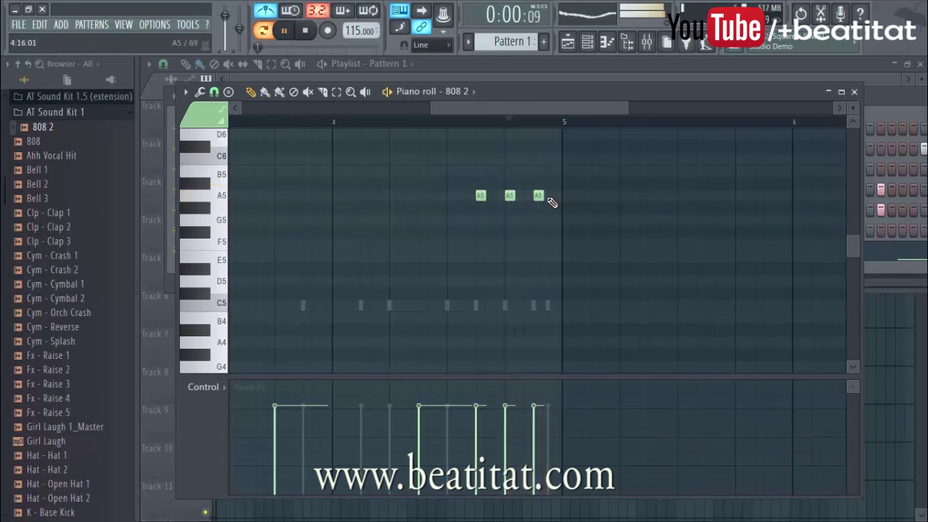
Step: Play the pattern from the middle of bar 4 and look over the 808 notes across the octaves
click(442, 122)
key(space)
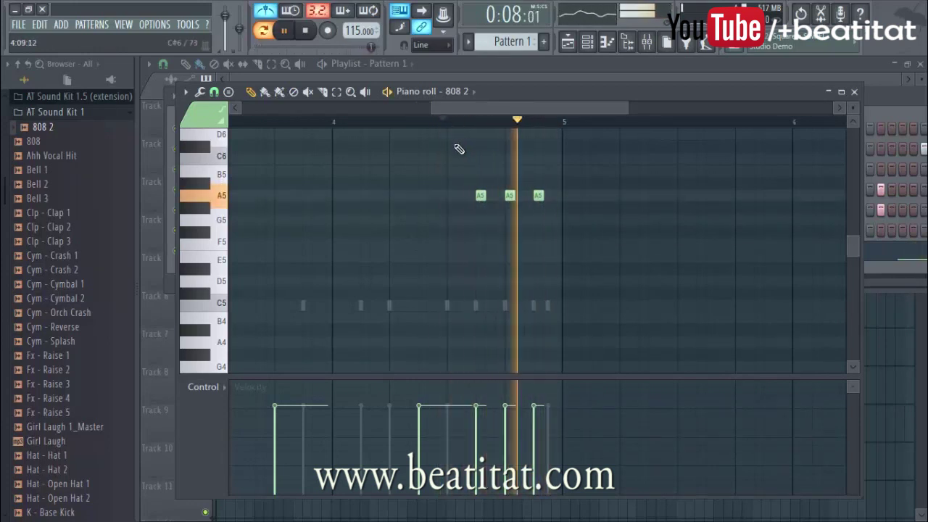
scroll(534, 262, down, 6)
scroll(526, 253, up, 4)
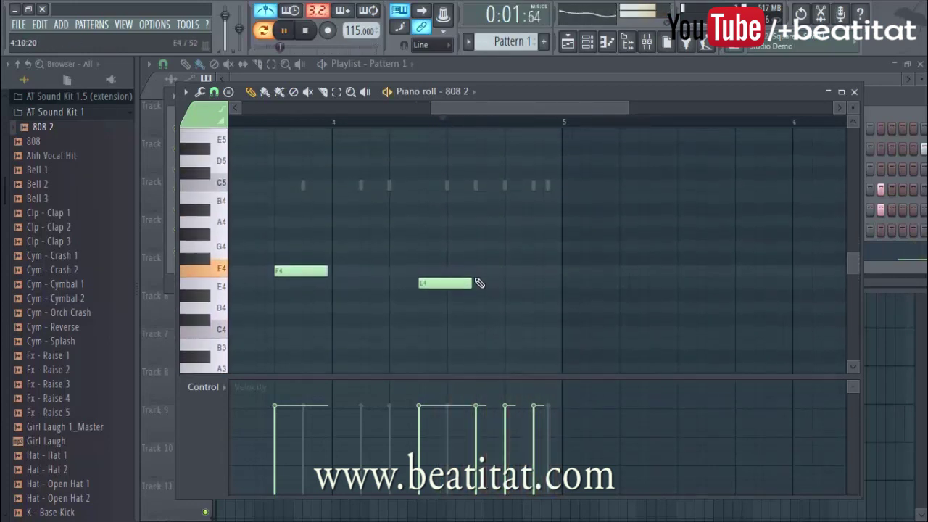
scroll(504, 283, up, 3)
scroll(536, 254, down, 4)
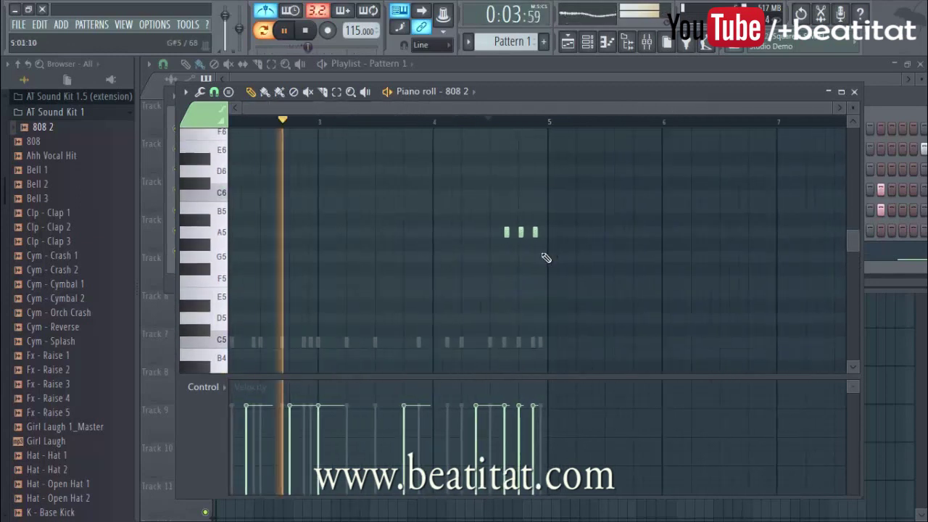
Step: Close the 808 2 piano roll and add the Hat - Hat 1 sample as a new channel below 808 2
scroll(539, 253, down, 4)
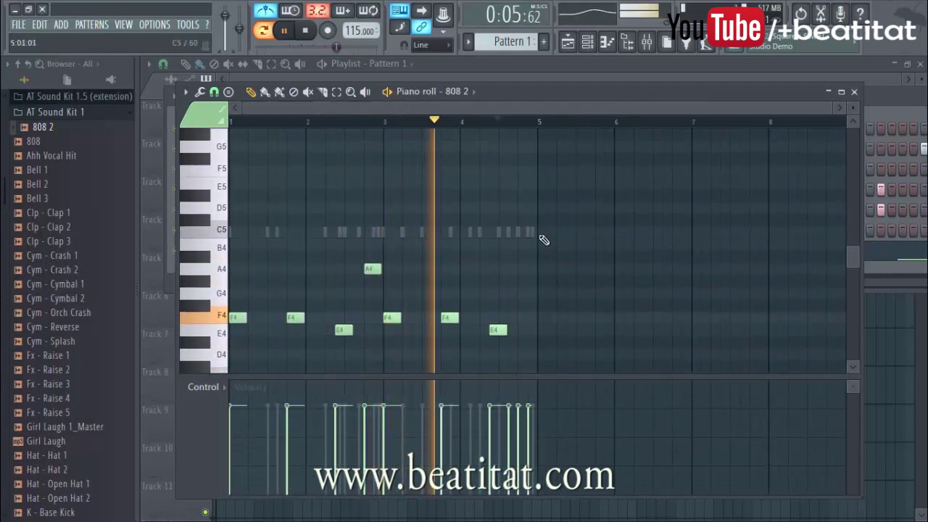
click(854, 92)
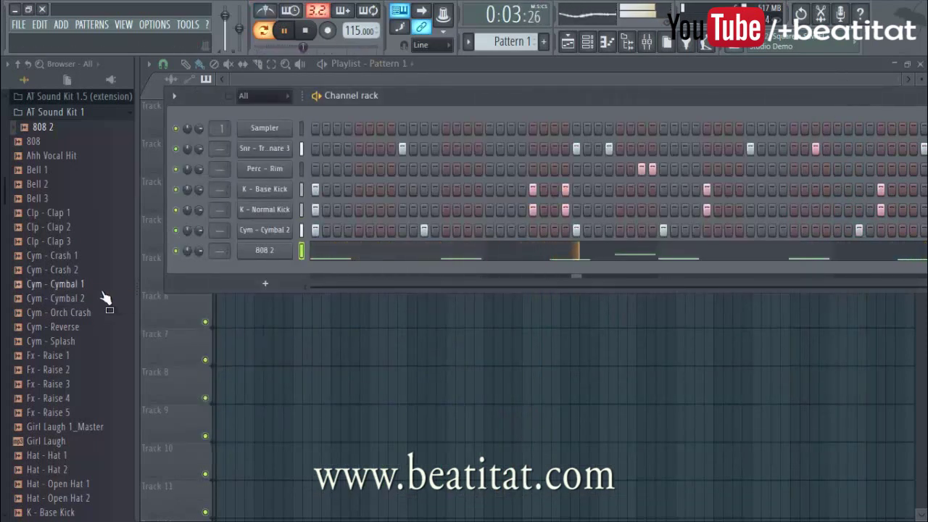
scroll(69, 348, down, 4)
drag(47, 284, 246, 267)
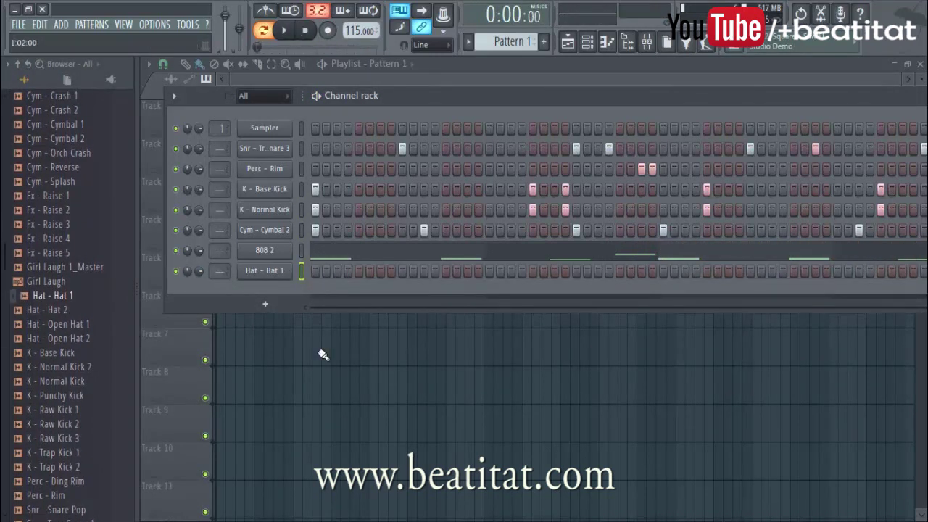
Step: Fill the Hat - Hat 1 channel on each 4 steps and play the pattern
right_click(287, 280)
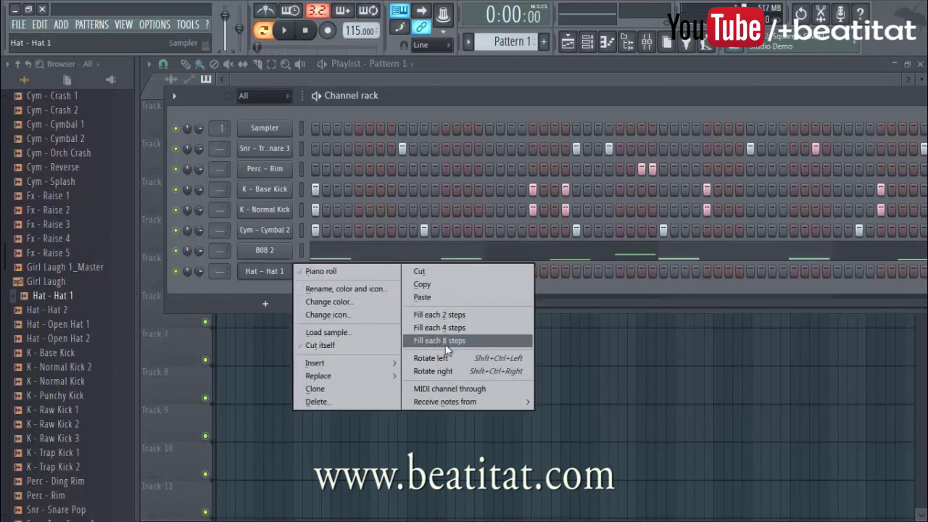
click(453, 325)
key(space)
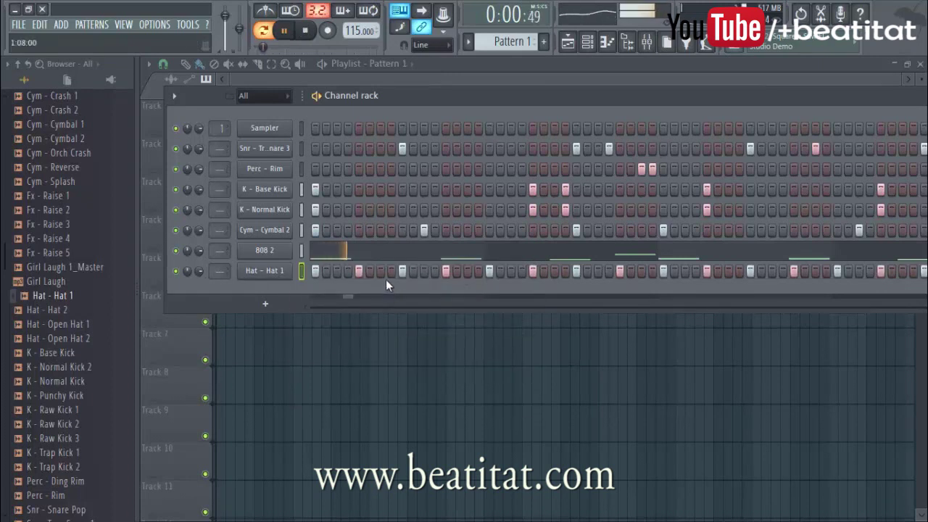
key(space)
key(space)
Step: Add extra Hat 1 hits at steps 7, 18 and 27, clear its hits after step 32 and audition the rhythm
click(501, 270)
drag(528, 110, 473, 115)
click(544, 277)
key(space)
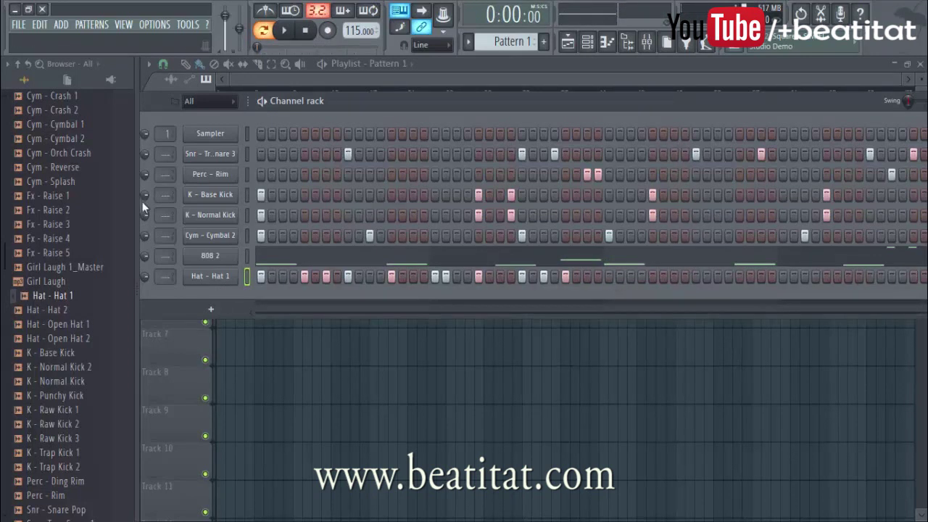
Step: Copy the two-bar Hat 1 rhythm into bars 3 and 4 in its piano roll and play the full pattern
right_click(193, 277)
click(279, 277)
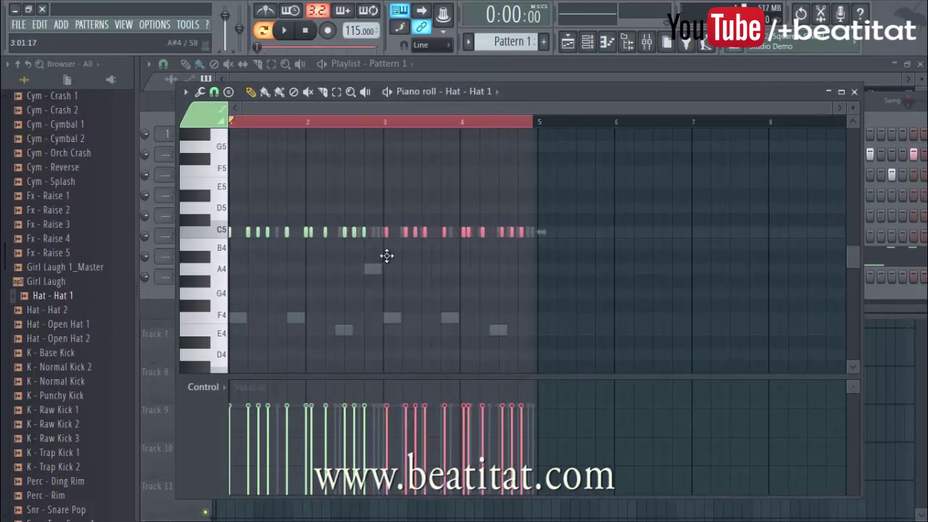
scroll(391, 261, up, 5)
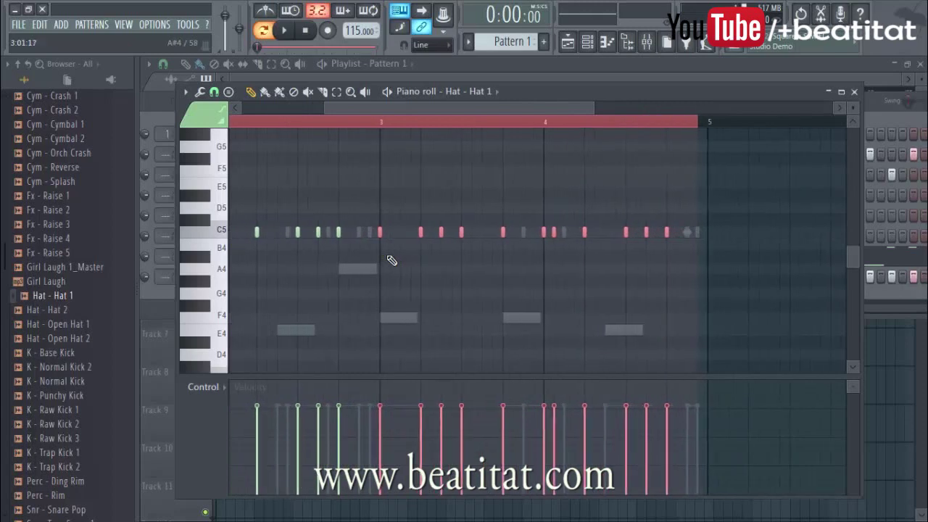
scroll(392, 260, down, 5)
click(892, 136)
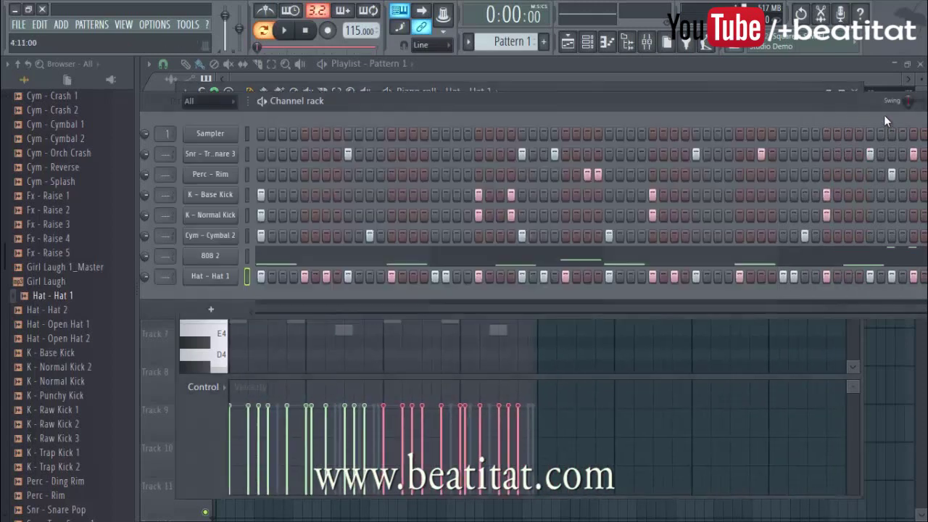
key(space)
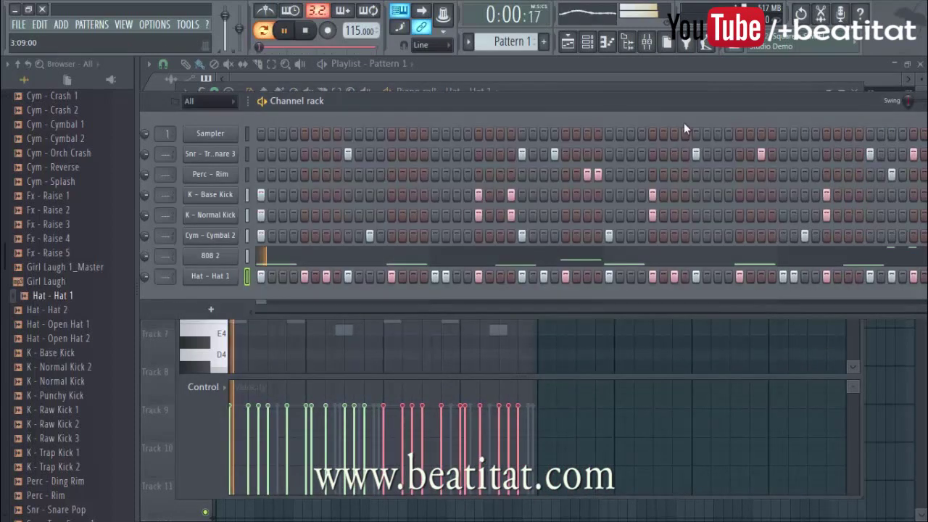
Step: Delete the empty Sampler channel from the channel rack
click(230, 133)
right_click(237, 134)
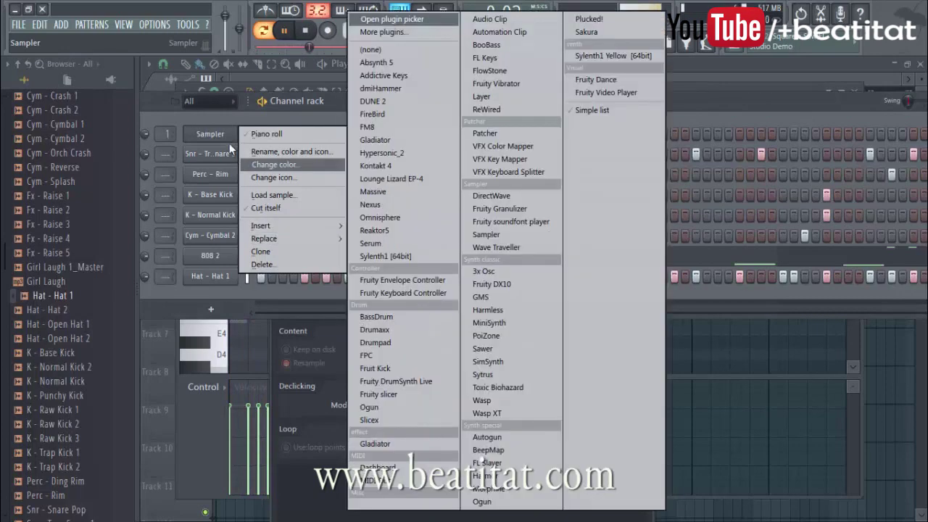
click(202, 133)
right_click(200, 132)
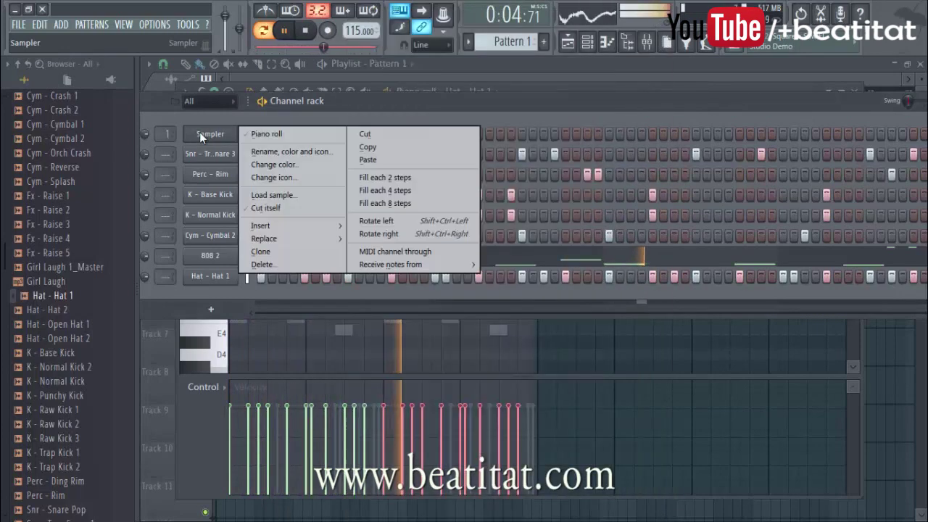
click(262, 264)
click(532, 300)
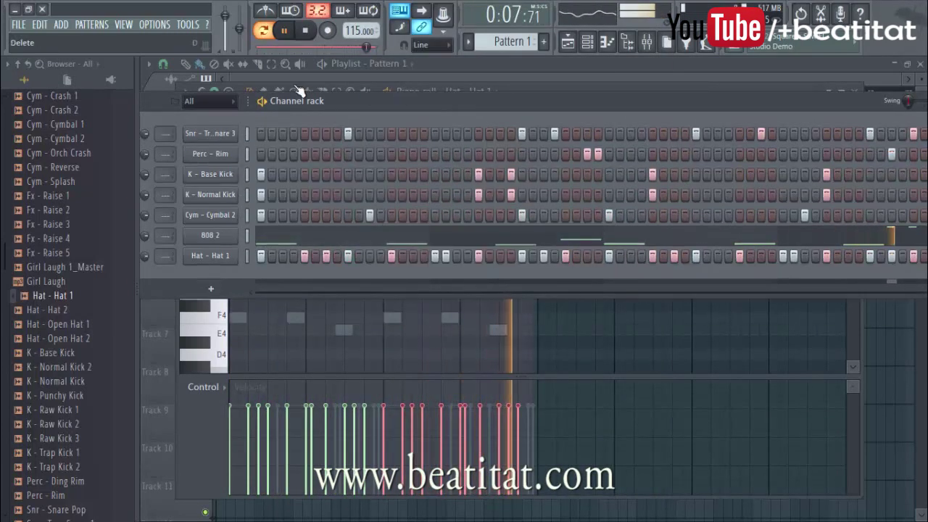
Step: Clear the Hat 1 note selection in the piano roll, stop playback and return to the channel rack
right_click(239, 132)
click(623, 307)
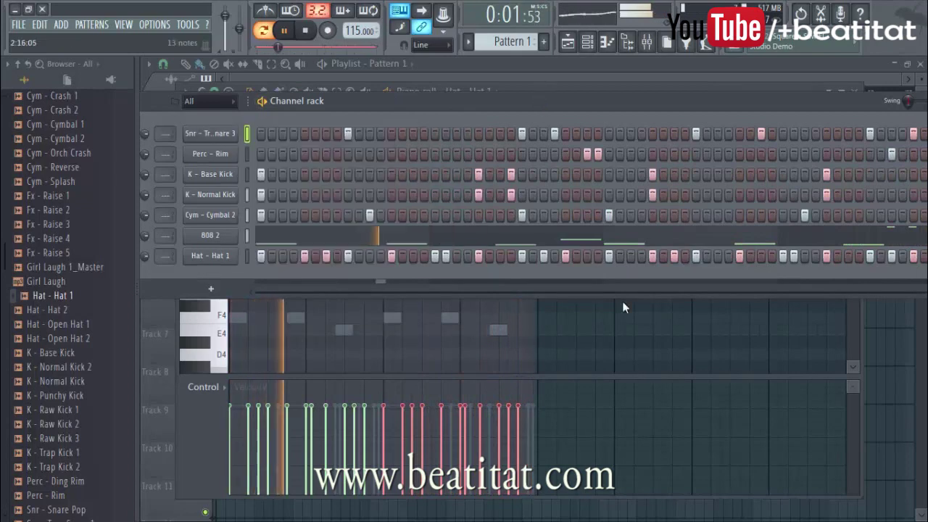
click(629, 326)
key(space)
click(461, 124)
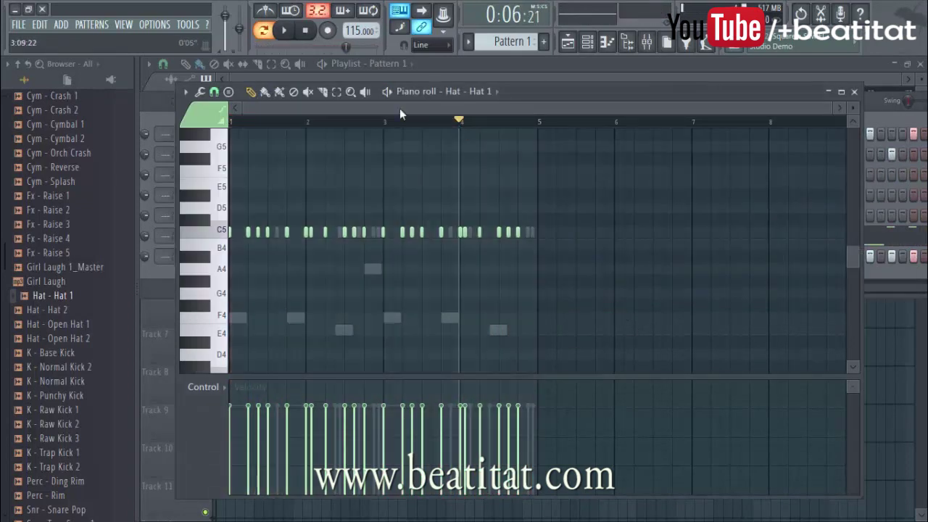
click(308, 31)
click(877, 113)
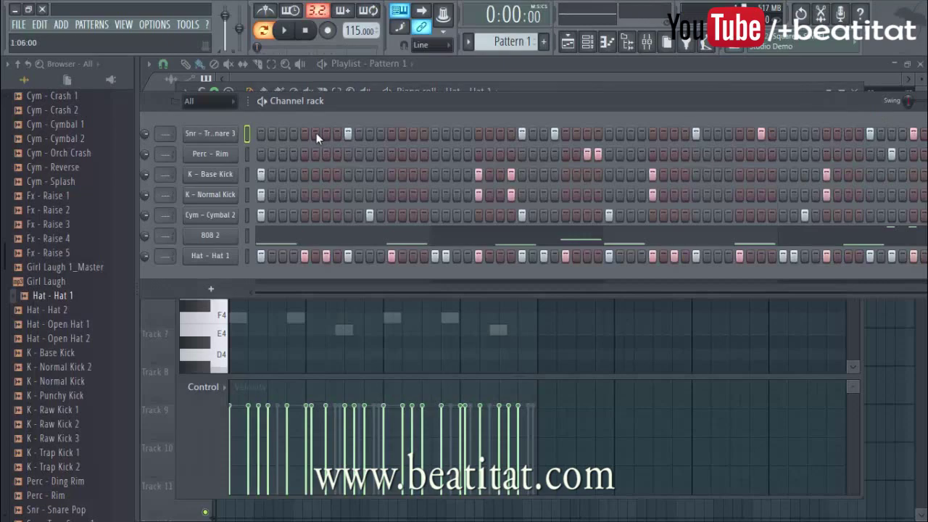
Step: Insert a Sakura instrument channel above Snr - Trap Snare 3 and move its window clear for editing
right_click(229, 136)
mouse_move(289, 227)
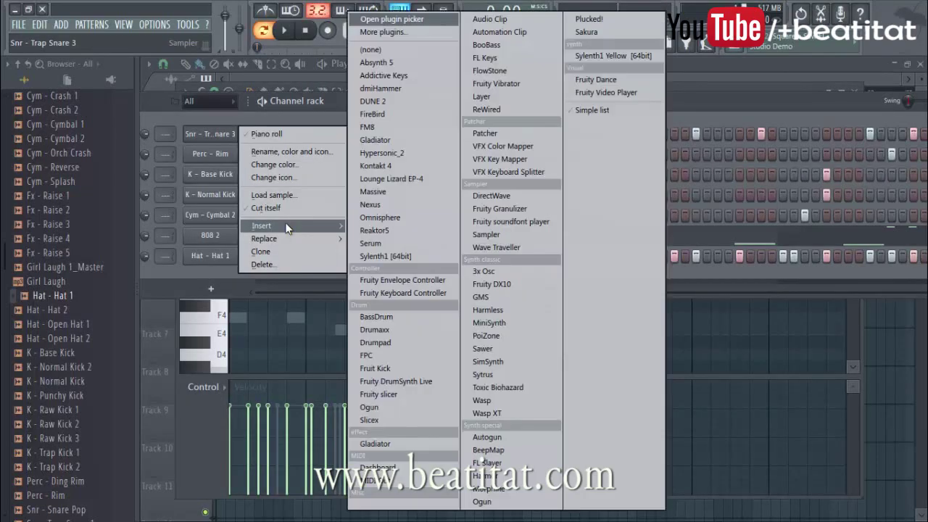
click(629, 31)
drag(519, 139, 495, 64)
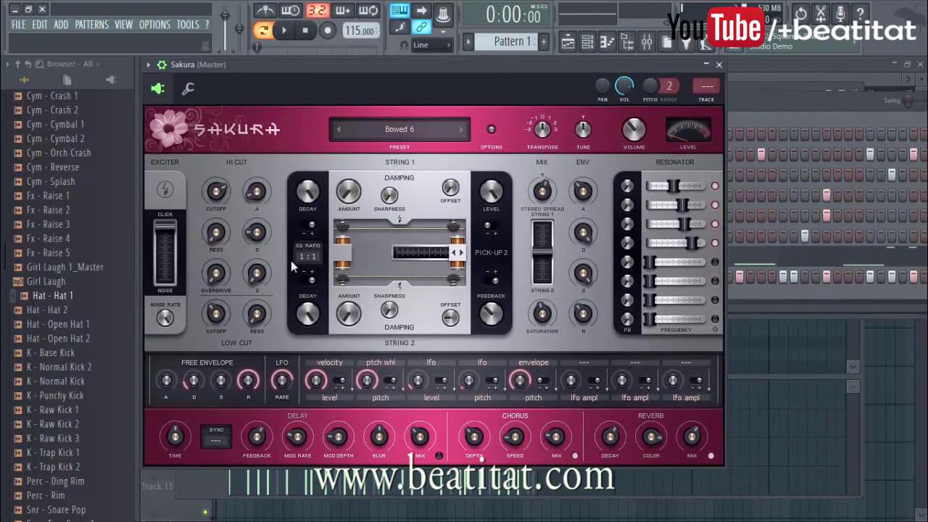
Step: Audition Sakura's String bank presets, including Nylon String Guitar, Indo-China, FunkyTown, Double Bass, Deep Harp 2 and Deep Harp 1
click(414, 129)
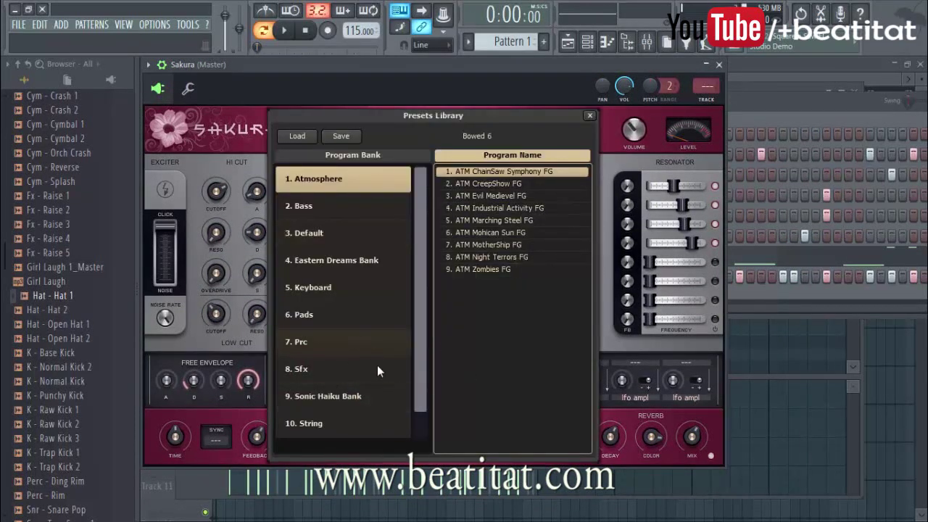
scroll(409, 349, down, 1)
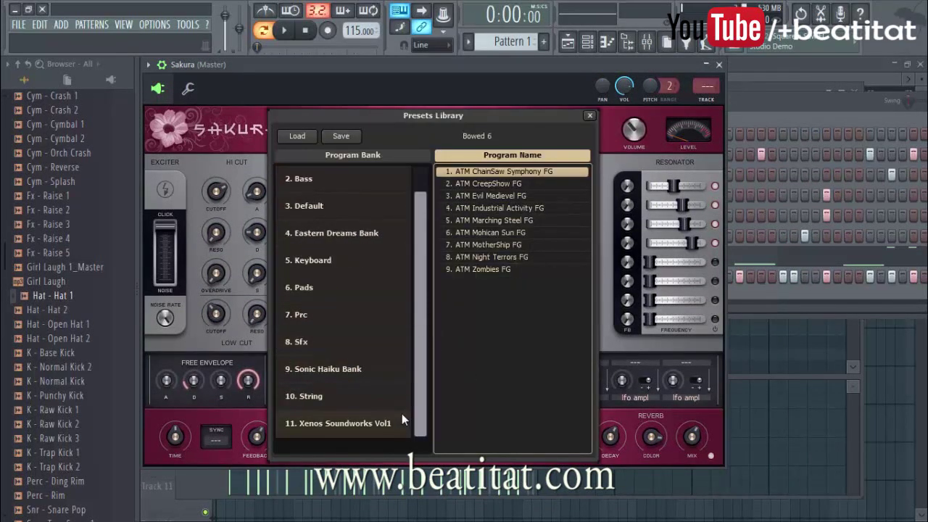
click(299, 396)
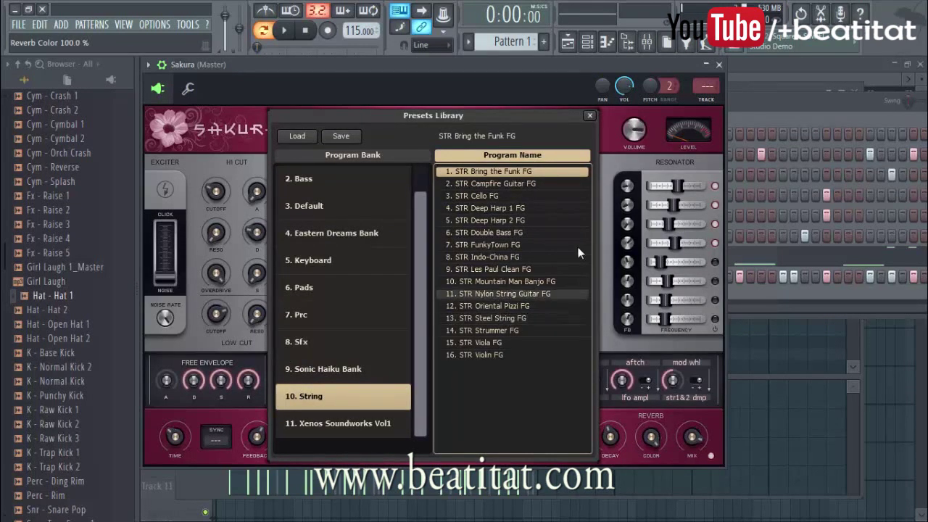
click(507, 294)
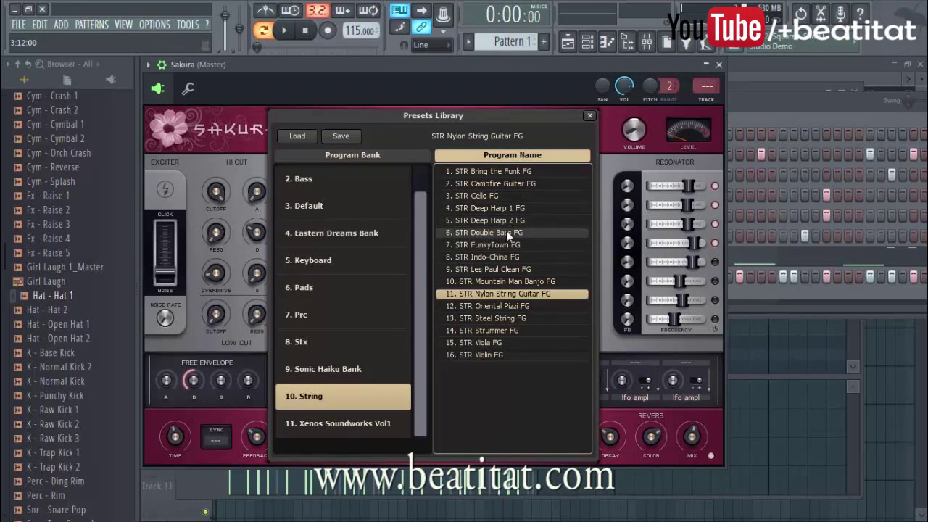
click(517, 257)
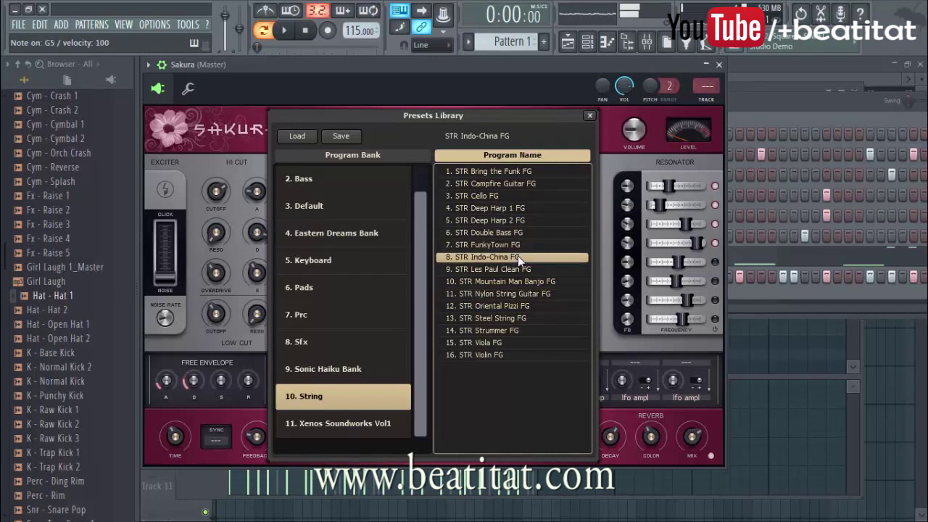
click(520, 245)
click(525, 233)
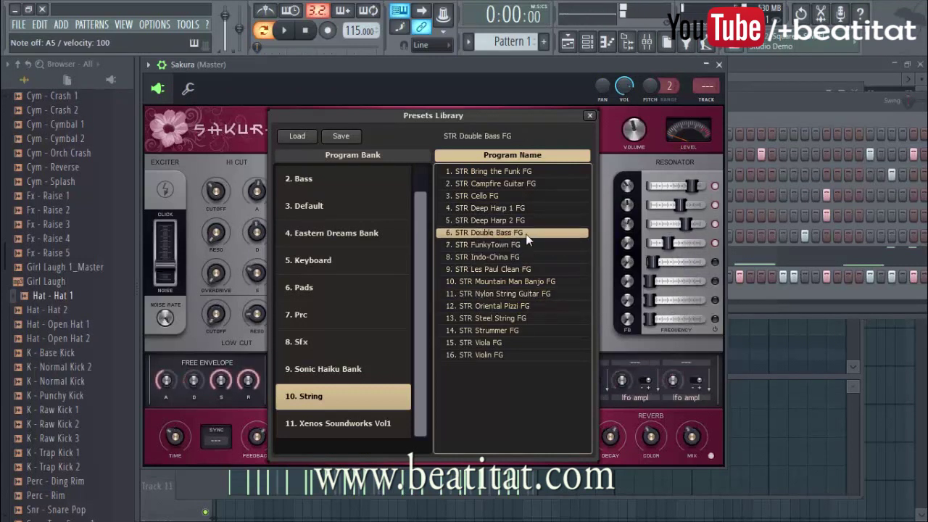
click(531, 221)
click(533, 209)
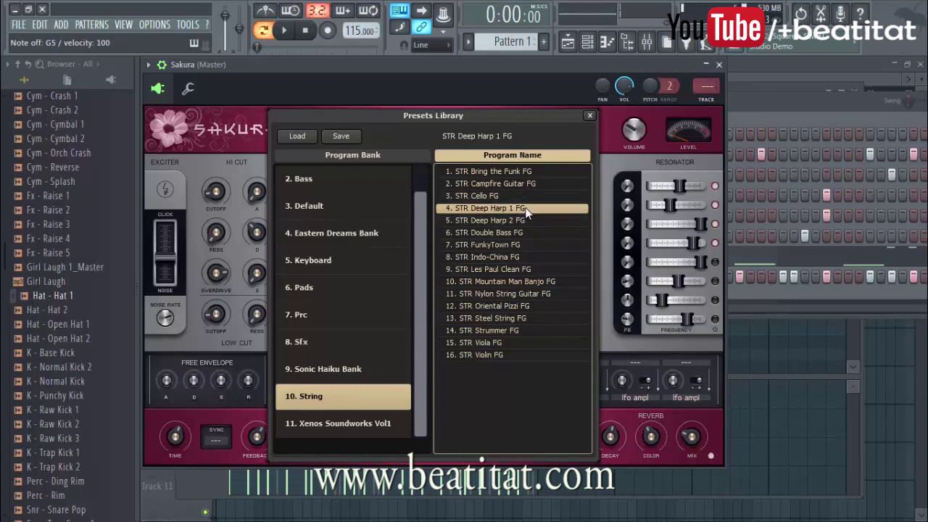
Step: Switch Sakura to the Sonic Haiku Bank and try BW Poorly Recorded Fiddle and another preset near it
click(367, 363)
scroll(520, 321, down, 5)
scroll(520, 319, down, 9)
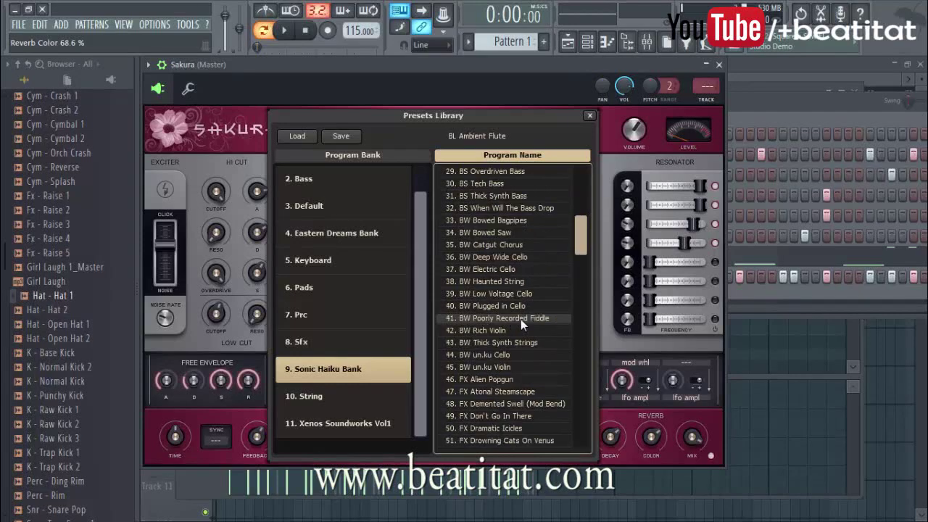
click(522, 321)
scroll(522, 288, up, 2)
click(525, 283)
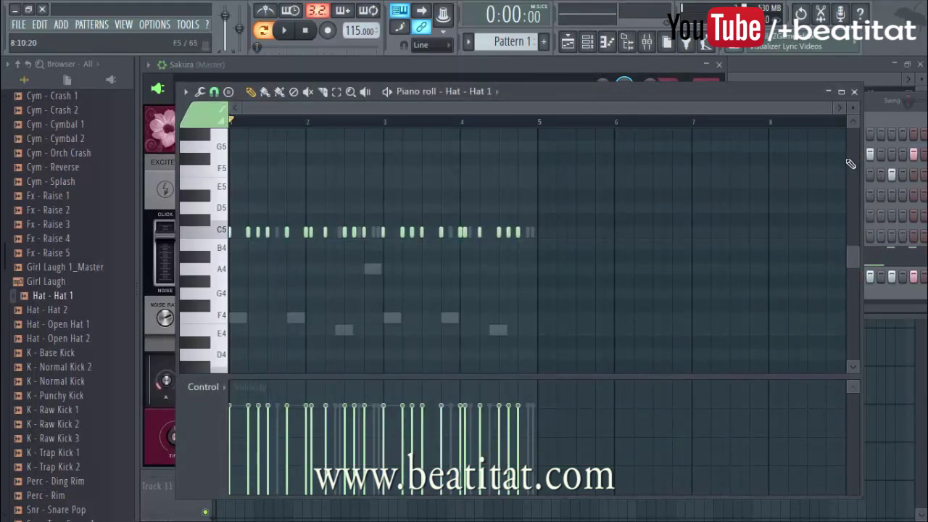
Step: Open the Sakura channel's piano roll, place a half-bar F5 note at the start of bar 1 and play it
click(876, 109)
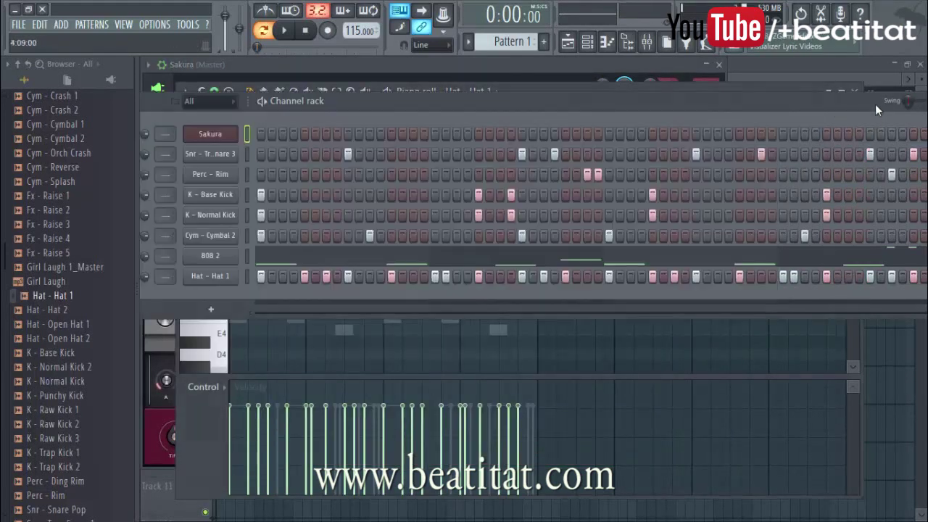
right_click(226, 132)
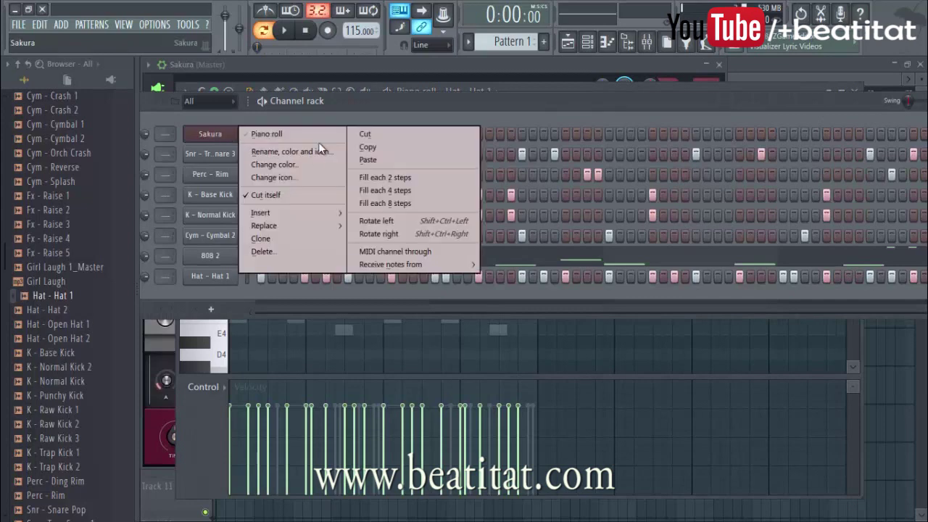
click(318, 134)
click(221, 169)
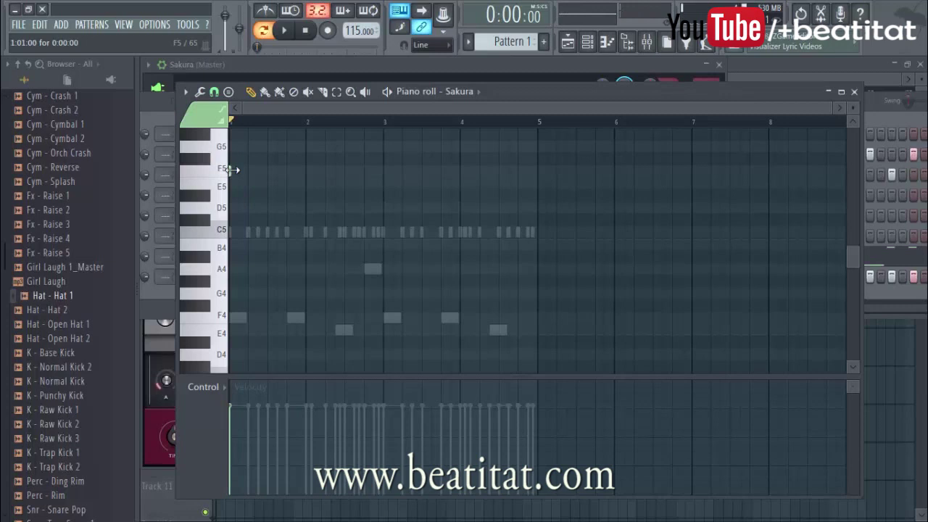
click(231, 169)
key(space)
key(space)
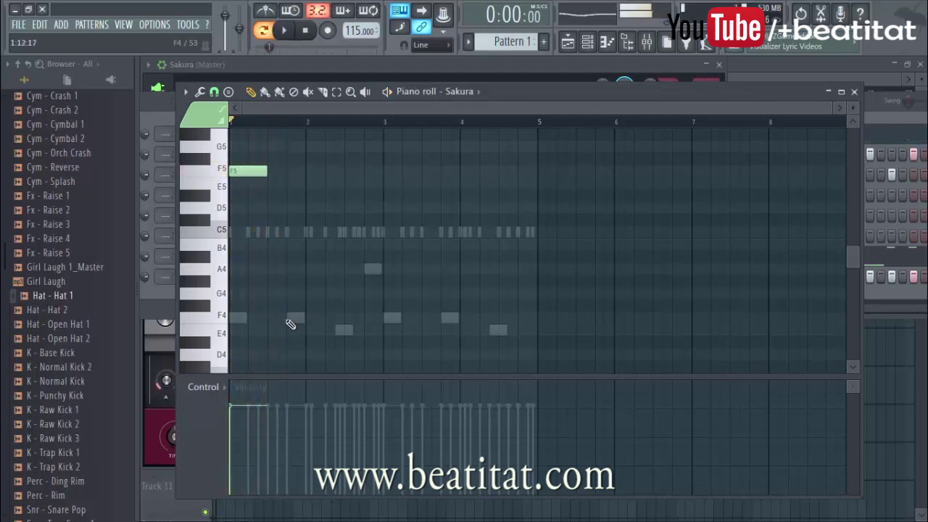
Step: Shorten the F5 note to four steps and add four-step A5 and E5 notes at steps 5 and 9 of bar 1
scroll(355, 260, up, 2)
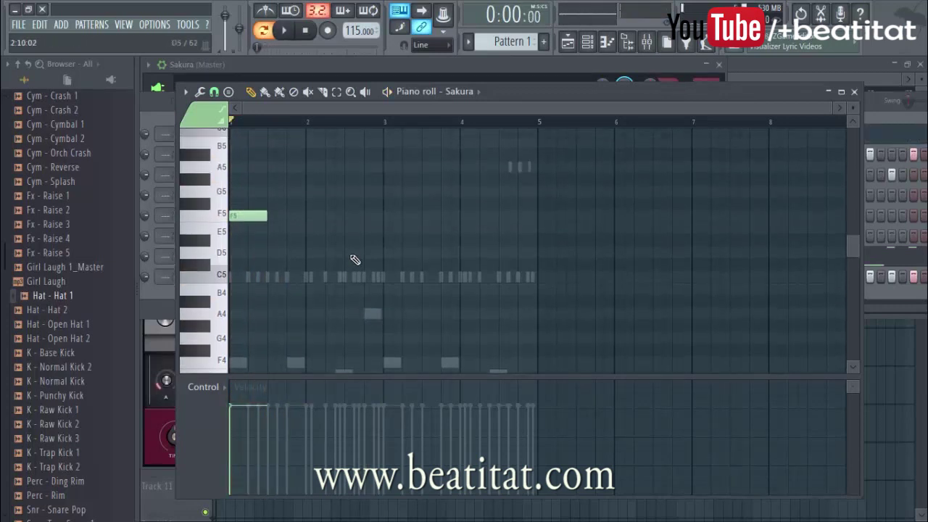
scroll(355, 259, up, 1)
click(278, 198)
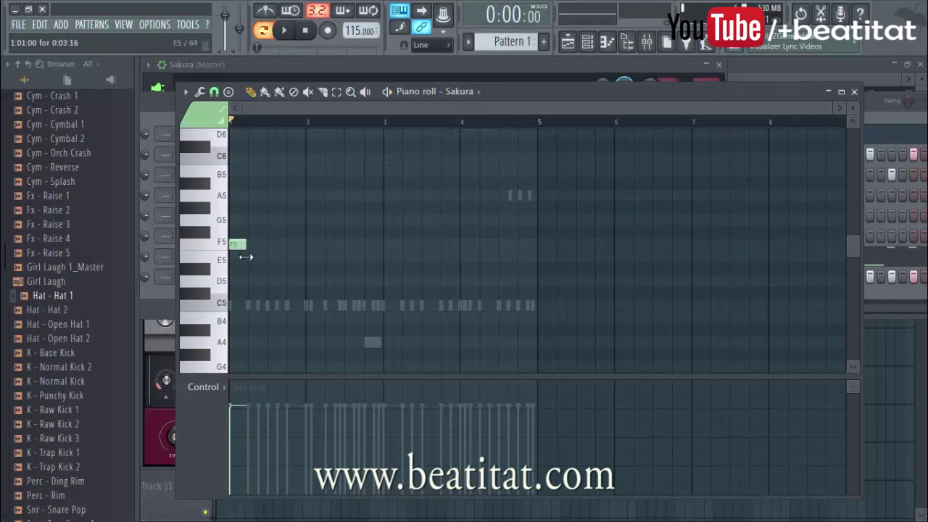
click(239, 244)
click(255, 195)
click(275, 257)
Step: Play the three-note Sakura phrase and shorten its opening F5 note to two steps
key(space)
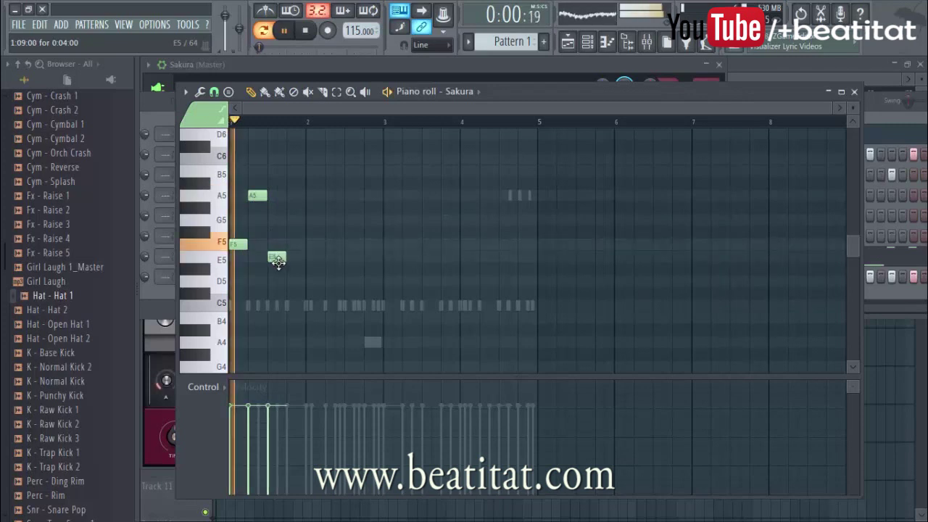
key(space)
scroll(272, 228, up, 1)
scroll(265, 265, left, 2)
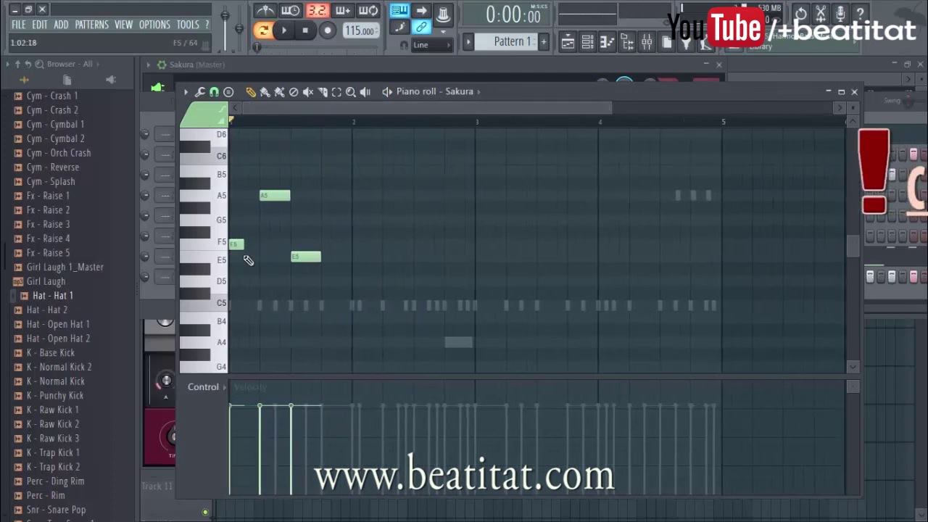
Step: Try a two-step A5 note at step 3 of bar 1 and play the Sakura phrase
click(249, 196)
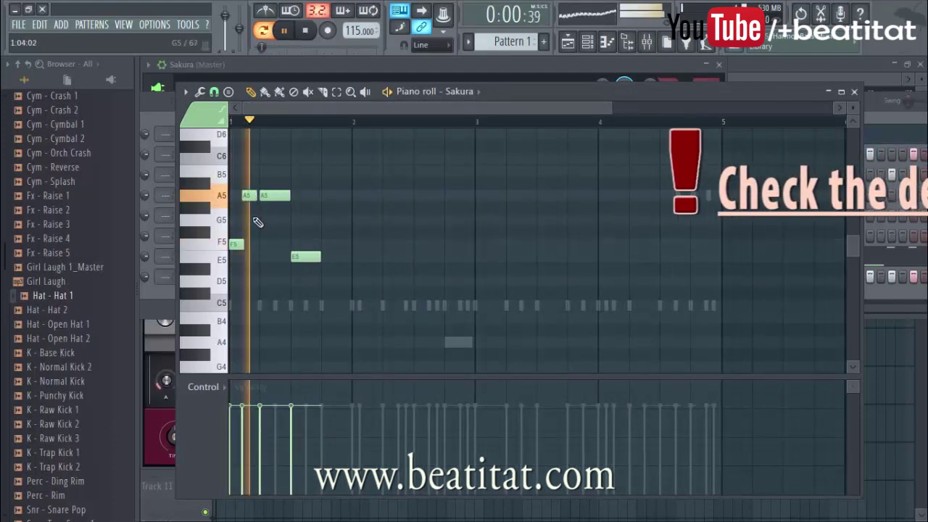
click(187, 92)
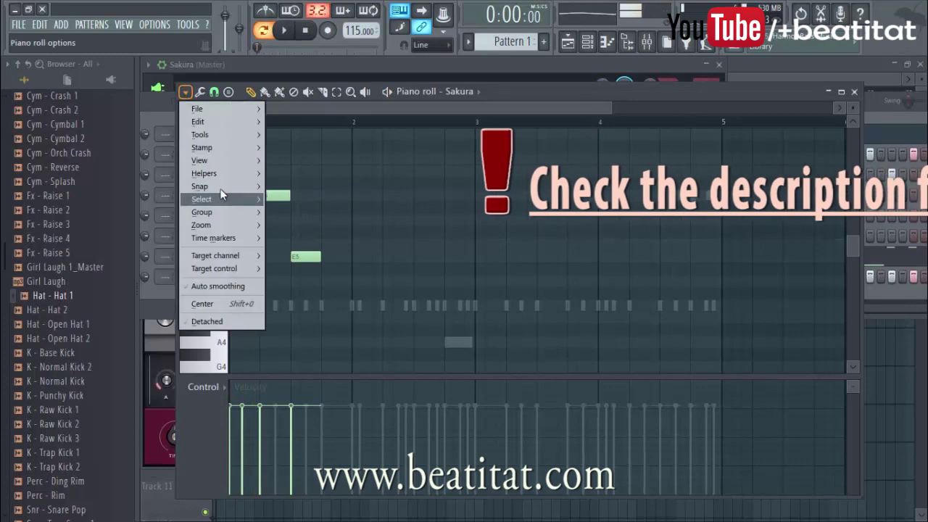
mouse_move(217, 187)
click(290, 263)
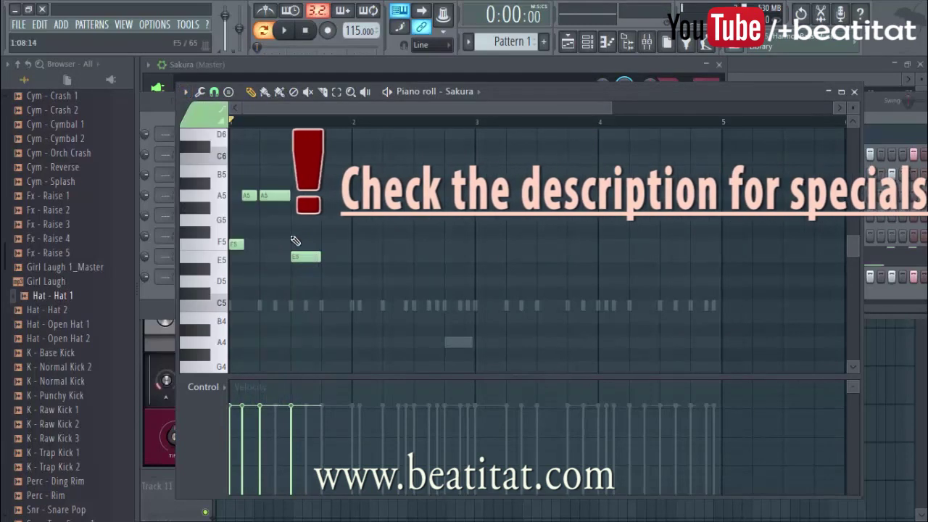
scroll(292, 249, up, 2)
drag(278, 109, 258, 110)
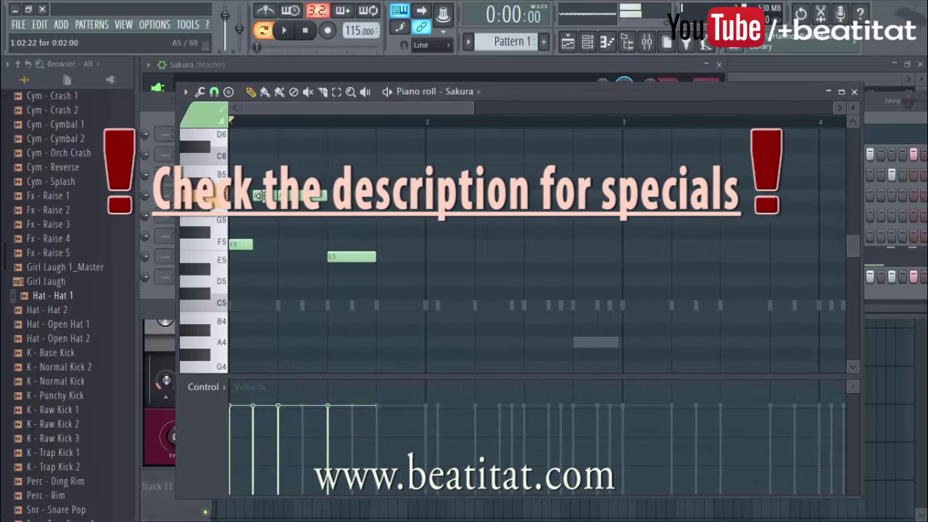
key(space)
key(space)
Step: Delete the A5 note at step 5, replace the E5 at step 9 with a two-step E5, and play the phrase
right_click(343, 257)
click(331, 258)
key(space)
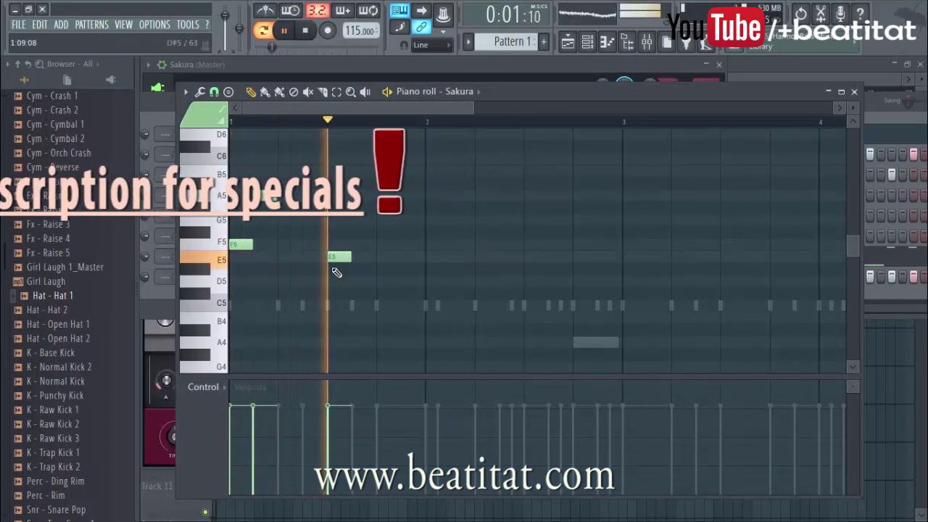
key(space)
Step: Try a two-step C#5 note at step 5 of bar 1, retry it at D5 slightly further on, and delete it
click(287, 281)
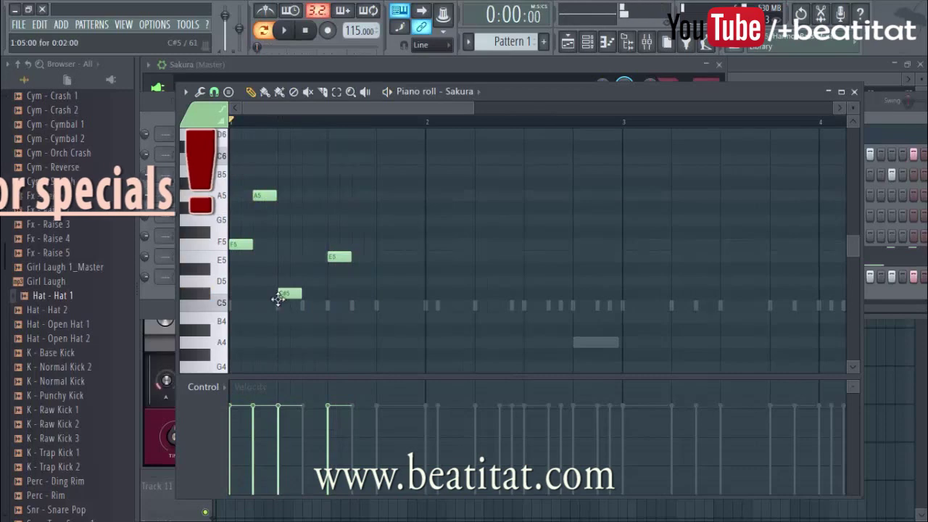
key(space)
scroll(289, 304, down, 3)
key(space)
drag(258, 282, 267, 283)
key(space)
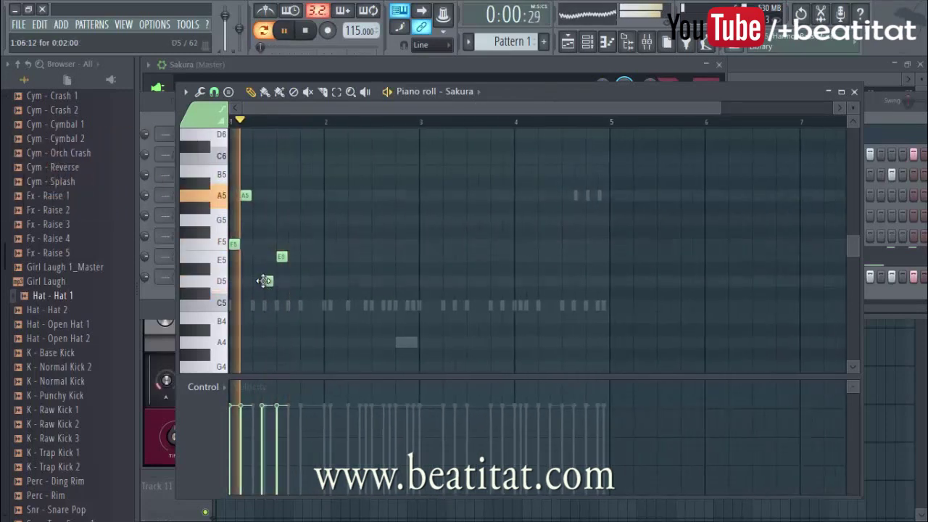
right_click(268, 282)
key(space)
Step: Replace the A5 at step 3 of bar 1 with a two-step A5 at step 11 and play the phrase
right_click(248, 197)
key(space)
key(space)
key(space)
click(293, 196)
key(space)
key(space)
Step: Try an A5 note at the start of bar 2 followed by an F#5 near step 3, playing the phrase
click(325, 196)
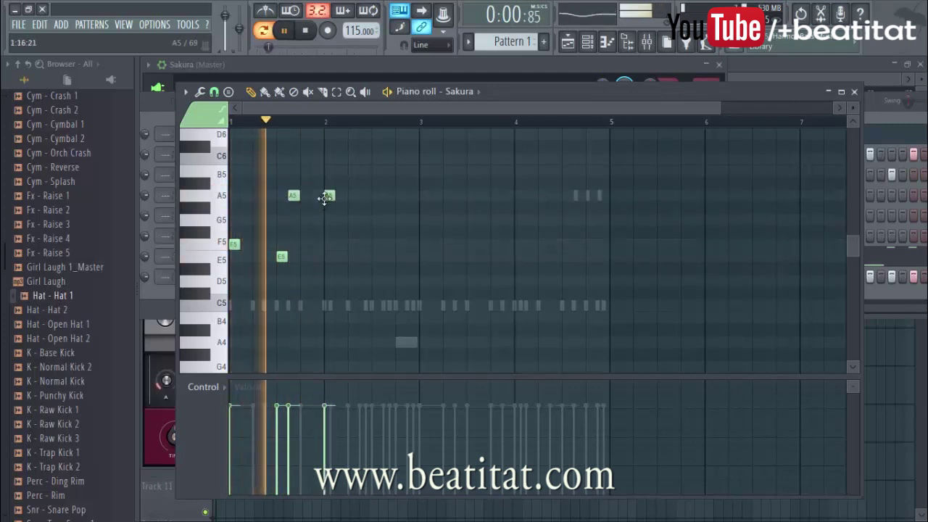
key(space)
click(344, 233)
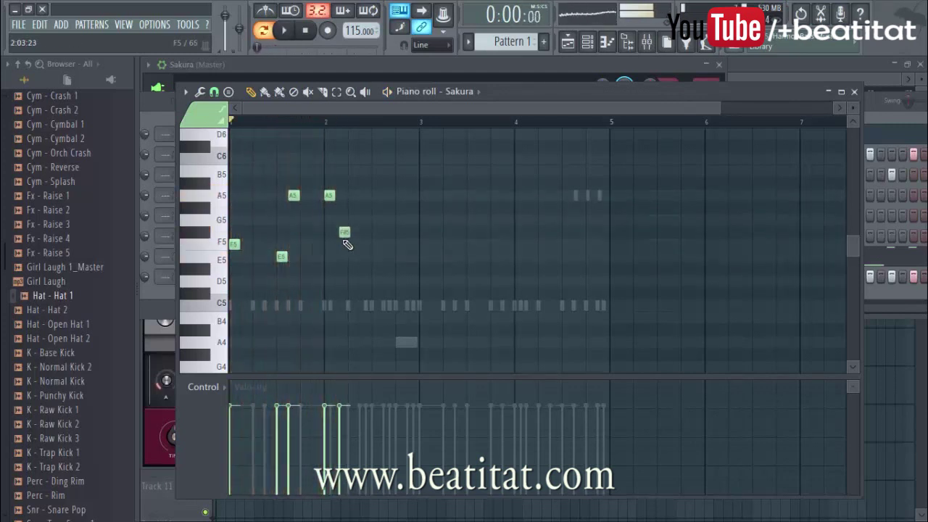
key(space)
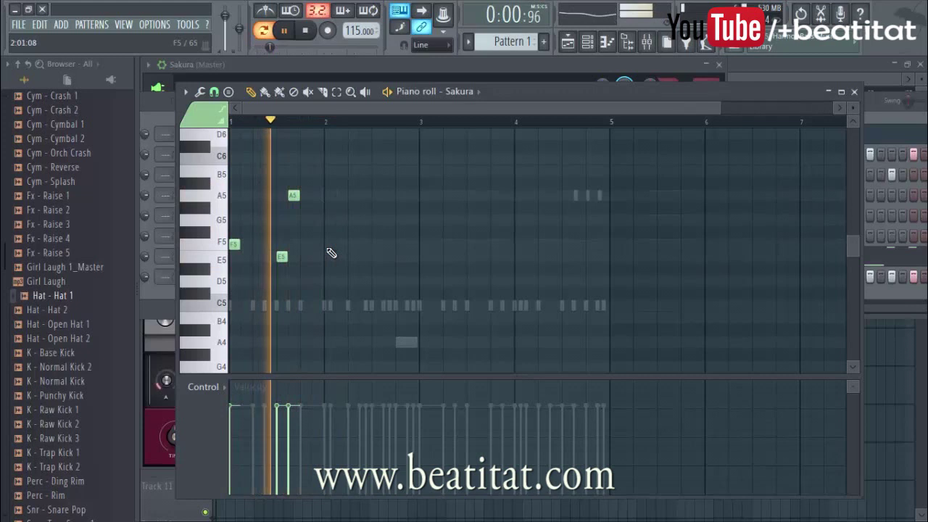
Step: Place two-step F5 and E5 notes at steps 1 and 9 of bar 2 and play the phrase
click(330, 246)
drag(330, 248, 327, 250)
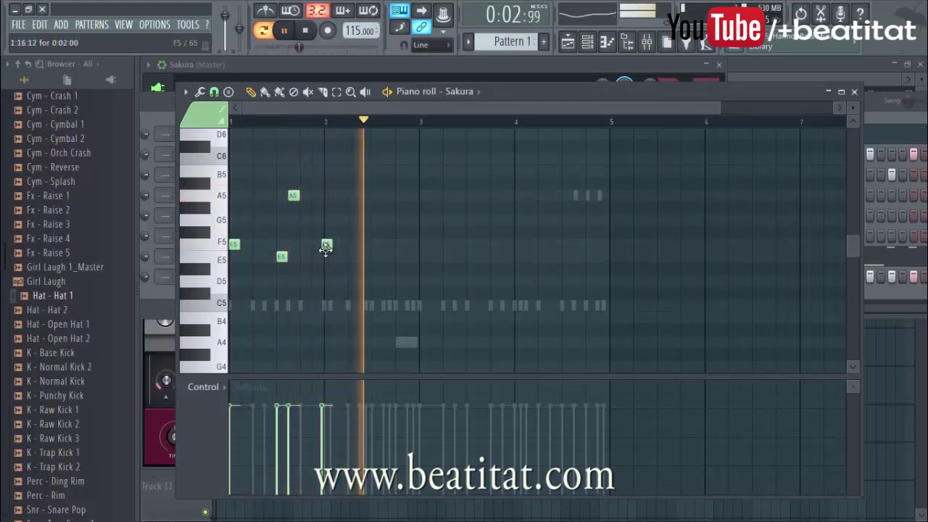
key(space)
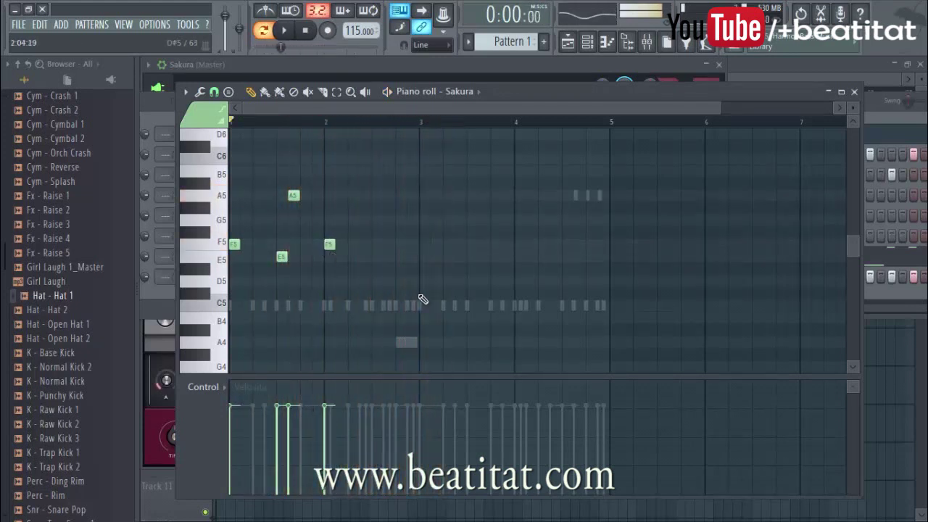
scroll(406, 305, down, 3)
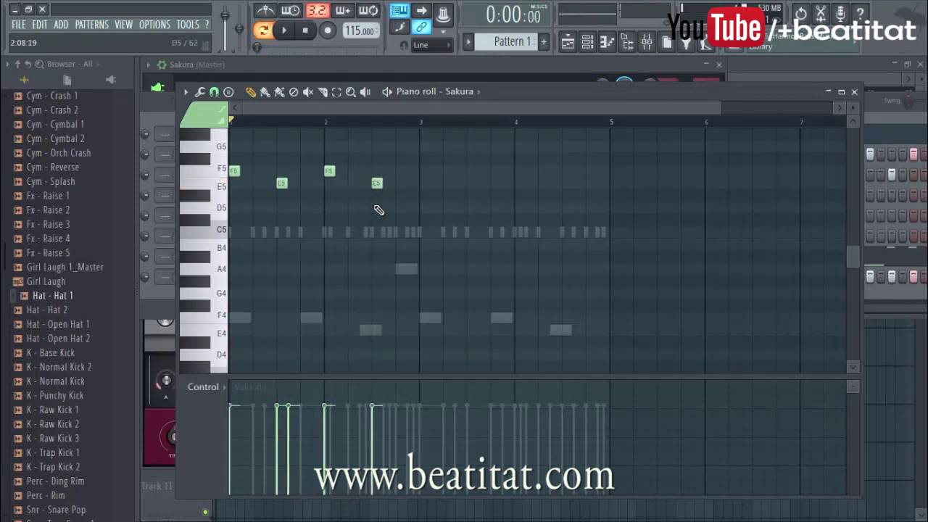
scroll(376, 211, up, 2)
key(space)
Step: Try a two-step C#5 note at step 13 of bar 2 and play the phrase
click(398, 232)
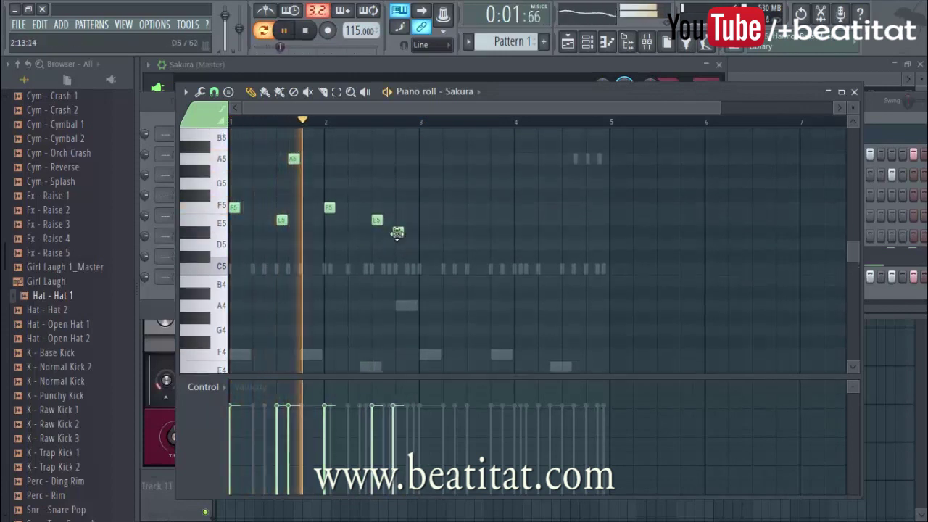
drag(398, 234, 401, 234)
key(space)
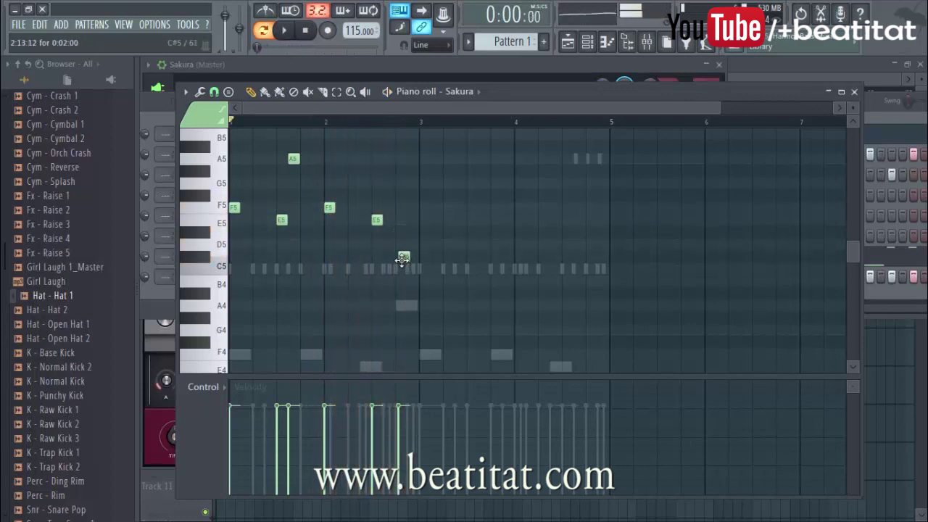
key(space)
Step: Try an A5 note near the end of bar 2, shift it ahead of the C#5 note, and delete it
click(410, 160)
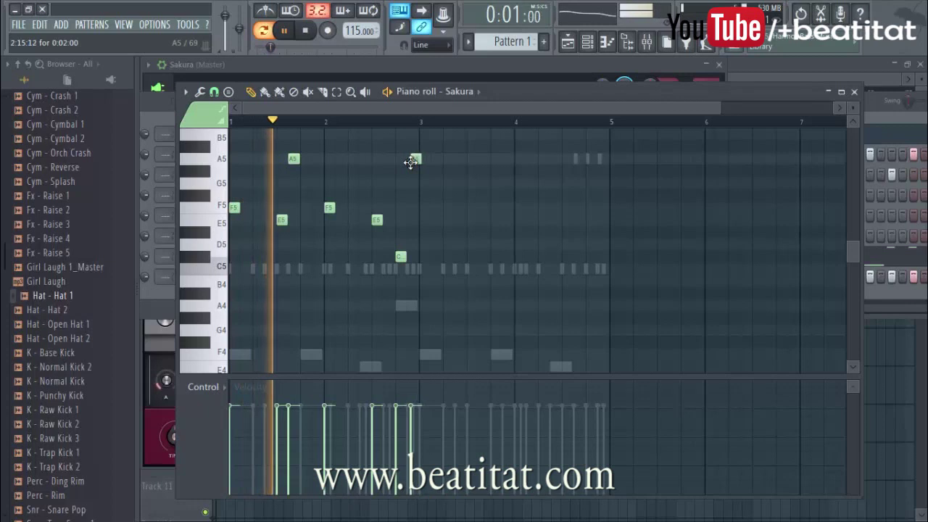
drag(408, 164, 384, 166)
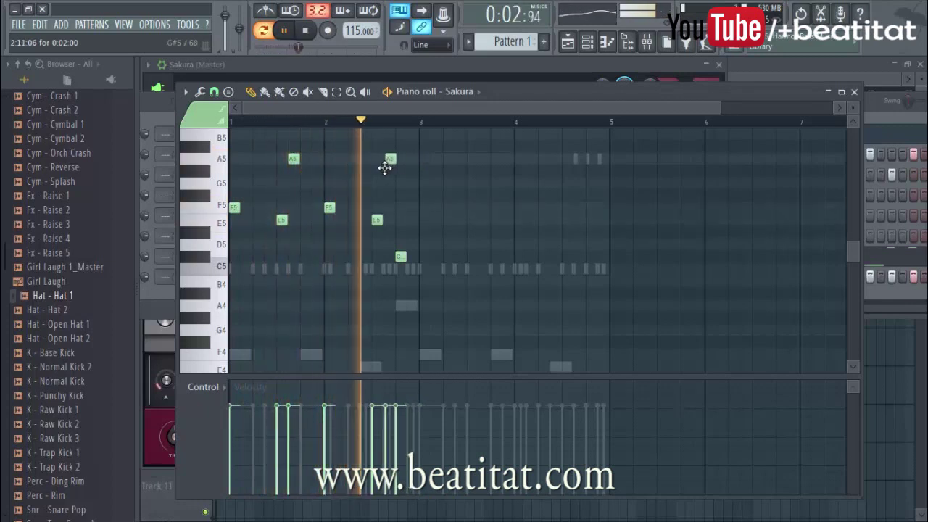
key(space)
right_click(389, 159)
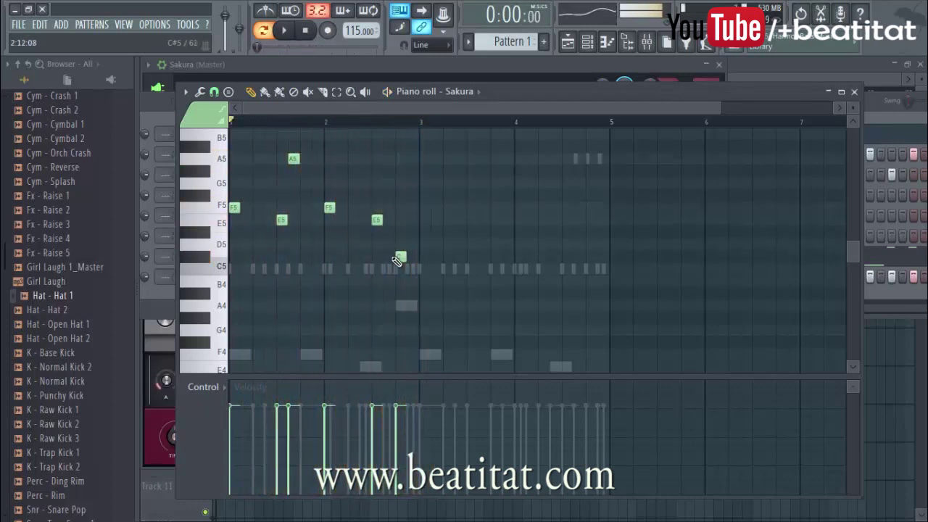
Step: Try raising the C#5 note in bar 2 to D5 with an A5 at step 11 before it, and play the phrase
drag(399, 242, 398, 233)
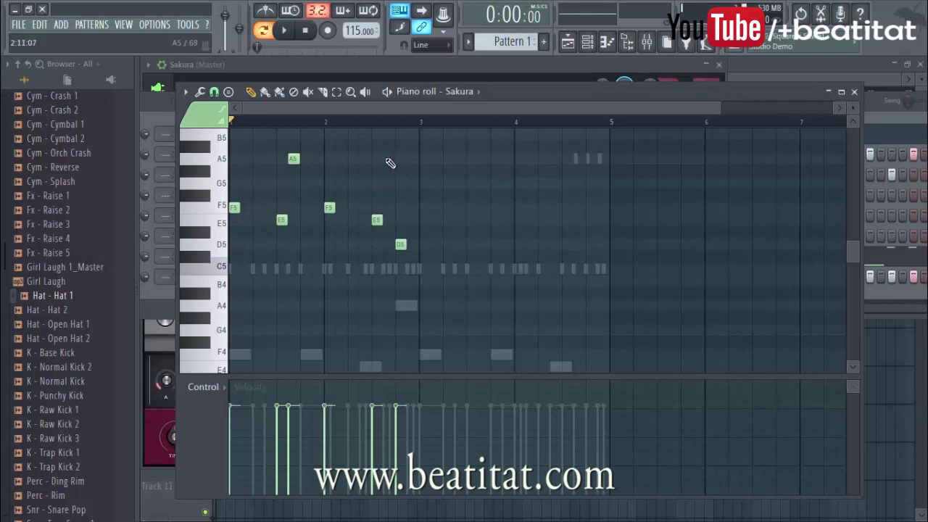
key(space)
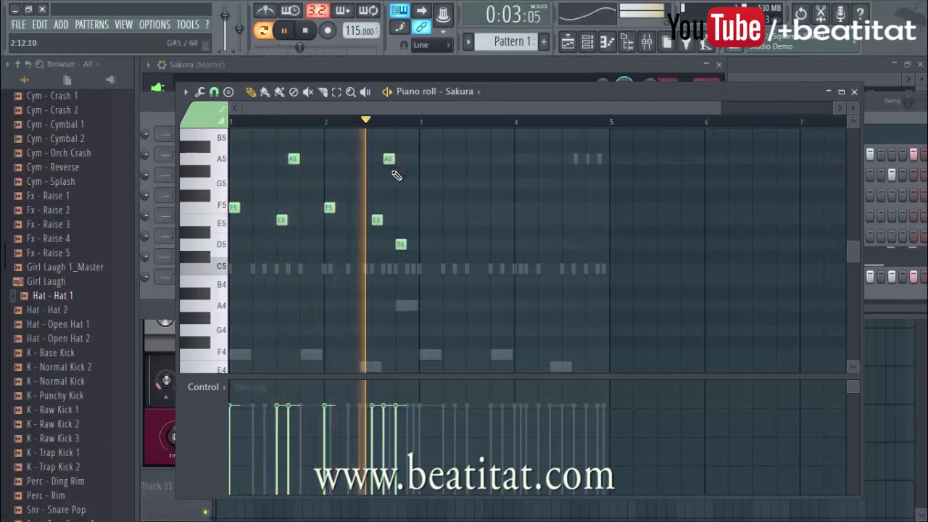
key(space)
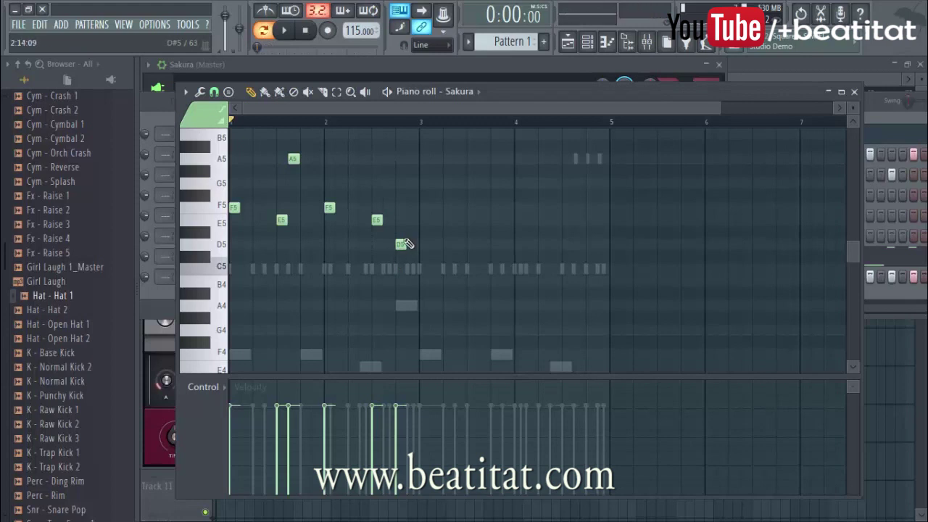
Step: Replace the D5 note at step 13 of bar 2 with a two-step A5 and play the phrase
click(389, 159)
drag(388, 159, 400, 159)
key(space)
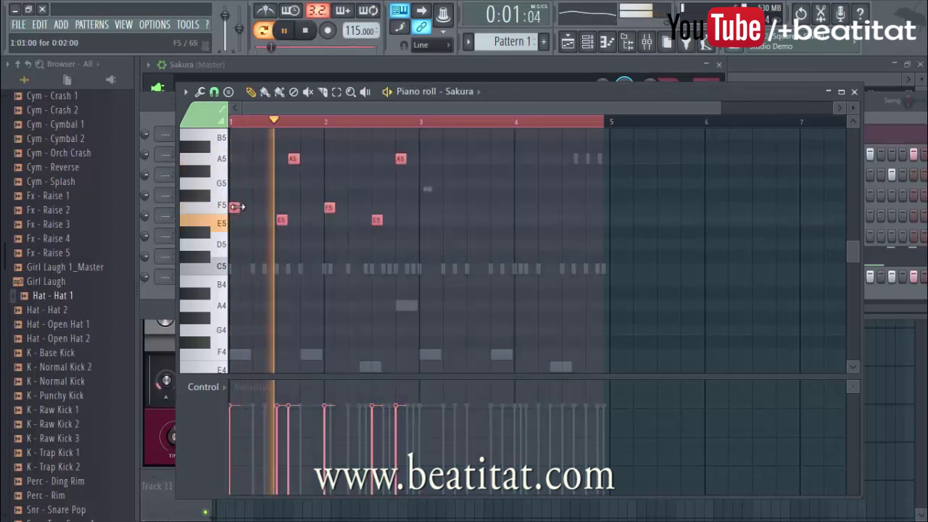
Step: Duplicate the two-bar Sakura phrase into bars 3 and 4, quantize the copies, and close the piano roll
key(ctrl+b)
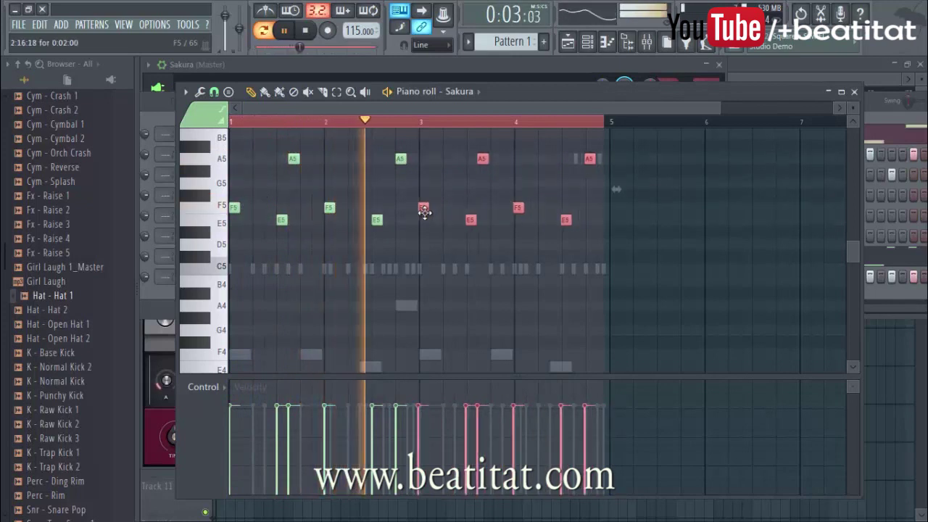
key(ctrl+q)
ctrl+click(445, 171)
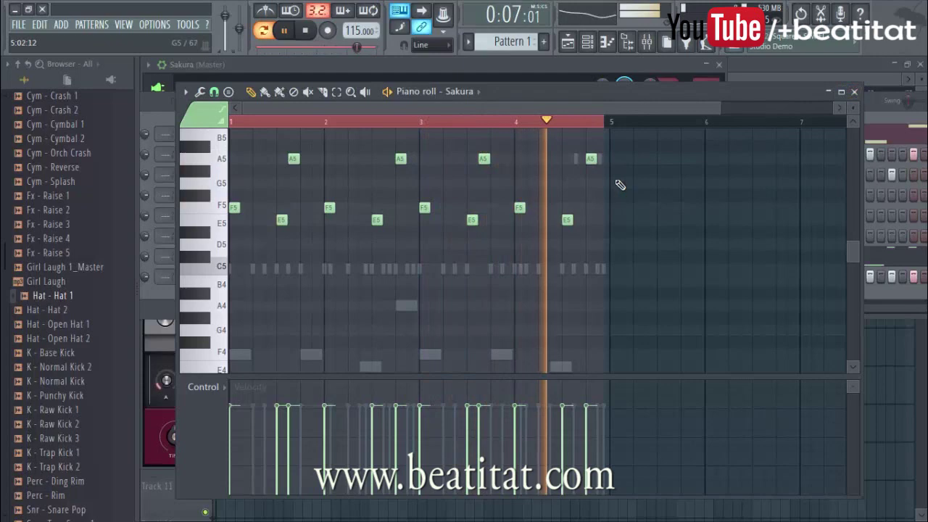
click(854, 92)
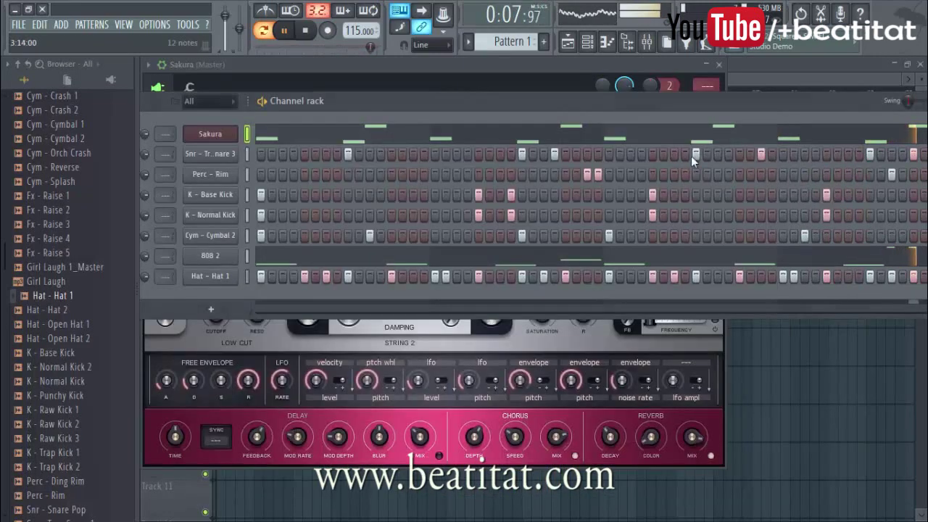
click(328, 137)
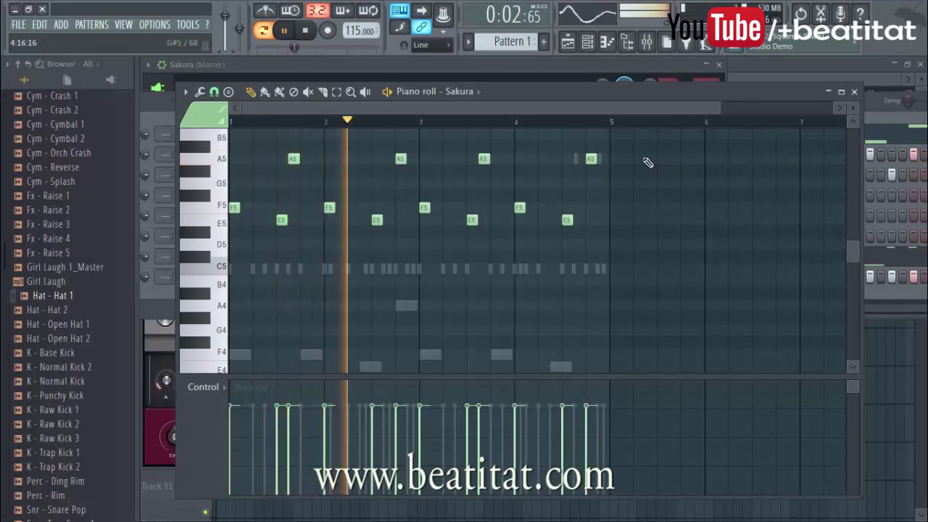
click(854, 92)
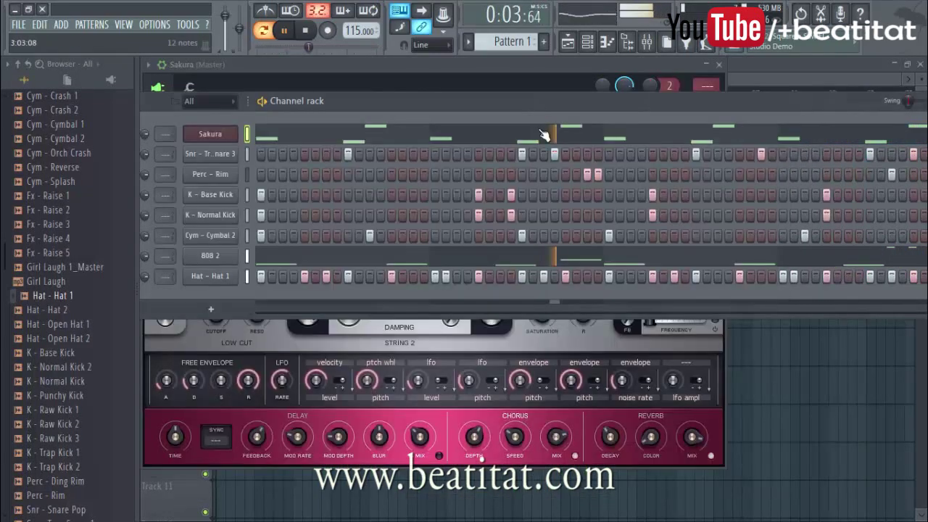
Step: Switch the Sakura plugin to the BW Rich Violin preset and route the channel to mixer track 1
click(286, 92)
click(468, 129)
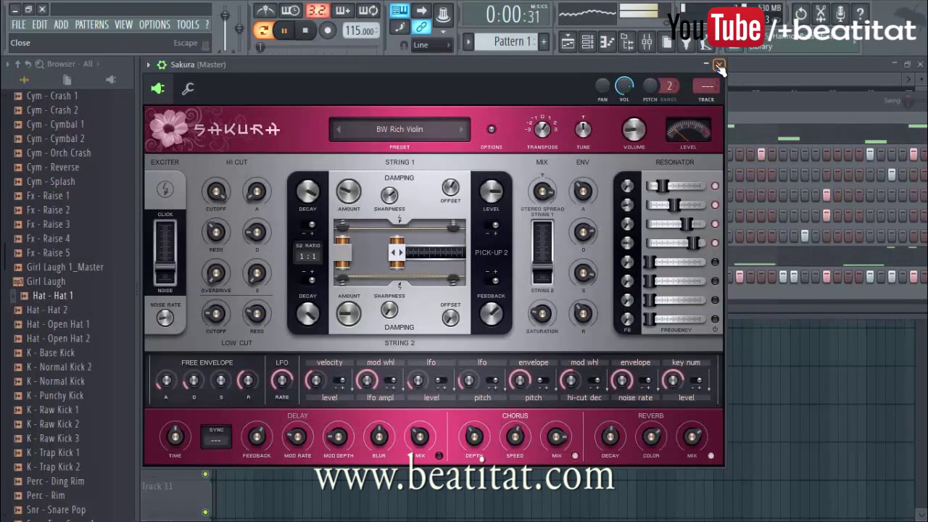
click(707, 86)
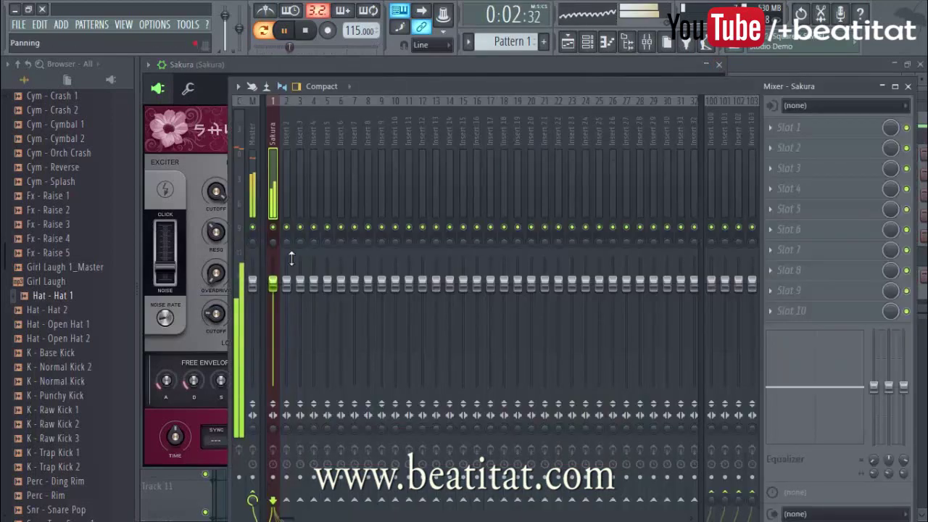
Step: Load an effect into the first slot of the Sakura mixer track, adjust its controls, and stop playback
click(789, 128)
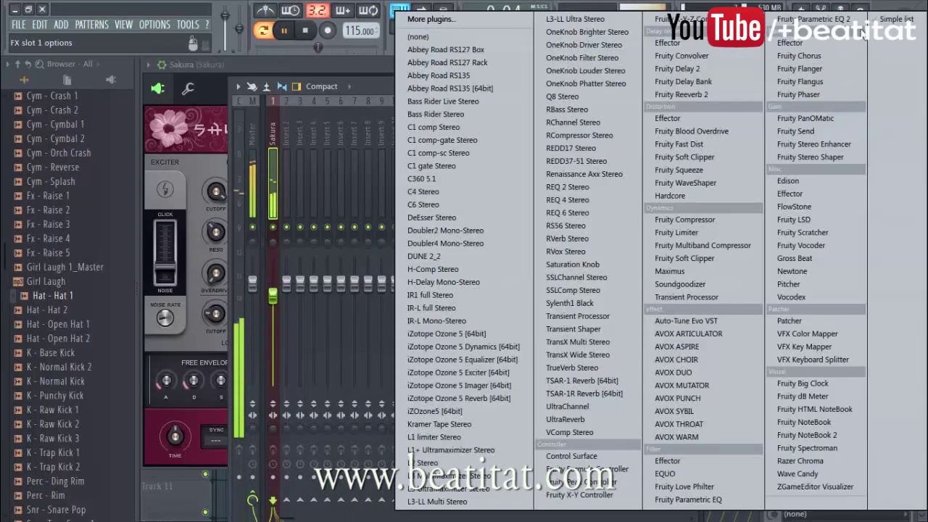
click(798, 123)
drag(538, 230, 538, 233)
drag(282, 308, 329, 310)
key(space)
Step: Close all open windows, then reopen the channel rack and bring up the Sakura plugin
key(F12)
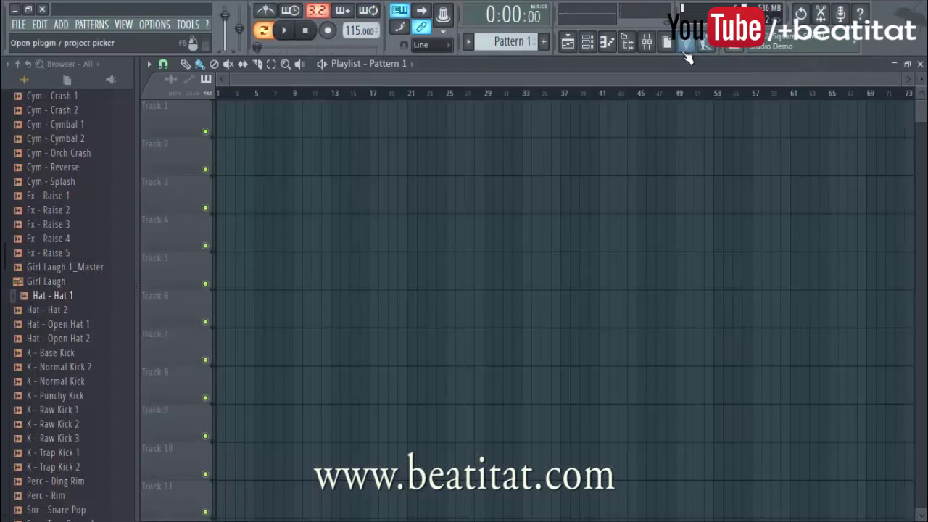
click(607, 41)
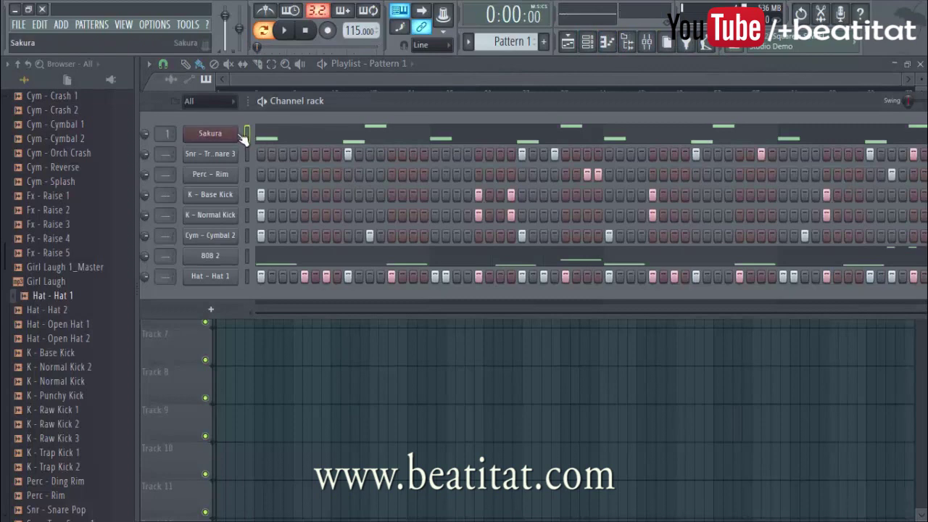
click(237, 135)
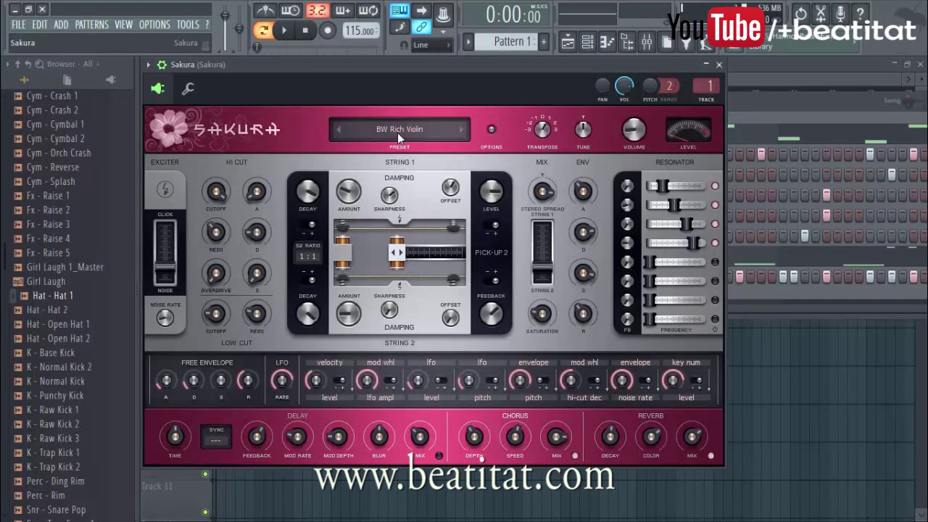
click(793, 98)
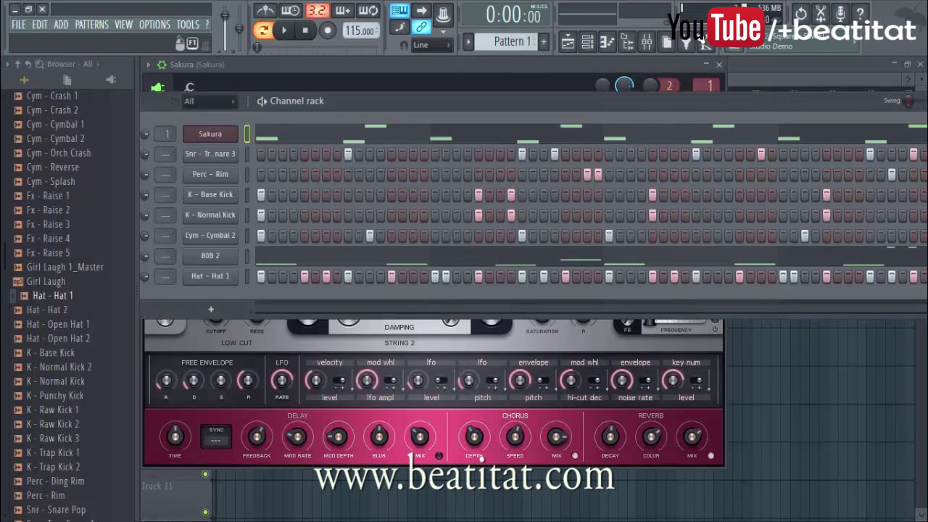
click(693, 72)
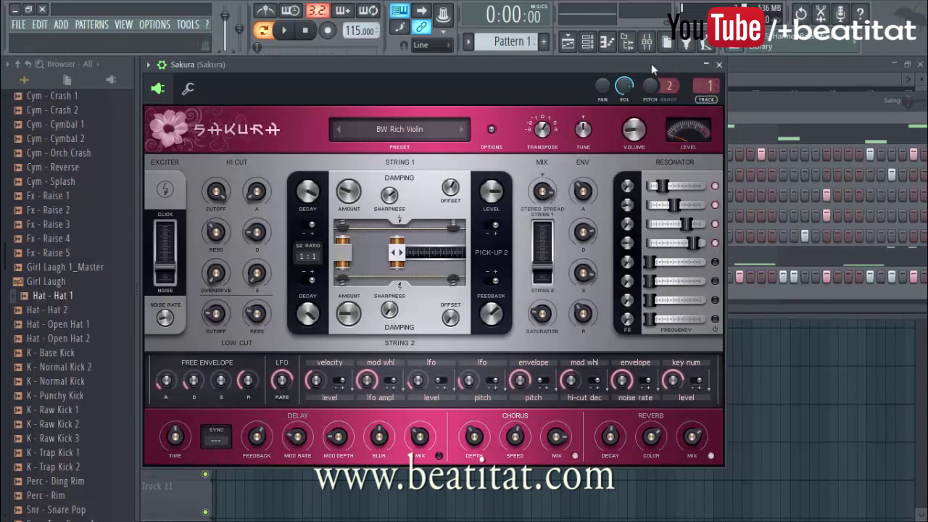
Step: Reopen the Sakura mixer track's Fruity parametric EQ 2, pull down the highest band near the top frequencies, and slightly boost band 6
click(648, 42)
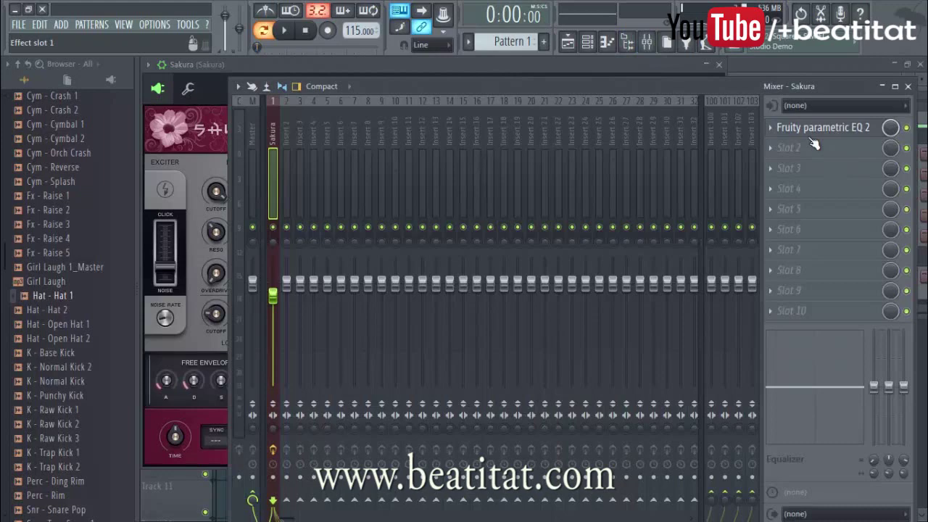
click(782, 154)
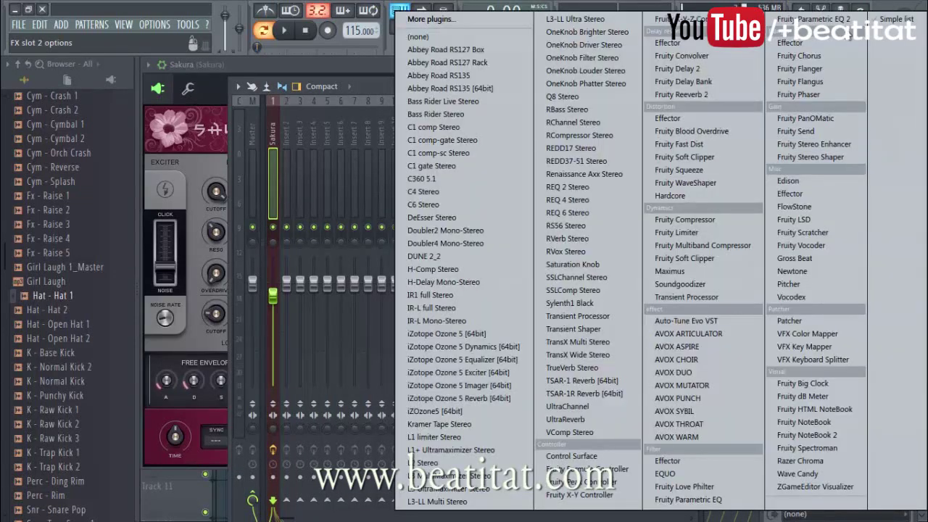
click(366, 85)
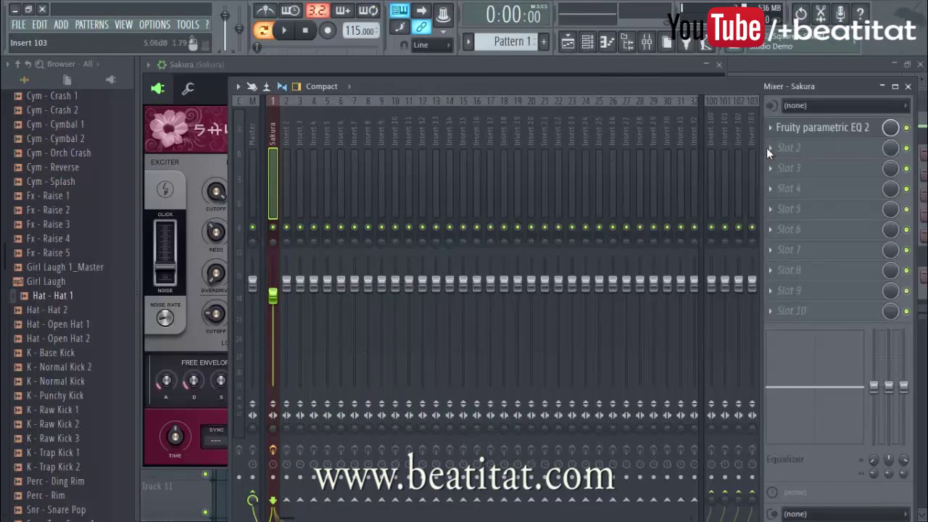
click(812, 127)
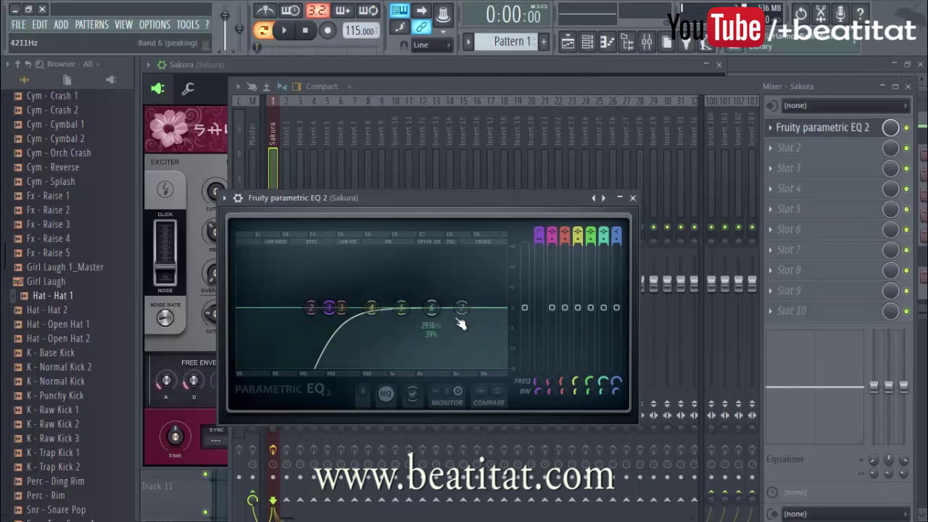
drag(497, 314, 506, 319)
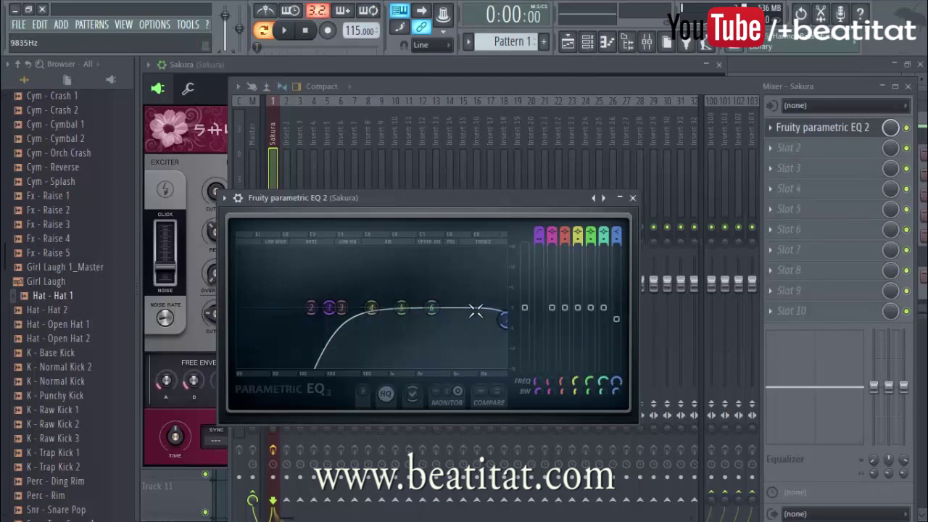
key(space)
drag(432, 308, 434, 305)
key(space)
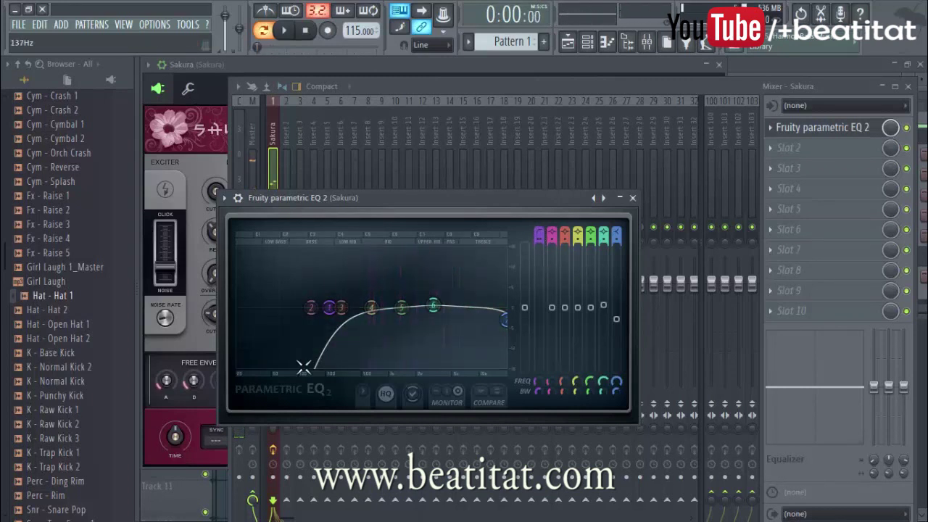
Step: Nudge the EQ's low cut up, boost band 4, narrowly cut band 5, and raise band 6 to 1.7 dB at 3693 Hz
drag(330, 308, 332, 308)
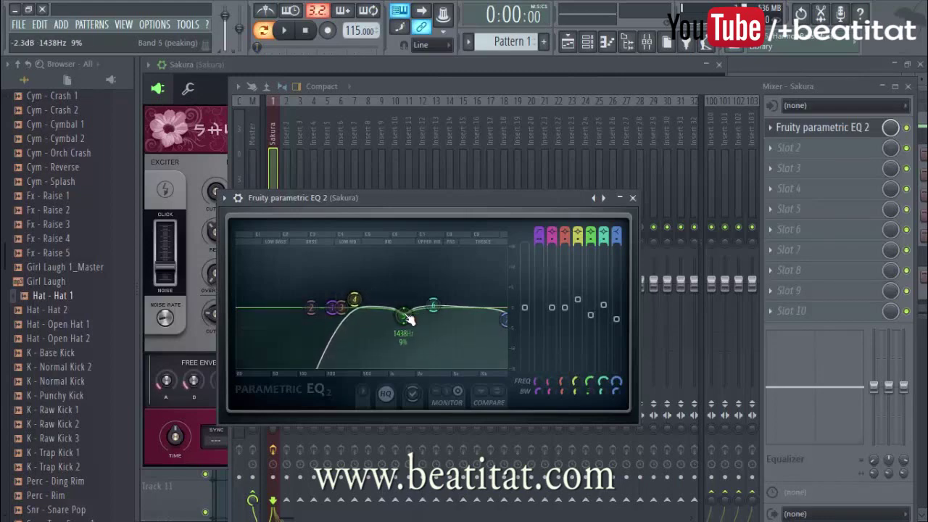
key(space)
drag(410, 319, 441, 303)
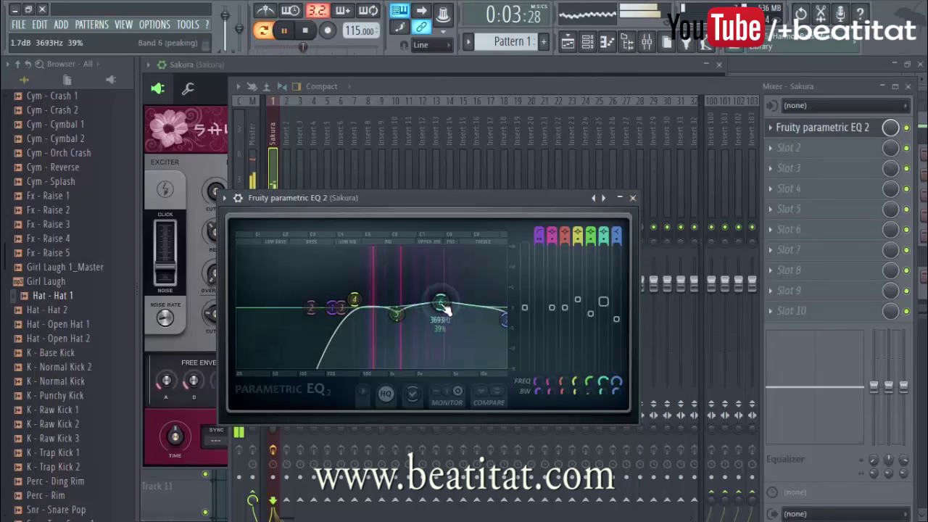
click(631, 198)
key(space)
click(805, 147)
click(811, 142)
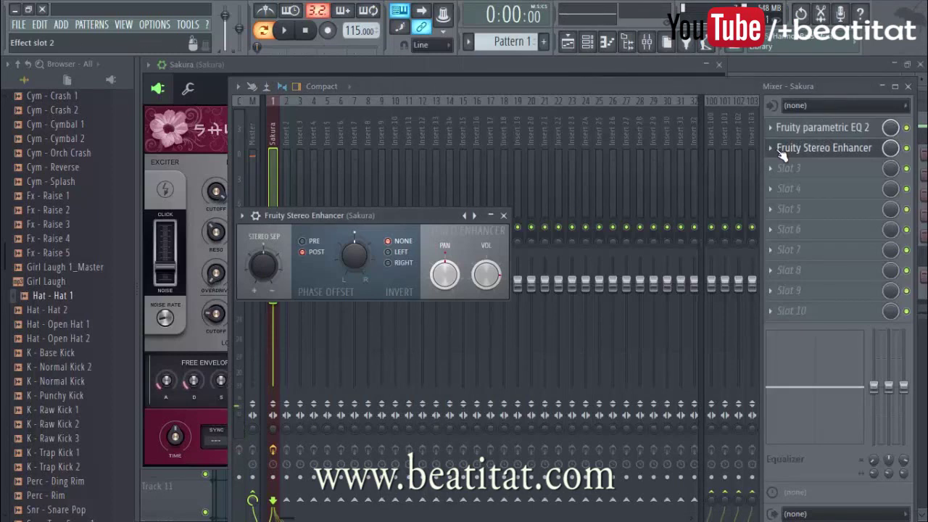
click(772, 148)
mouse_move(784, 166)
click(809, 131)
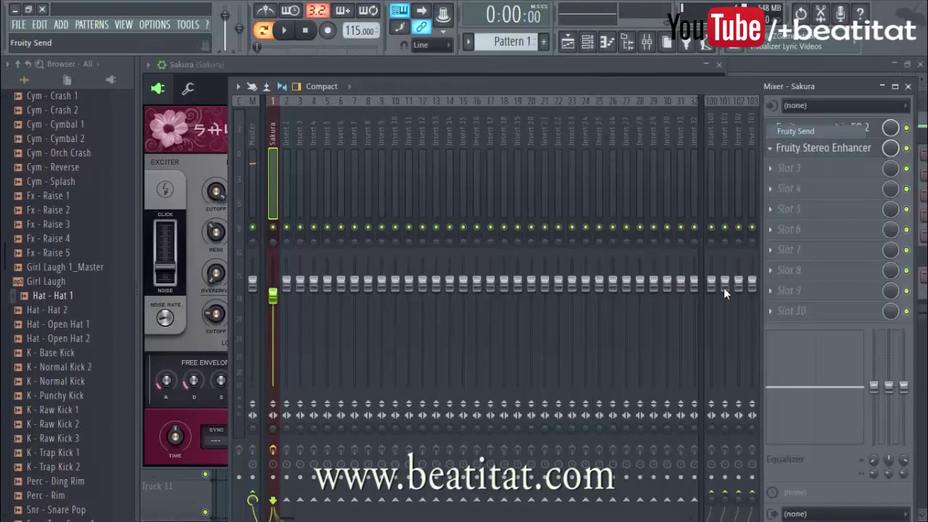
Step: Replace the slot 2 effect with Gross Beat and draw a one-division time dip over the second half of beat 2
click(777, 156)
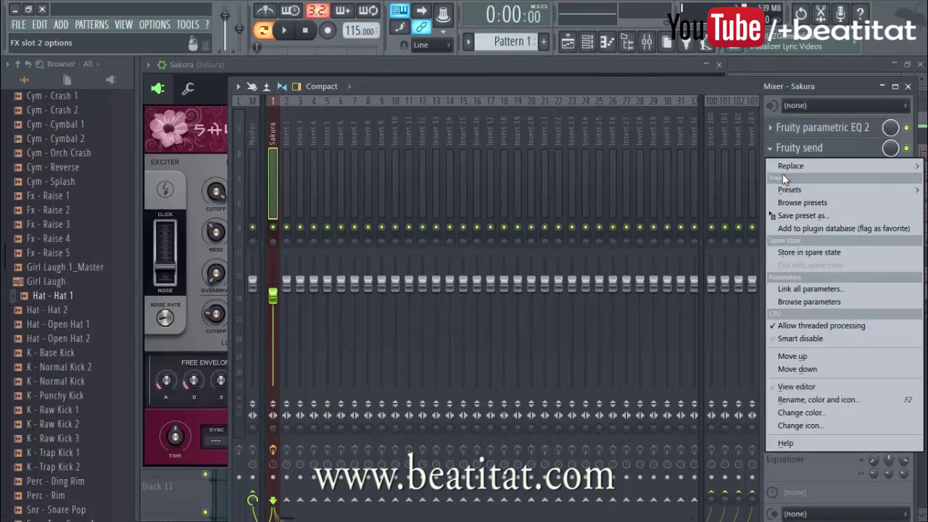
mouse_move(788, 166)
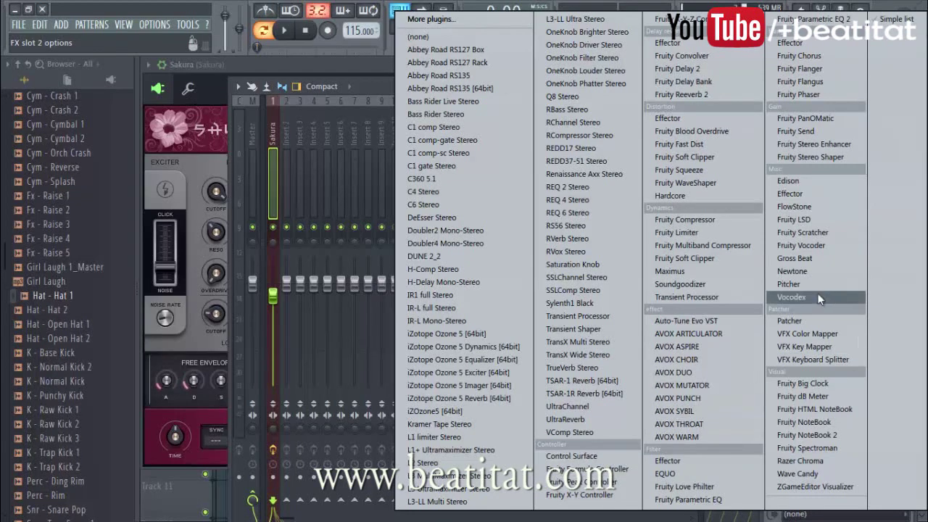
click(819, 257)
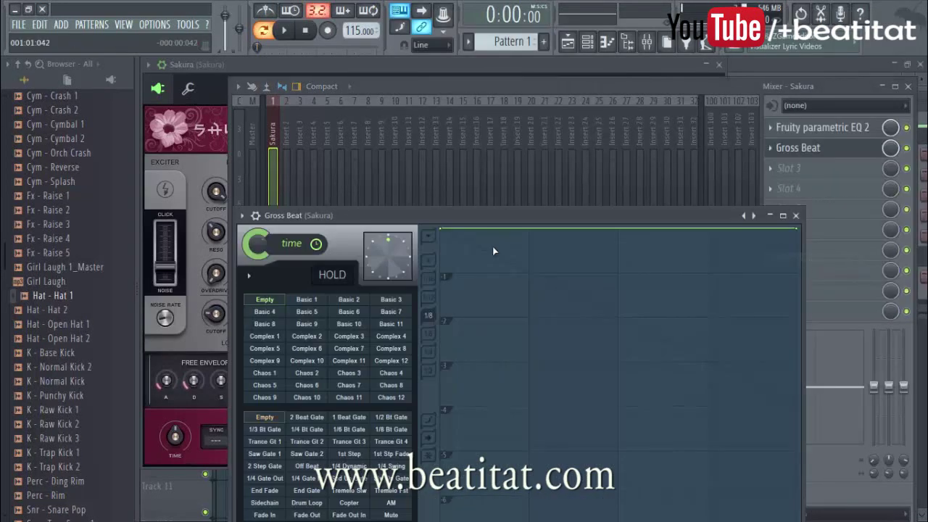
right_click(574, 281)
right_click(629, 251)
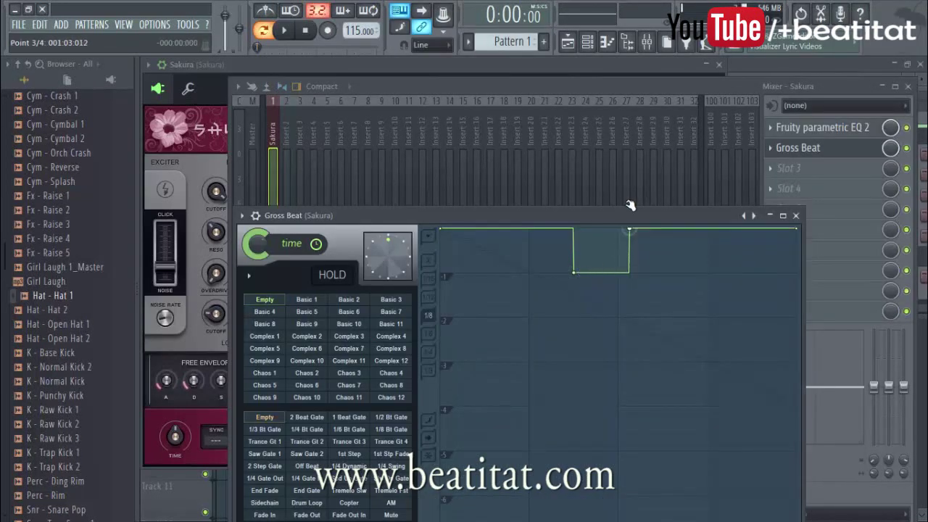
drag(709, 219, 707, 99)
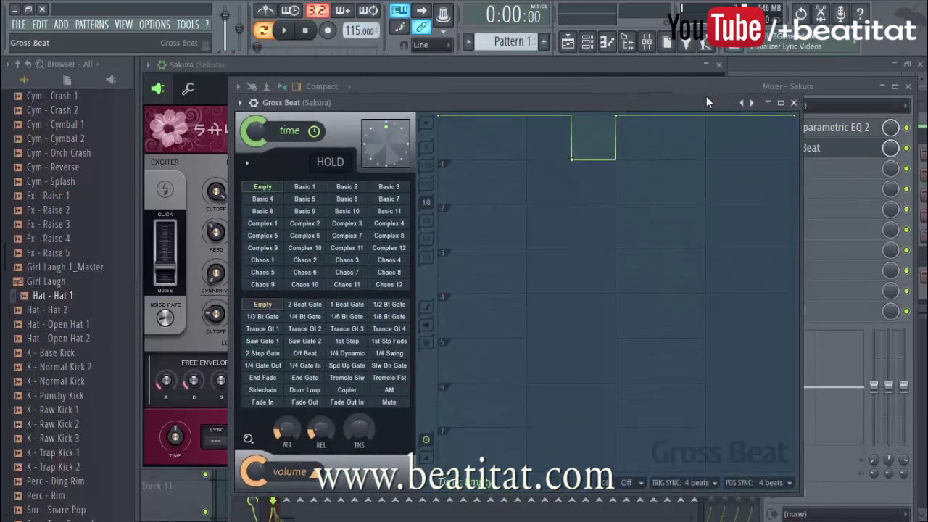
Step: Add a half-division time dip over the second half of beat 4 in Gross Beat during playback, and close the plugin
key(space)
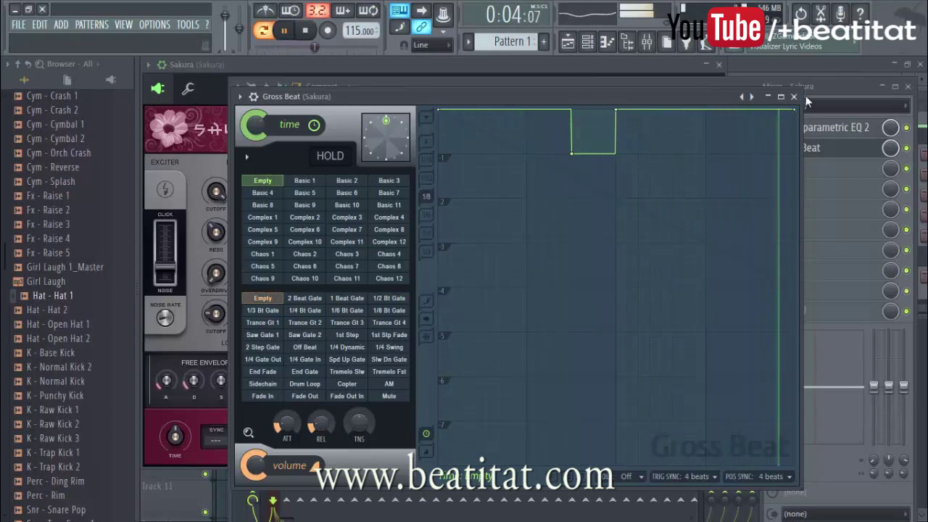
click(753, 155)
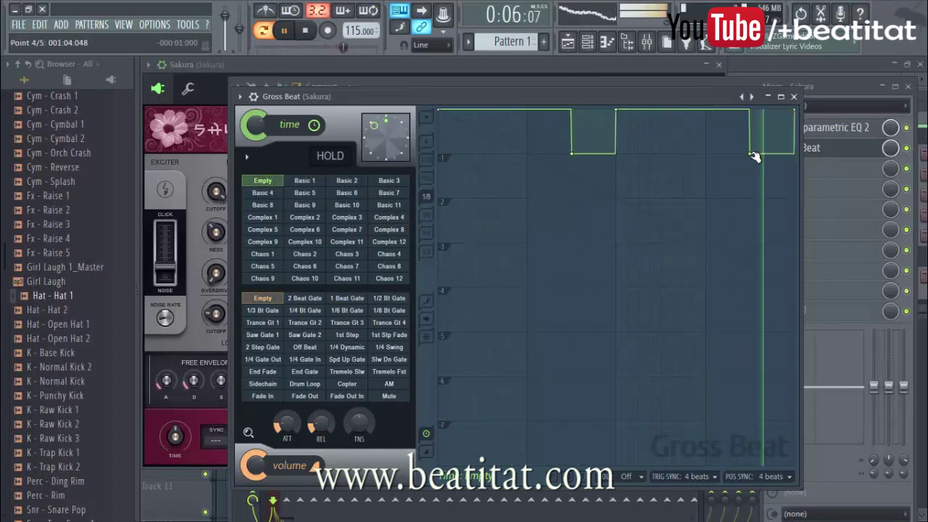
drag(754, 155, 752, 132)
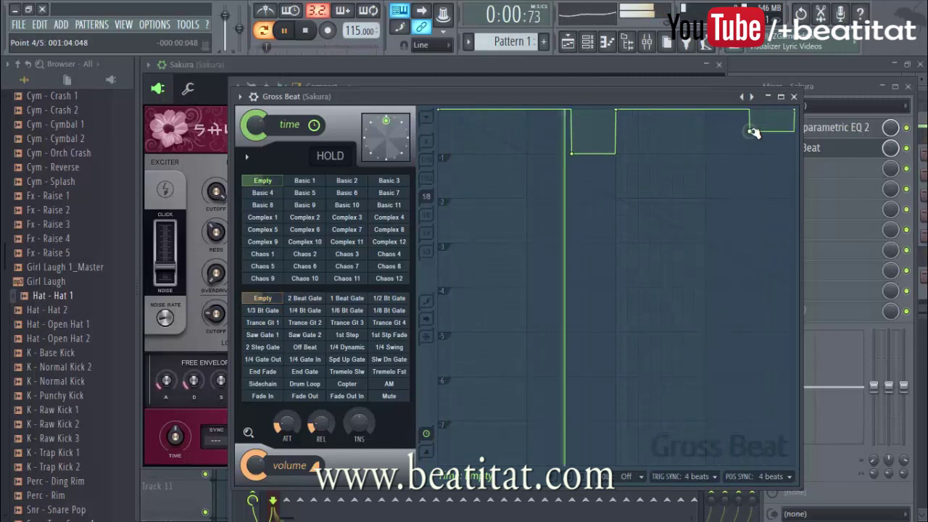
click(794, 97)
Step: Load Fruity Reeverb 2 into slot 3, adjust its wet level, stop playback, and review the Gross Beat time envelope
click(827, 169)
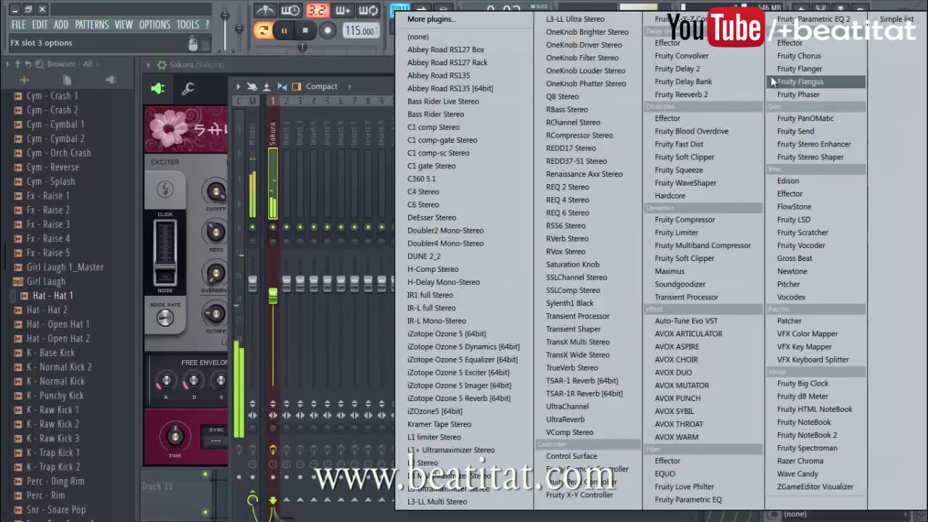
click(738, 95)
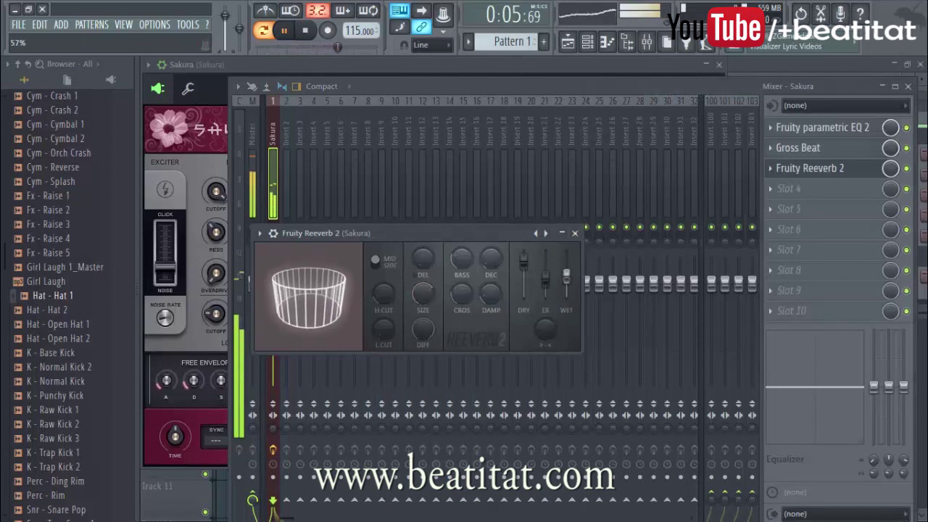
key(space)
click(812, 153)
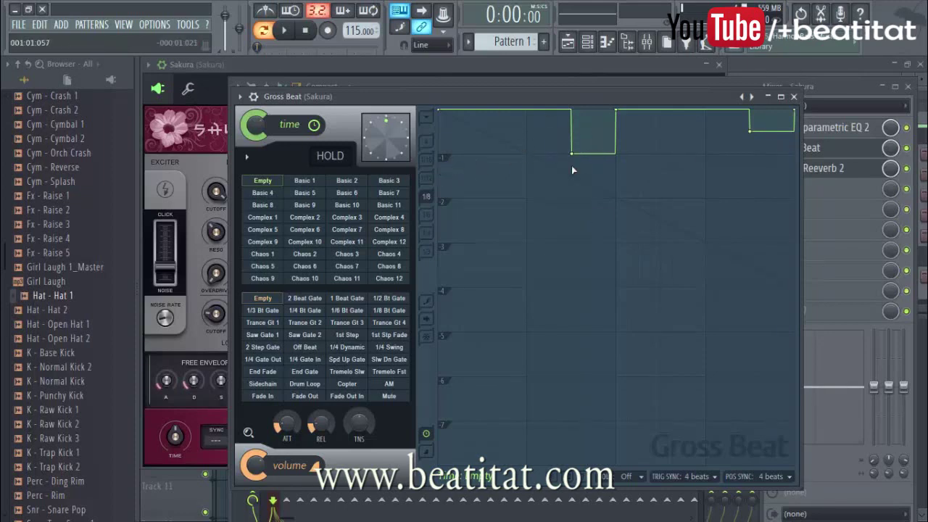
click(794, 96)
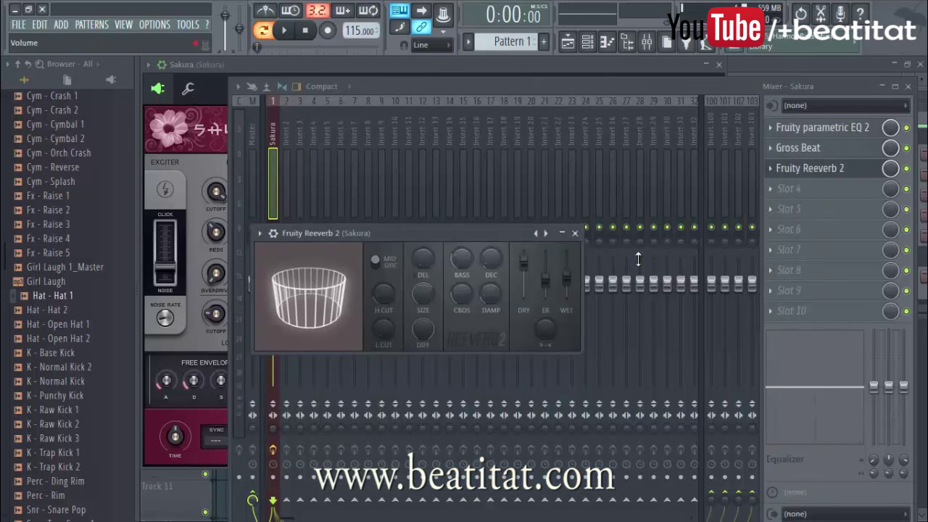
Step: Adjust the reverb's decay and low cut, and lower the Sakura track's fader to 83% during playback
drag(491, 259, 491, 256)
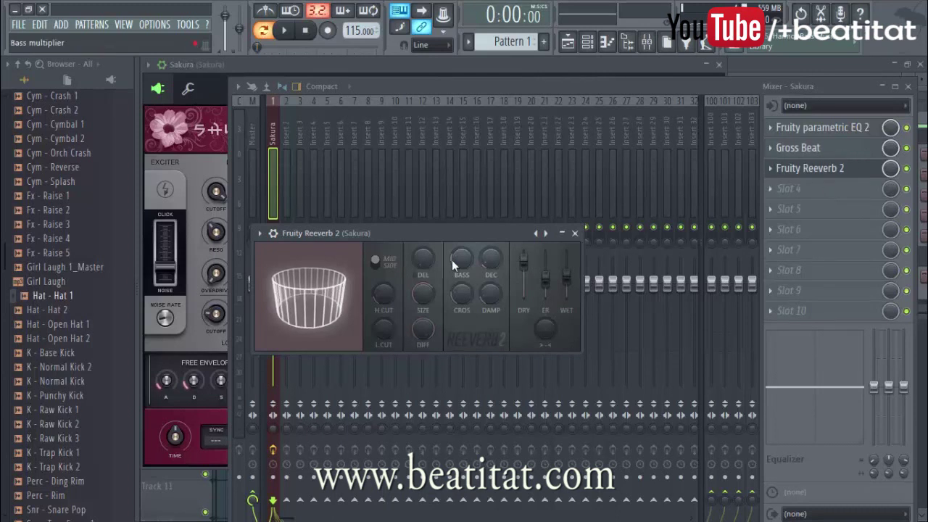
drag(378, 330, 378, 327)
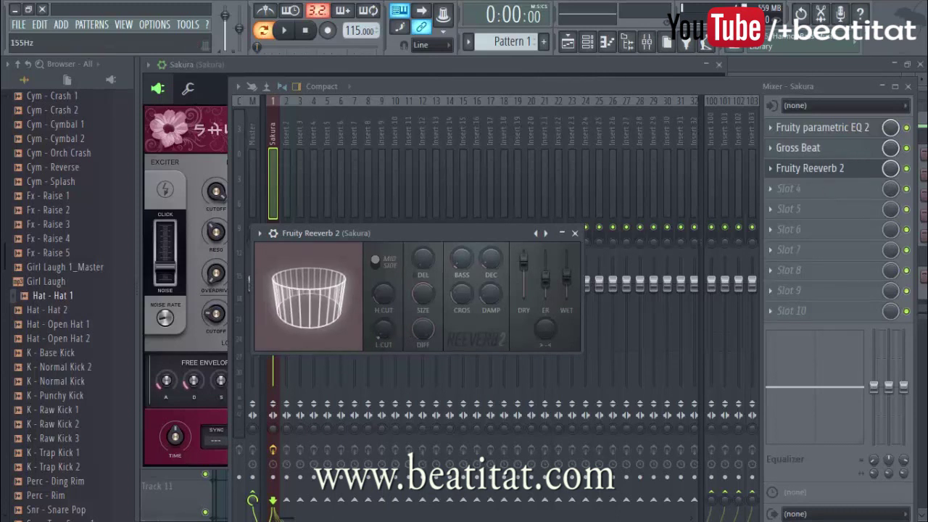
key(space)
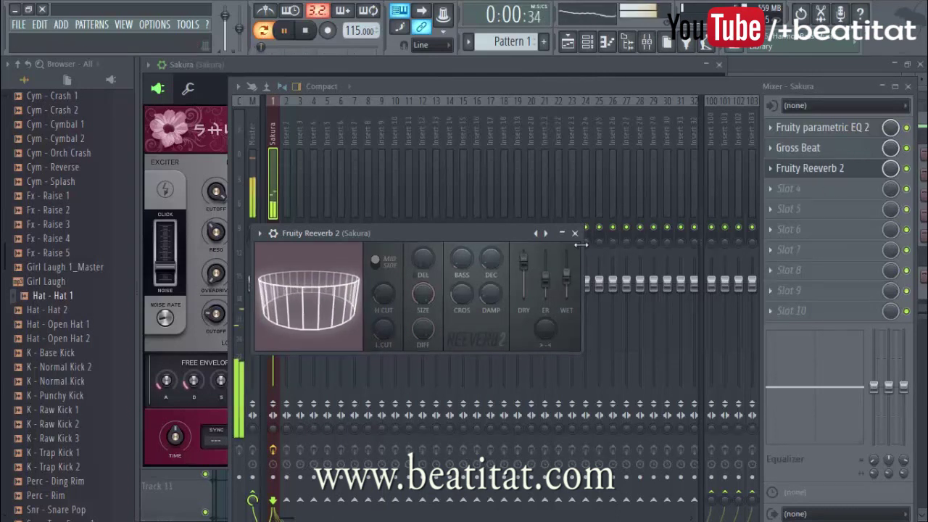
click(575, 233)
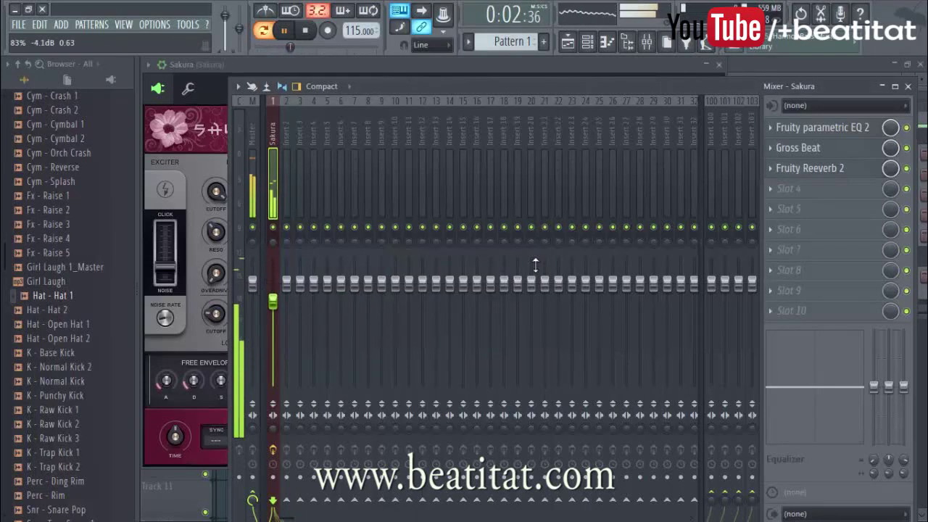
Step: Close the open windows and select the seven drum and 808 channels, from Snr - Trap Snare 3 through Hat - Hat 1, in the channel rack
click(833, 73)
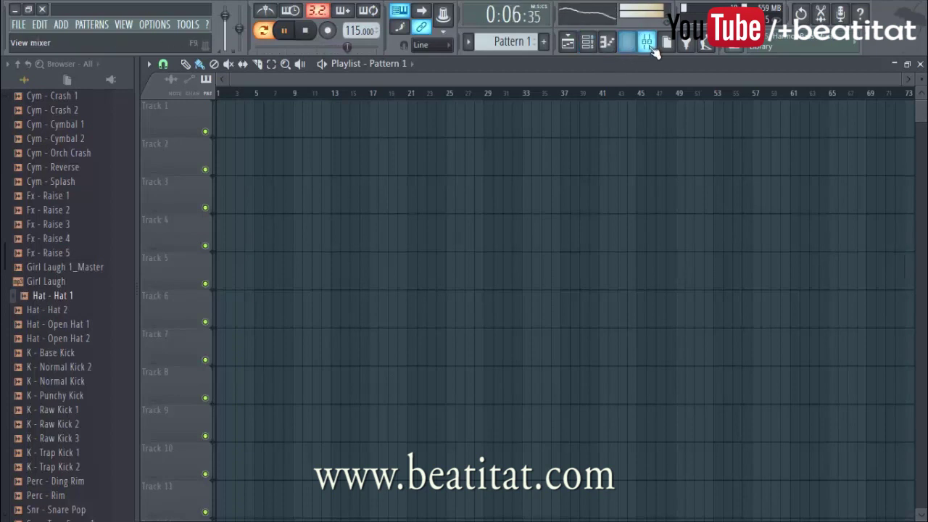
click(588, 41)
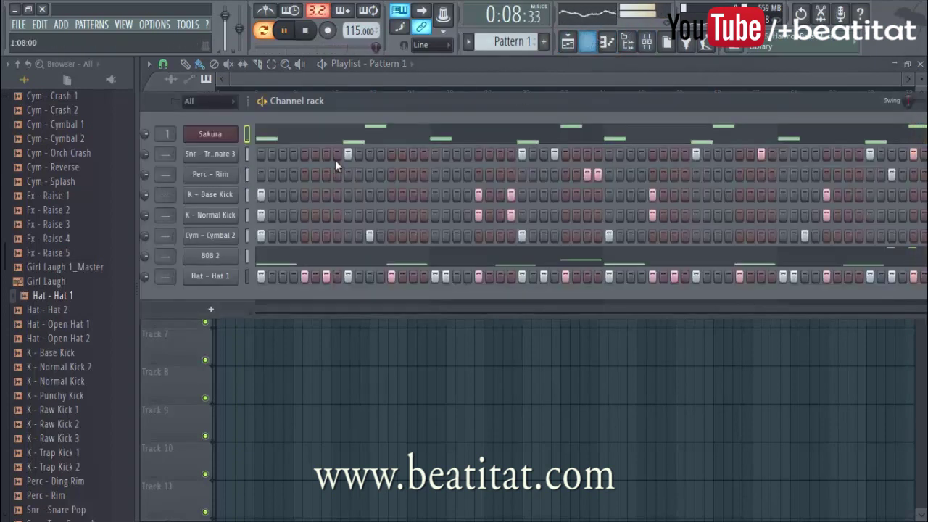
drag(248, 155, 247, 278)
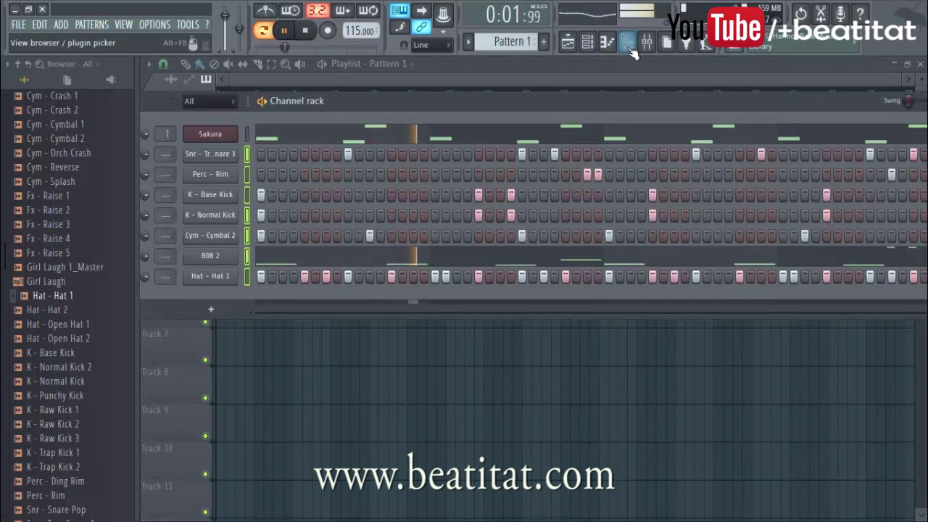
Step: Route the selected channels to consecutive mixer tracks starting from Insert 2, with playback stopped
click(627, 42)
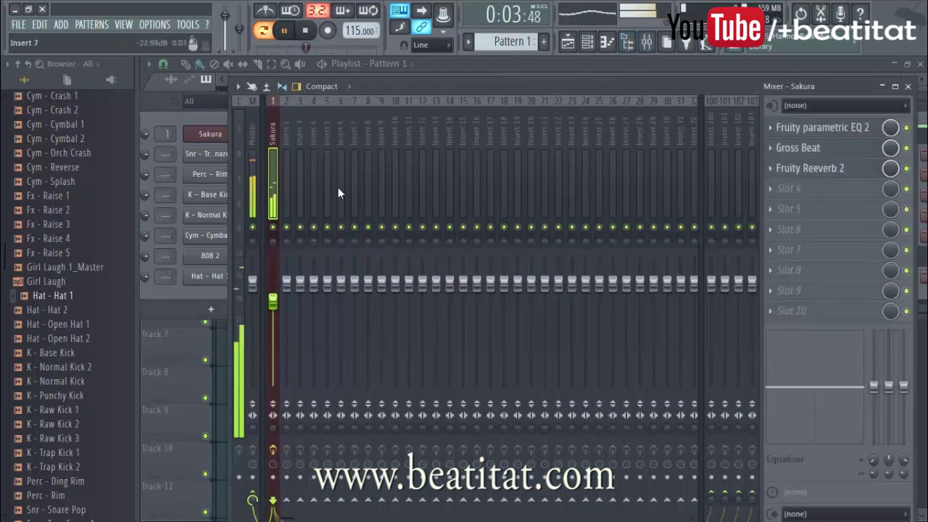
click(287, 181)
key(space)
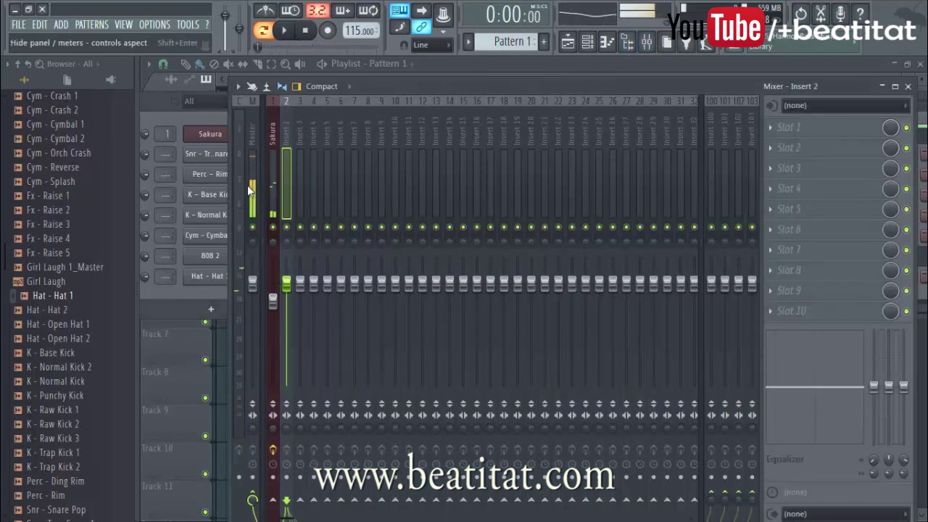
click(202, 291)
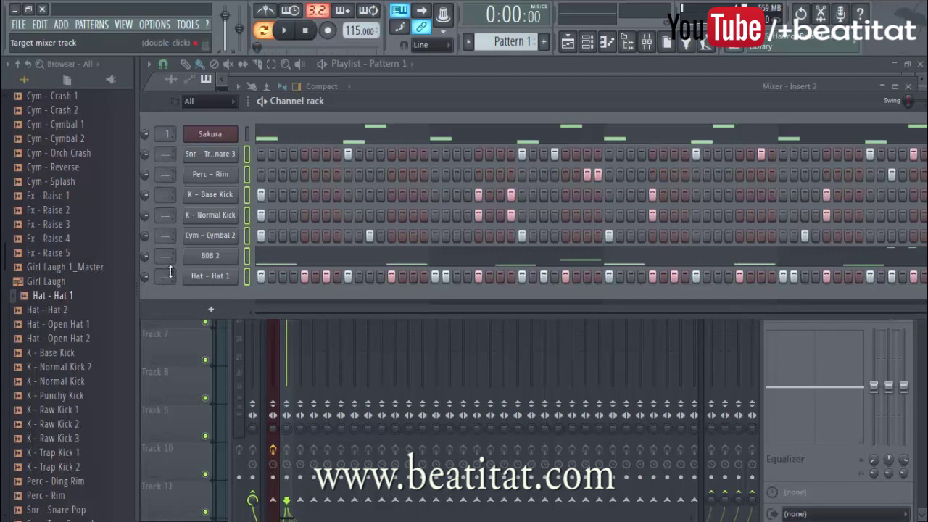
click(838, 470)
right_click(288, 176)
mouse_move(333, 206)
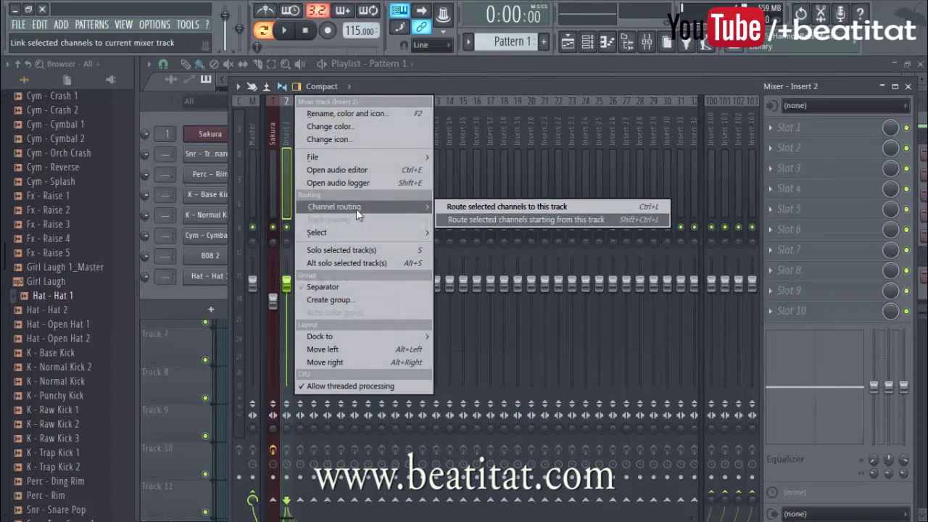
click(531, 221)
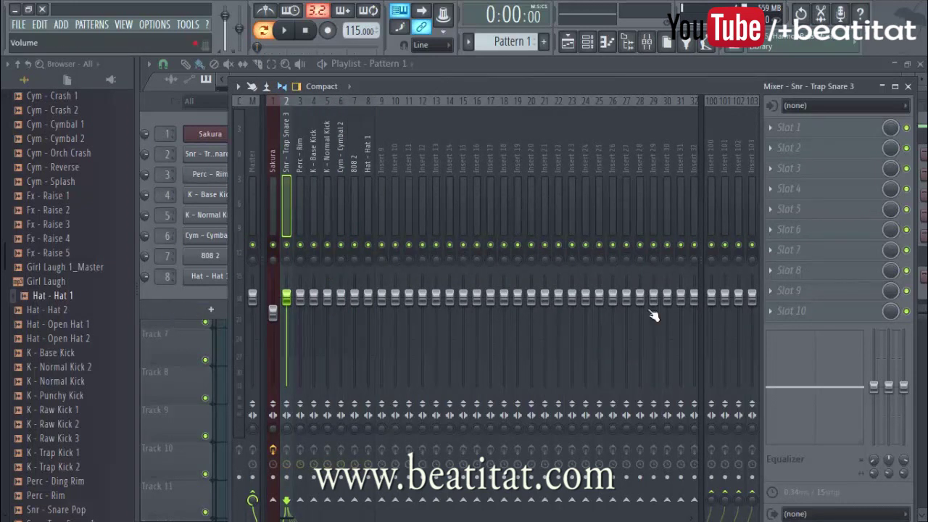
Step: Lower the faders of the 808 2 and Cym - Cymbal 2 mixer tracks
click(368, 198)
click(353, 204)
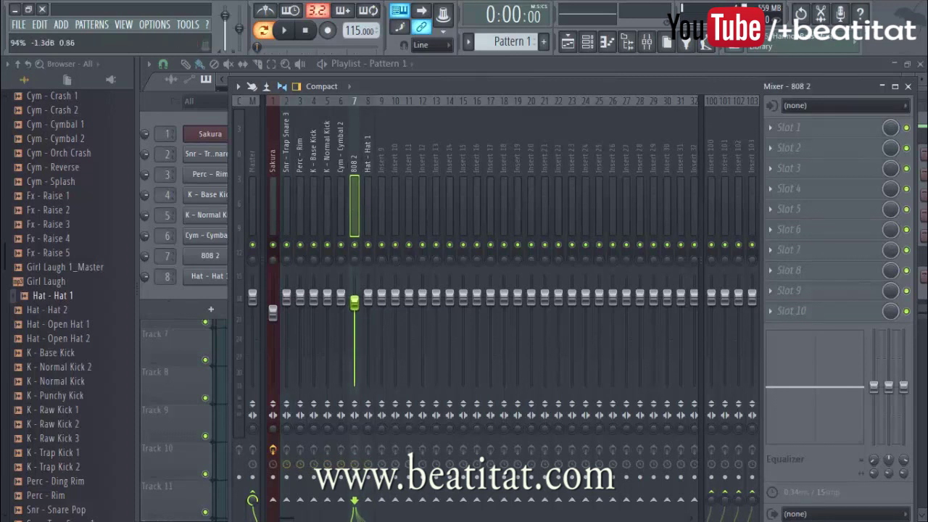
click(341, 217)
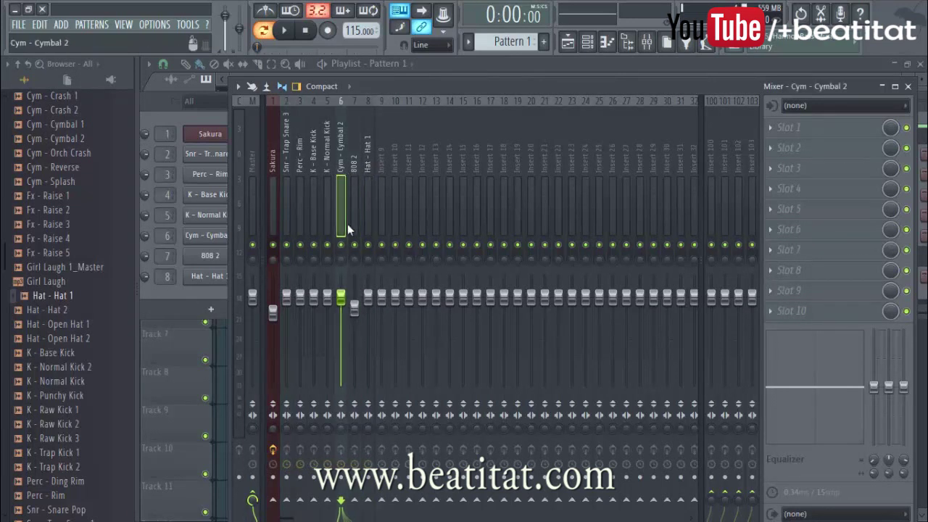
Step: Load Fruity Parametric EQ 2 into slot 1 of K - Normal Kick and set band 7 as a low pass at about 2238 Hz
click(328, 162)
click(788, 127)
click(777, 266)
drag(616, 233, 616, 270)
drag(462, 308, 421, 307)
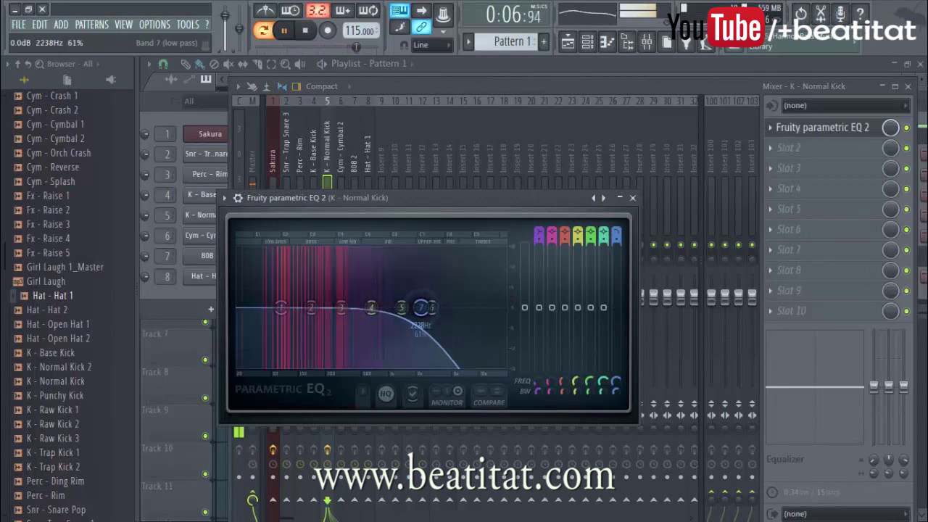
Step: Cut bands 1 and 2 slightly, boost band 3, steepen and lower the band 7 low pass, and close the Normal Kick's EQ
drag(341, 309, 238, 313)
drag(304, 311, 278, 314)
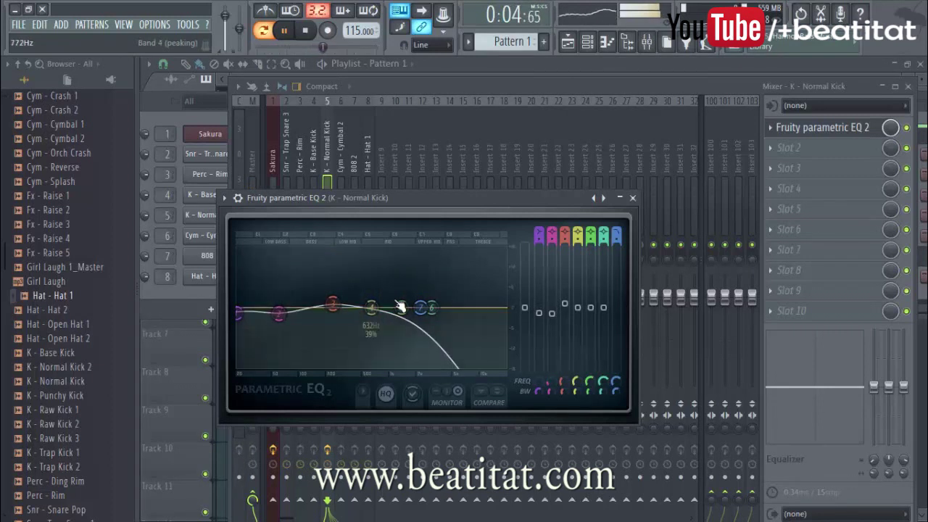
drag(420, 308, 411, 308)
drag(616, 240, 616, 227)
drag(414, 304, 438, 300)
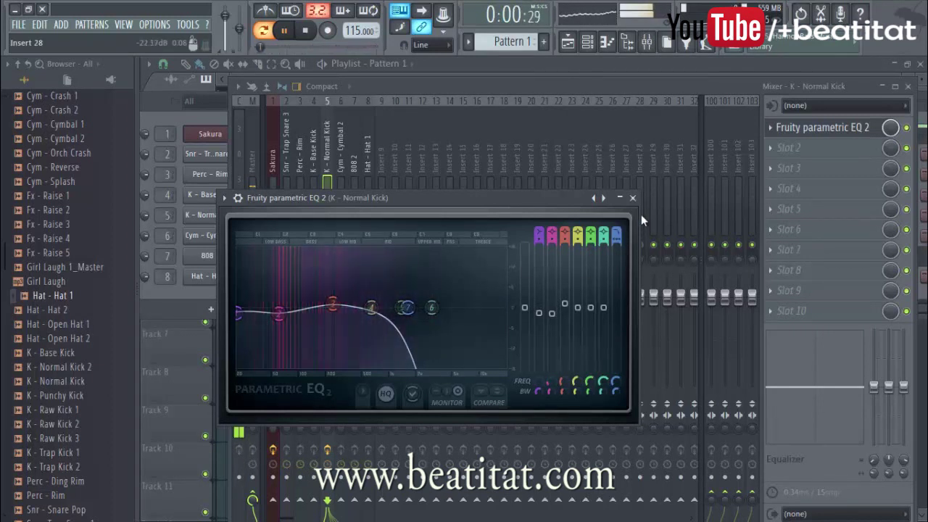
click(632, 197)
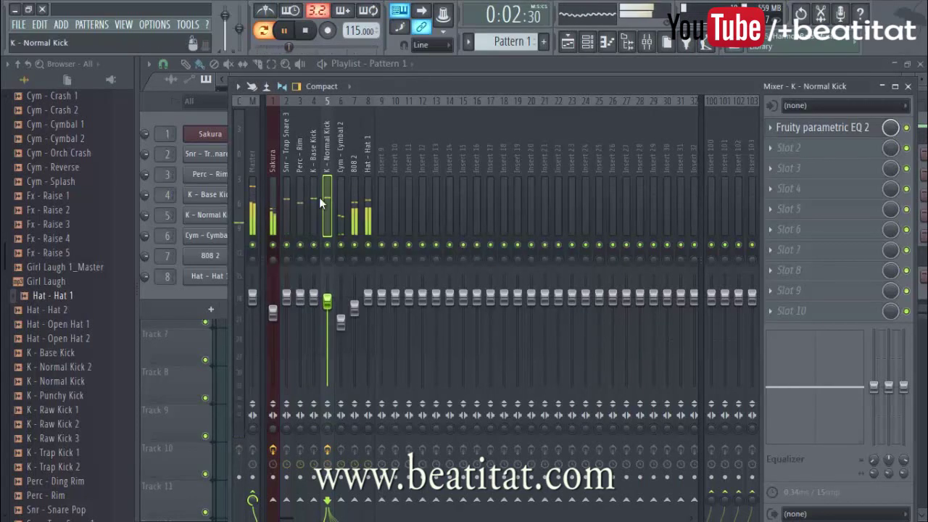
Step: Stop playback, lower the K - Normal Kick fader, and review that track's EQ curve
key(space)
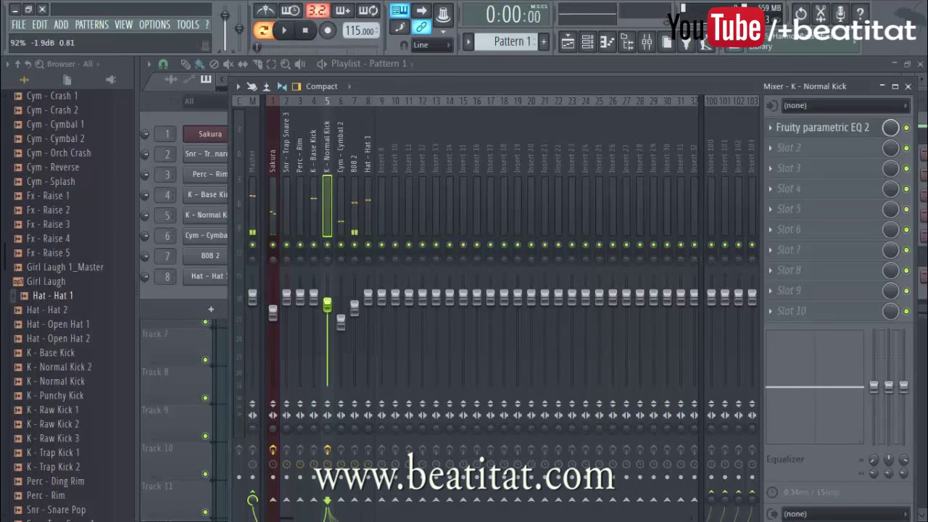
click(311, 187)
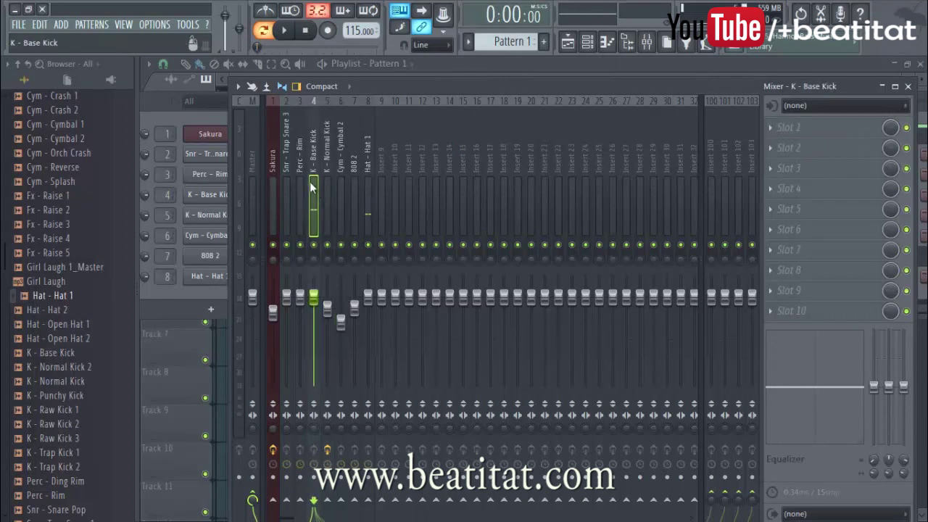
click(327, 206)
click(816, 135)
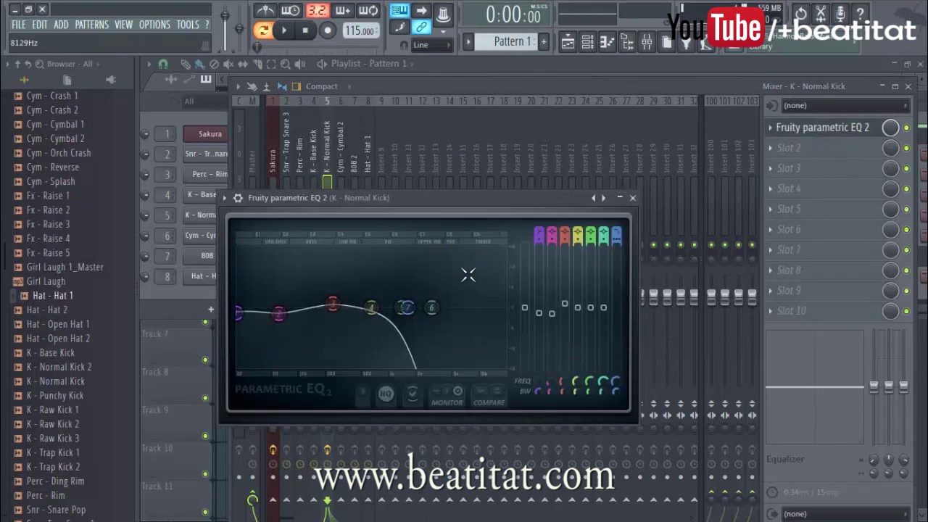
click(632, 198)
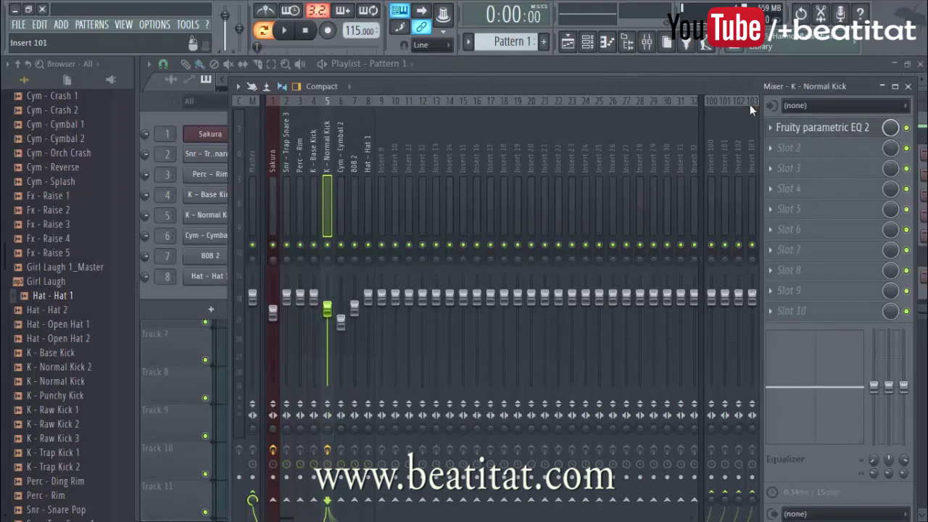
Step: Load Fruity Parametric EQ 2 into slot 1 of K - Base Kick, set band 7 to low pass, and lower its cutoff
click(314, 187)
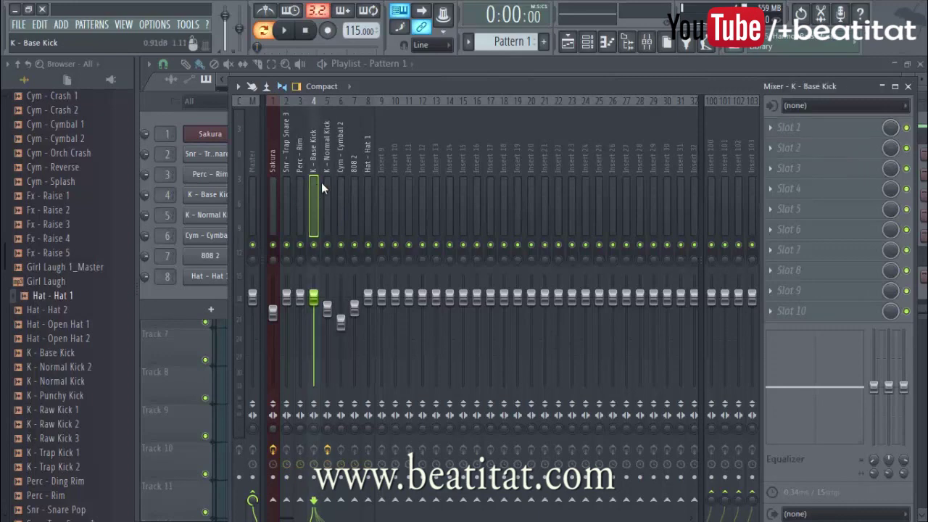
click(801, 129)
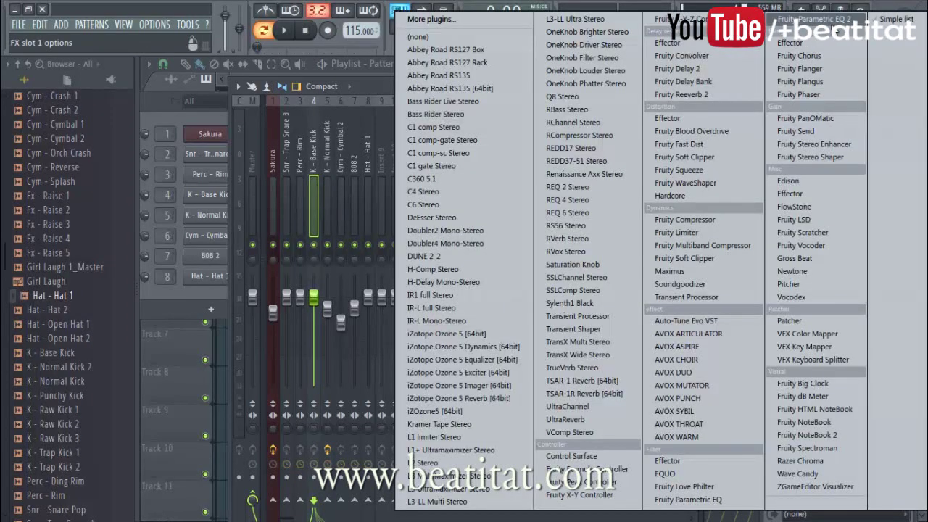
click(788, 19)
drag(585, 199, 585, 224)
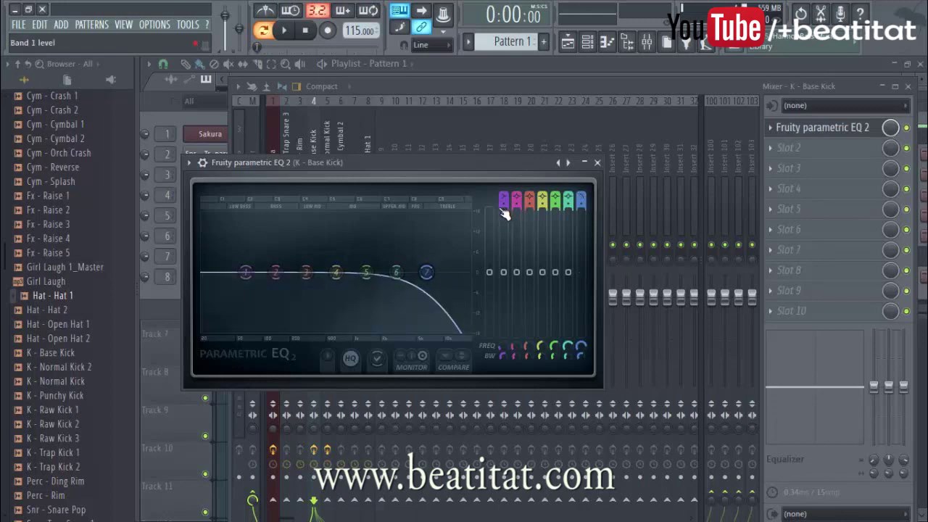
drag(426, 272, 394, 272)
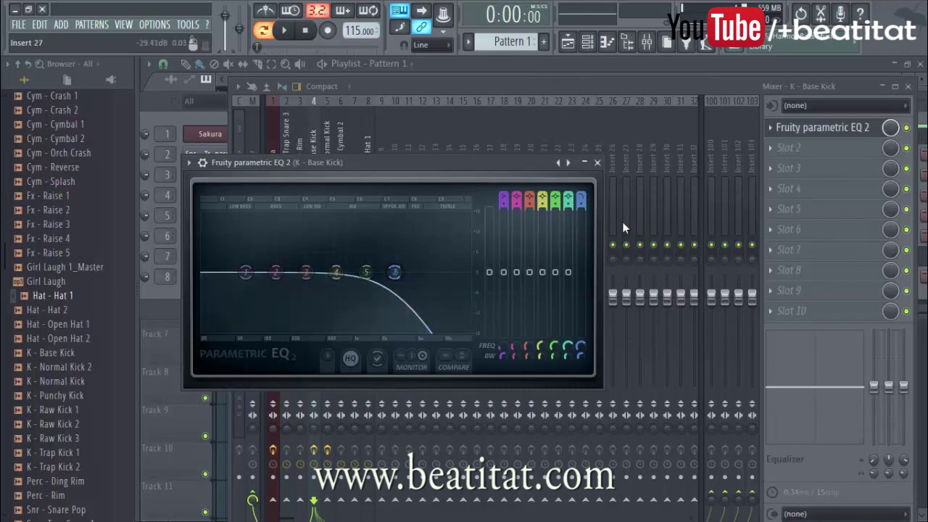
Step: Steepen the Base Kick's low pass and slightly boost EQ bands 6 and 3
drag(581, 203, 581, 196)
drag(395, 275, 412, 267)
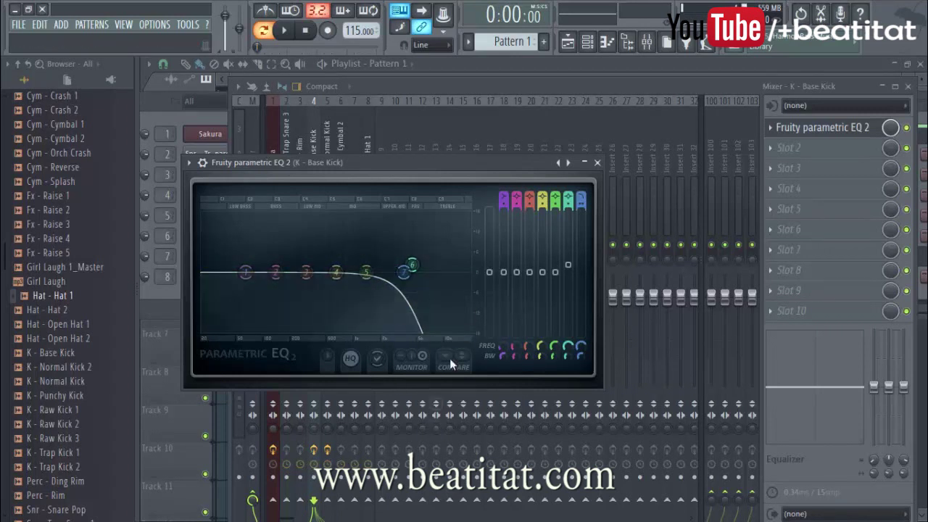
drag(308, 272, 308, 266)
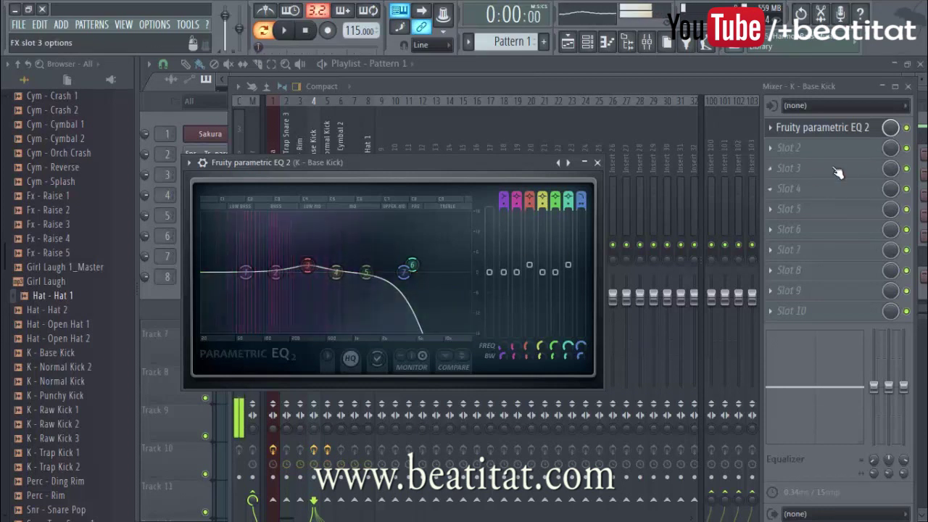
Step: Compare playback of the K - Base Kick track with its EQ bypassed, re-enable the EQ, and reopen it
click(907, 129)
key(space)
key(space)
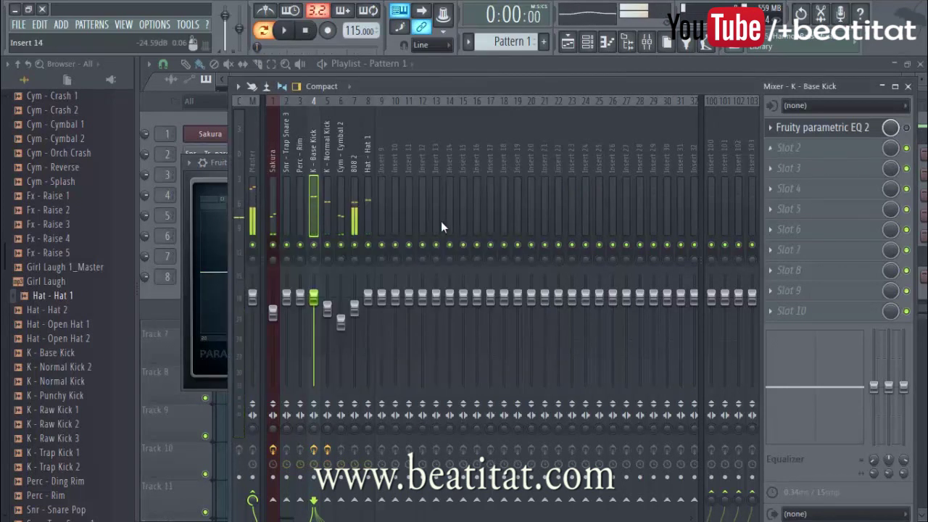
key(space)
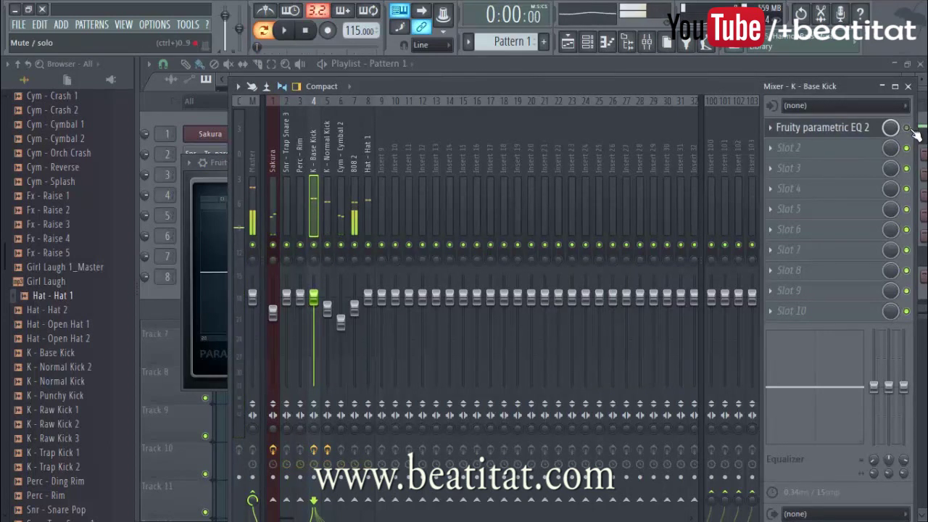
click(865, 135)
click(778, 131)
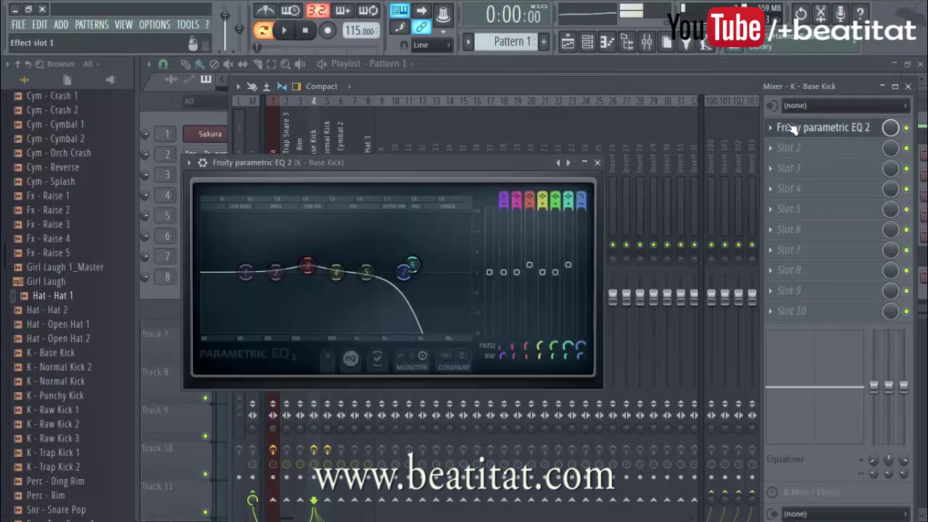
Step: Cut band 1 at 20 Hz, boost band 2 by 1.3 dB at 44 Hz, close the EQ, and lower the Base Kick fader to 98%
drag(203, 273, 200, 280)
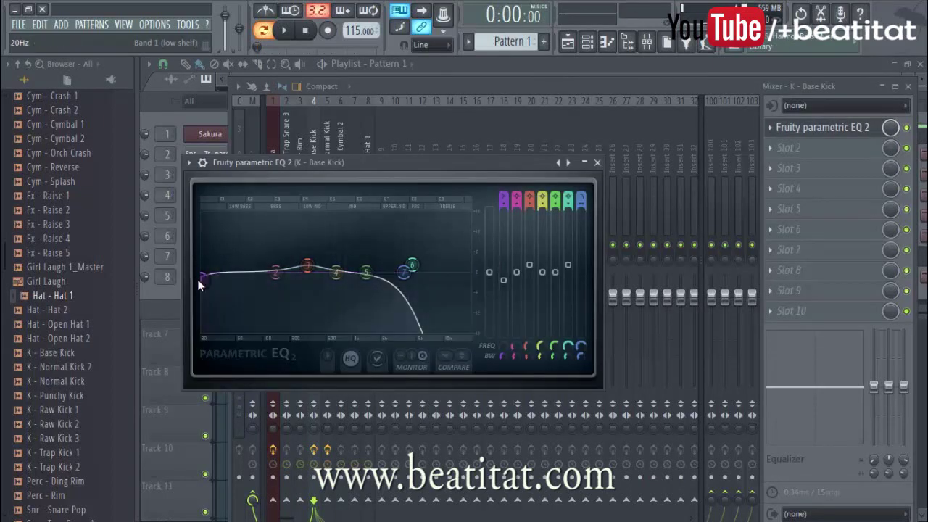
drag(275, 273, 240, 272)
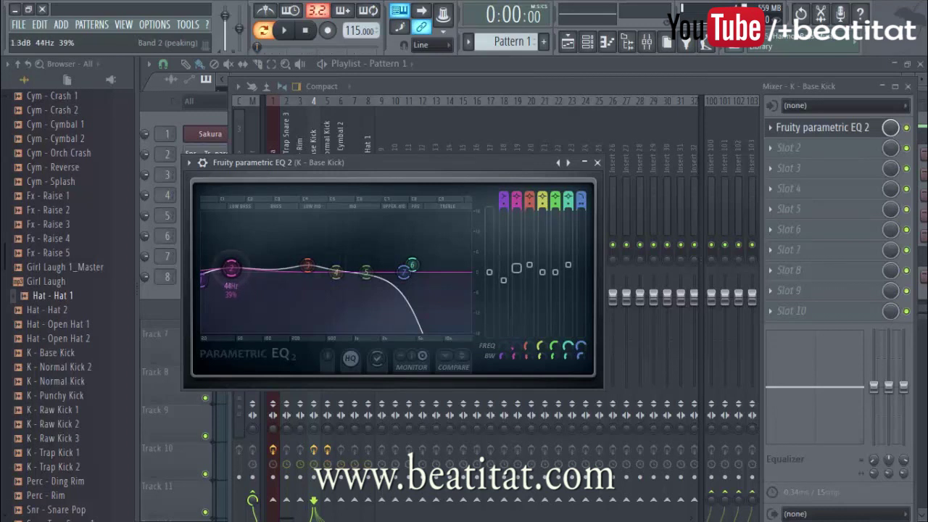
key(space)
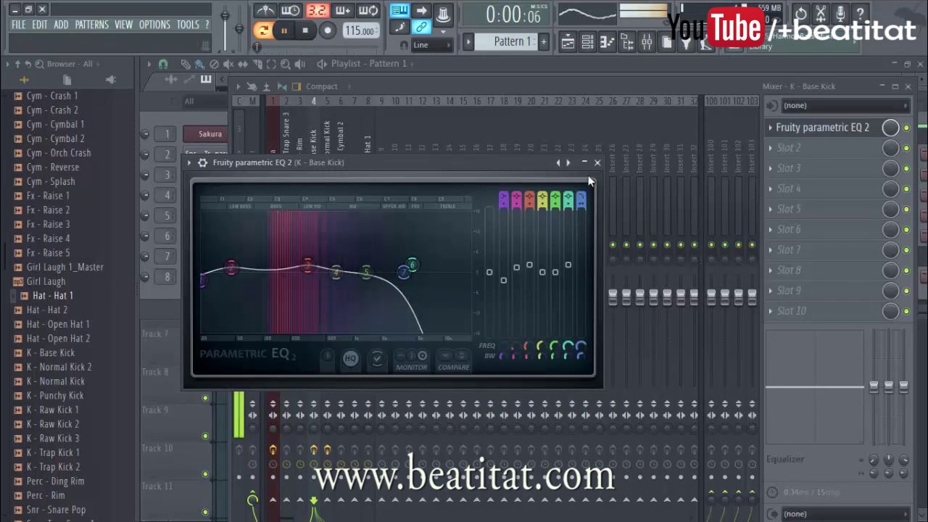
click(598, 163)
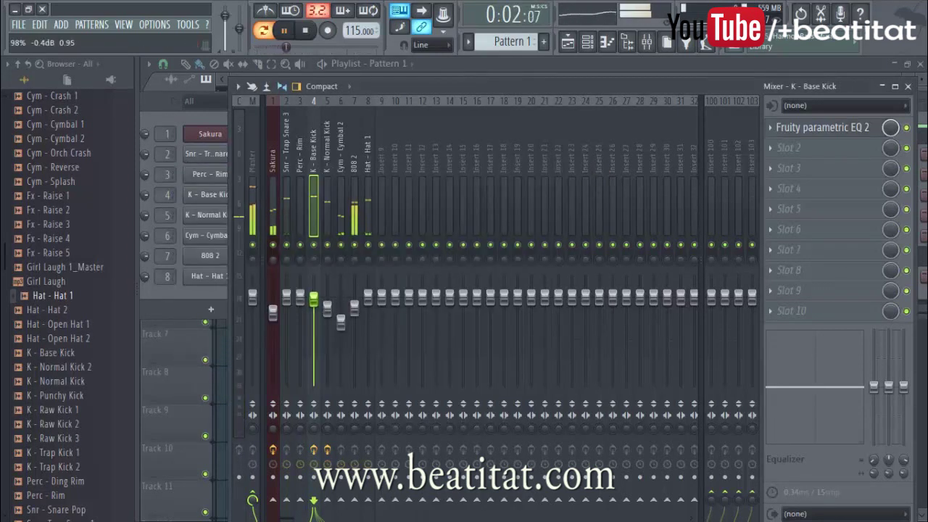
Step: Load Fruity Parametric EQ 2 into slot 1 of Hat - Hat 1 and set band 1 to high pass
click(374, 209)
click(815, 127)
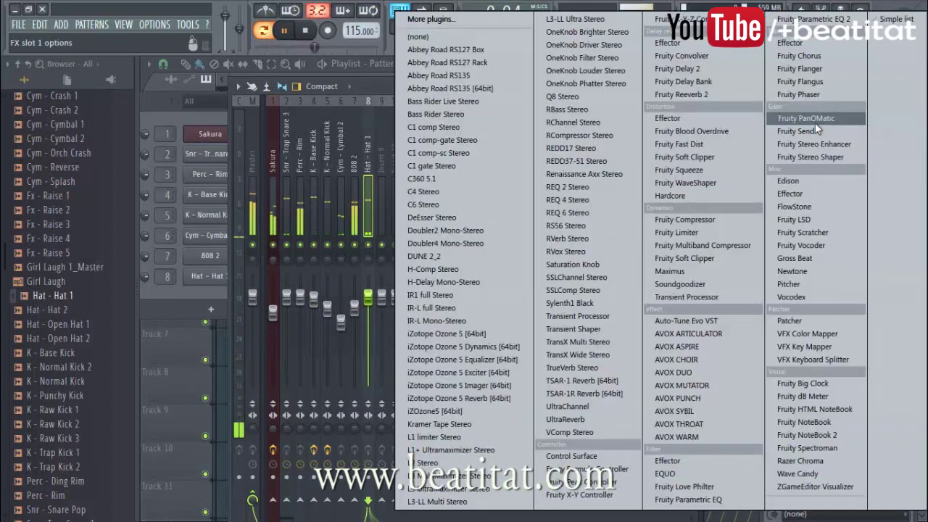
click(813, 19)
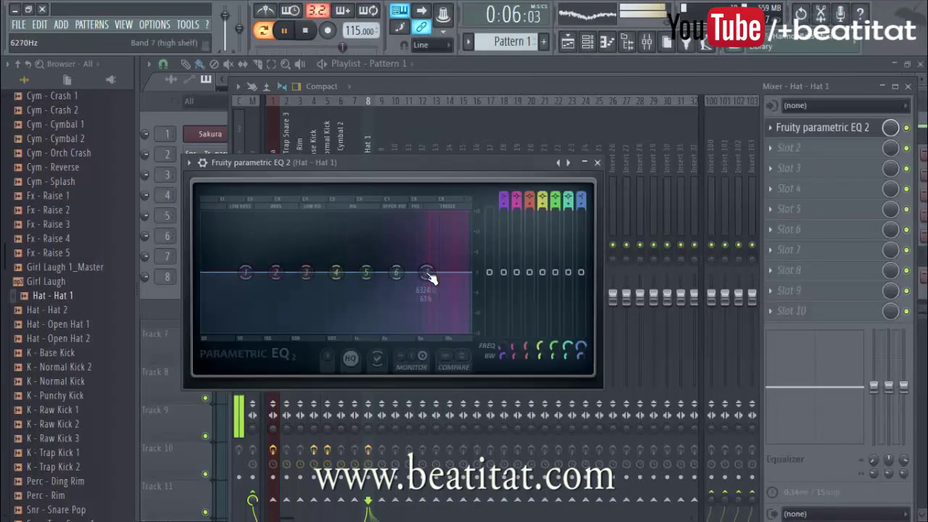
drag(436, 168, 669, 225)
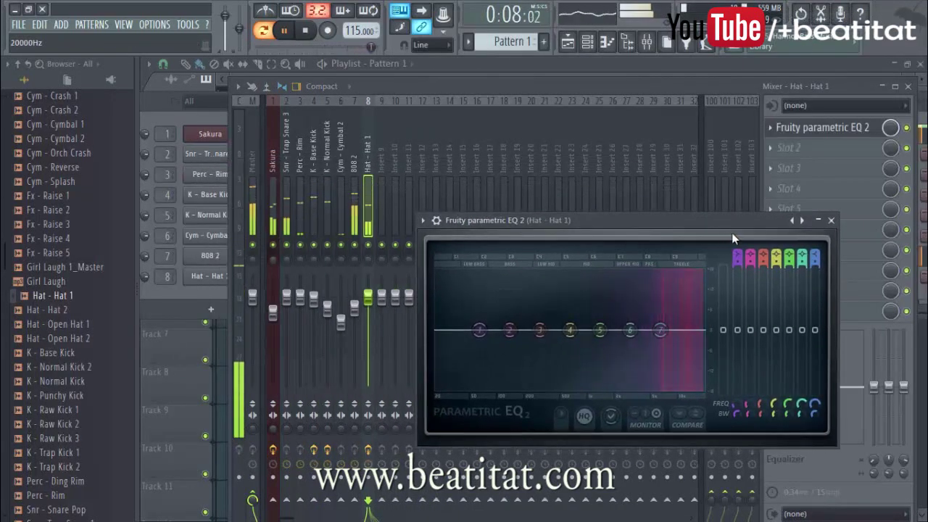
scroll(739, 257, down, 2)
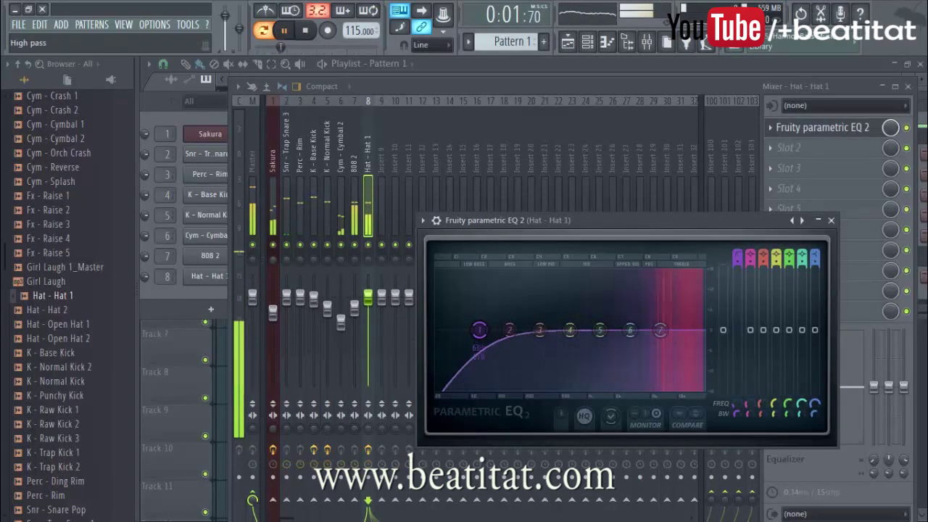
Step: Raise the hat's high-pass cutoff, boost band 5 at a higher frequency, shift band 7 upward with a slight cut, and close the EQ
drag(479, 331, 594, 330)
drag(601, 330, 642, 327)
drag(661, 330, 671, 330)
drag(594, 330, 628, 330)
drag(642, 327, 651, 325)
drag(671, 330, 692, 334)
click(831, 219)
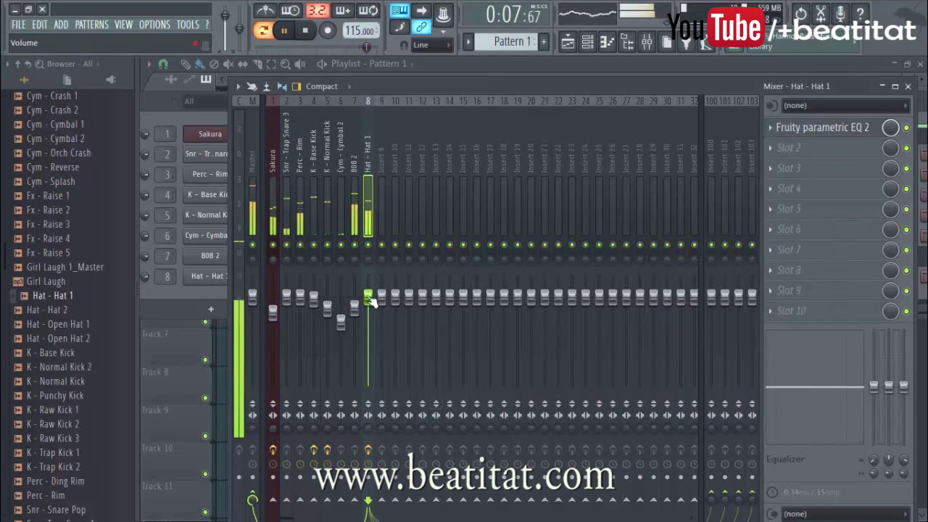
Step: Lower the Hat - Hat 1 fader, load Fruity Reeverb 2 into its slot 3, and restart playback
key(space)
click(834, 169)
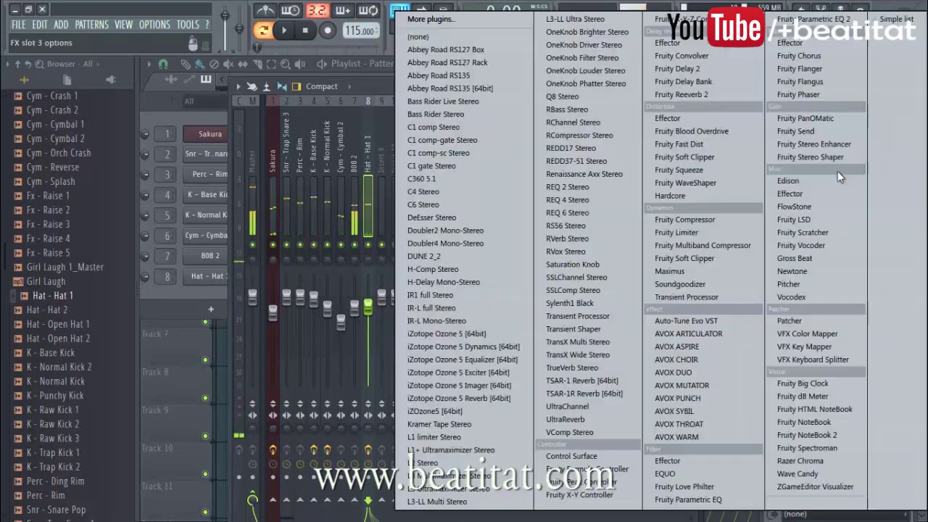
click(723, 96)
key(space)
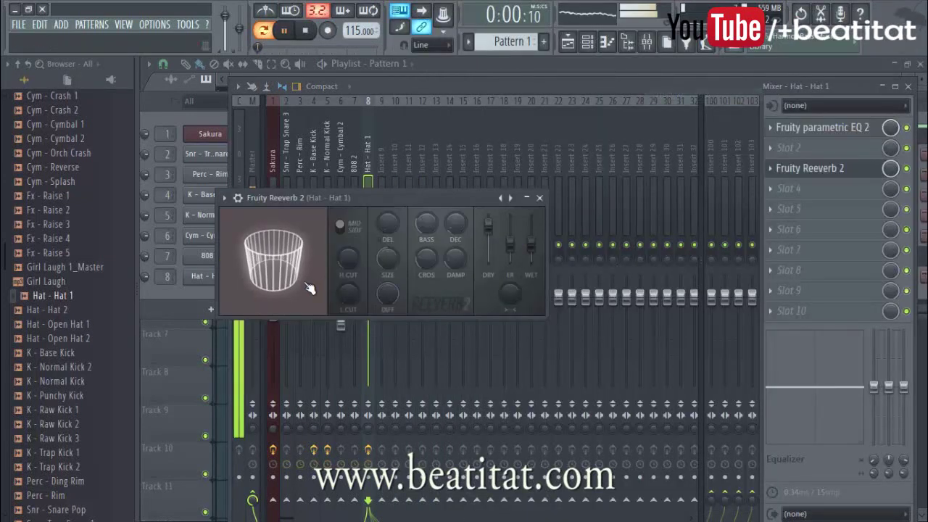
Step: Raise the hat reverb's wet level, set its size to 80, close it, and lower the hat fader further
drag(531, 245, 424, 232)
drag(388, 259, 388, 254)
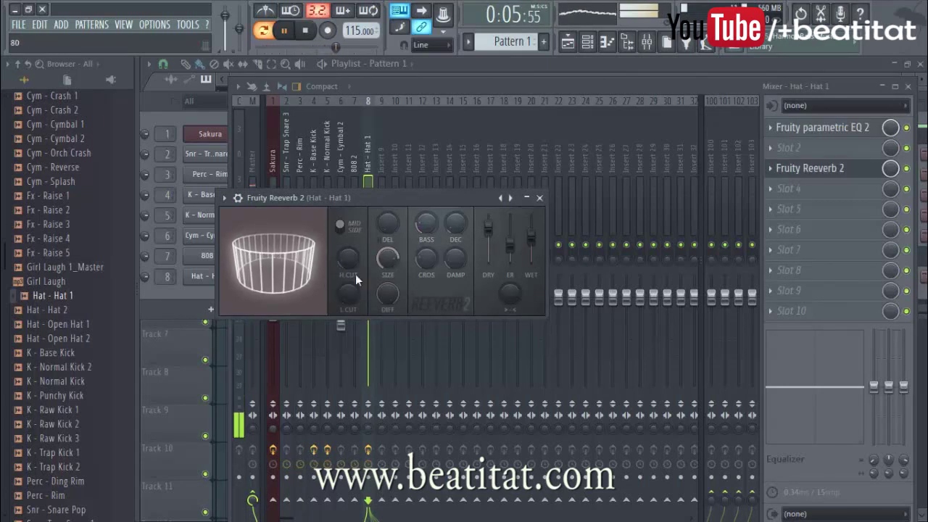
click(540, 198)
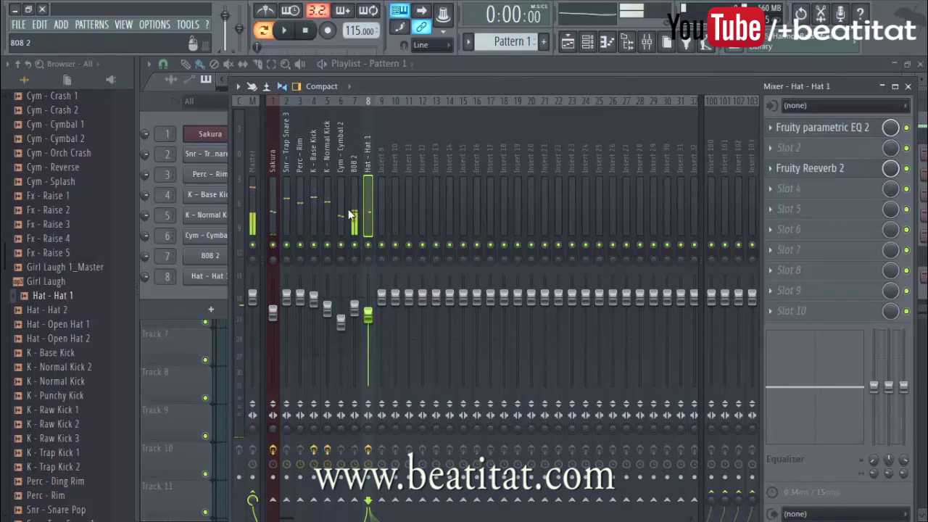
Step: Lower the Cym - Cymbal 2 fader slightly, restart playback, and select the Snr - Trap Snare 3 mixer track
click(345, 214)
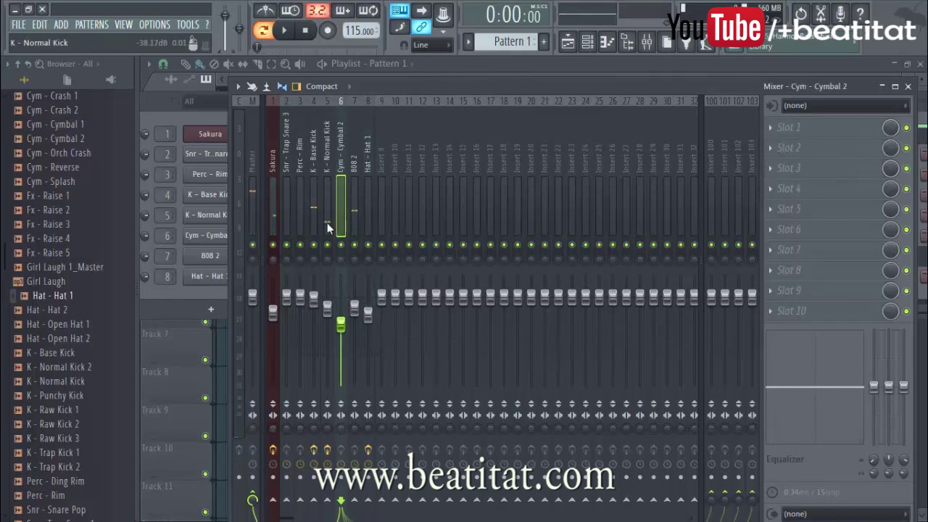
key(space)
click(288, 174)
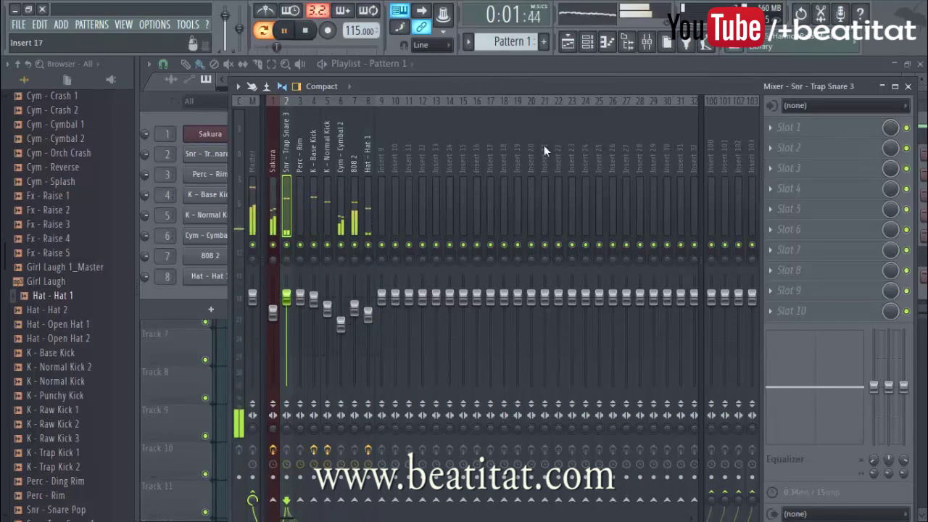
Step: Add Fruity parametric EQ 2 to the Trap Snare 3 insert, cut the lows with band 1, dip band 4 and boost band 6 about 2.7 dB
click(788, 127)
click(850, 23)
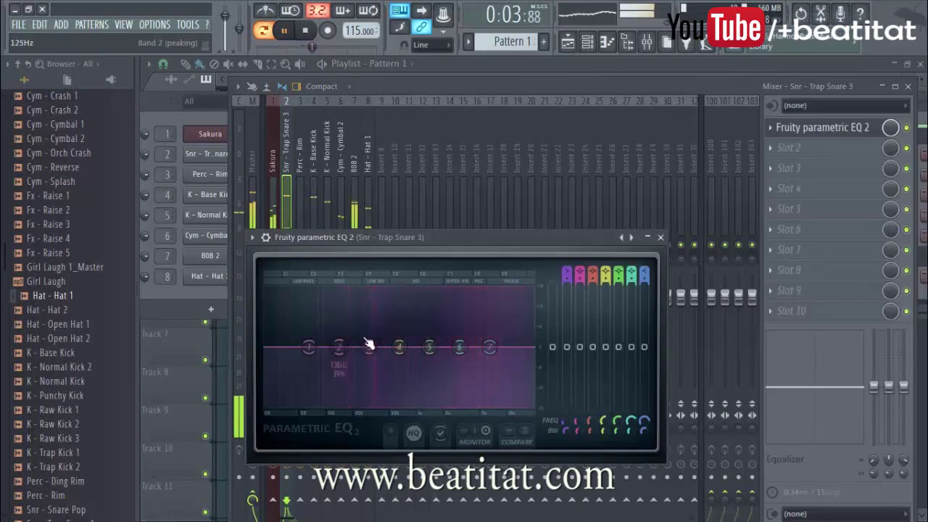
mouse_move(568, 274)
mouse_down()
mouse_move(567, 292)
mouse_move(566, 271)
mouse_up()
drag(369, 347, 434, 350)
drag(399, 347, 415, 354)
drag(460, 348, 534, 351)
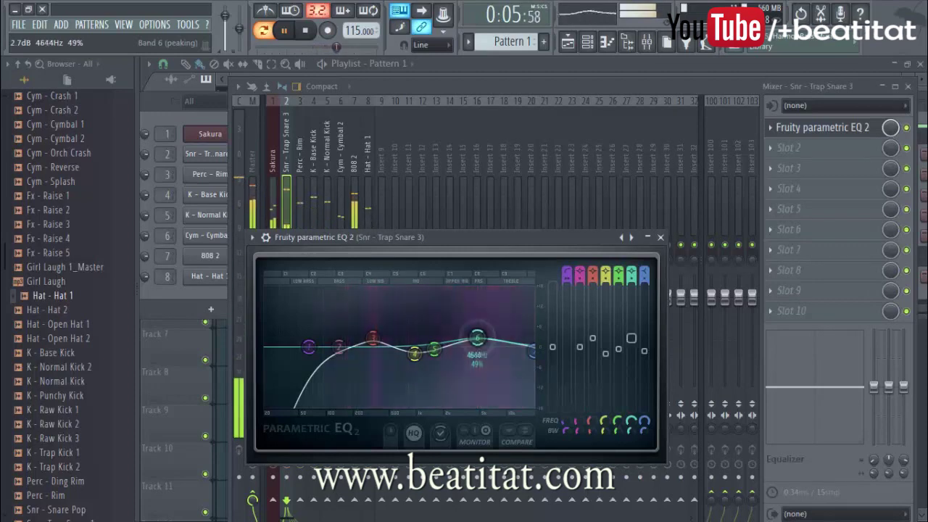
click(661, 237)
Step: Add Fruity Reeverb 2 to the snare insert's third slot, increase its room size and lower the slot's mix level to 48%
click(798, 168)
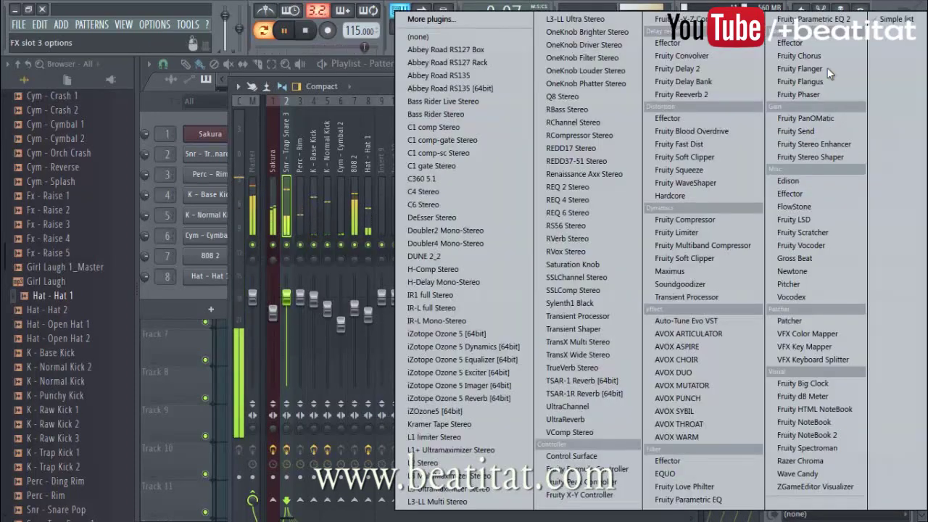
click(707, 94)
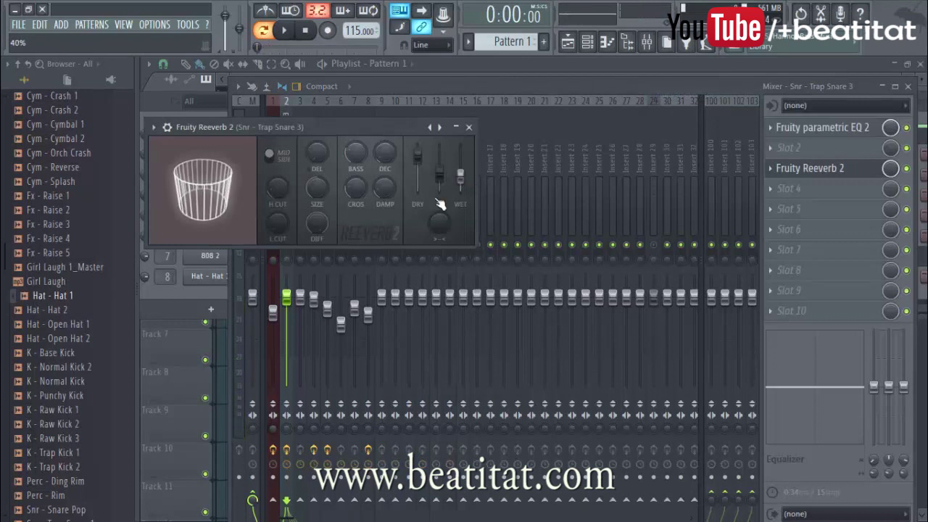
drag(317, 187, 317, 169)
key(space)
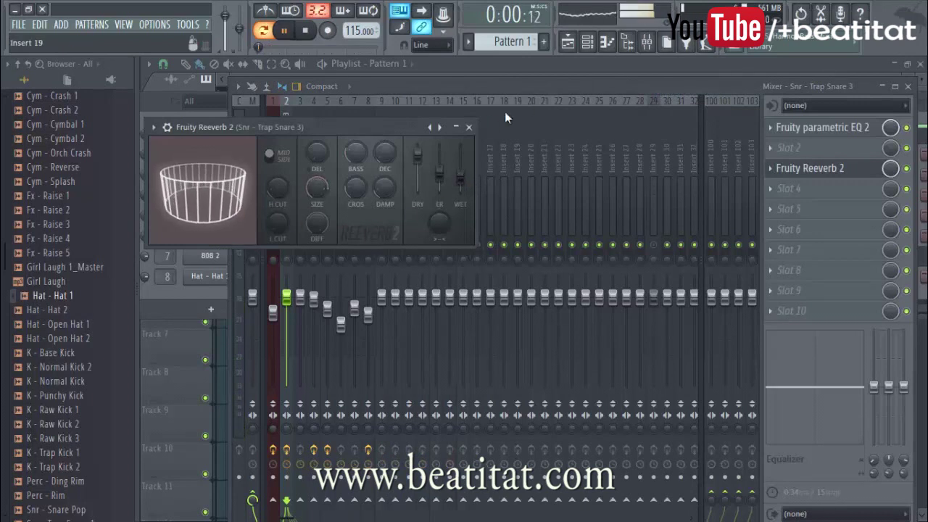
click(469, 126)
drag(891, 169, 888, 174)
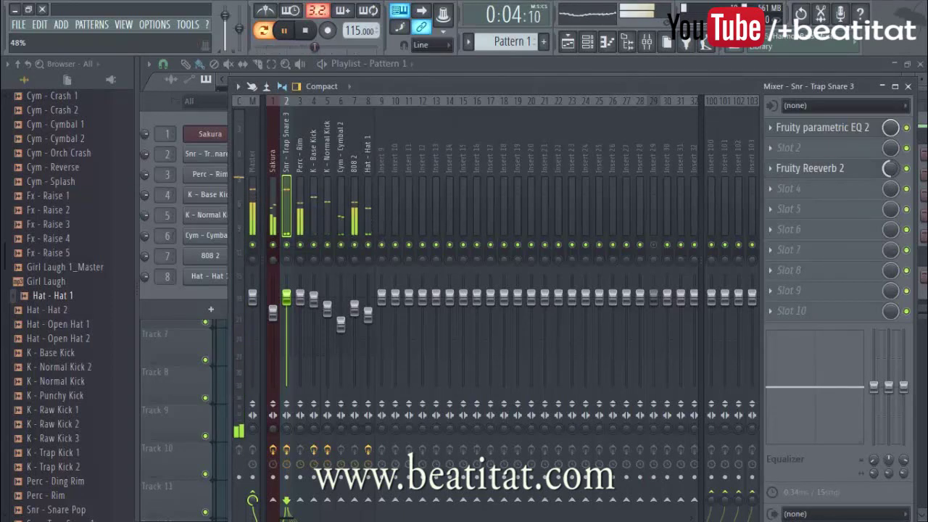
Step: Close the mixer, insert a second Sakura channel above the existing one and look into its presets library
click(908, 87)
key(space)
right_click(228, 140)
mouse_move(280, 214)
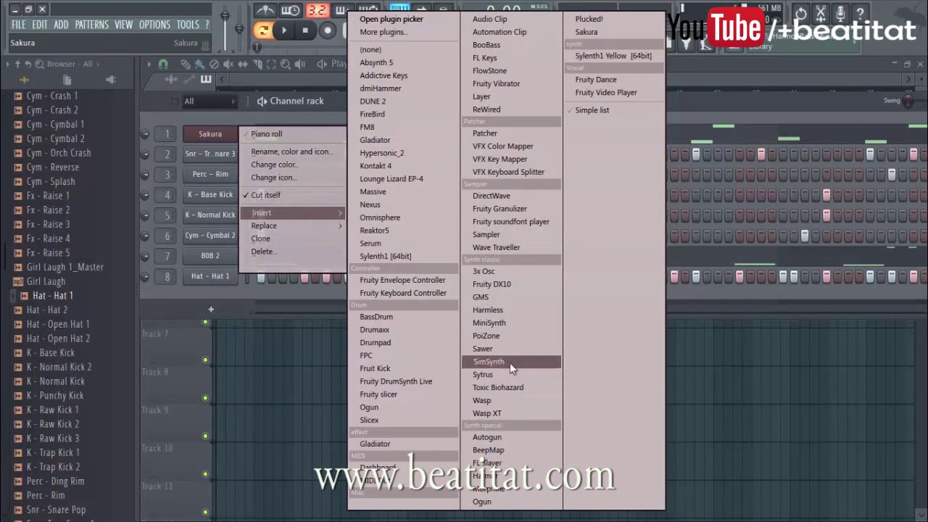
click(635, 30)
click(413, 229)
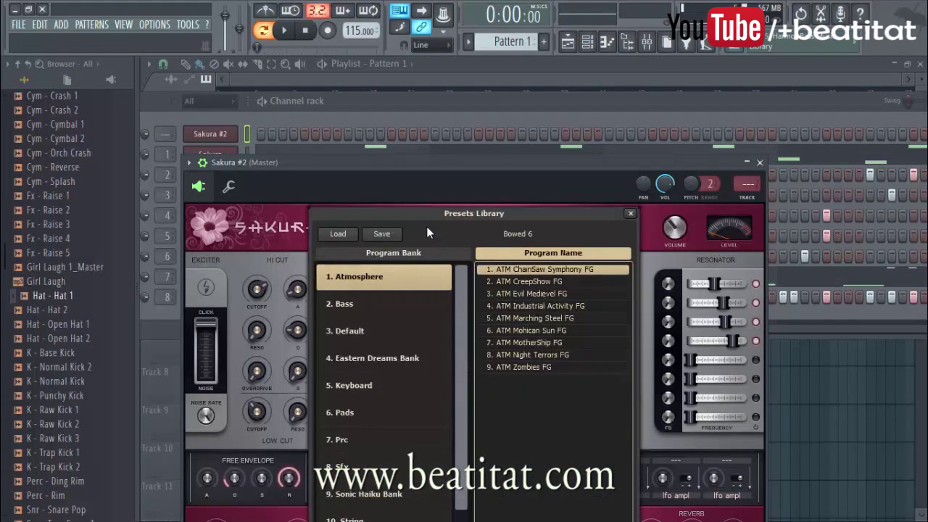
click(581, 163)
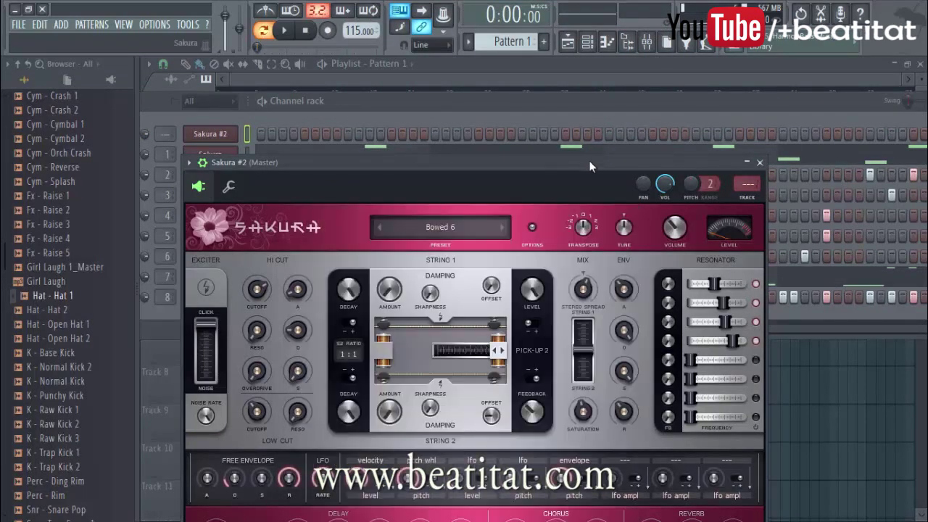
drag(589, 160, 650, 76)
Step: Replace the instrument on the Sakura #2 channel with Sytrus
right_click(202, 138)
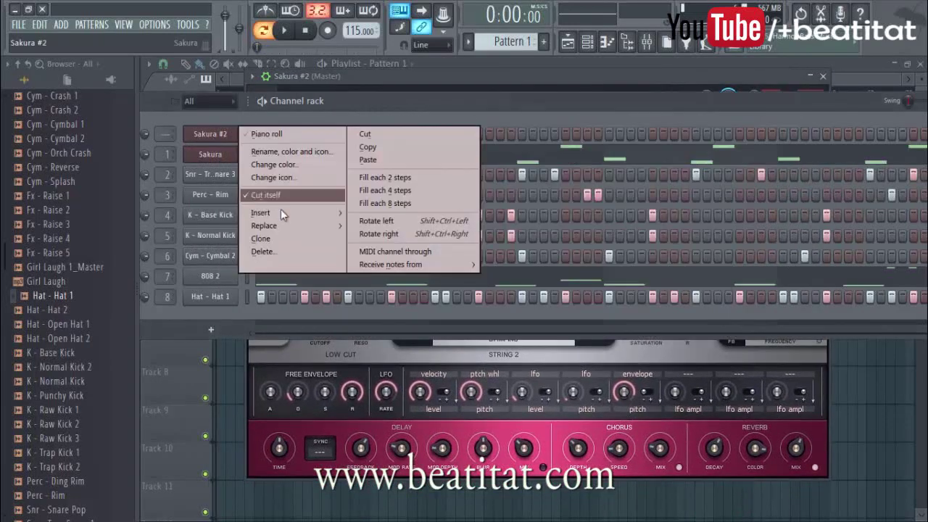
mouse_move(274, 227)
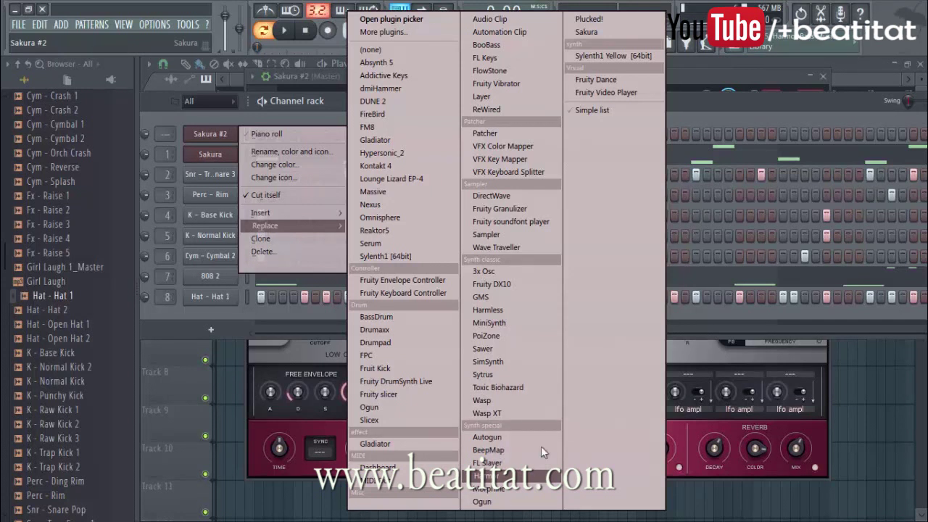
click(499, 374)
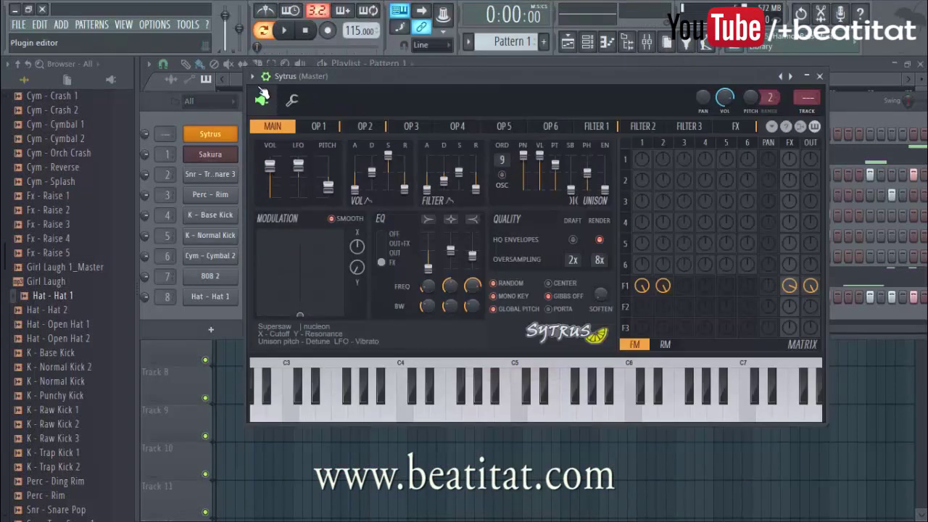
Step: Try the Sytrus guitar presets, starting with Acoustic nylon and advancing to Electric 2
click(254, 77)
mouse_move(313, 116)
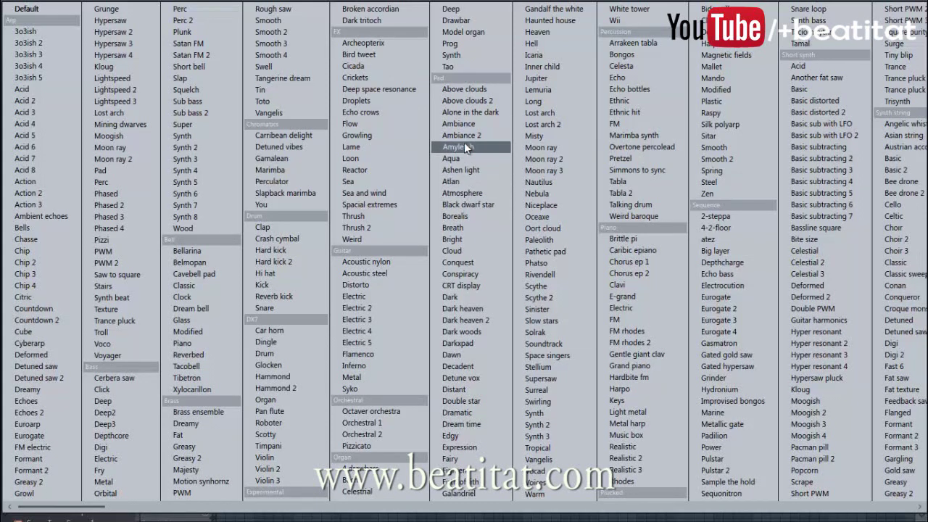
click(416, 262)
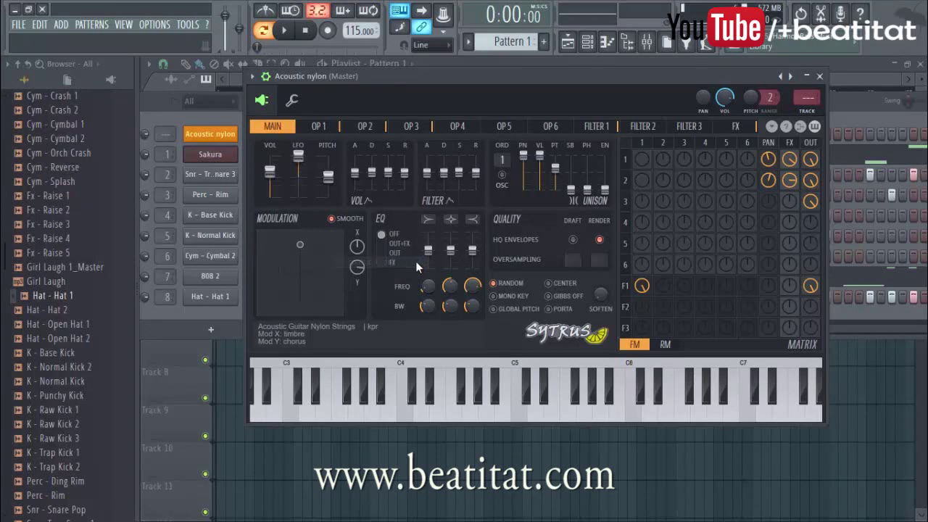
click(792, 76)
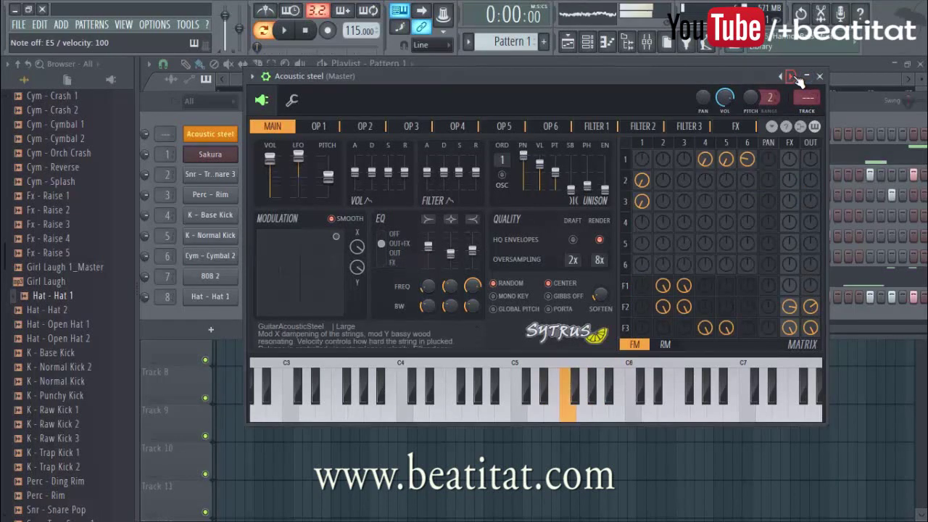
click(796, 78)
click(795, 77)
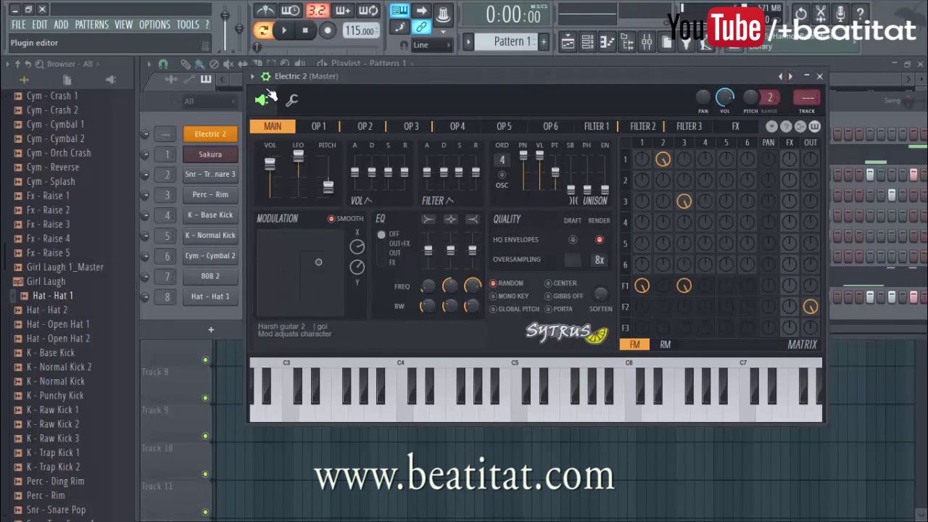
Step: Hide the detailed settings in the Sytrus window, load the Bellarina bell preset and advance to Belmopan, closing the plugin
click(265, 86)
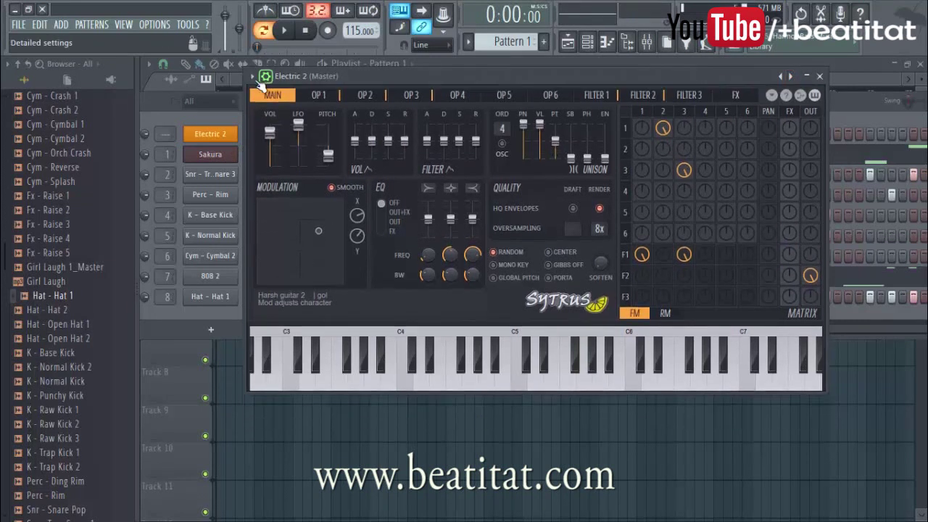
click(266, 77)
mouse_move(256, 116)
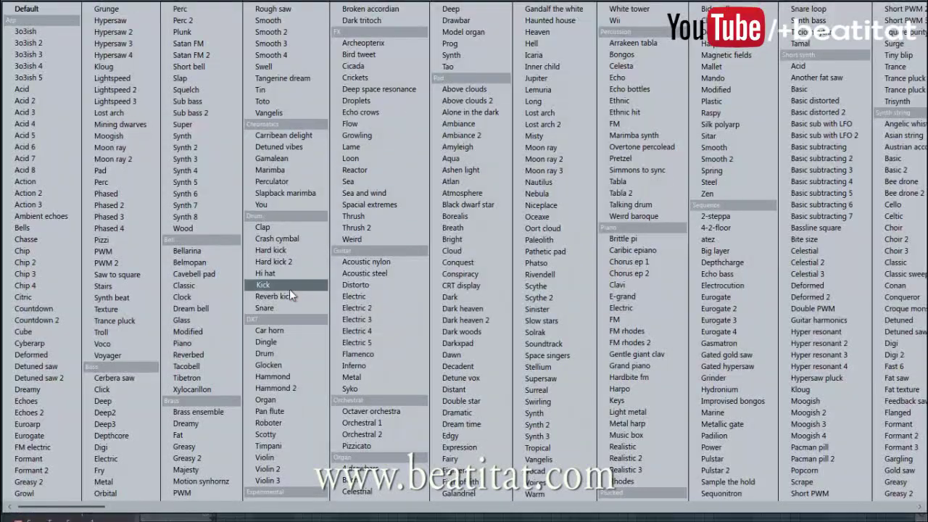
click(232, 255)
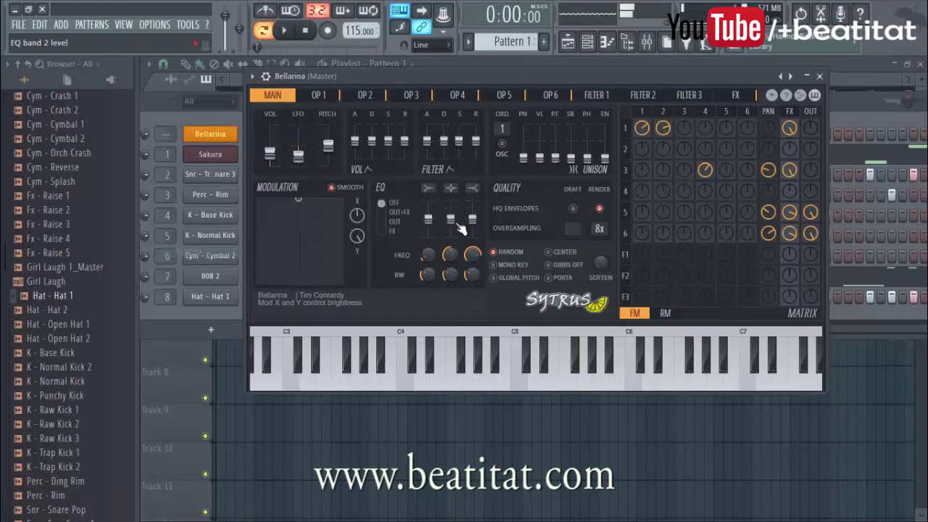
click(793, 78)
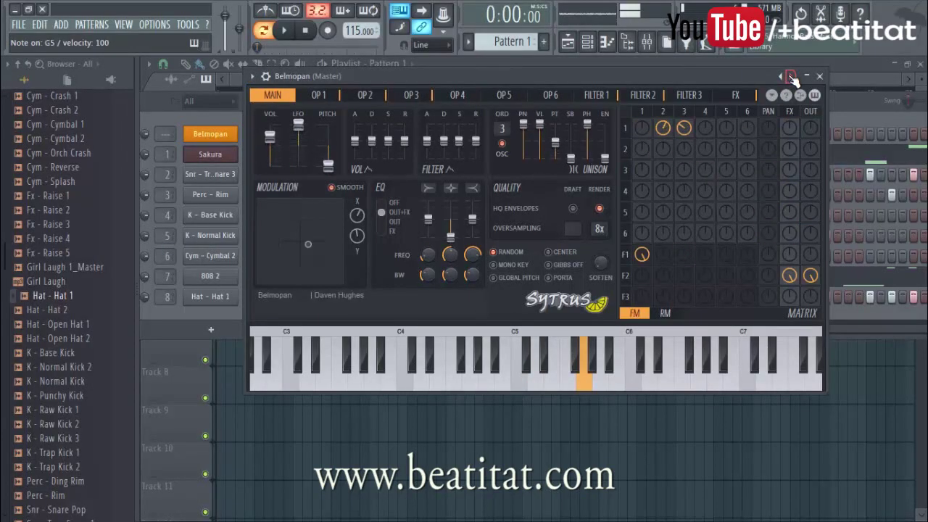
click(820, 76)
Step: Open the Belmopan channel's piano roll and place an F4 note at the start of bar 1, lengthened to half a bar
right_click(211, 136)
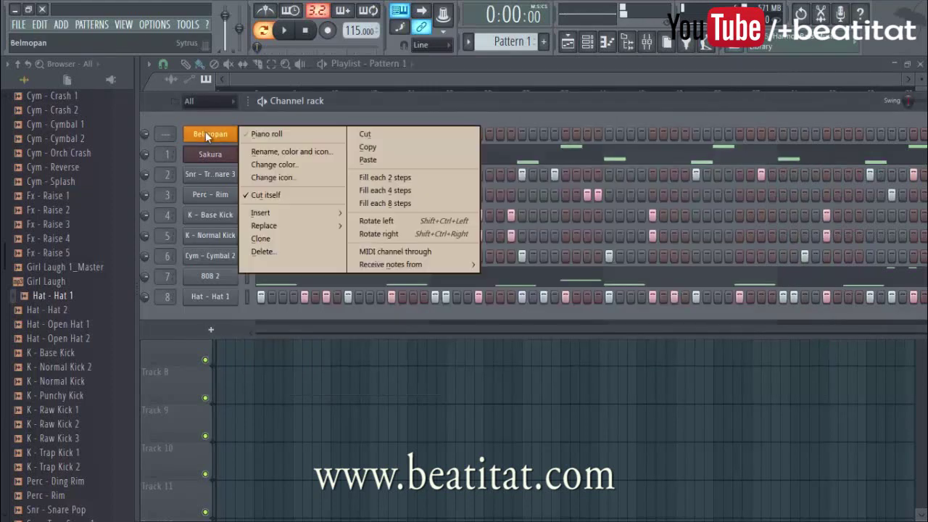
click(275, 137)
scroll(268, 230, down, 1)
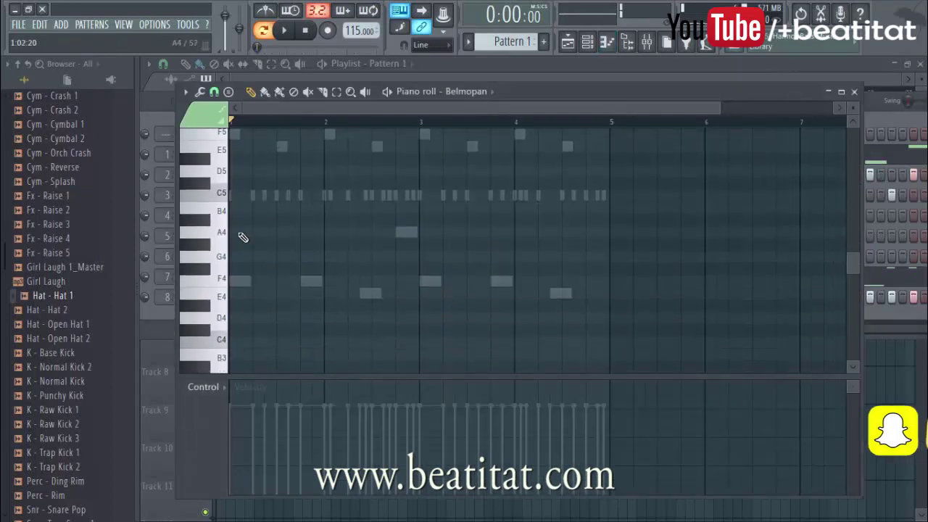
click(241, 280)
key(space)
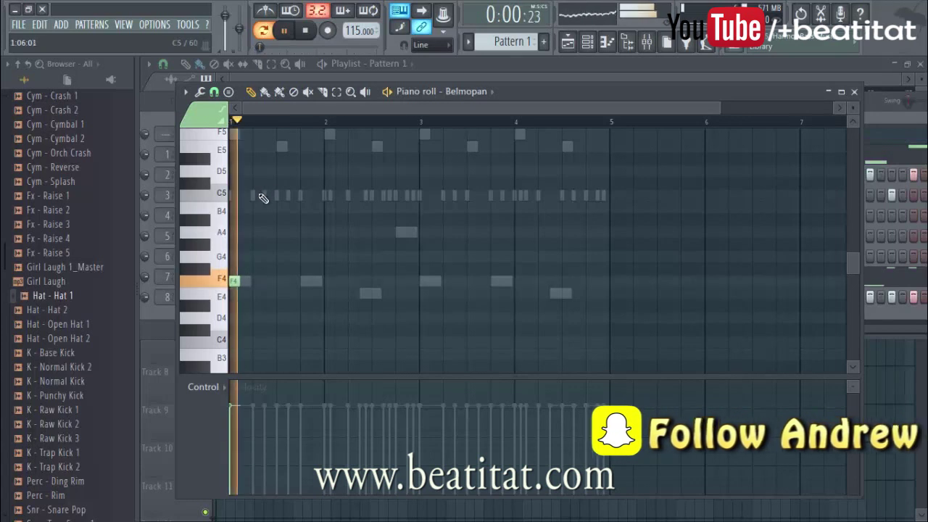
scroll(249, 276, up, 3)
key(space)
drag(239, 355, 274, 360)
key(space)
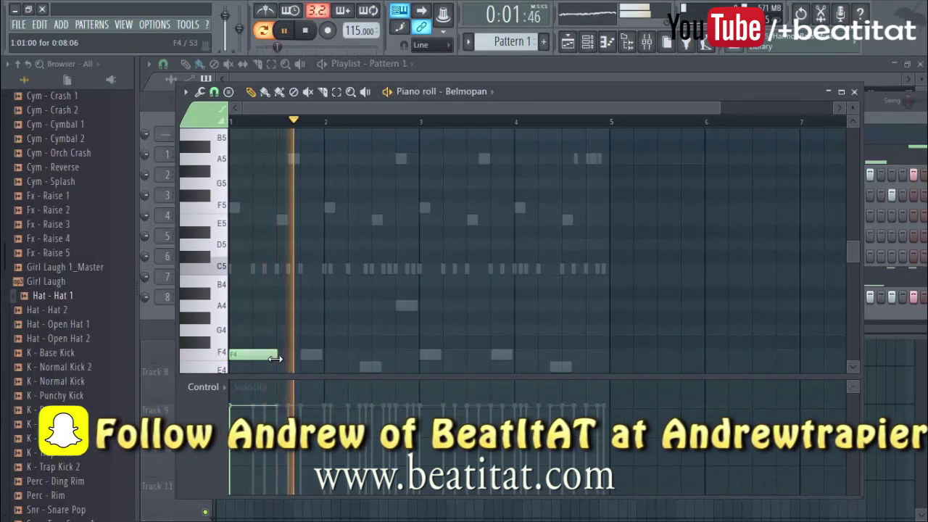
Step: Add half-bar notes A4 in the second half of bar 2 and E4 in the second half of bar 4, then stop playback
scroll(377, 274, down, 3)
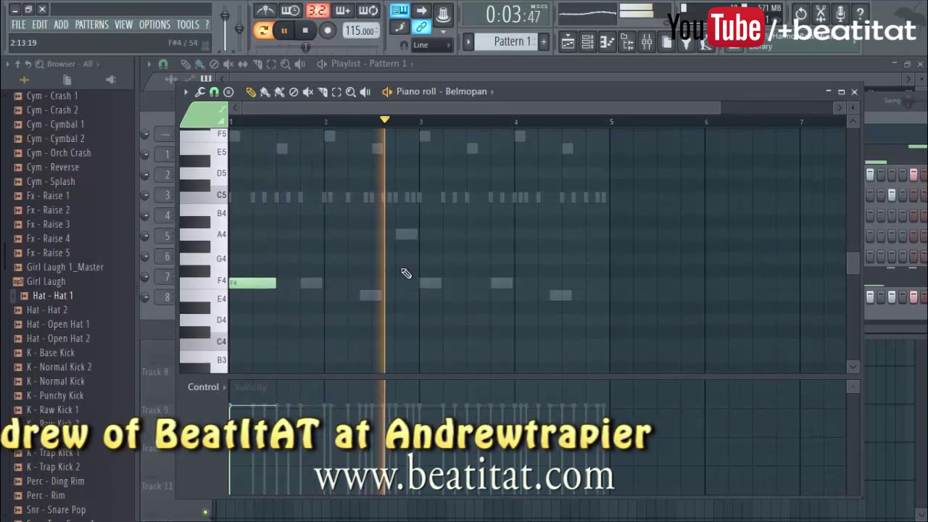
click(372, 232)
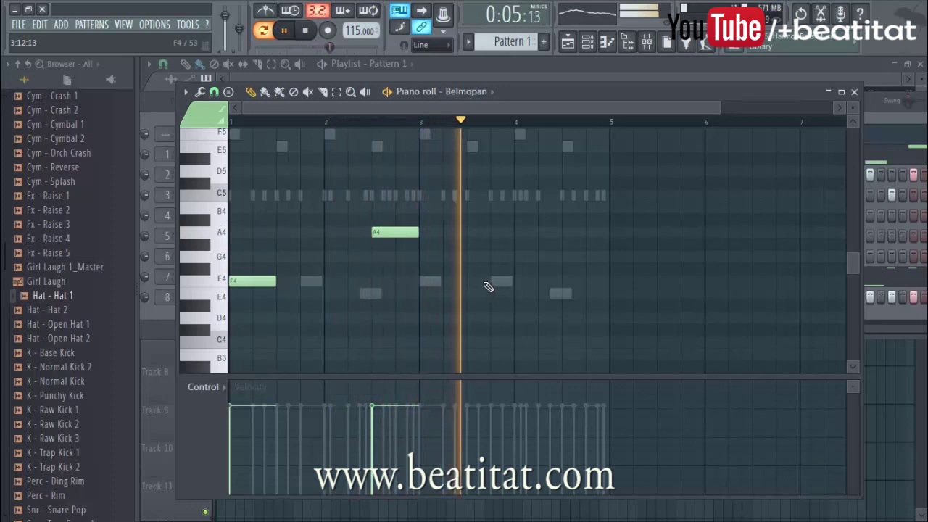
drag(544, 294, 582, 295)
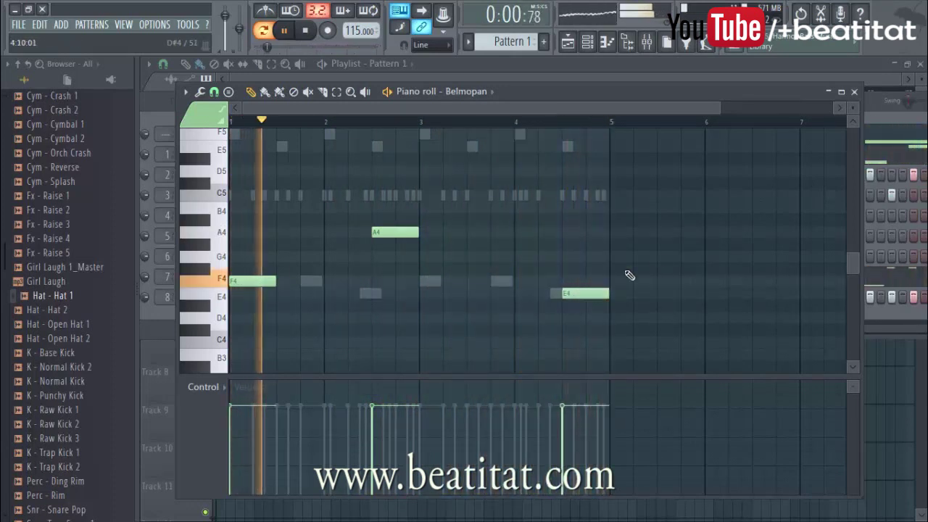
key(space)
click(872, 96)
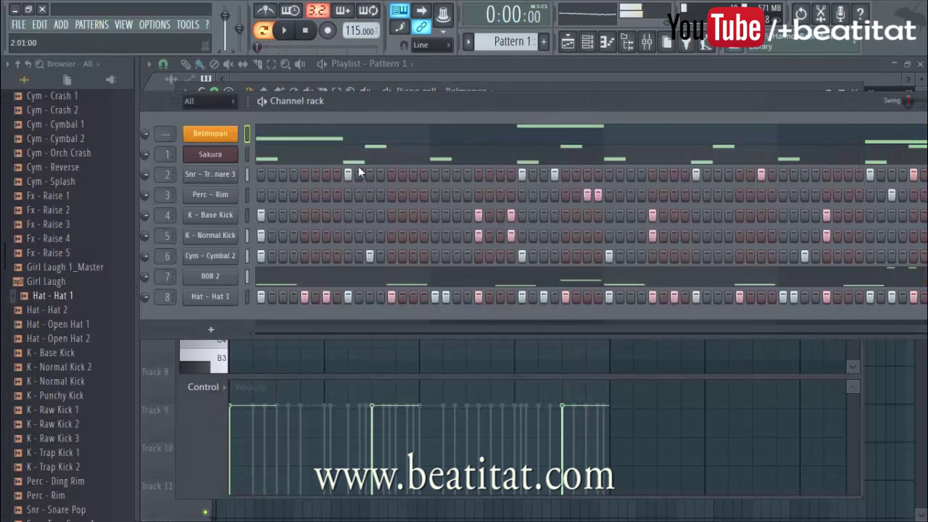
Step: Reopen the Sytrus channel and audition its bell presets against the beat, from Cavebell pad through Clock, Dream bell and Modified to Piano
click(203, 137)
click(790, 76)
key(space)
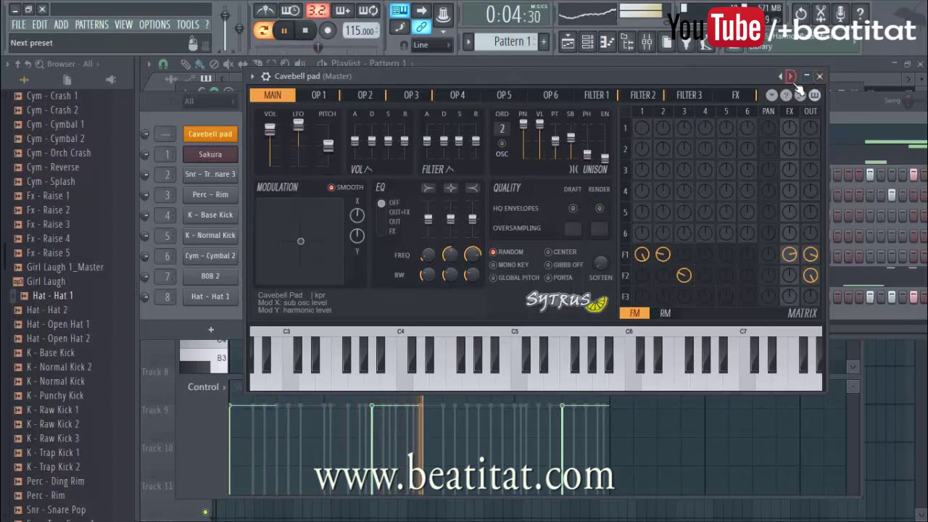
click(791, 76)
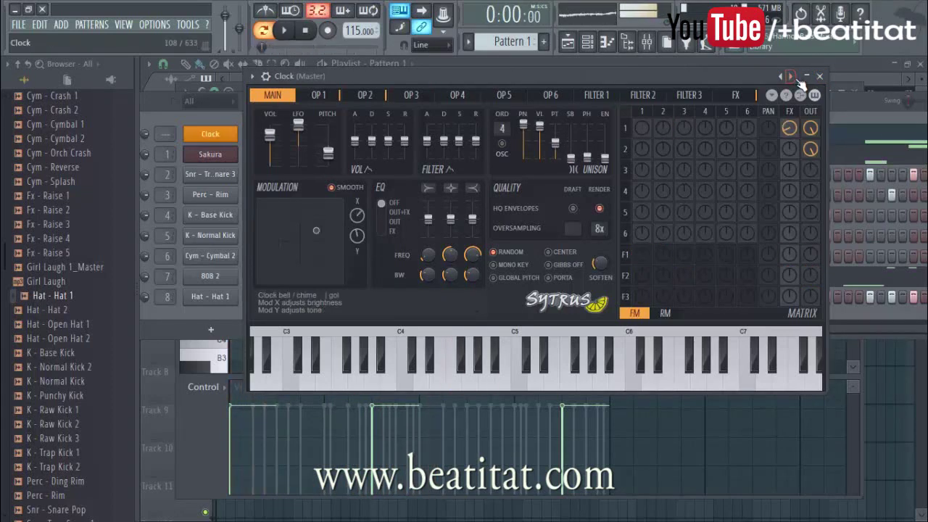
click(791, 77)
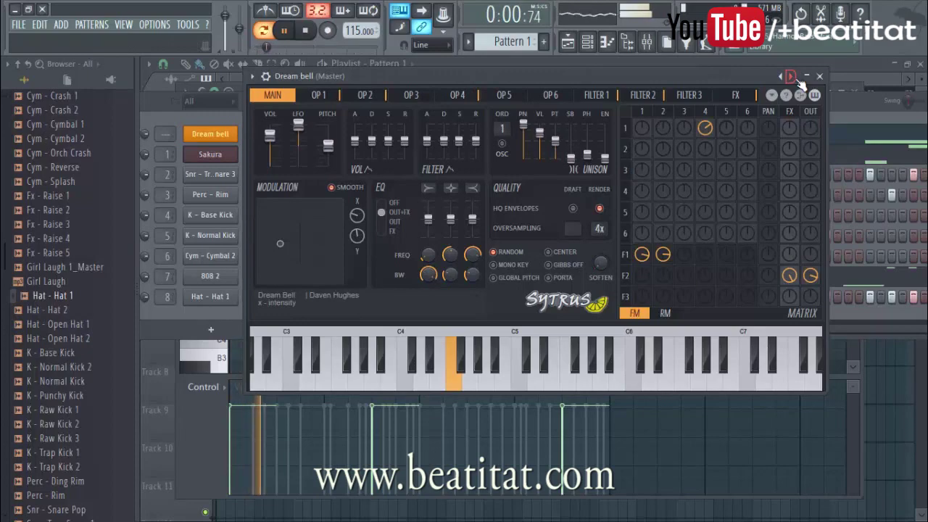
click(798, 79)
click(798, 80)
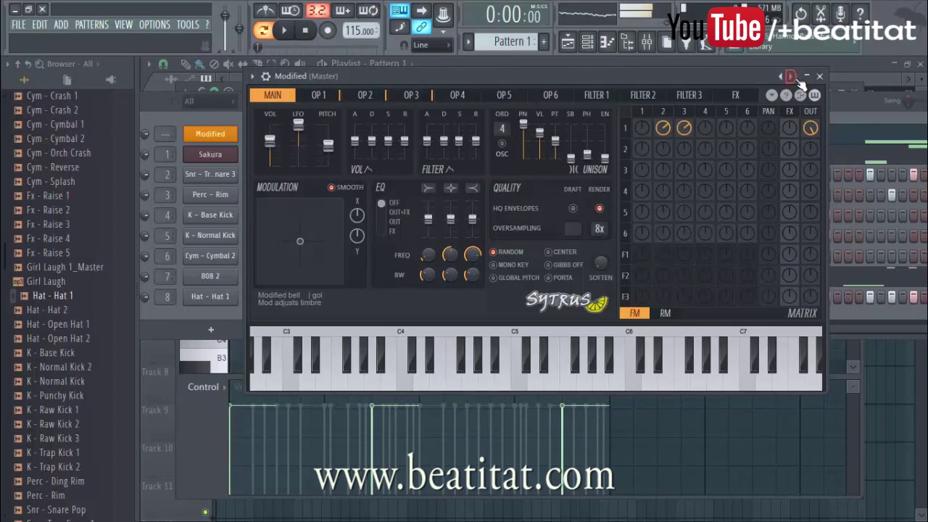
click(791, 76)
Step: Load the Above clouds pad preset in Sytrus, audition it with the beat, advance to Alone in the dark and close the plugin
click(252, 76)
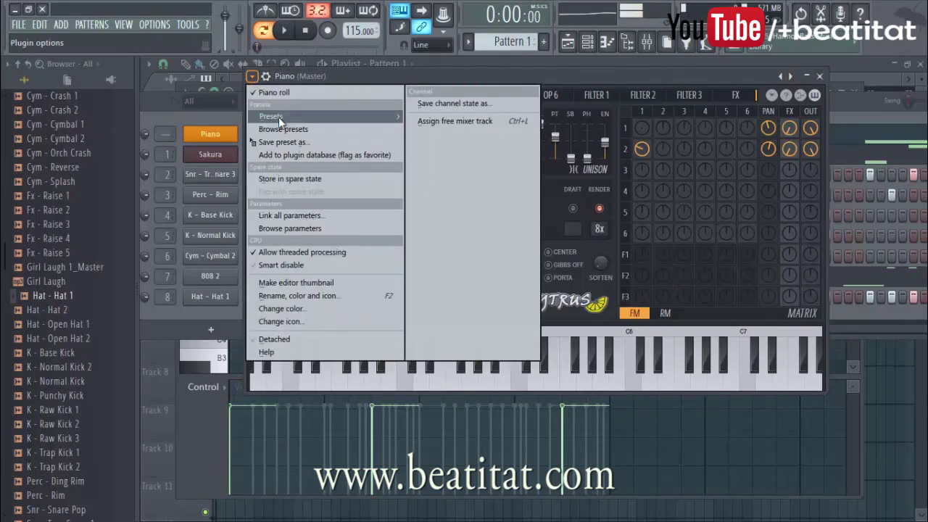
mouse_move(278, 117)
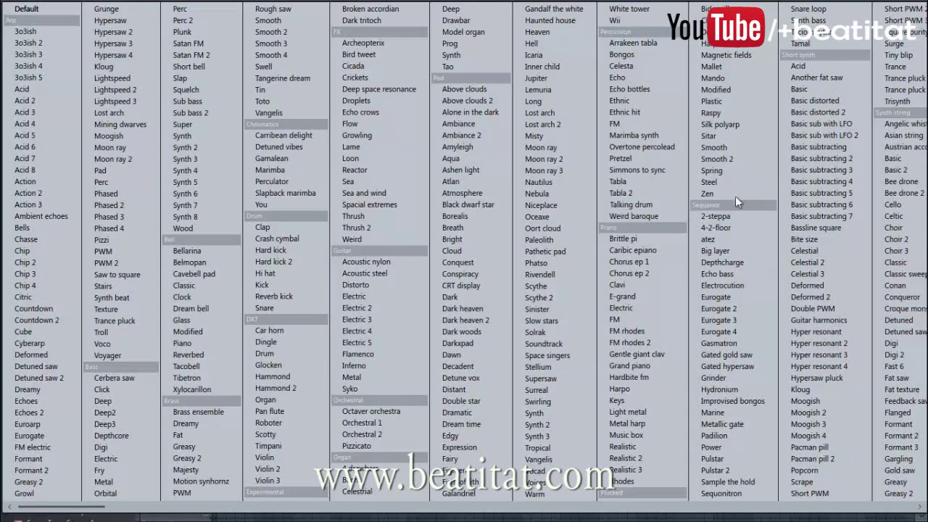
click(729, 168)
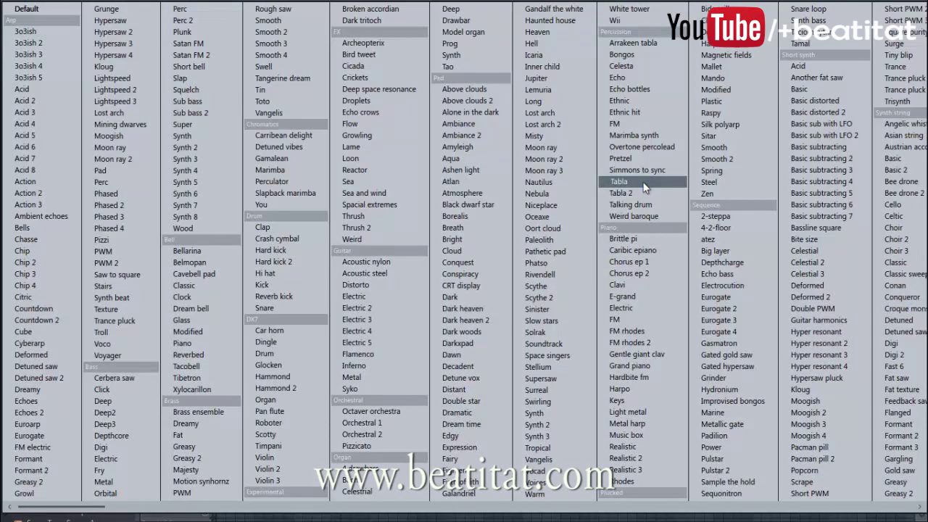
click(436, 88)
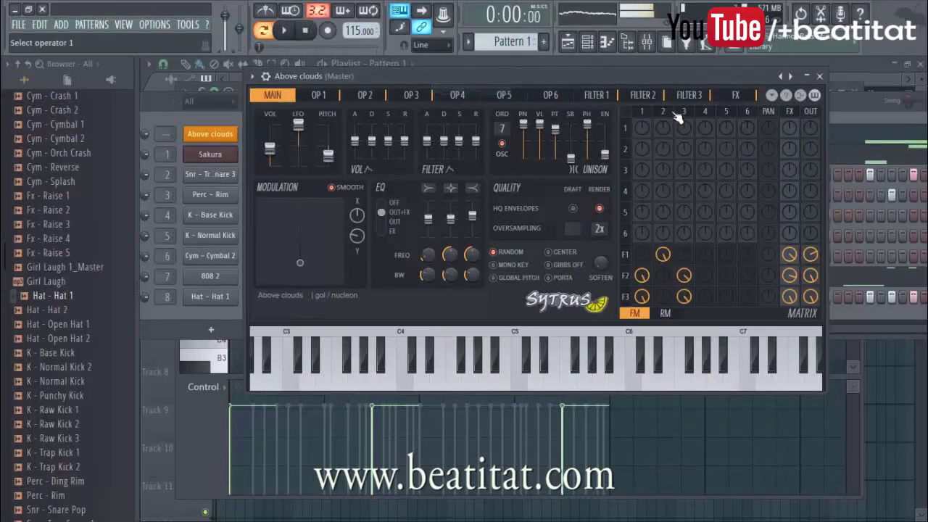
key(space)
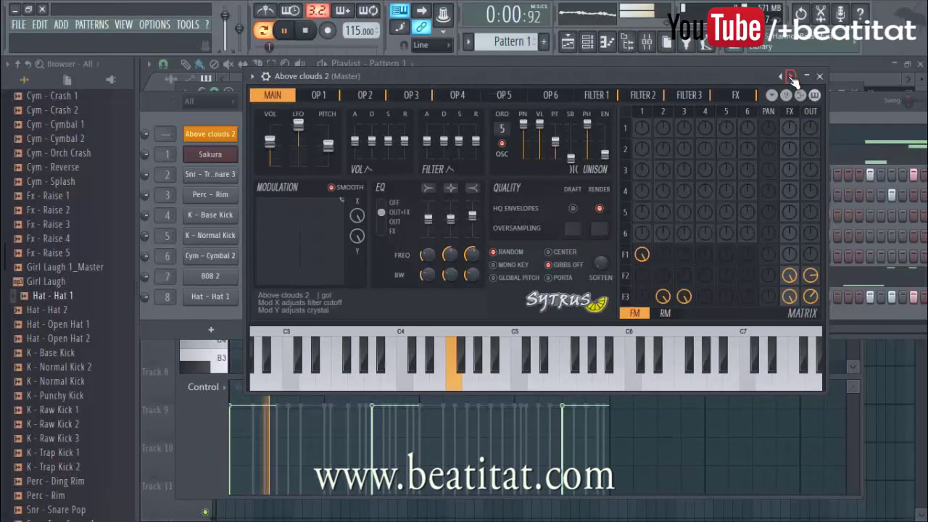
click(792, 80)
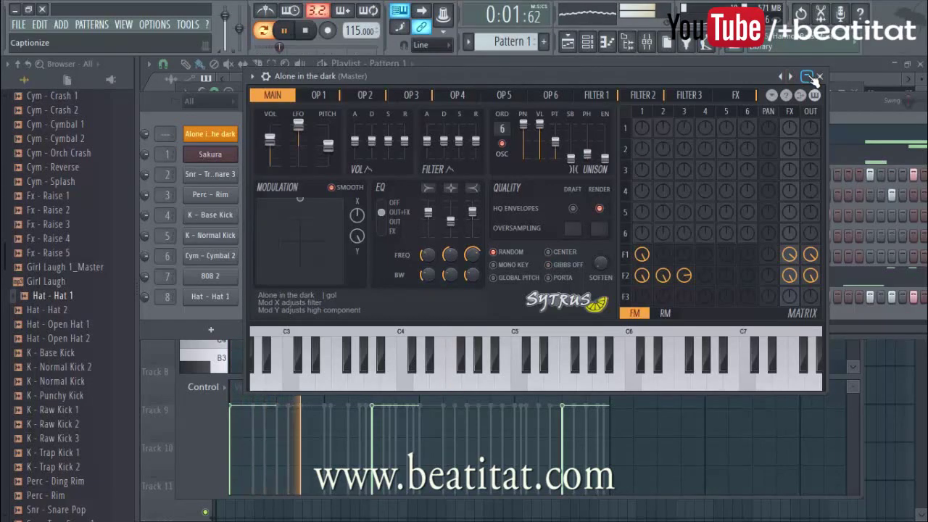
click(819, 76)
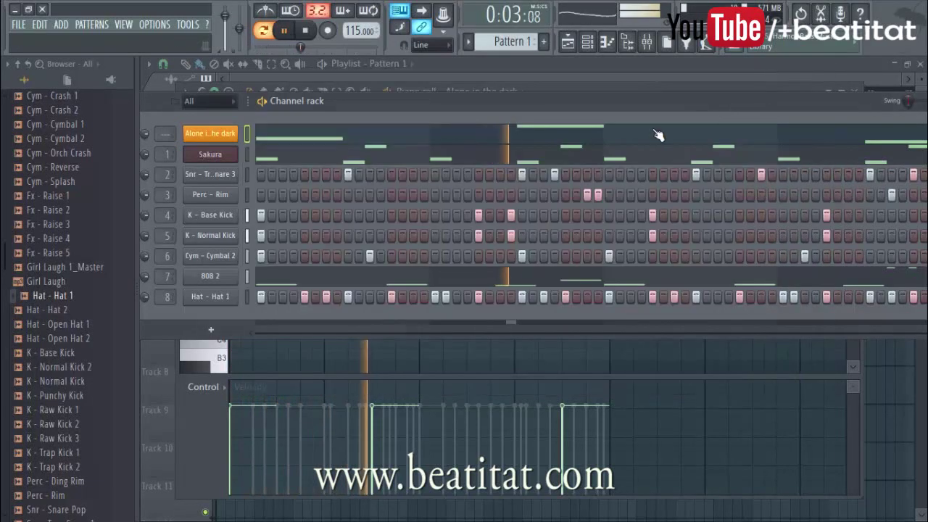
Step: Open the Alone in the dark channel's piano roll, stop playback and delete the A4 and E4 notes
click(601, 138)
key(space)
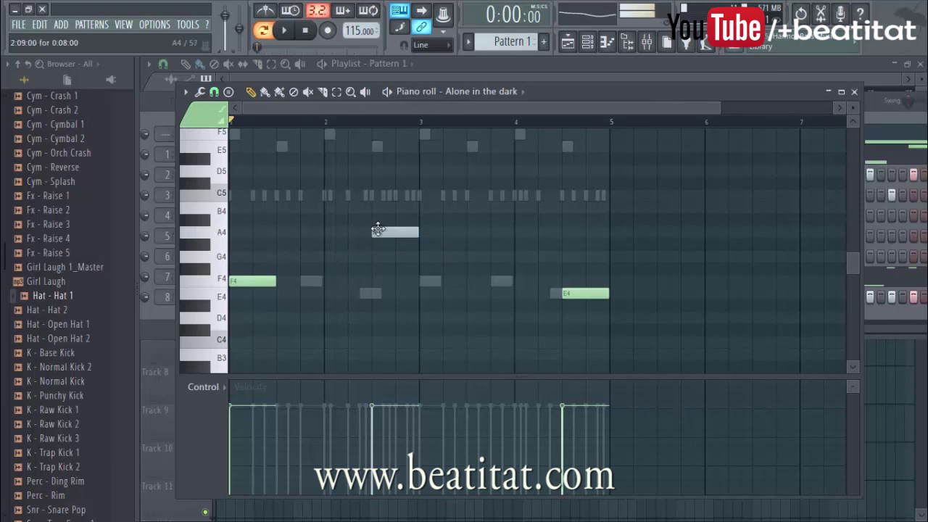
right_click(599, 287)
Step: Try half-bar notes on D4, D#4 and E4 in turn at the start of bar 2, removing each one
drag(332, 330, 325, 317)
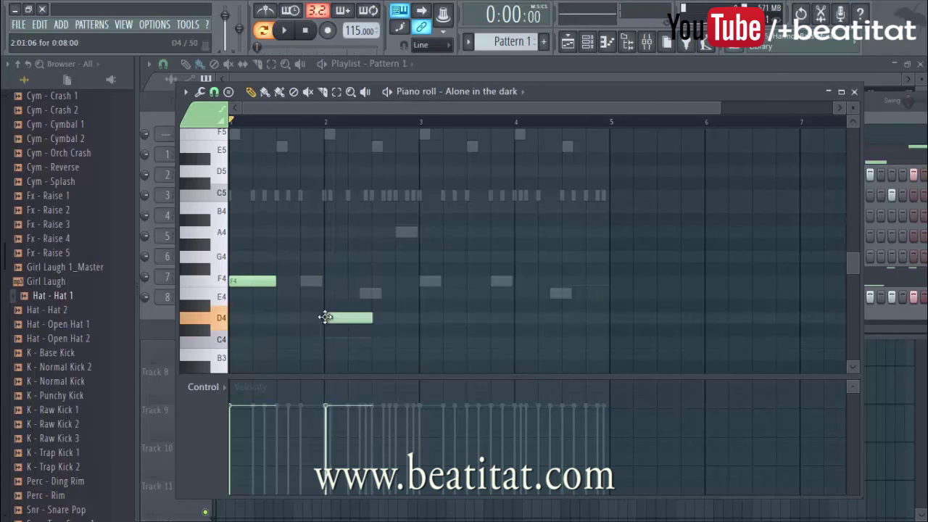
right_click(357, 316)
click(338, 305)
right_click(339, 305)
click(325, 294)
key(space)
right_click(349, 293)
Step: Try a half-bar D4 note at the start of bar 2 with the beat, shifting it to D#4 and C4
click(331, 317)
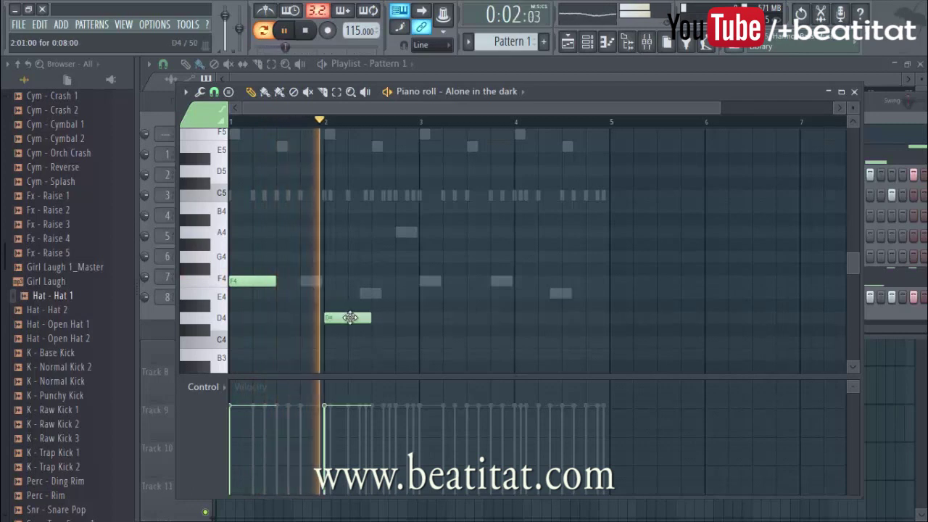
key(space)
drag(352, 317, 352, 303)
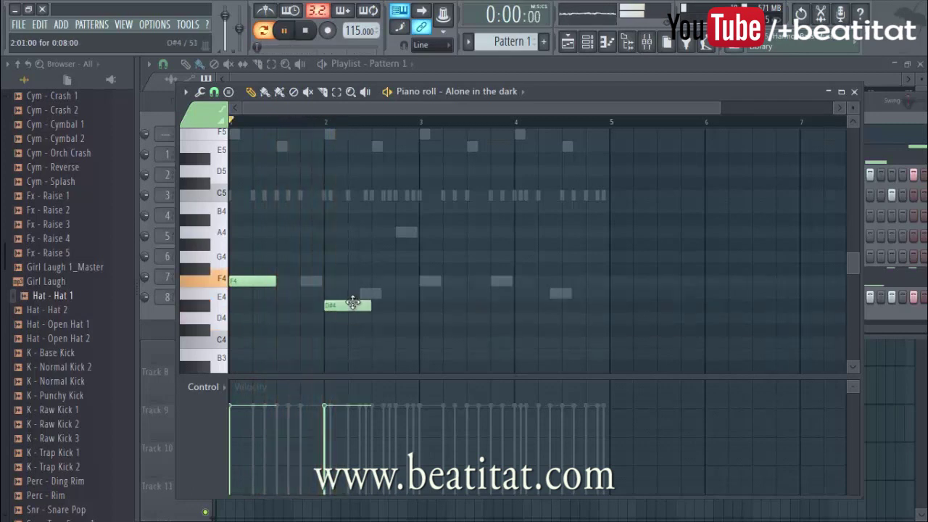
key(space)
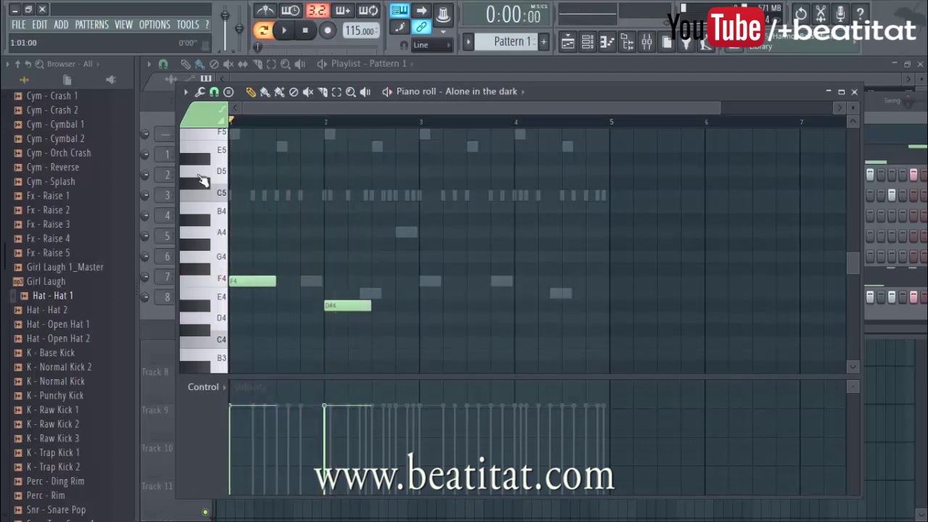
drag(339, 305, 335, 342)
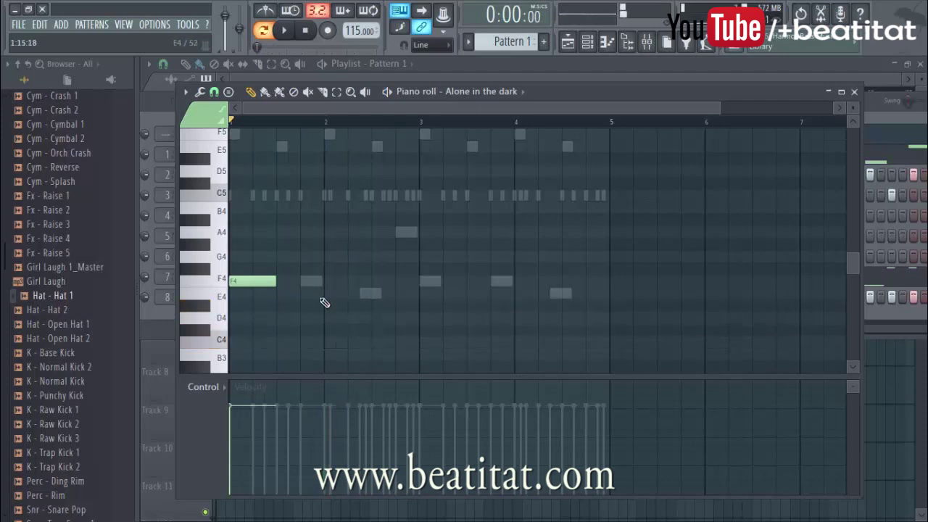
Step: Try shorter F4 and E4 notes in the two halves of bar 2 and an A4 note at bar 3 during playback
click(327, 283)
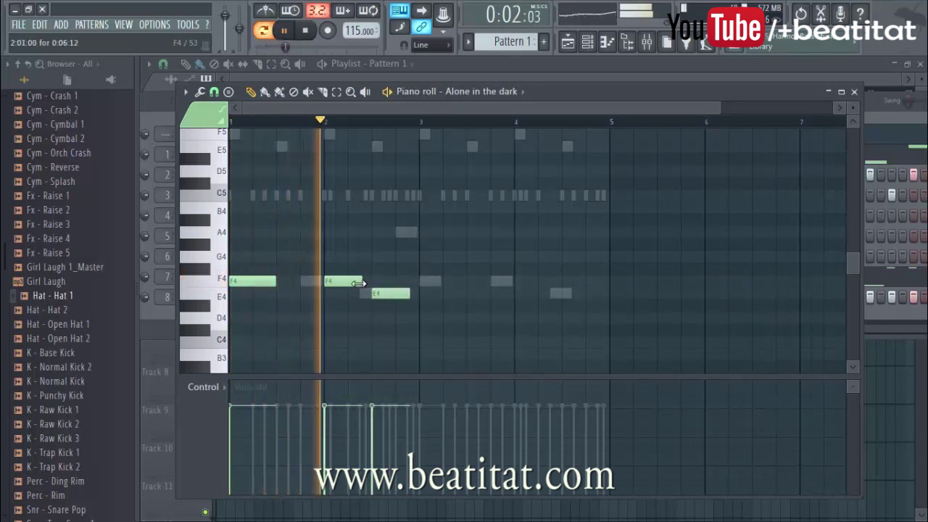
click(423, 233)
right_click(425, 233)
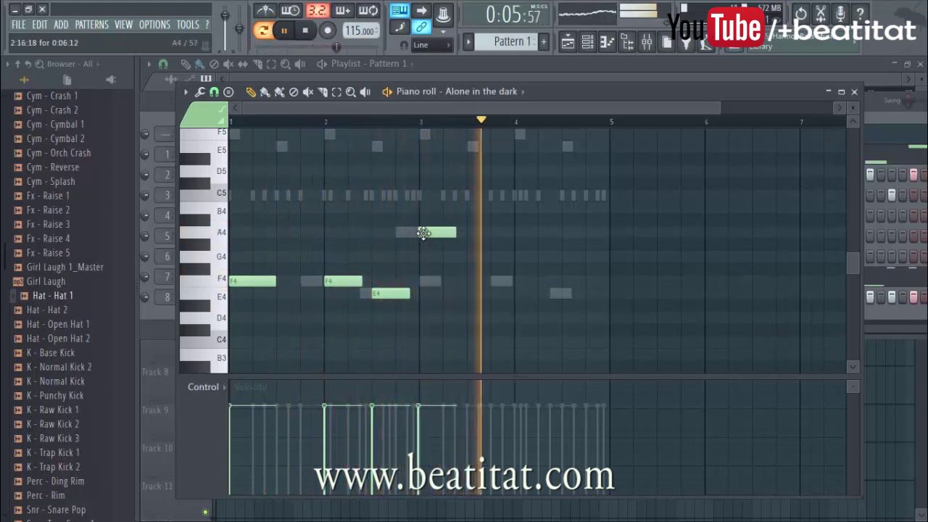
Step: Try a G#4 note raised to A4 at the start of bar 1 with an A#4 in its second half, removing both
click(239, 245)
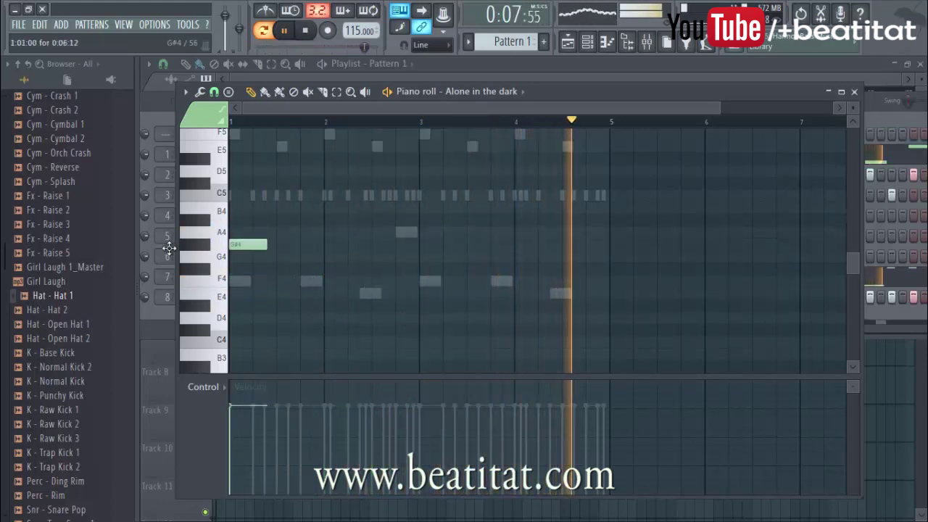
key(space)
drag(239, 245, 239, 232)
key(space)
click(294, 219)
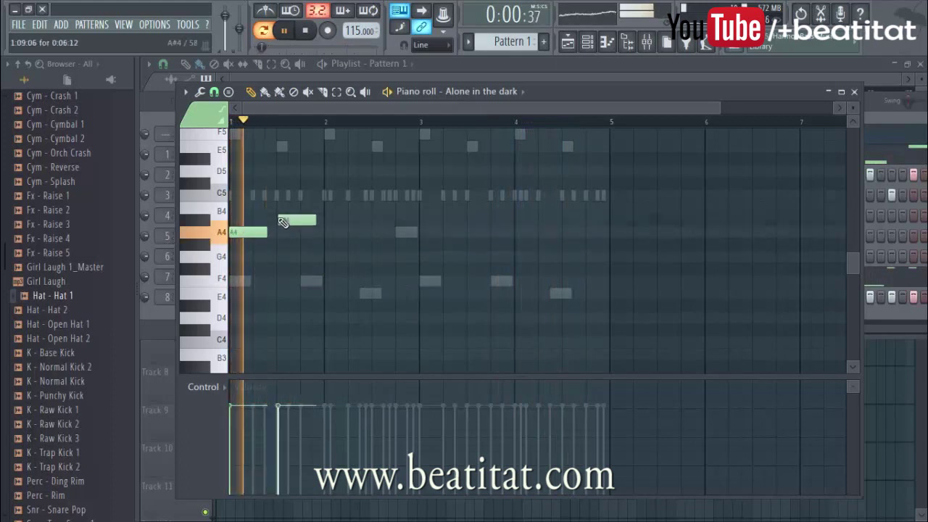
key(space)
right_click(297, 219)
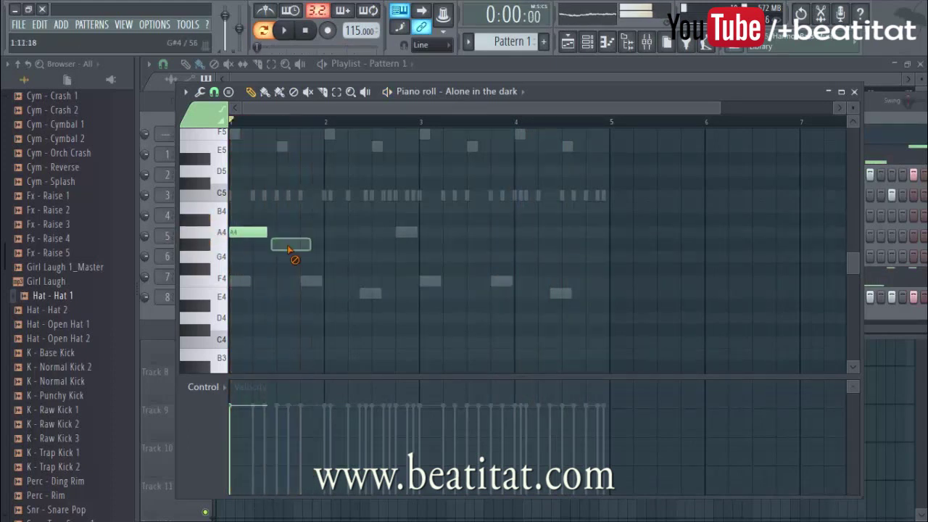
right_click(246, 232)
Step: Place an F4 note at the start of bar 1 and, after trial notes in its second half, a G#4 at the start of bar 2
click(239, 282)
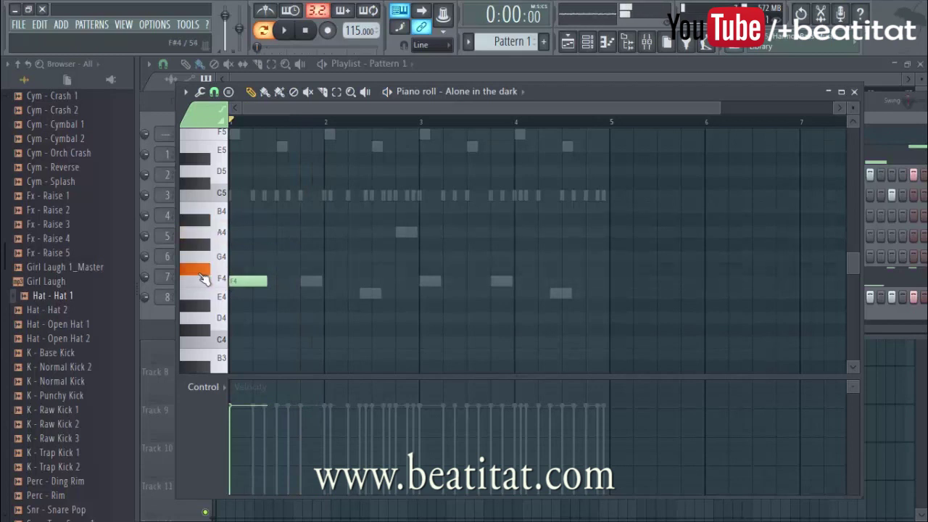
click(233, 257)
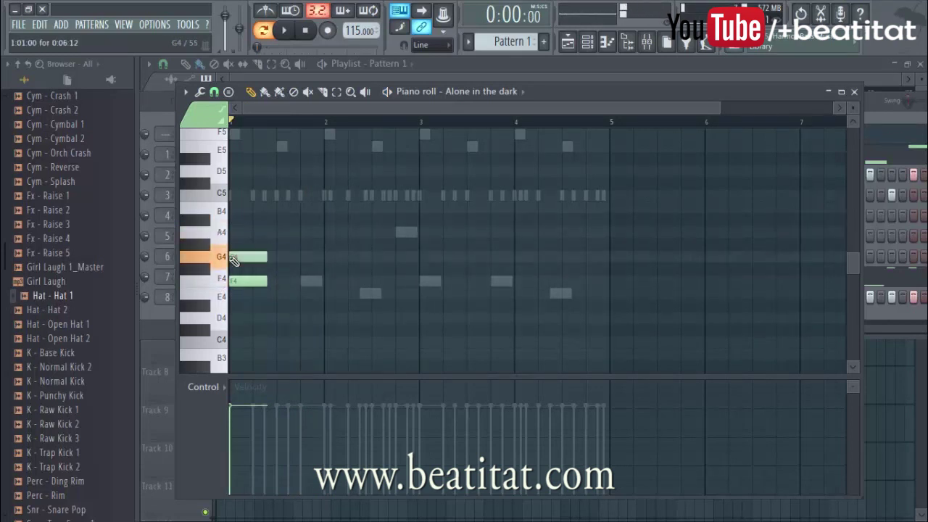
right_click(250, 255)
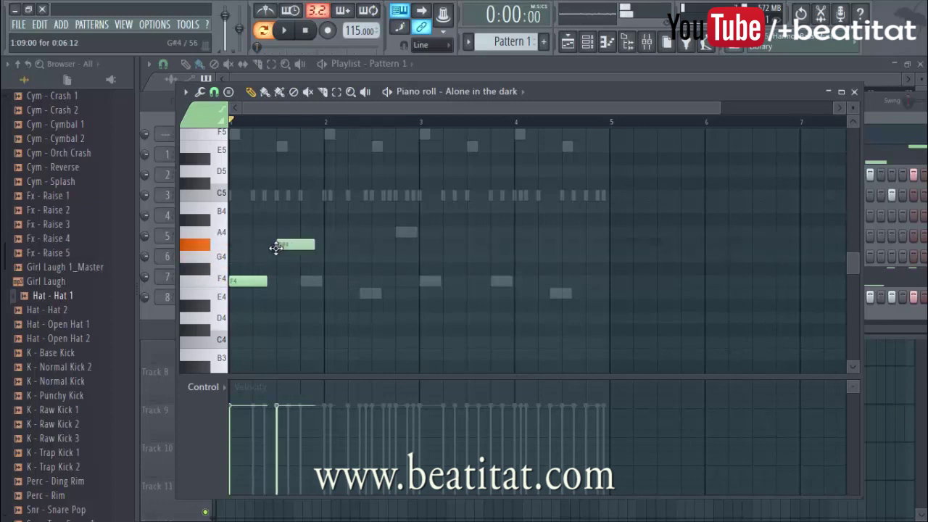
key(space)
click(319, 281)
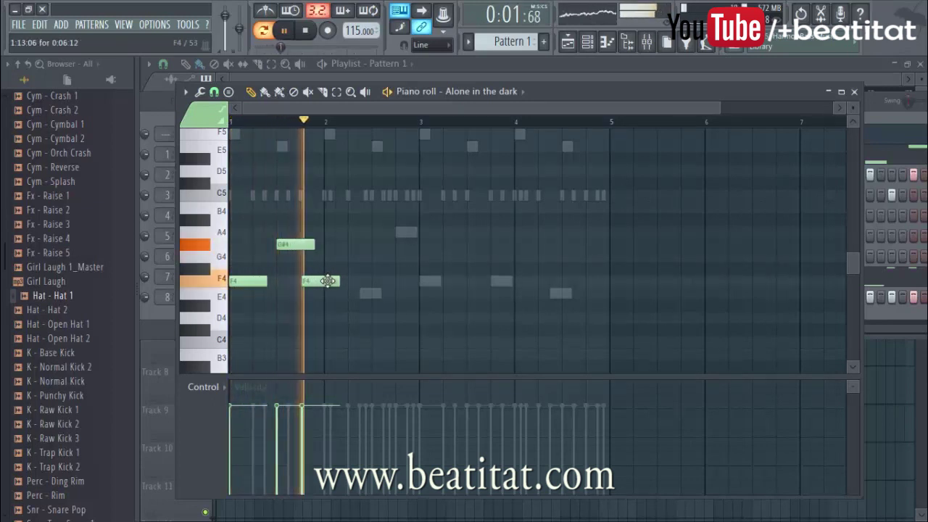
key(space)
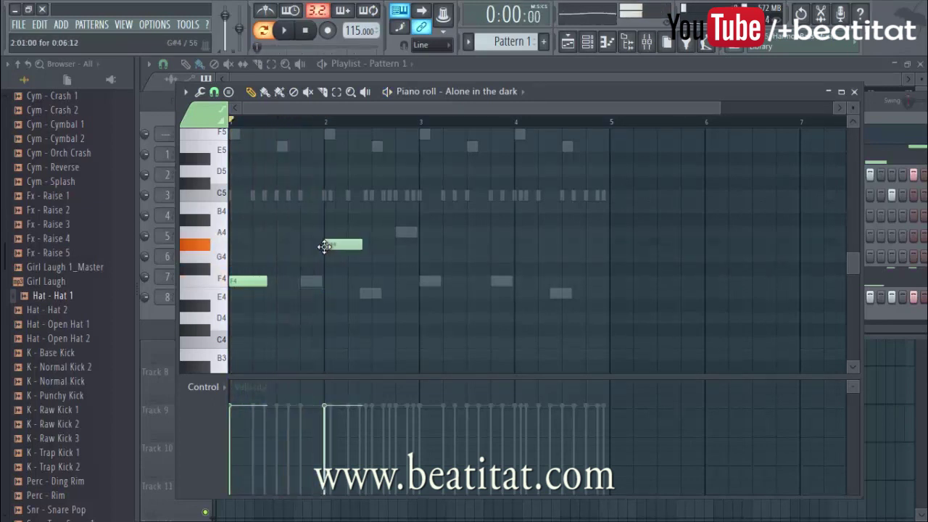
Step: Close the piano roll, reopen Sytrus and audition its pad presets from Ambiance through Amyleigh, Ashen light and Atlan to Atmosphere, closing the plugin
click(876, 107)
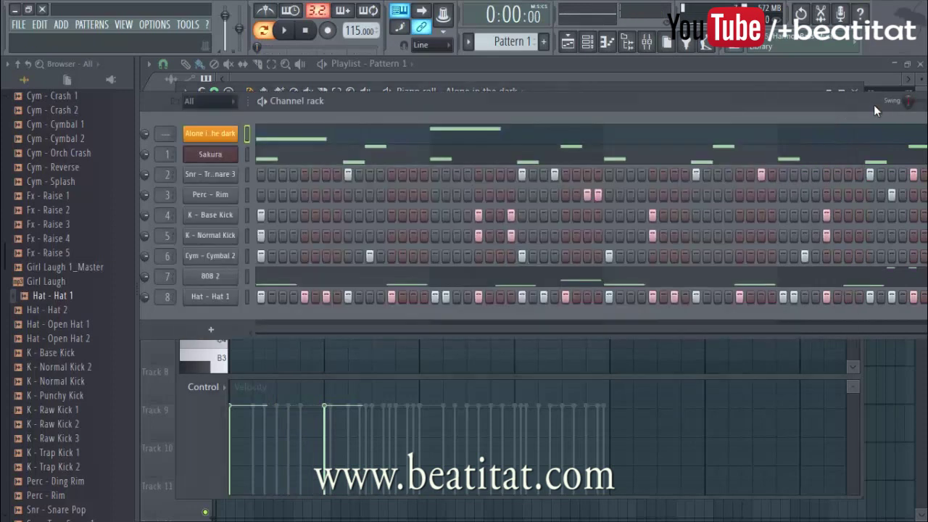
click(220, 135)
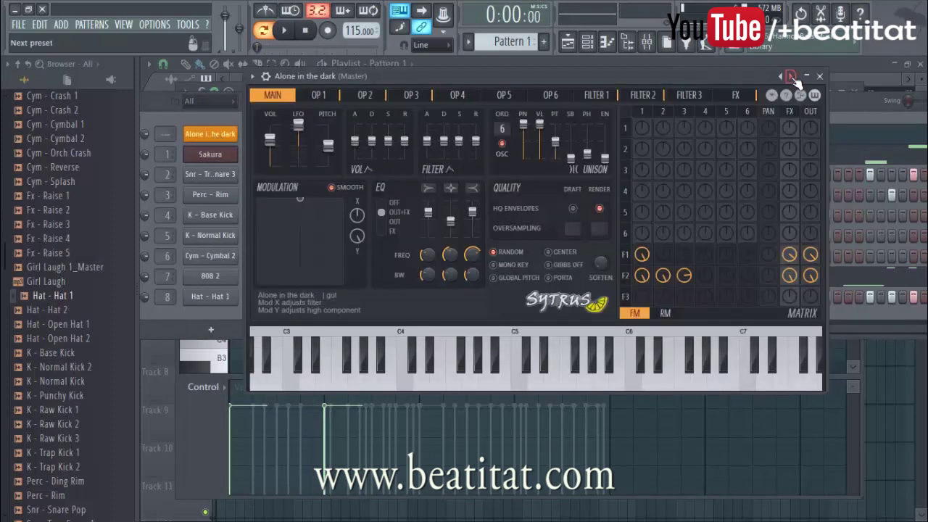
click(793, 76)
key(space)
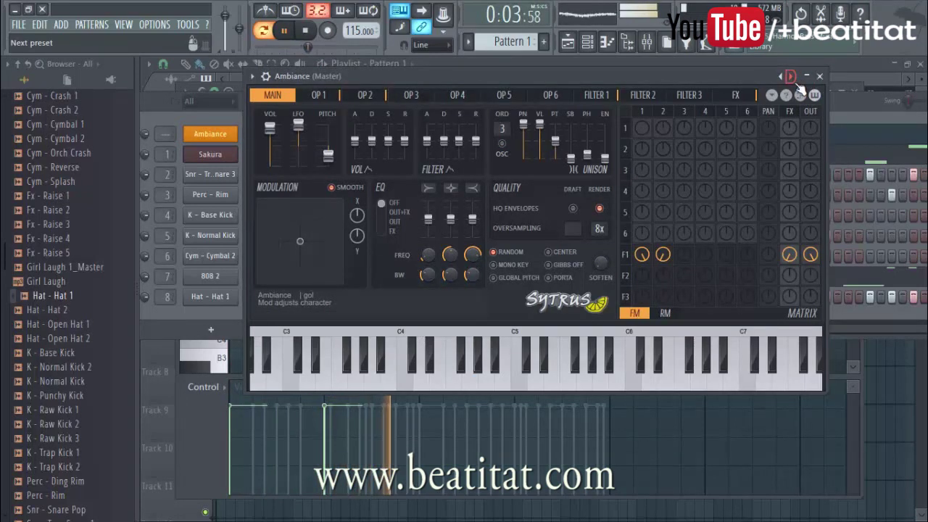
click(797, 84)
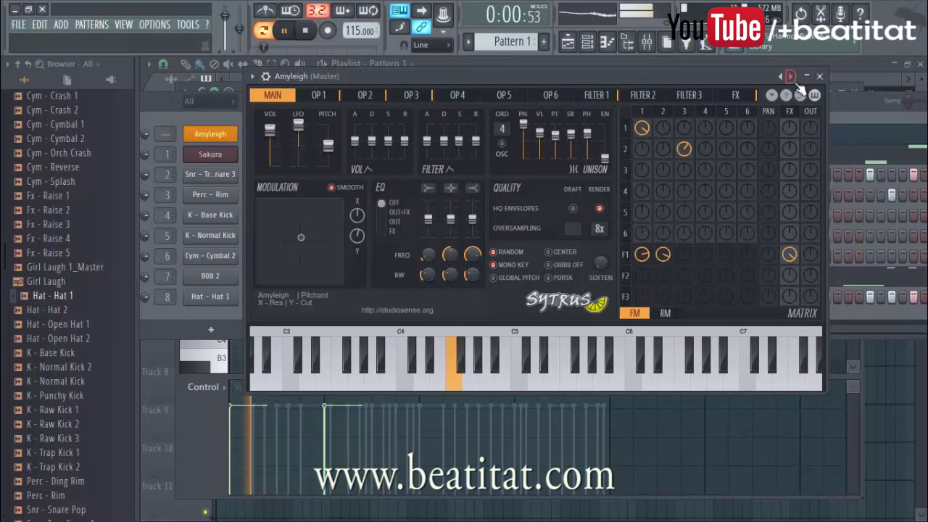
click(798, 84)
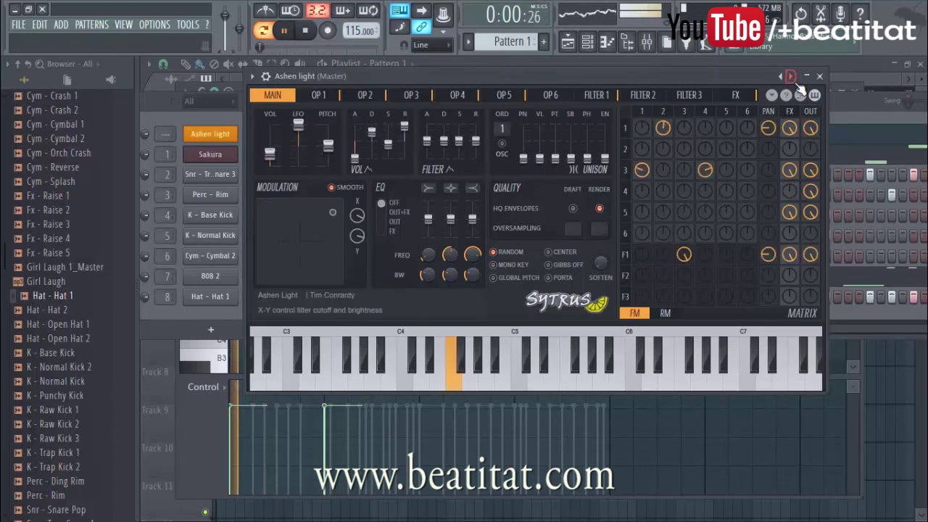
click(799, 84)
key(space)
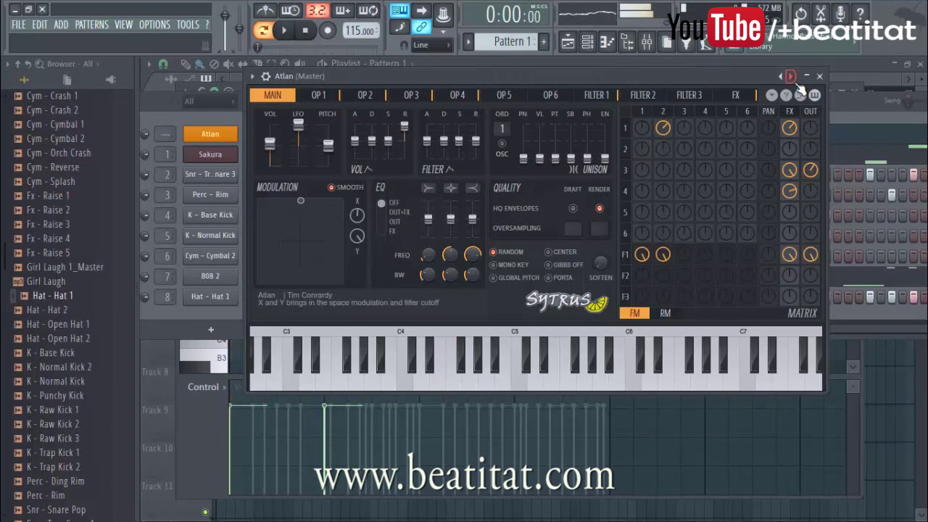
click(798, 84)
key(space)
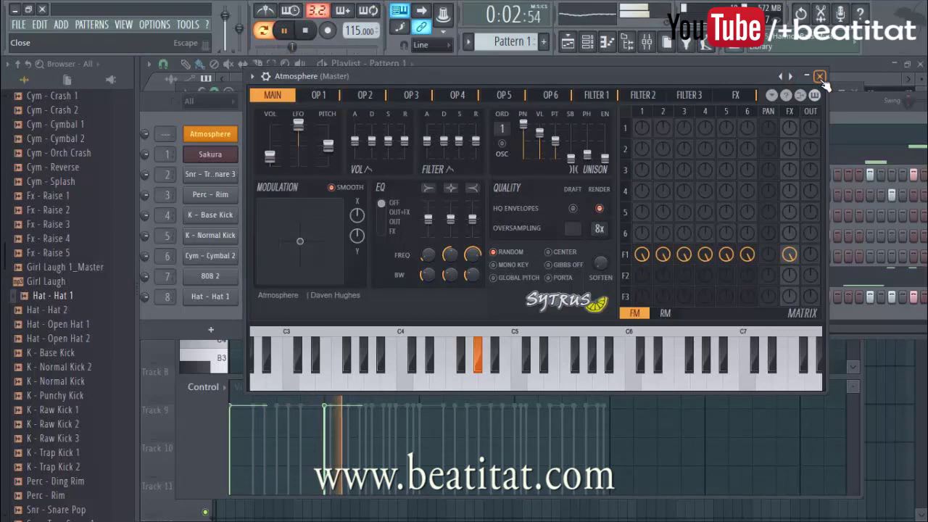
click(820, 77)
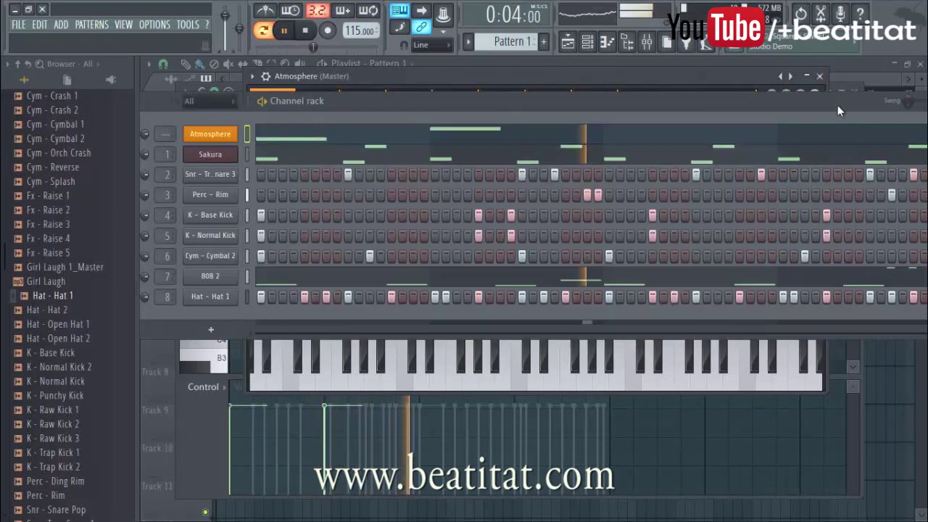
Step: Open the Atmosphere channel's piano roll, stop playback and delete the G#4 note at the start of bar 2
click(540, 145)
key(space)
scroll(311, 228, up, 2)
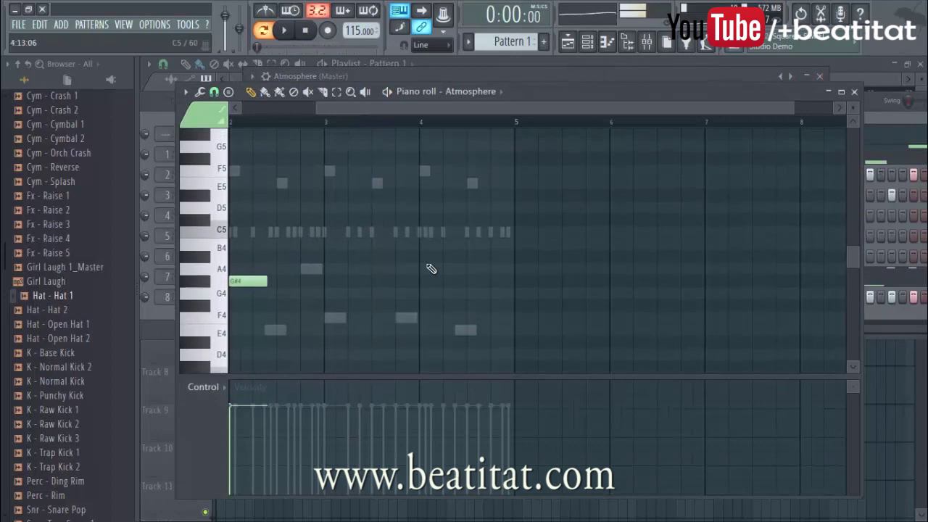
click(298, 109)
click(263, 108)
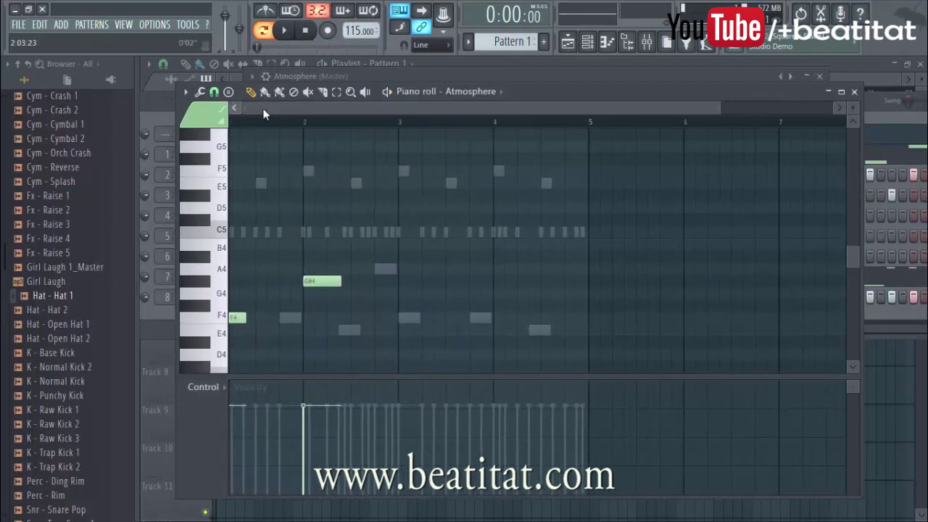
right_click(345, 282)
Step: Try an A4 note late in bar 2 during playback, and settle it at the start of bar 3
click(399, 271)
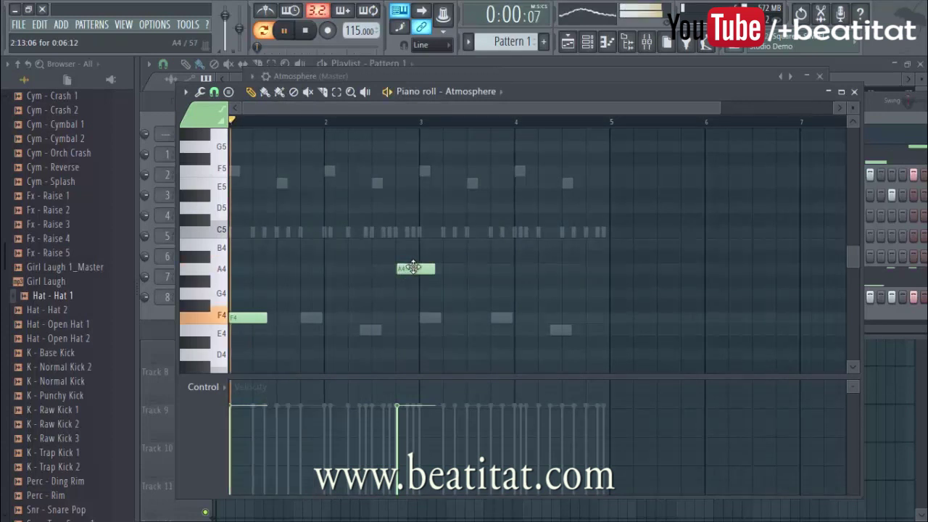
key(space)
right_click(401, 272)
click(393, 269)
drag(425, 269, 443, 270)
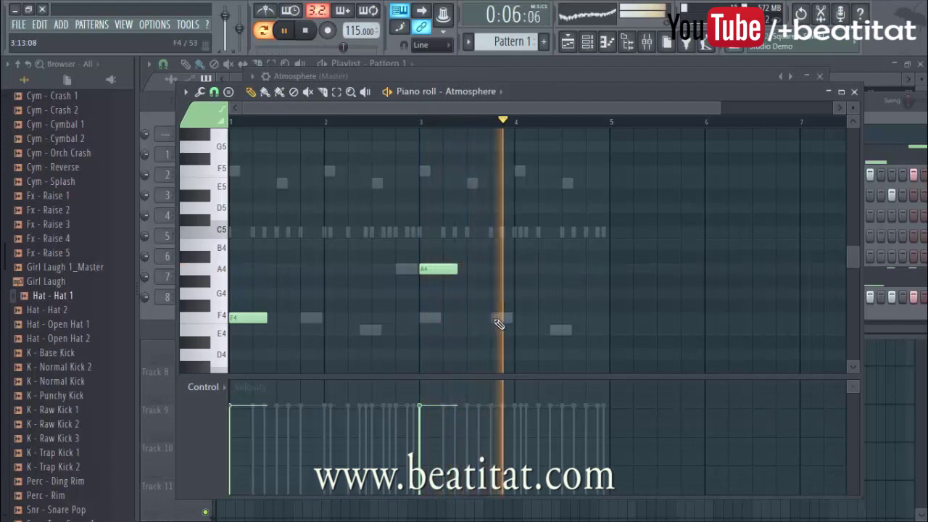
Step: Place an E4 note in the second half of bar 4, reposition the channel rack, mute Sakura and restart playback
click(573, 332)
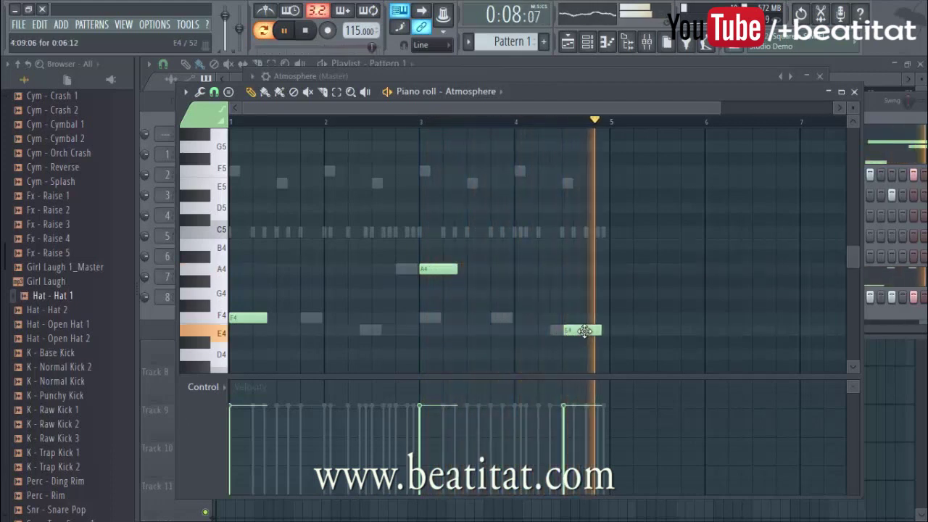
click(391, 92)
click(395, 95)
key(space)
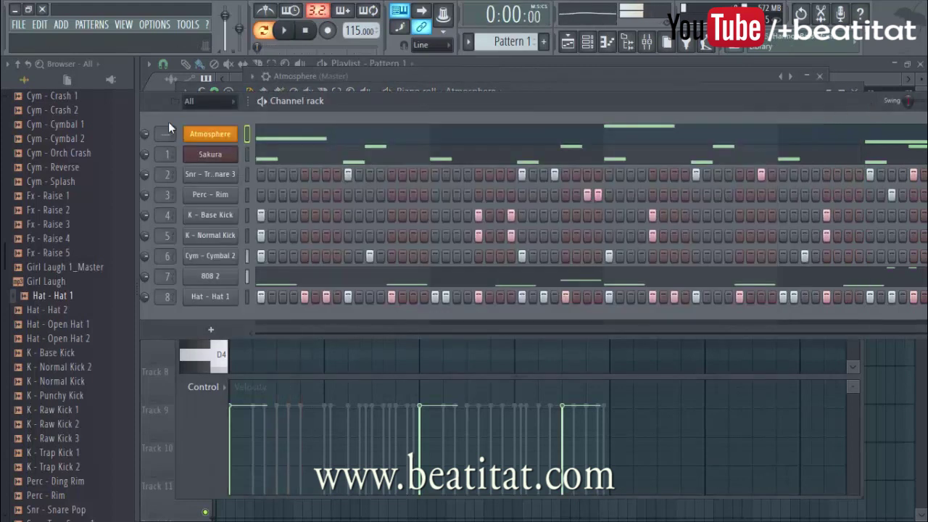
drag(373, 101, 478, 98)
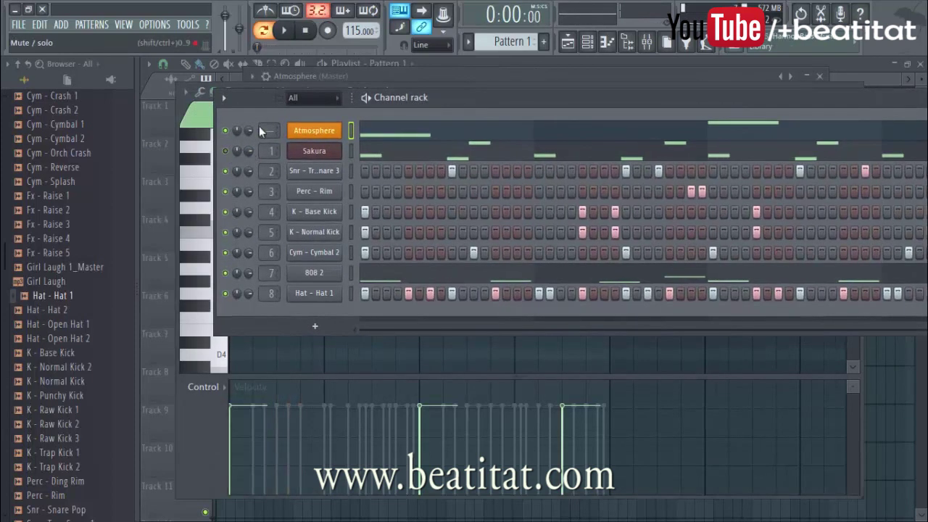
key(space)
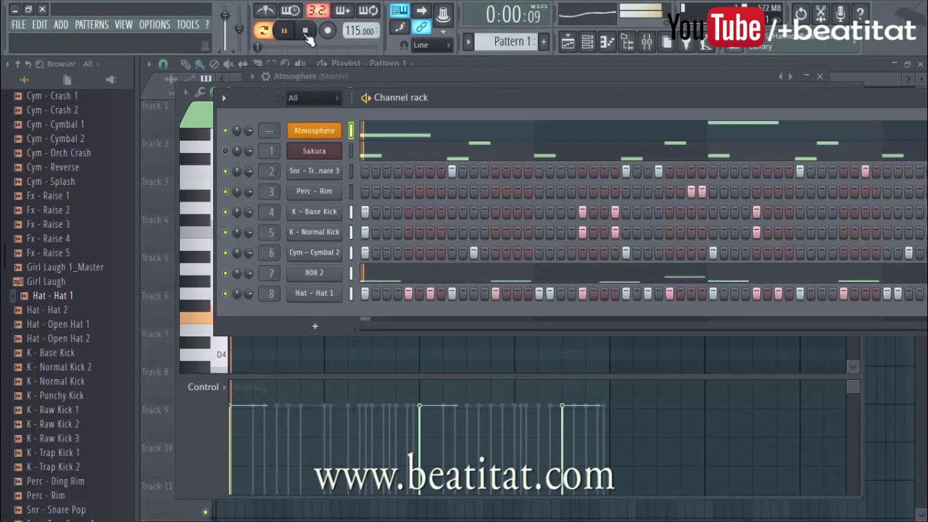
Step: Audition the Sytrus presets after Atmosphere during playback, including Black dwarf star and Bright, settle on Breath and close the plugin
click(472, 142)
click(896, 105)
click(341, 134)
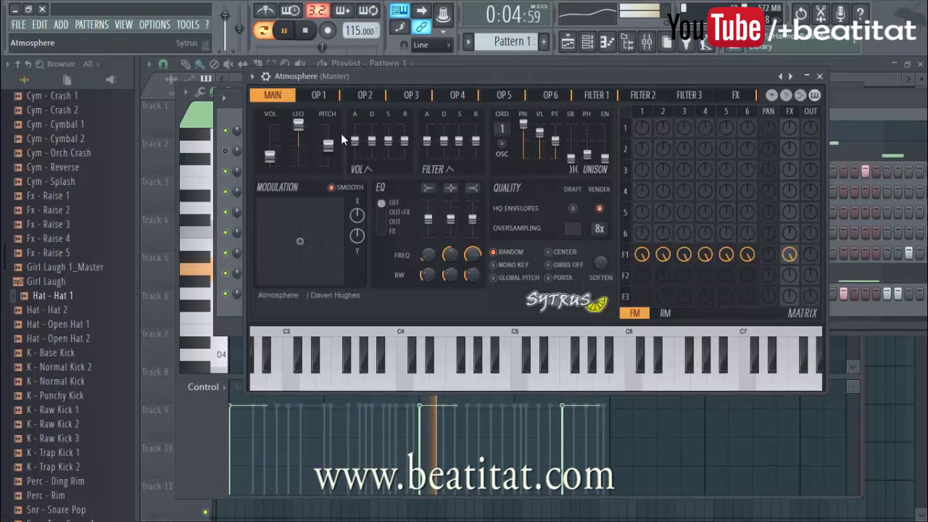
click(799, 83)
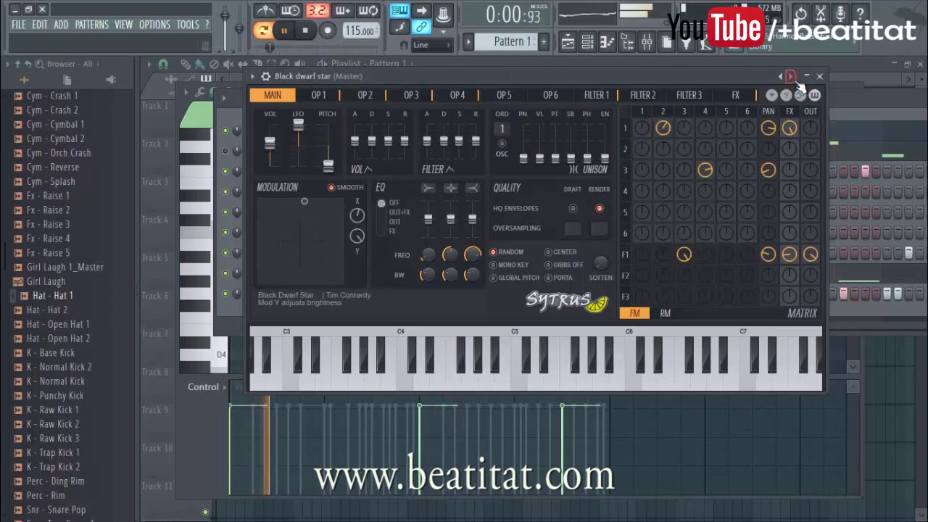
click(801, 84)
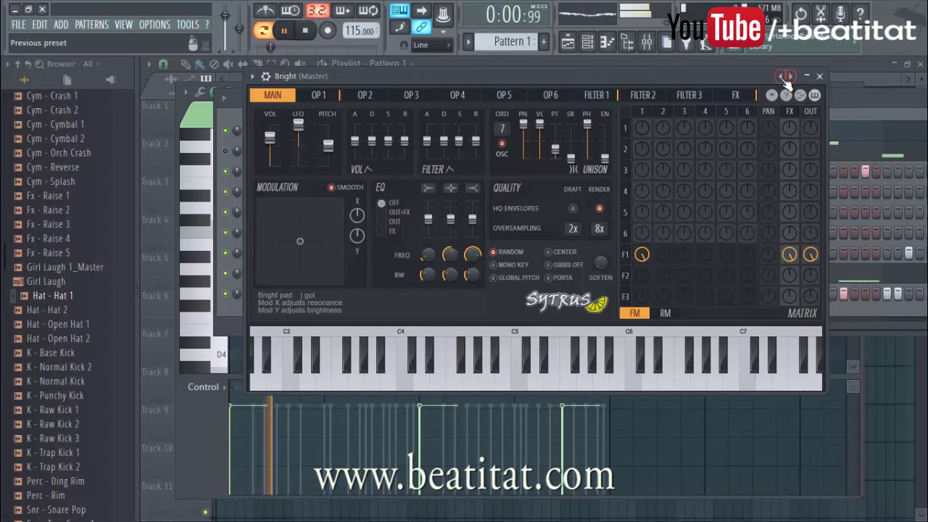
key(space)
key(space)
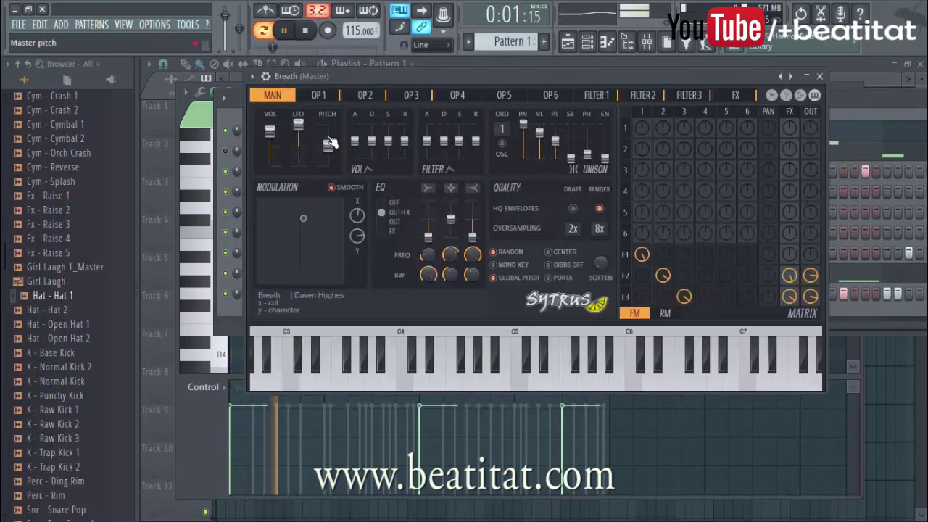
click(820, 76)
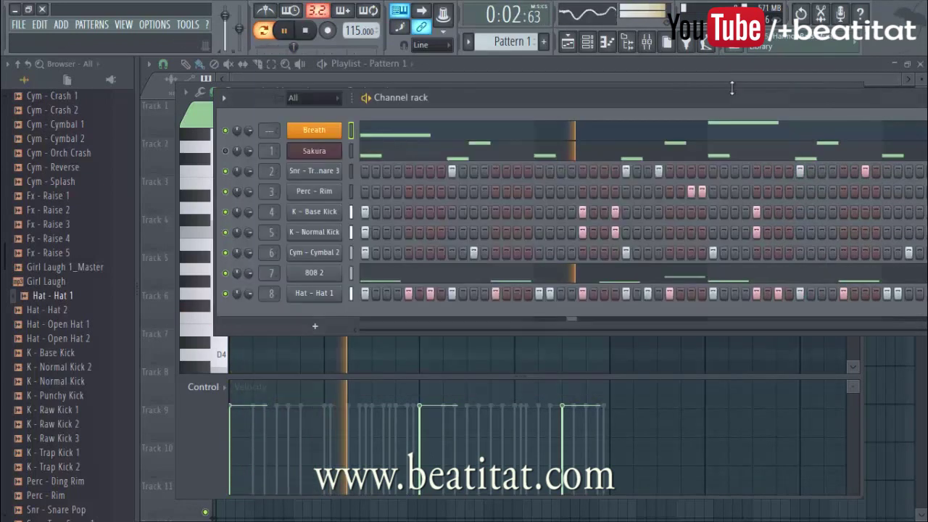
Step: Route the Breath channel to mixer track 9 and lower that track's fader
click(318, 132)
click(266, 76)
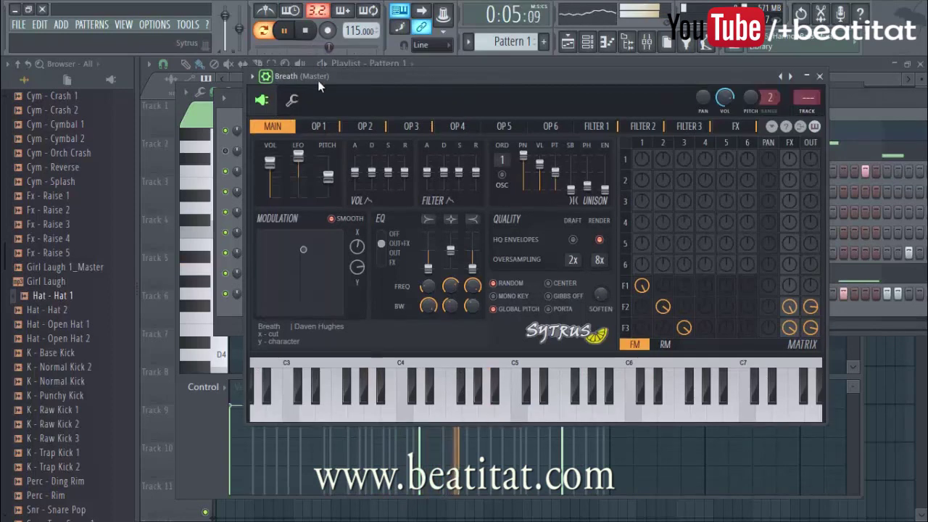
click(805, 112)
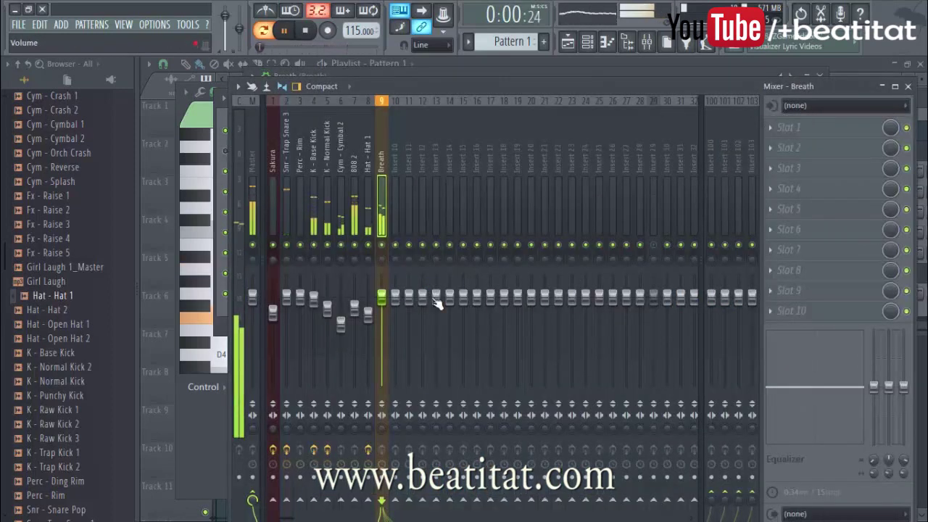
Step: Add Gross Beat to slot 1 of the Breath track, load its Momentary preset with 1/2 Speed and close it after starting playback
click(839, 135)
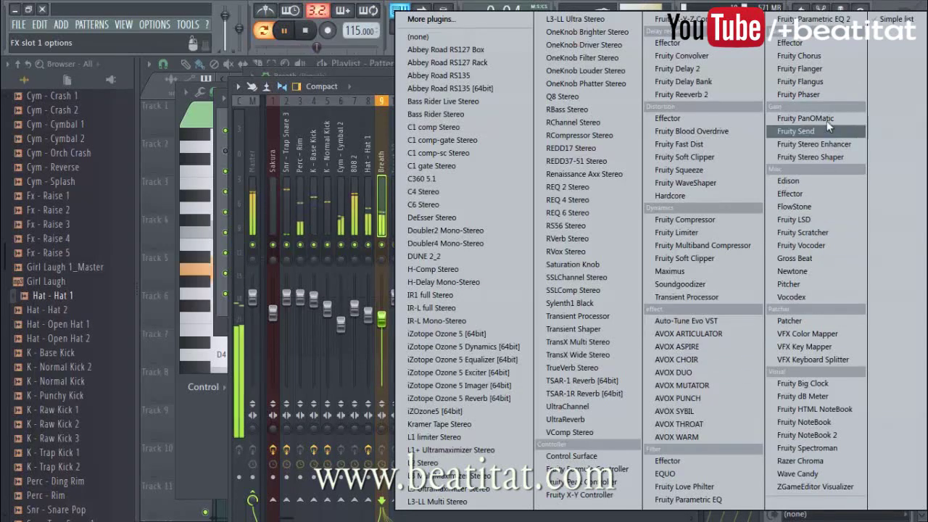
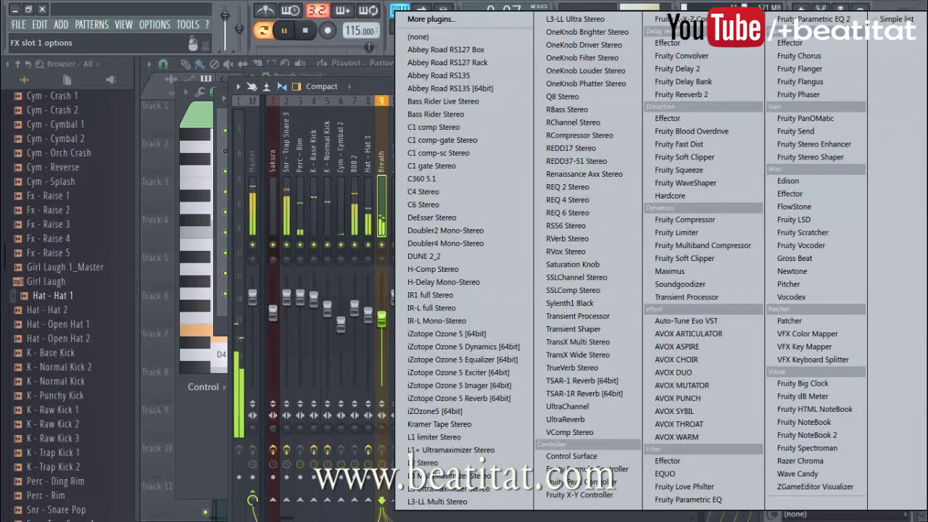
click(806, 262)
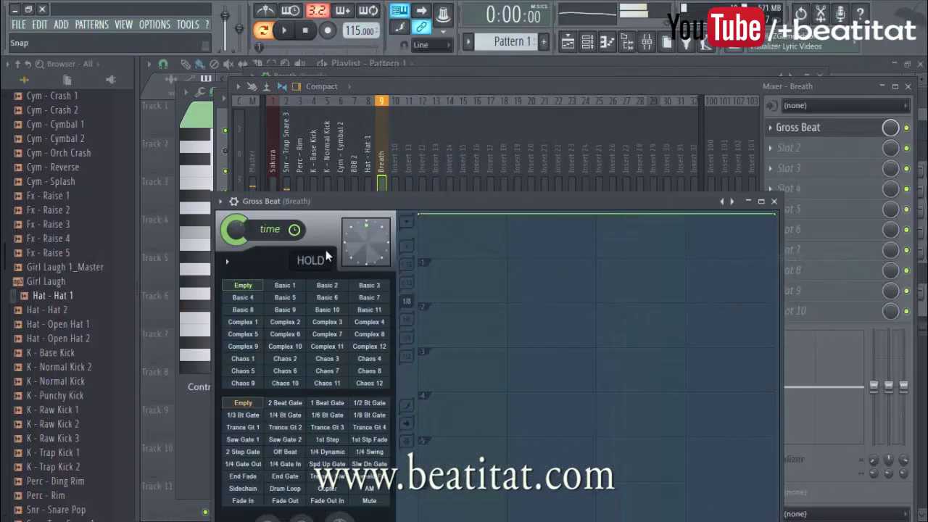
click(233, 204)
mouse_move(243, 240)
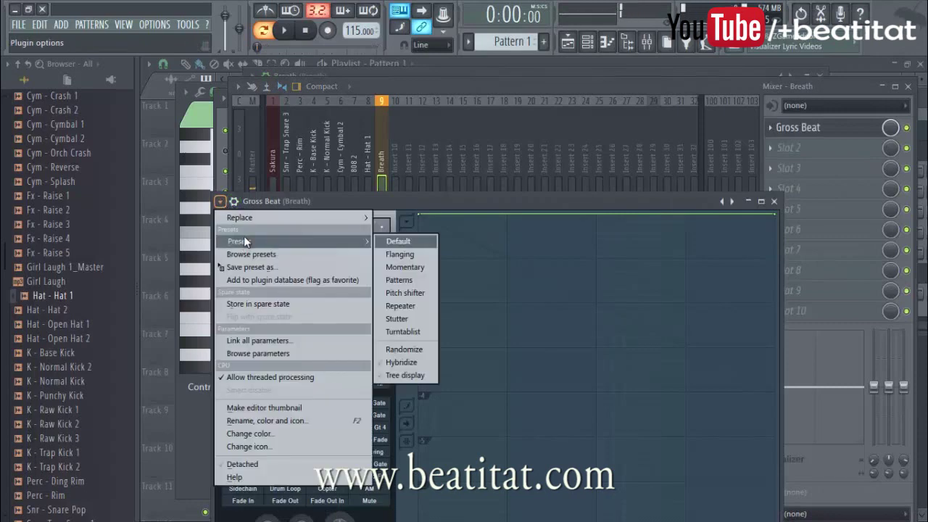
click(406, 267)
click(327, 370)
key(space)
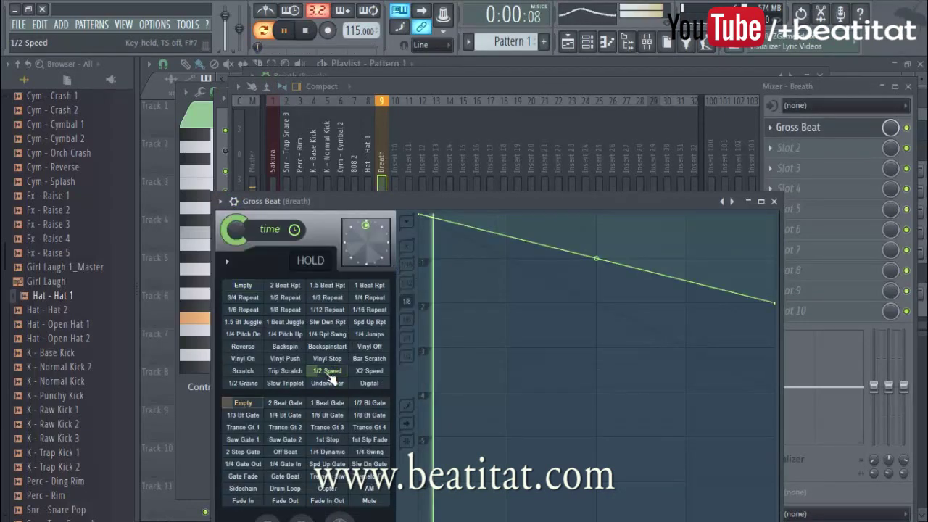
click(774, 201)
Step: Add Fruity Reeverb 2 to slot 3 of the Breath track, lower the dry level slightly, raise the wet level and close it
click(799, 168)
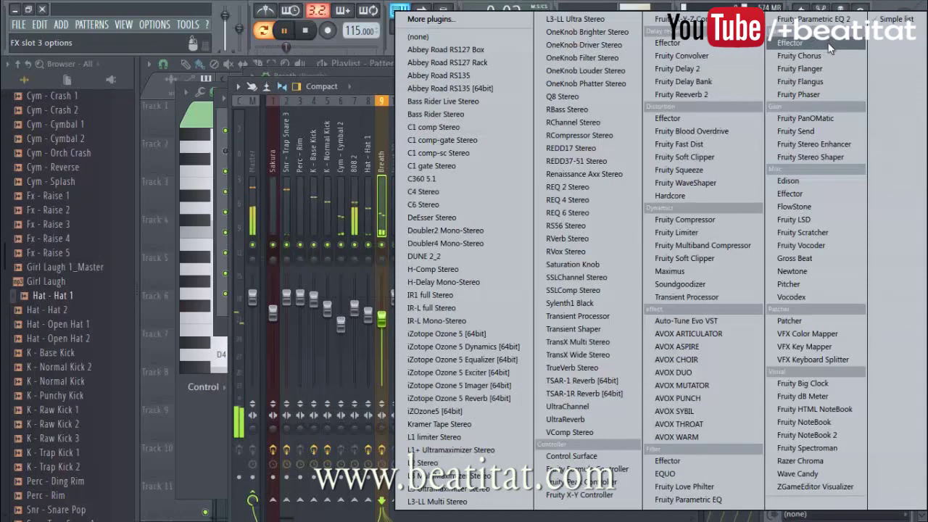
click(731, 95)
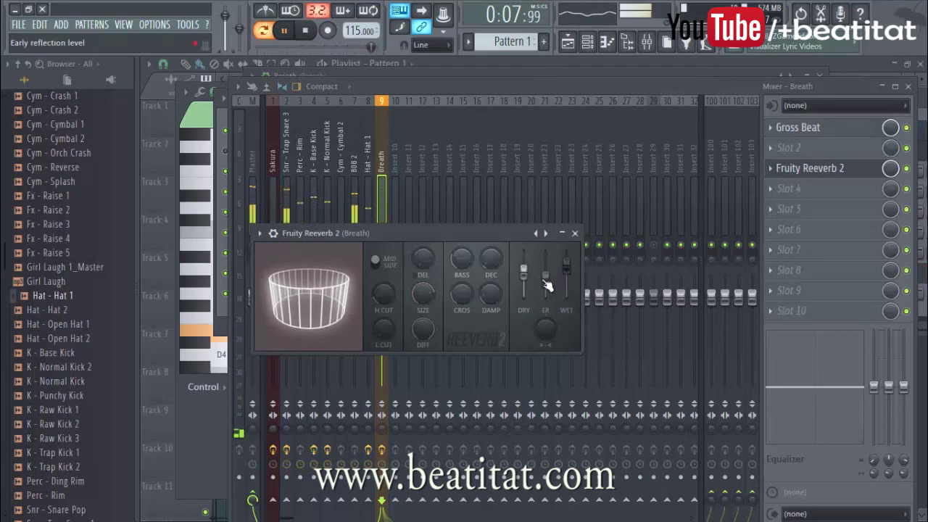
key(space)
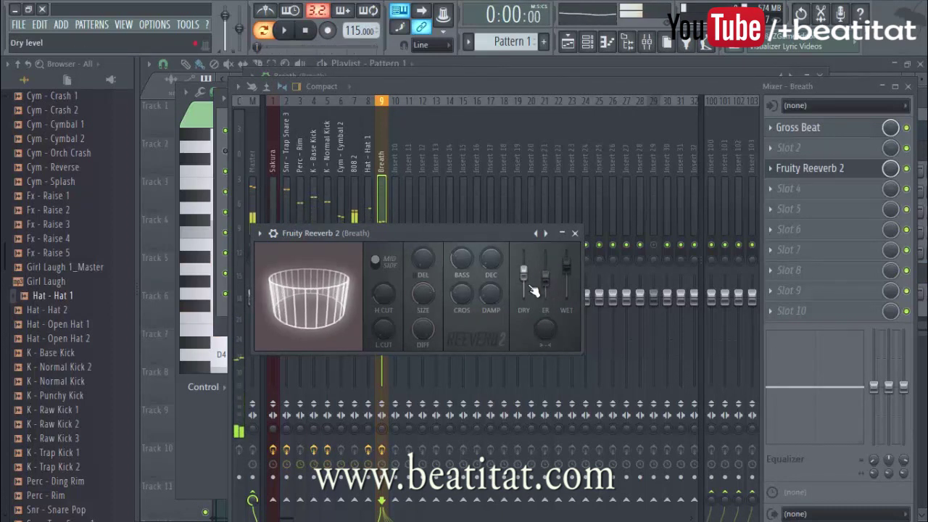
drag(566, 266, 566, 263)
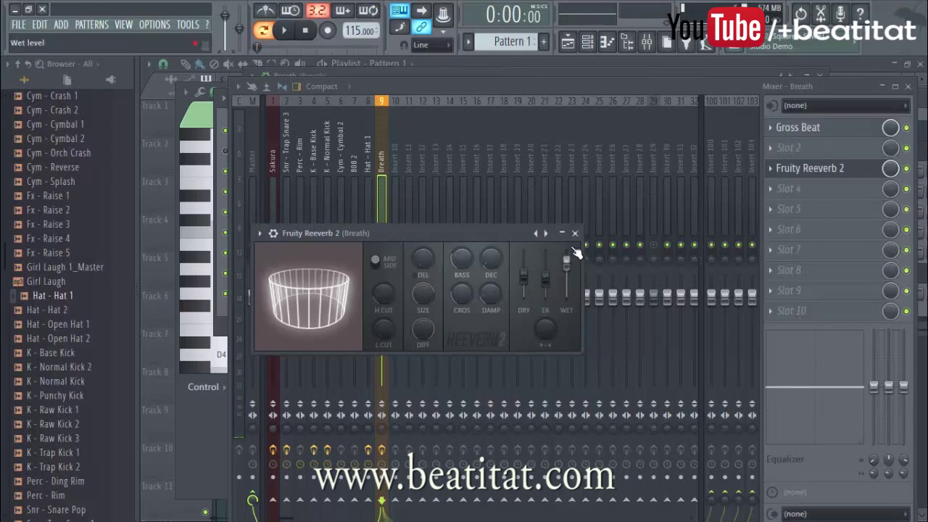
drag(467, 257, 471, 262)
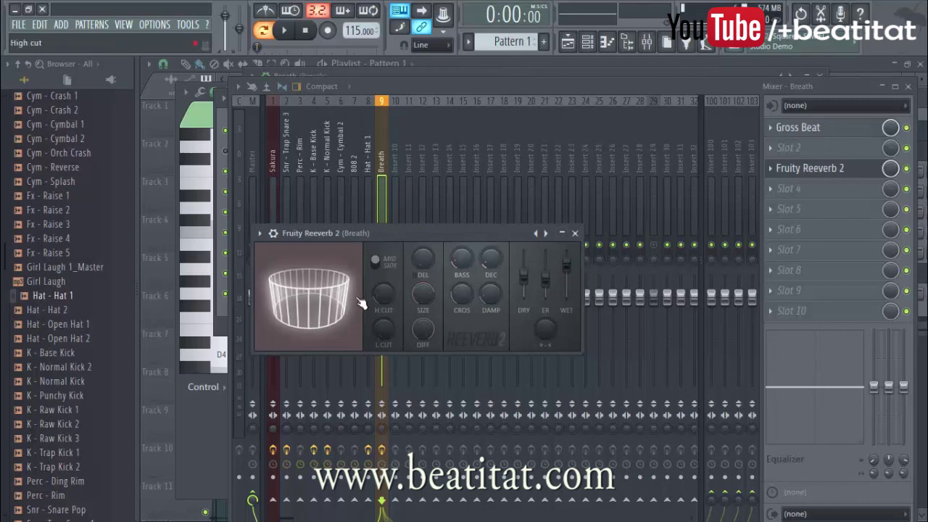
click(575, 234)
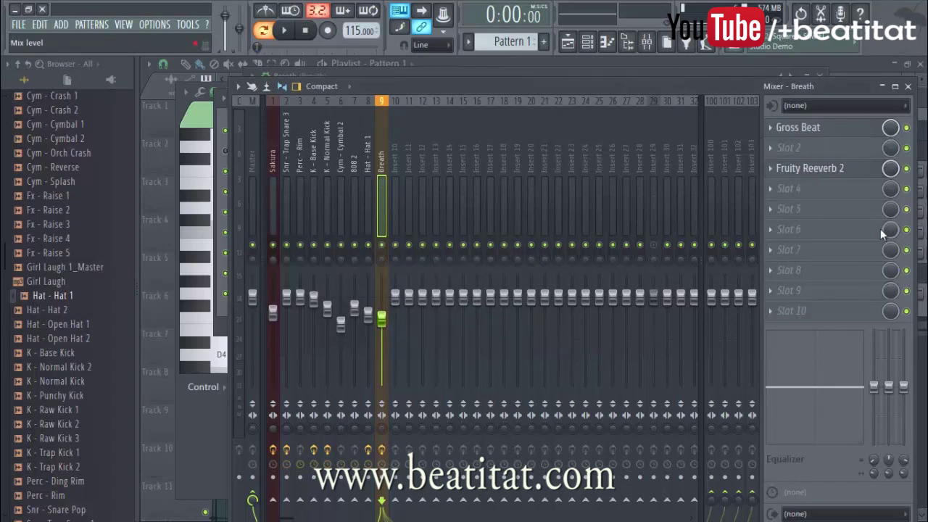
Step: Add Fruity Stereo Enhancer to slot 4 with stereo separation at 33% separated, start playback and close both effect windows
click(808, 196)
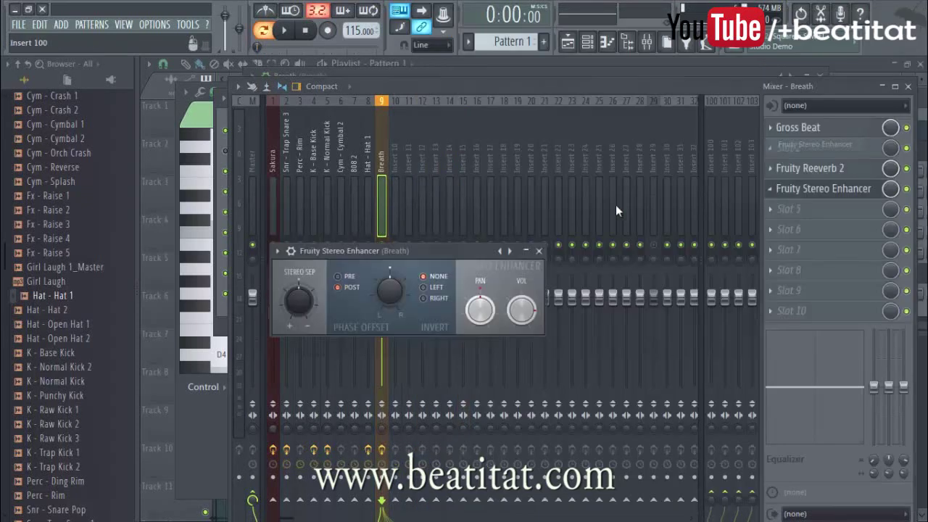
click(818, 149)
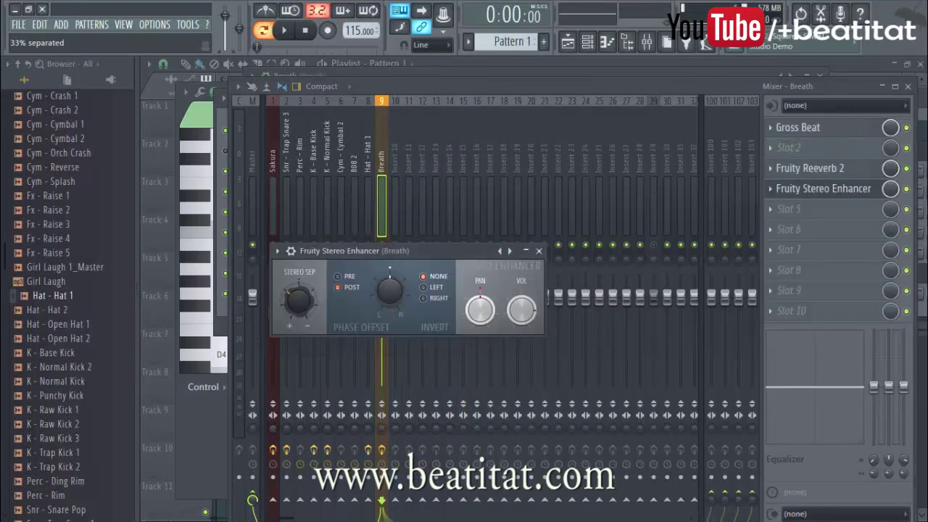
click(820, 169)
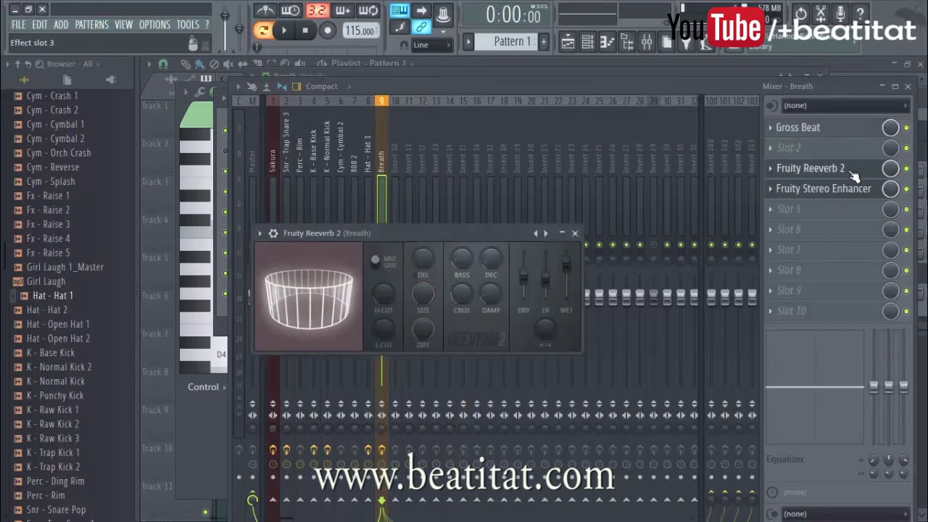
click(822, 194)
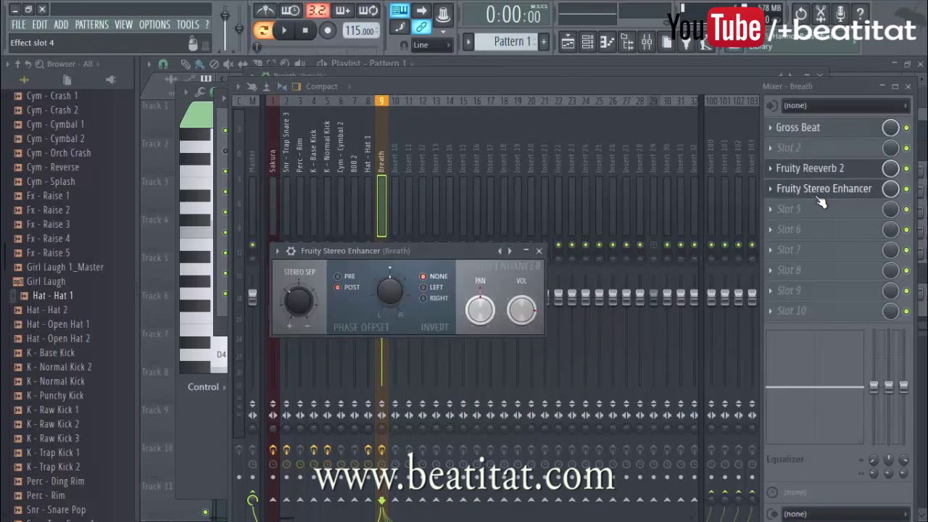
click(540, 251)
key(space)
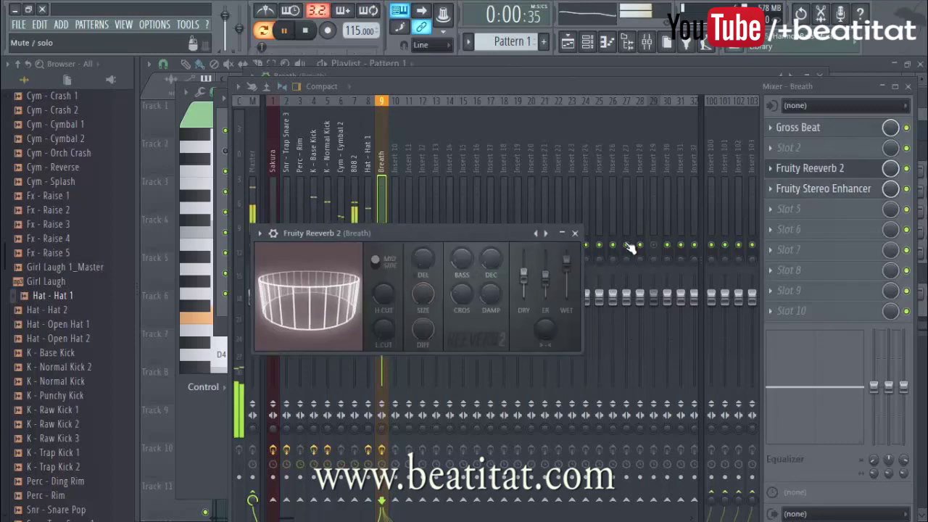
click(578, 232)
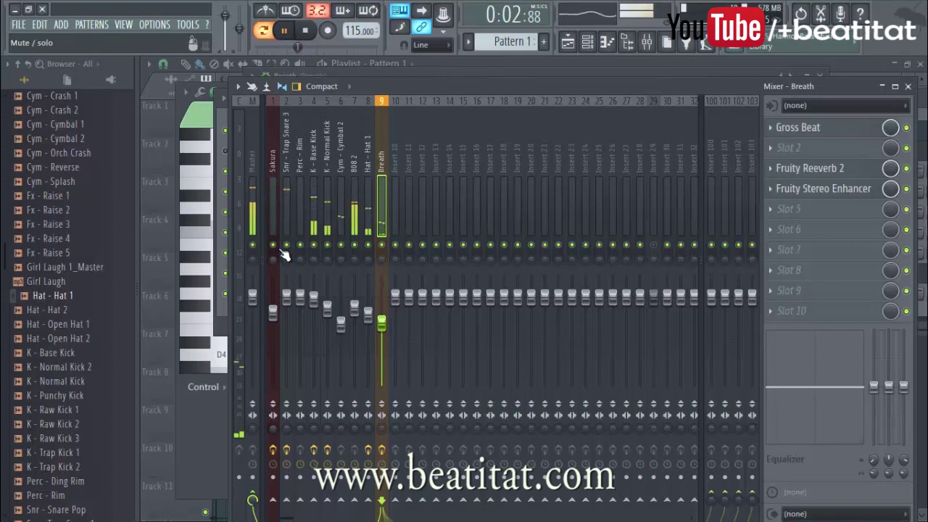
Step: Unmute the Sakura channel, restart playback and lower the Breath track's mixer fader slightly
click(727, 72)
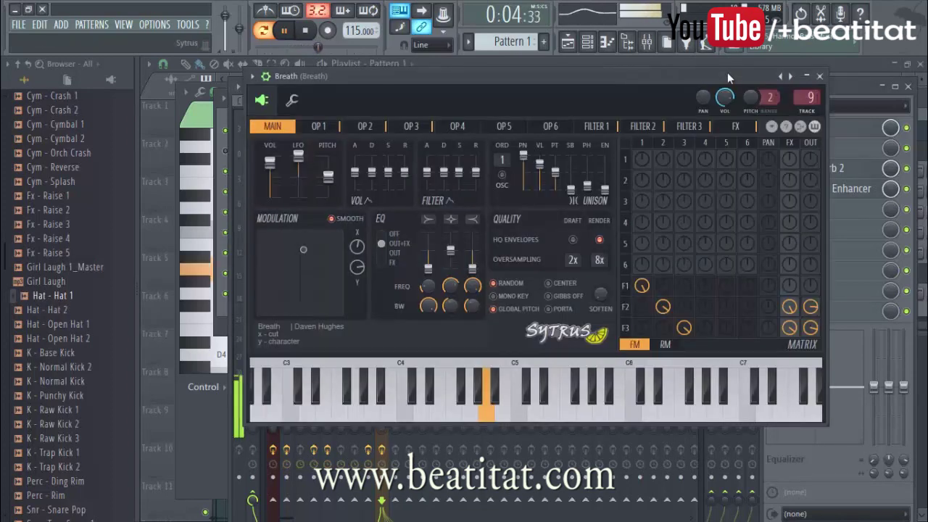
click(923, 119)
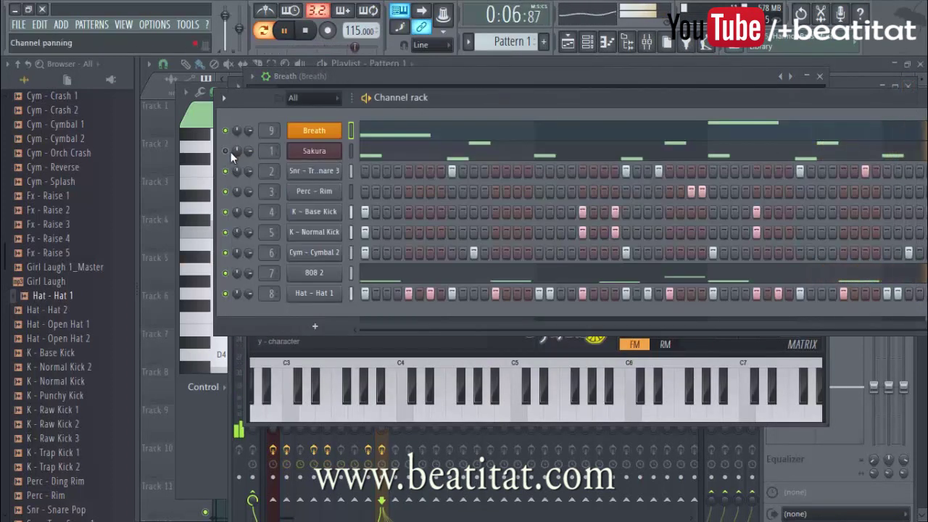
key(space)
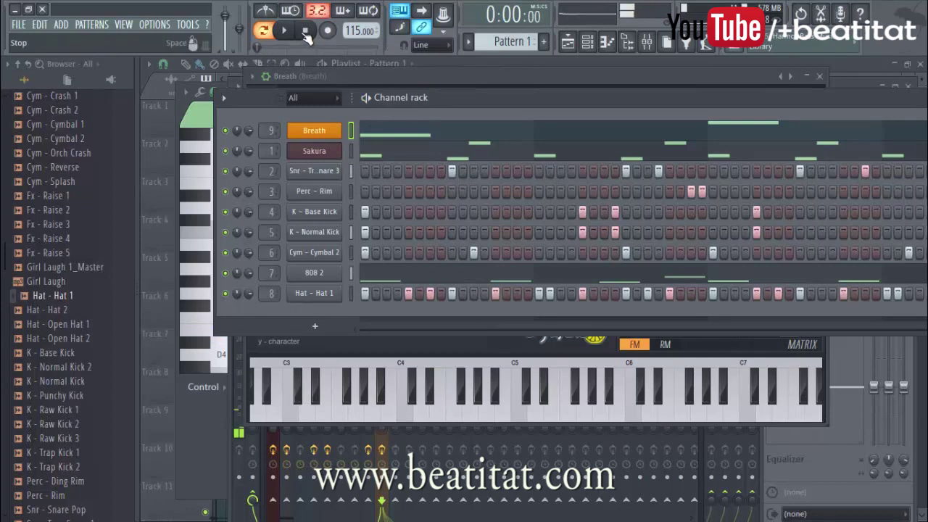
key(space)
click(760, 473)
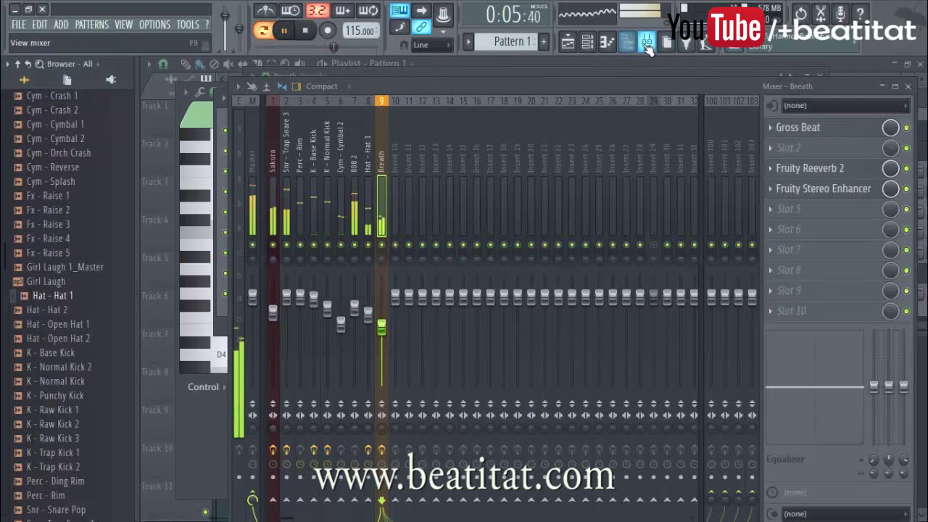
Step: Return to the channel rack, preview Cym - Orch Crash in AT Sound Kit 1, collapse that folder and stop playback
click(604, 41)
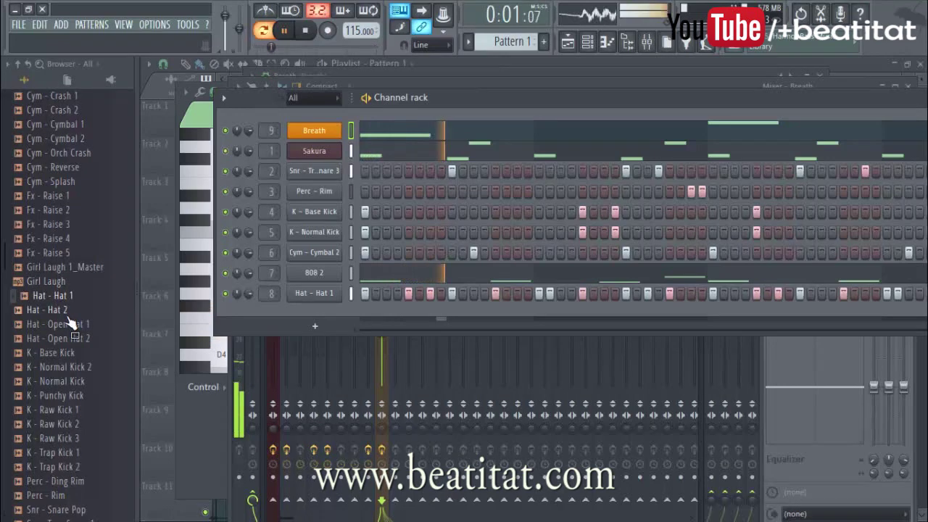
scroll(66, 297, up, 6)
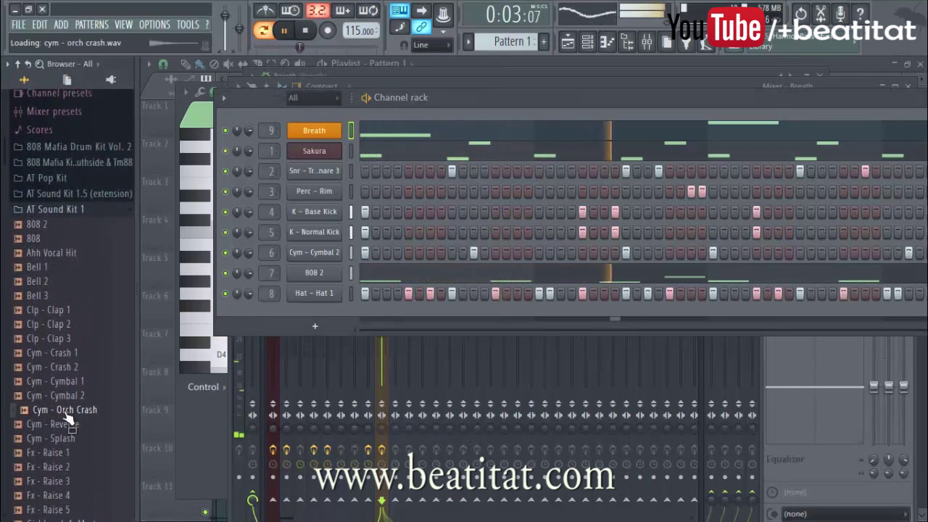
click(58, 210)
key(space)
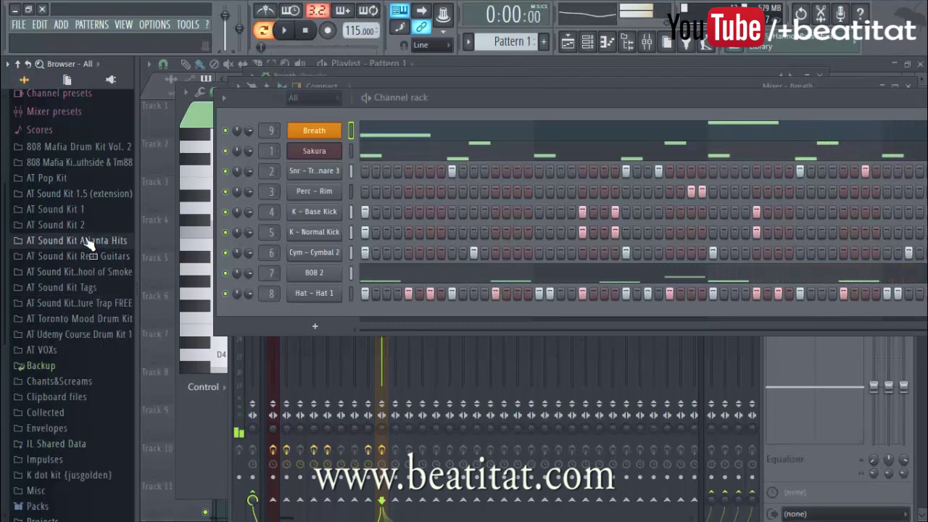
Step: Look through the FX - VOX samples in the AT Sound Kit Atlanta Hits folder, then collapse both folders
click(85, 242)
click(71, 290)
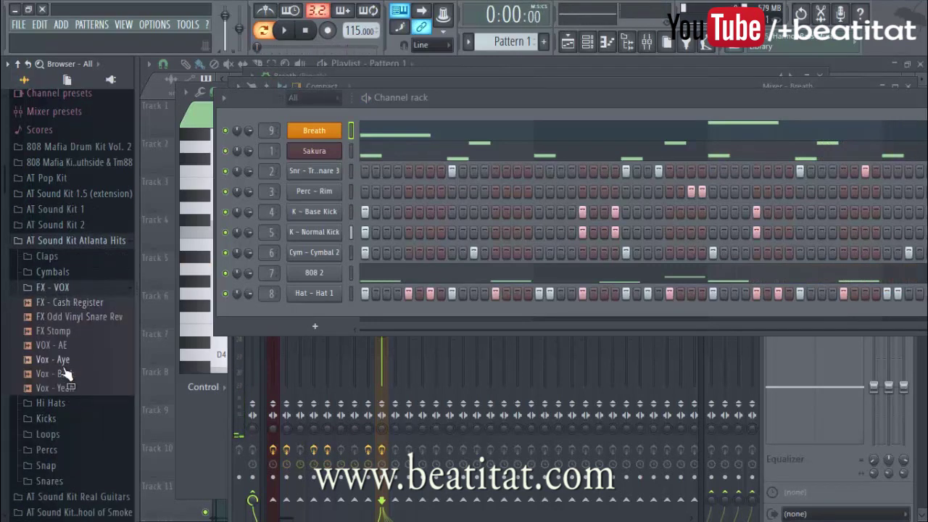
click(93, 290)
click(91, 243)
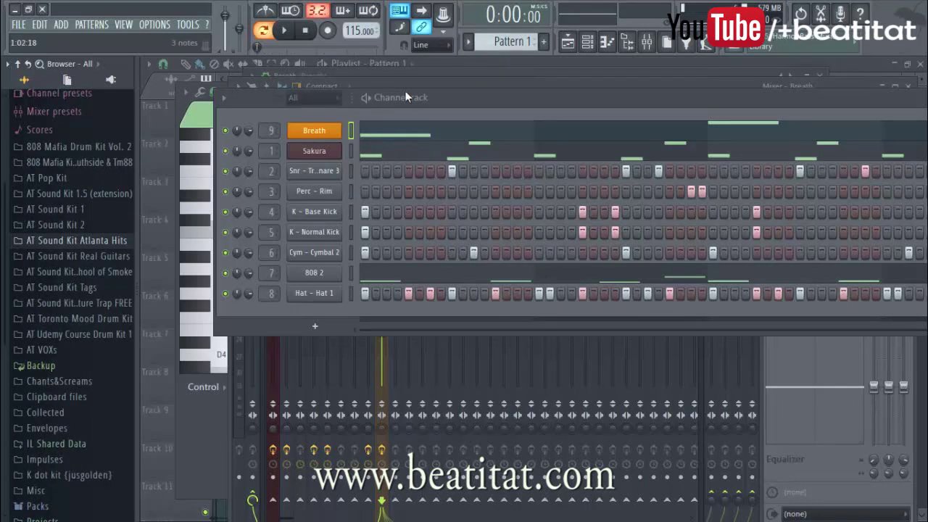
Step: Reposition the channel rack, then show the playlist and split the Pattern 1 clip into separate patterns by channel
drag(668, 103, 702, 86)
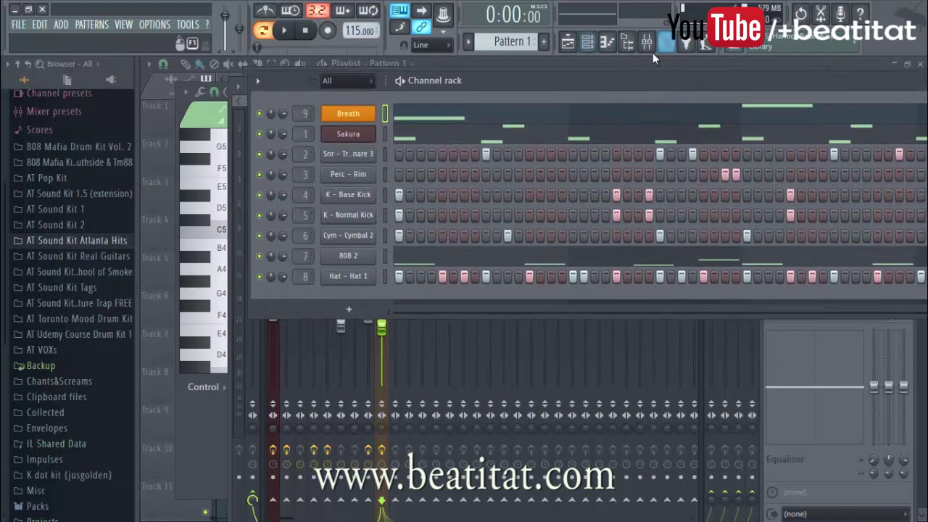
click(568, 42)
drag(351, 157, 304, 79)
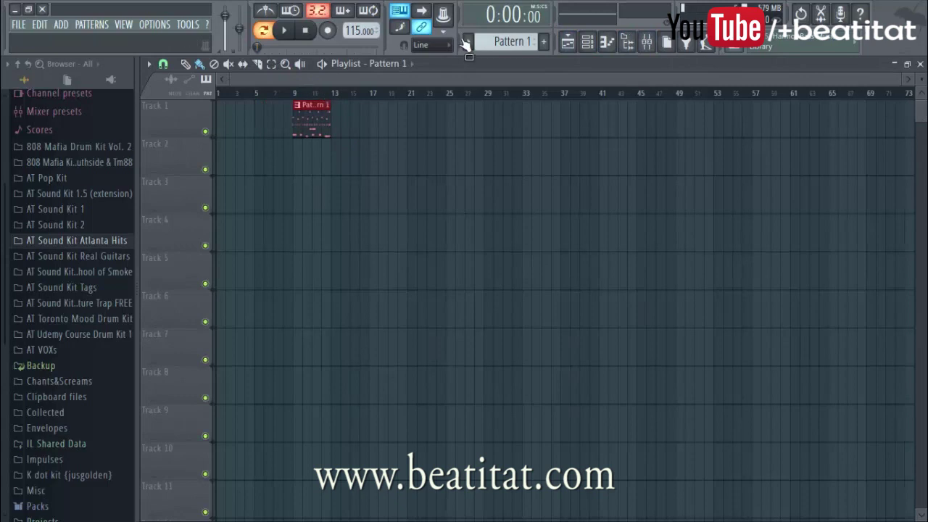
click(472, 43)
click(566, 209)
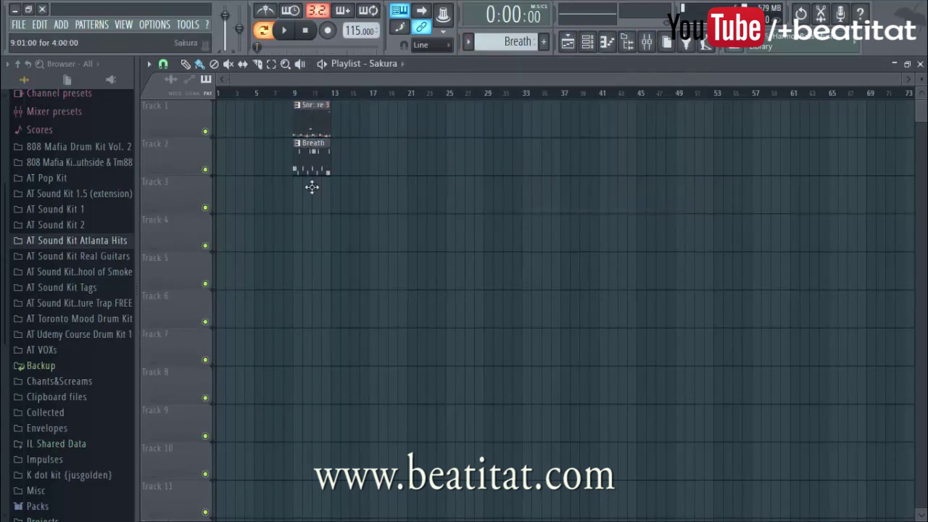
Step: Spread the stacked clips over separate playlist tracks, with Sakura on Track 3 and the drums and 808 from Track 5 to Track 11
drag(295, 200, 308, 181)
drag(309, 124, 312, 275)
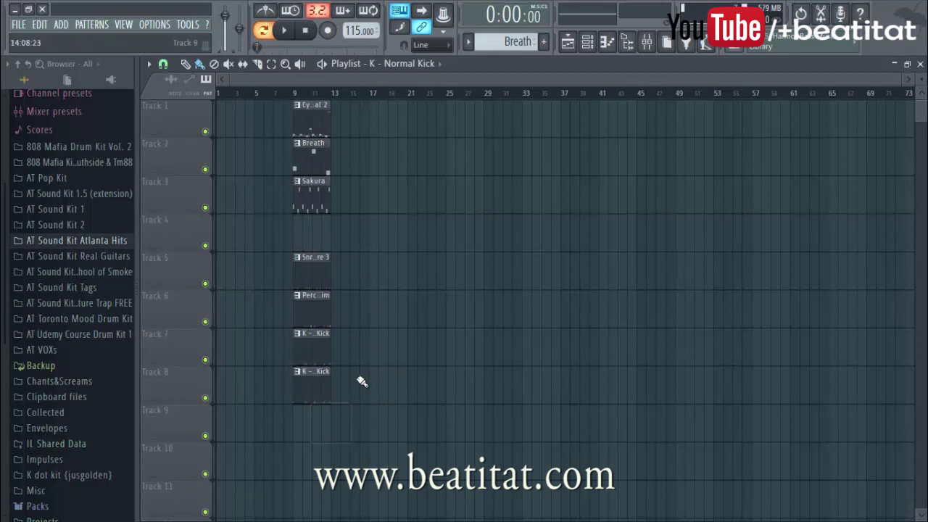
drag(319, 123, 339, 237)
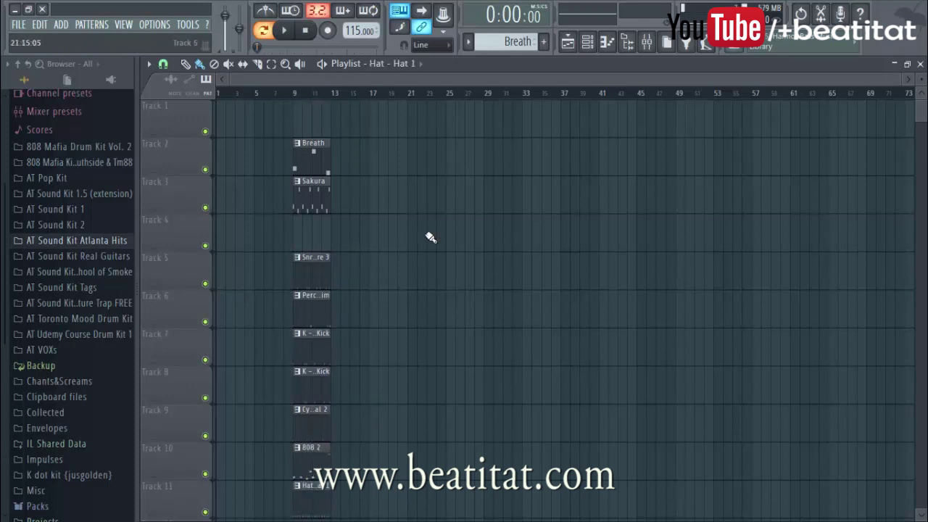
Step: Place all clips as two consecutive copies at bars 17 and 21, and fill in hat clips from bar 9
key(ctrl+a)
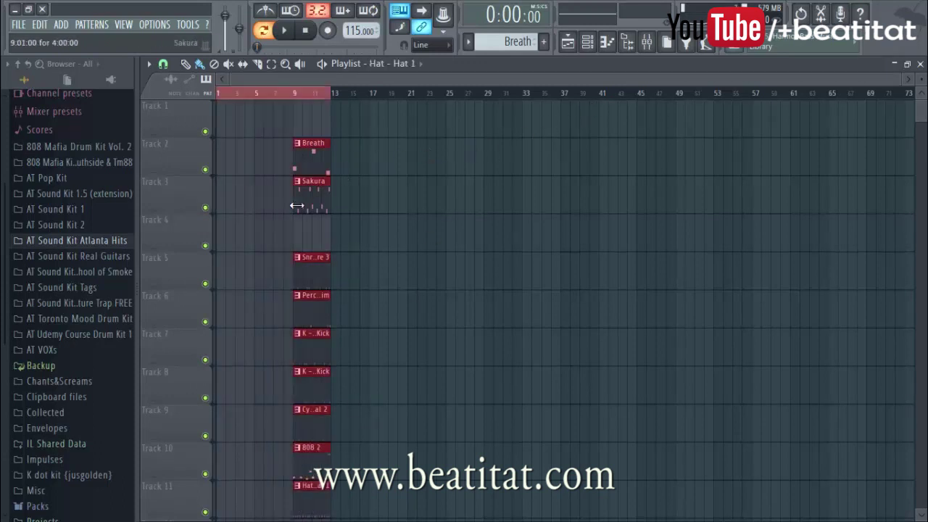
drag(312, 204, 422, 192)
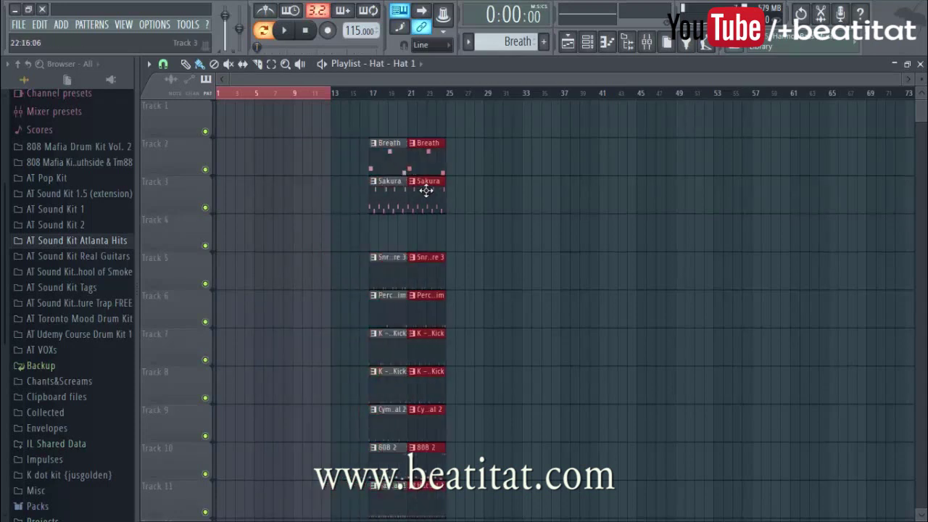
click(557, 206)
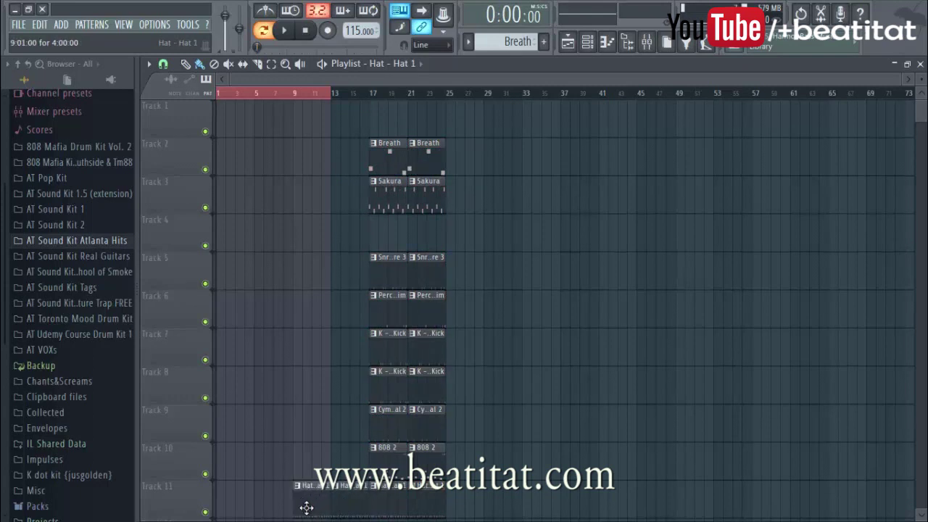
Step: Fill the Sakura track with clips from bar 1 up to bar 17 and play the arrangement from the start
double_click(297, 94)
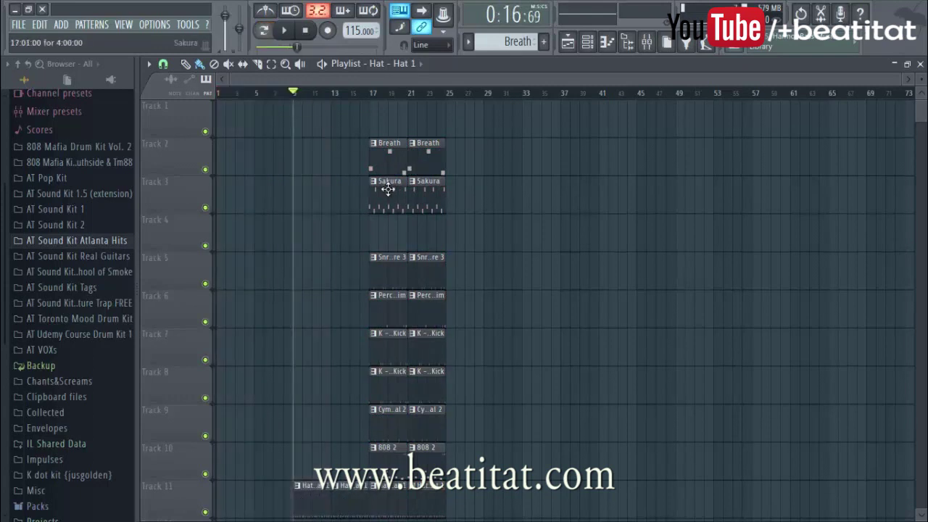
drag(311, 212, 284, 222)
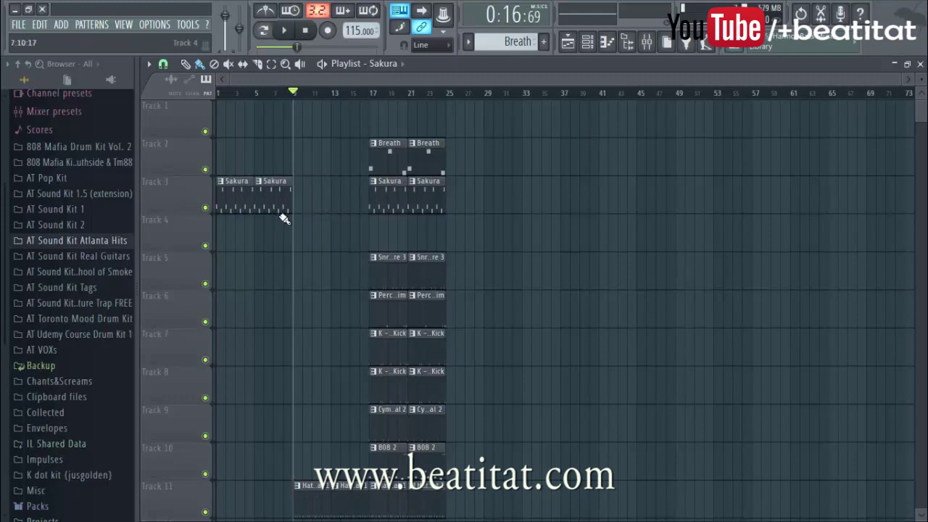
key(space)
scroll(402, 98, up, 1)
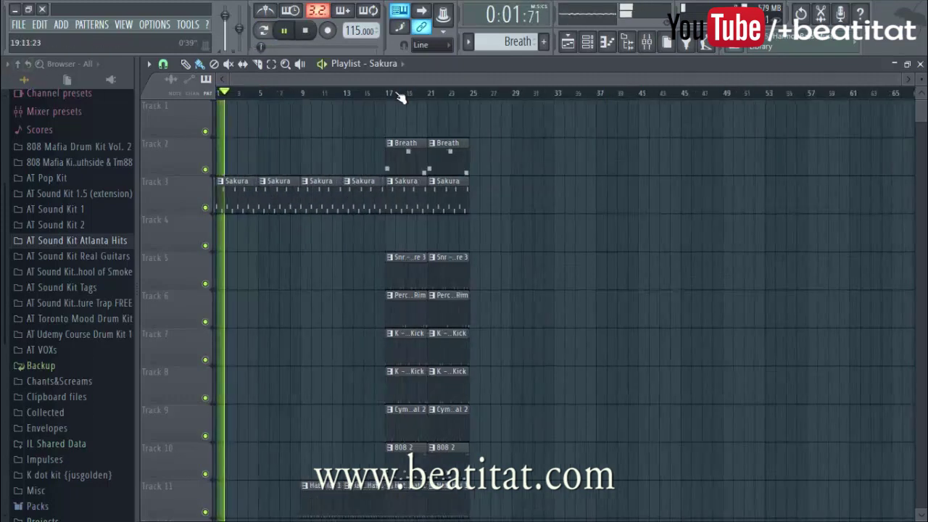
scroll(402, 98, up, 1)
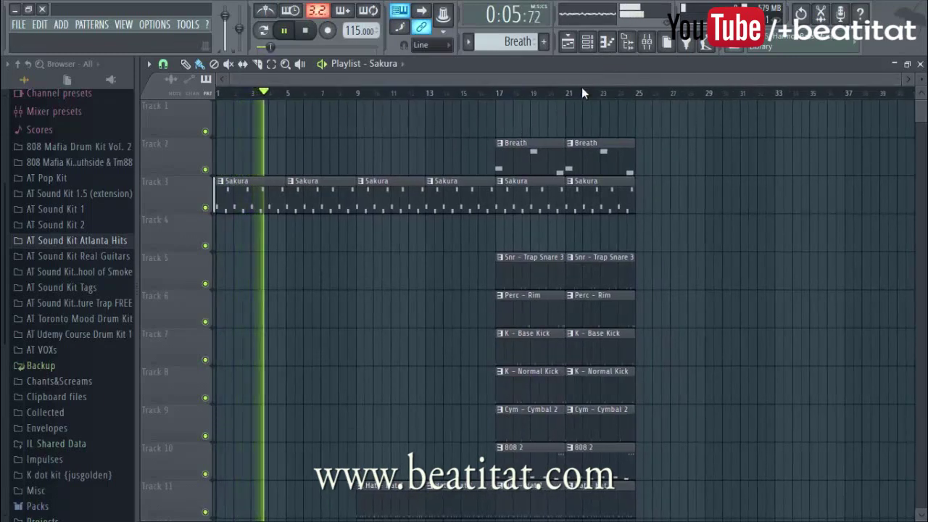
key(space)
Step: Create a new pattern named Plucks Thick
click(546, 44)
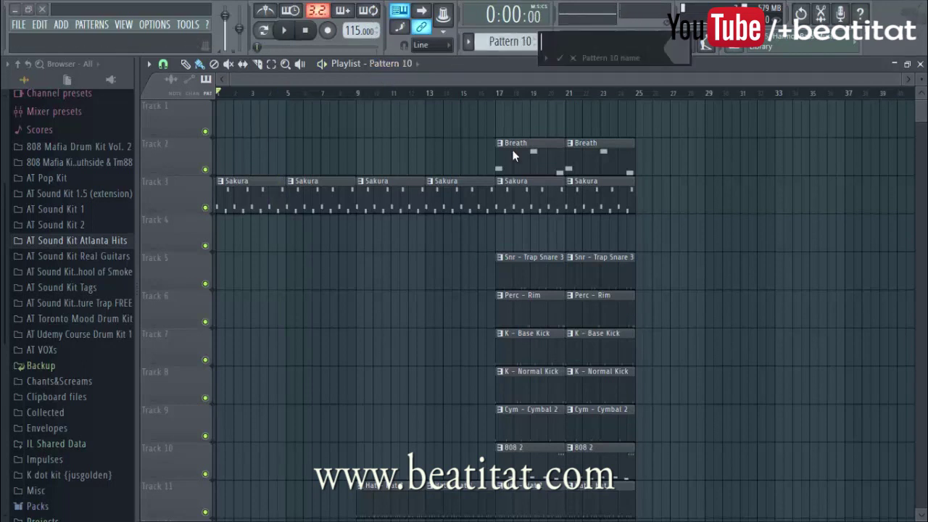
text(Plucks Thick)
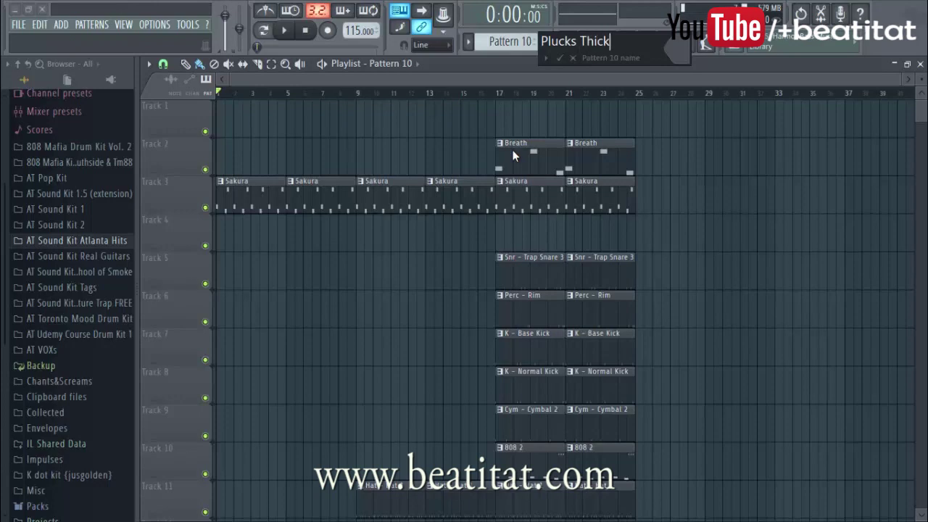
key(Return)
Step: Start playback from bar 9 and place a four-bar Plucks Thick clip on Track 4 at bar 17
drag(568, 80, 828, 59)
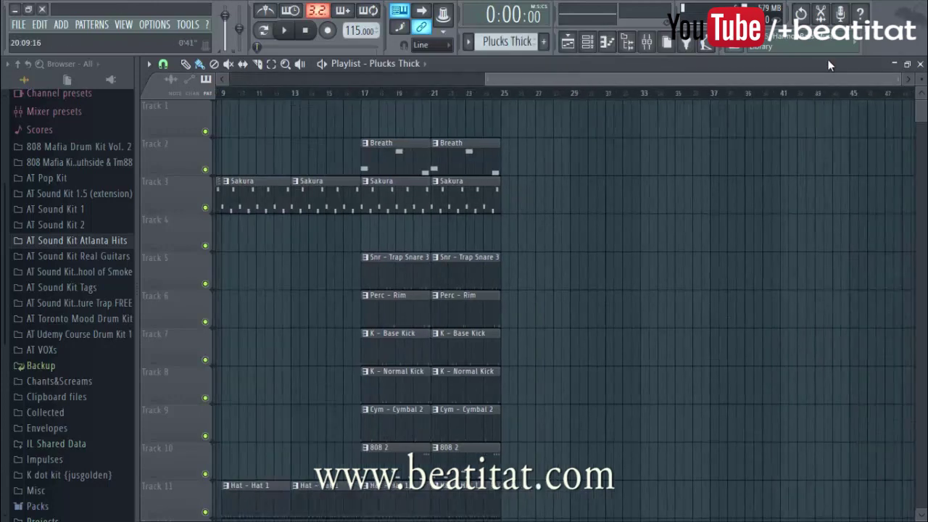
drag(488, 81, 228, 83)
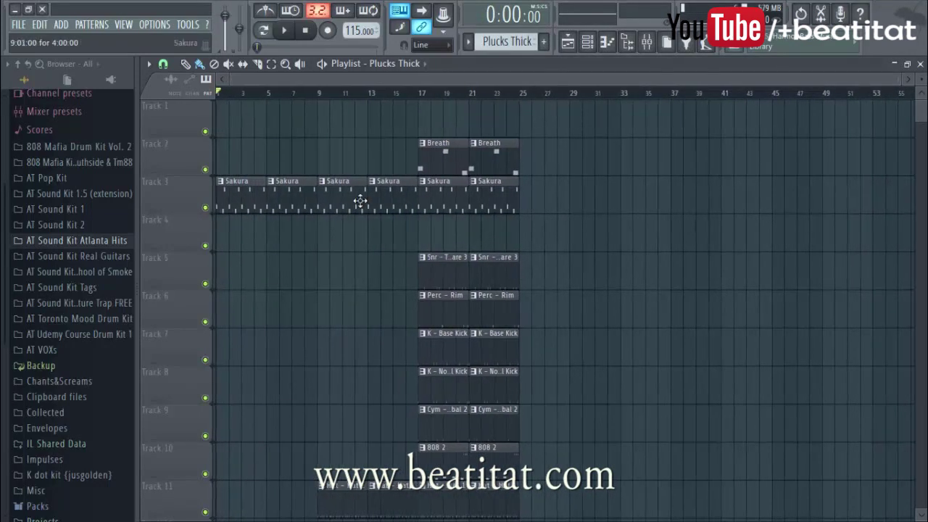
click(318, 94)
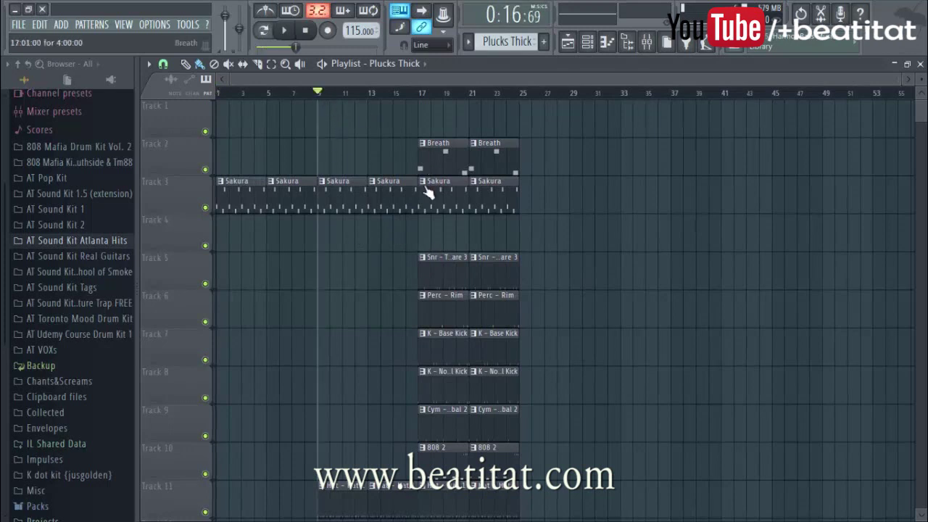
key(space)
click(422, 224)
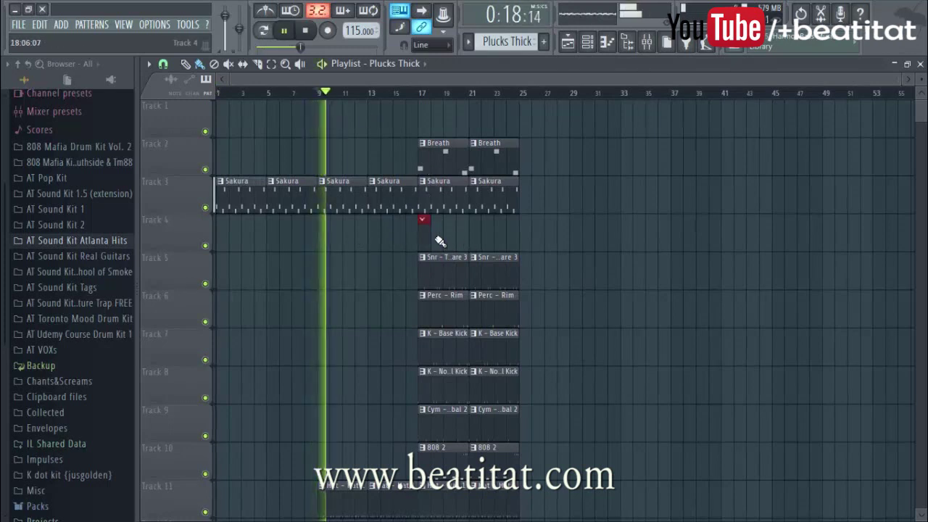
drag(431, 238, 467, 247)
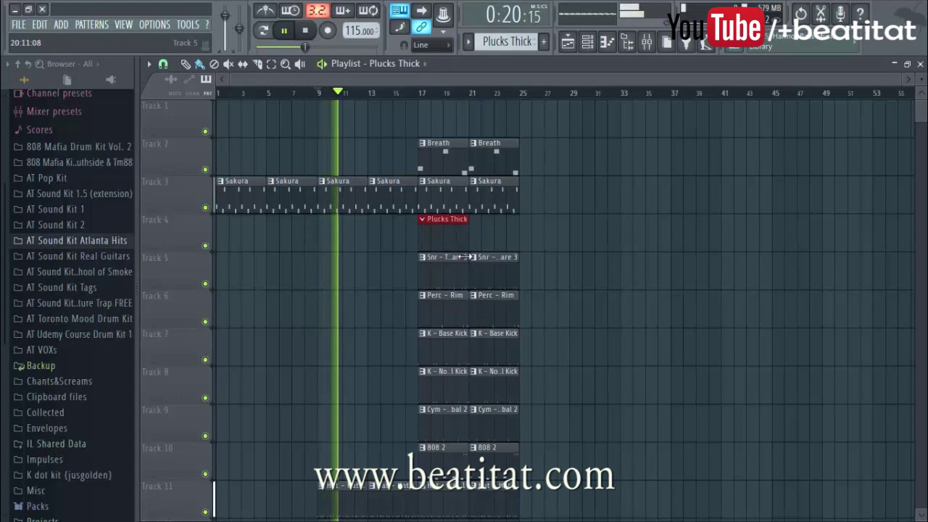
Step: Shift every clip in the playlist up by one track and clear the selection
key(ctrl+a)
key(shift+Up)
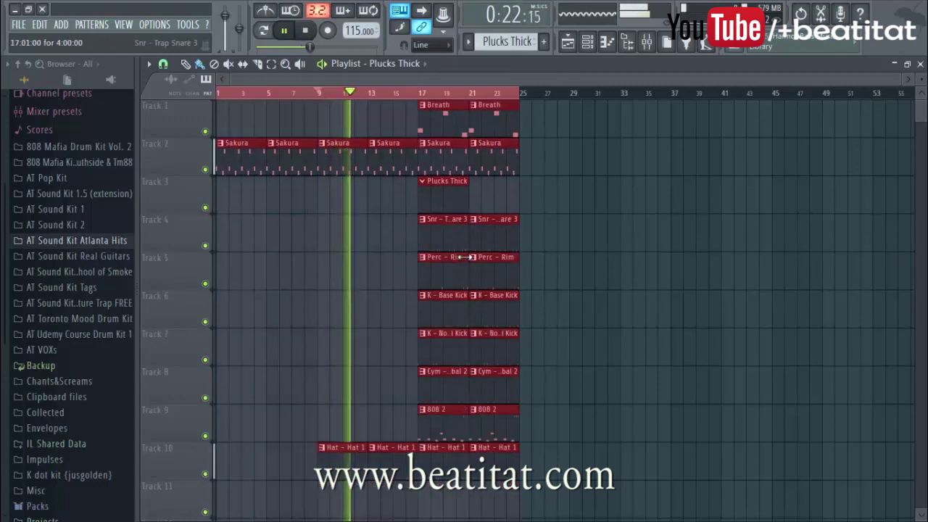
click(589, 151)
Step: Add a second Plucks Thick clip at bar 21 on Track 3, stop playback and set the playhead to bar 17
click(485, 193)
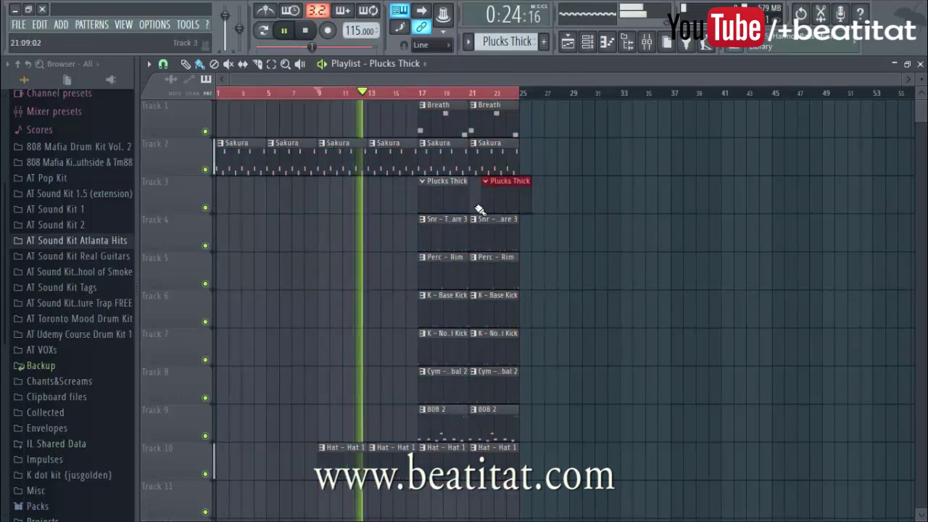
key(space)
click(428, 94)
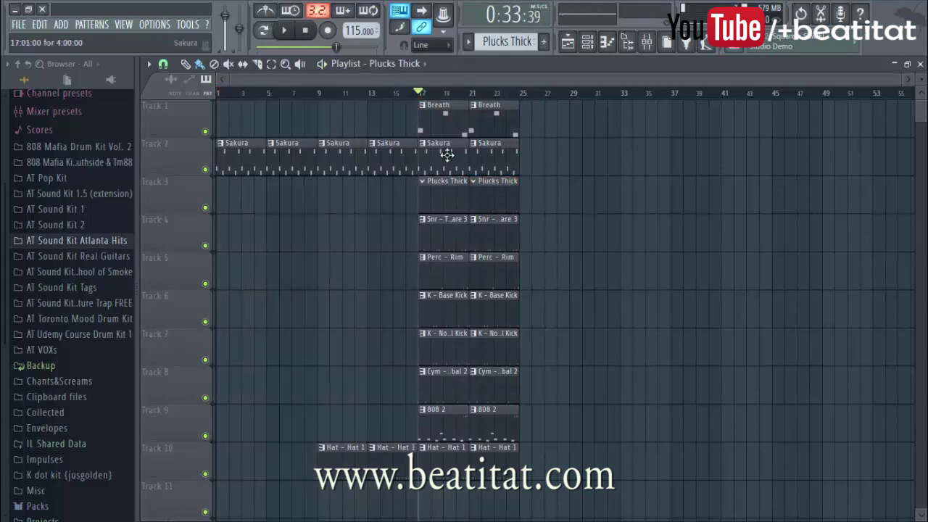
double_click(439, 150)
drag(480, 107, 6, 215)
click(547, 60)
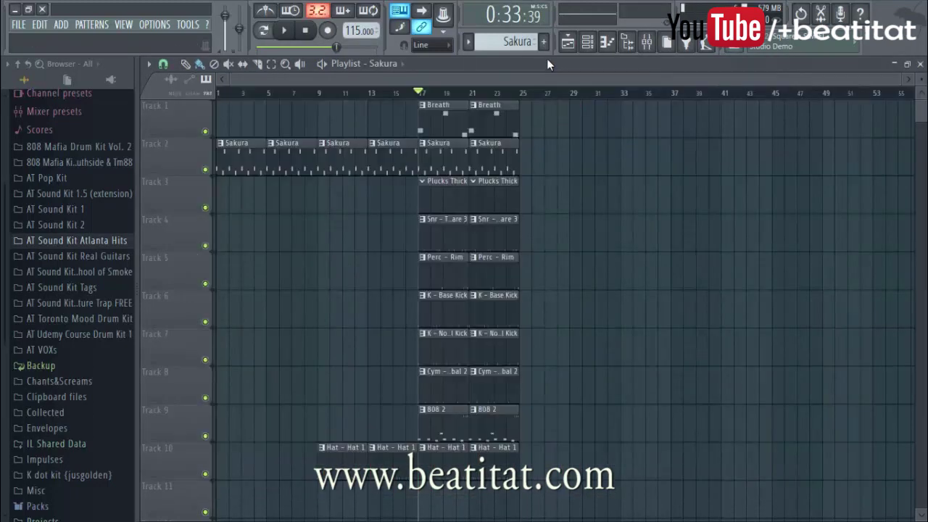
Step: Make Plucks Thick the active pattern and insert a new Sakura instrument above the Breath channel
double_click(428, 209)
right_click(372, 109)
mouse_move(413, 194)
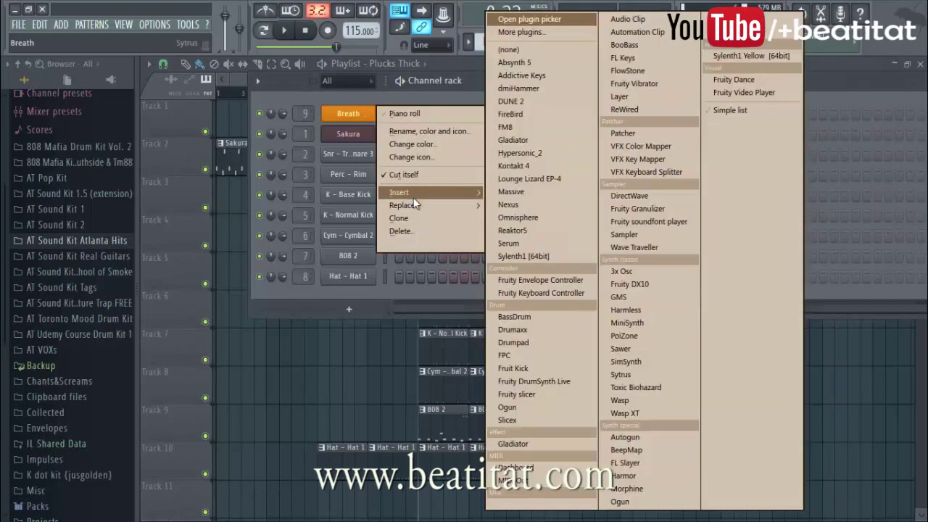
click(727, 32)
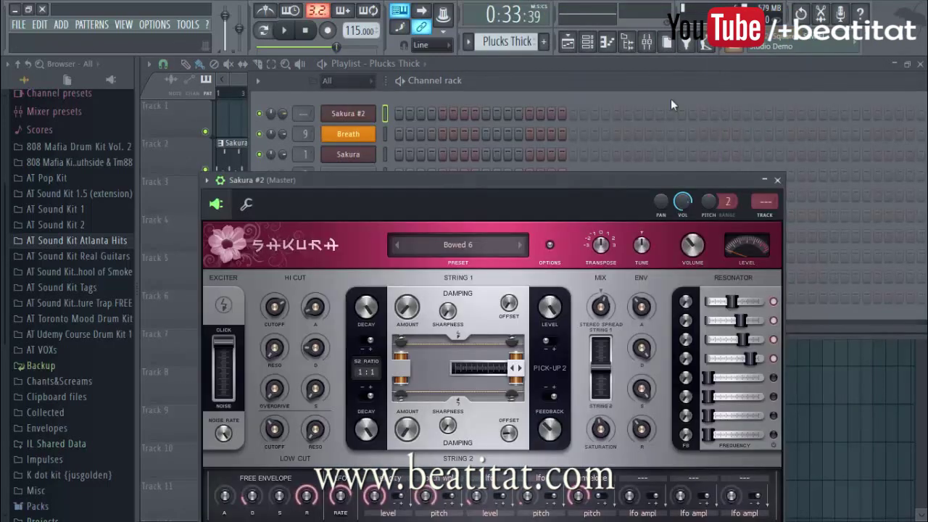
Step: Open the new Sakura instrument's preset library, reposition its window and browse the Eastern Dreams Bank presets
click(473, 240)
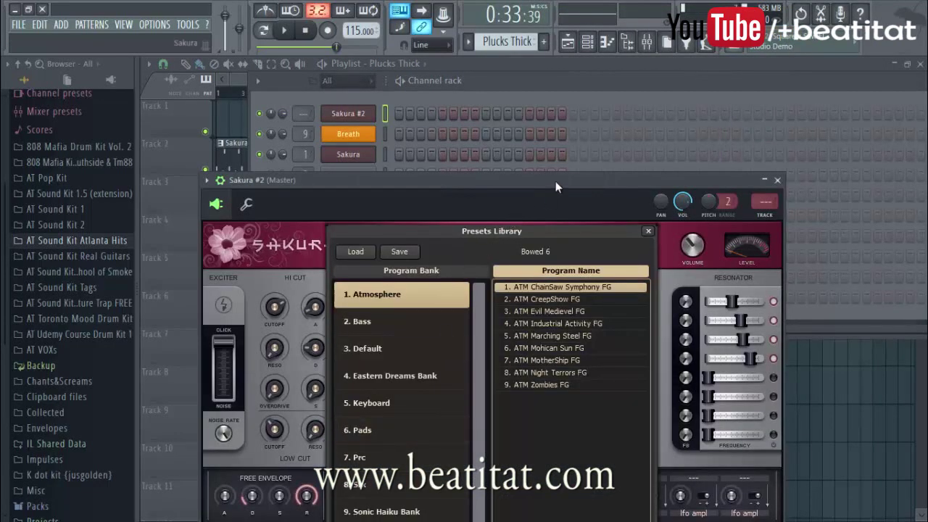
drag(556, 188, 617, 61)
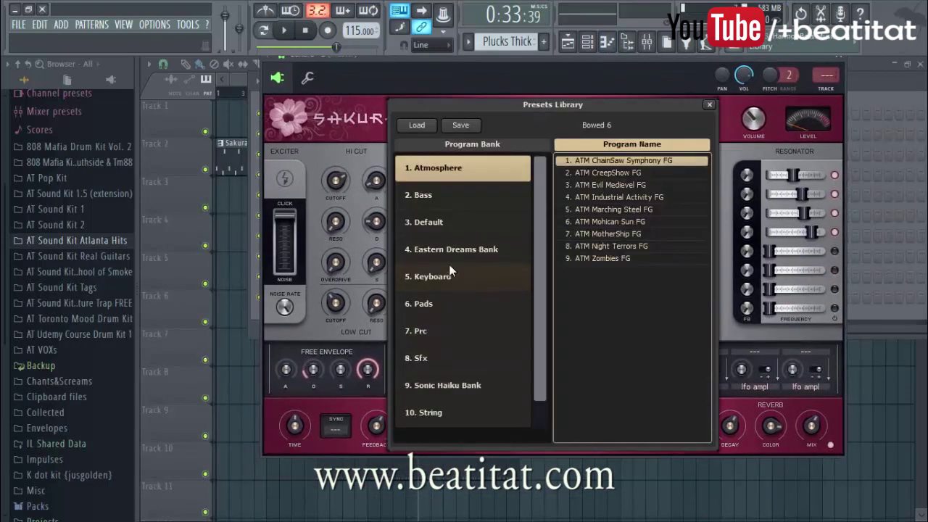
click(451, 250)
scroll(598, 283, down, 8)
scroll(635, 250, up, 2)
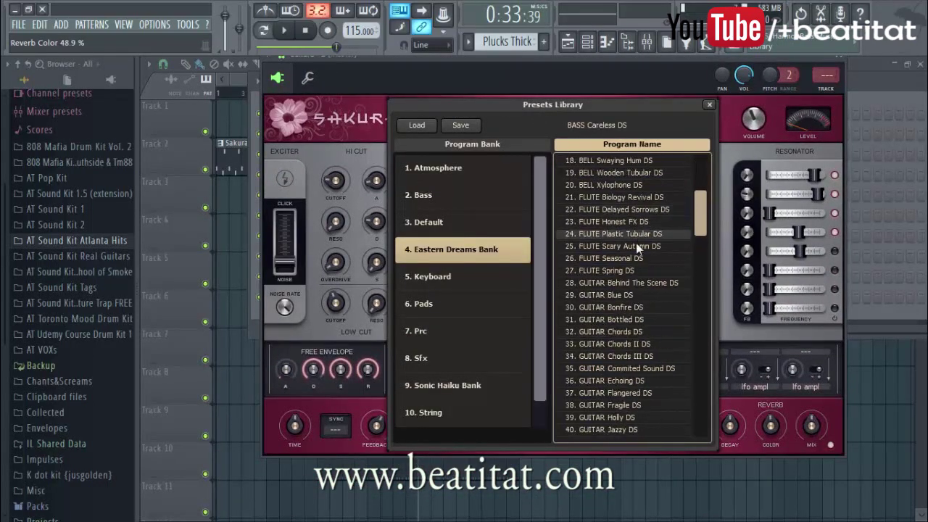
Step: Audition the presets FLUTE Scary Autumn DS, FLUTE Seasonal DS and FLUTE Spring DS
click(636, 245)
click(635, 258)
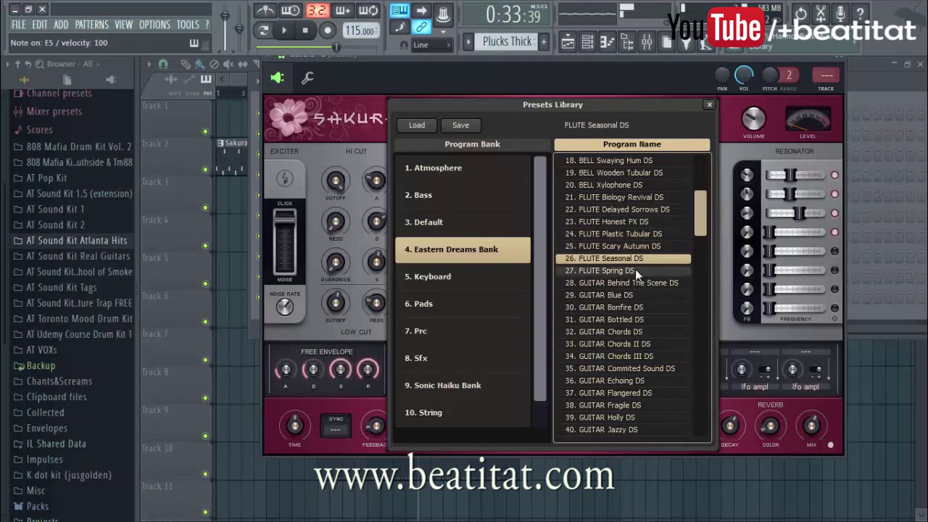
click(635, 269)
Step: Audition the GUITAR Pizzi, Plucked, Flangered and Fragile DS presets, pick GUITAR Echoing DS and return to the channel rack
scroll(637, 355, down, 3)
click(631, 369)
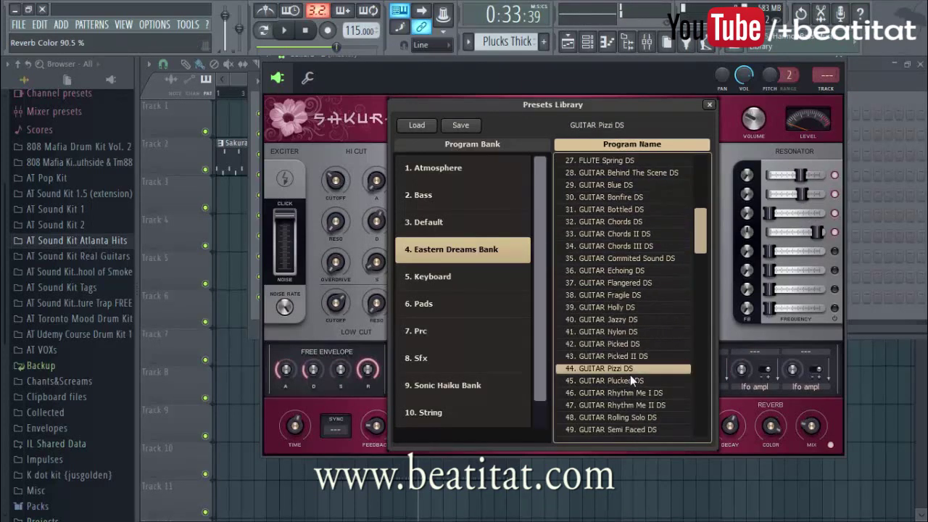
click(631, 379)
click(636, 282)
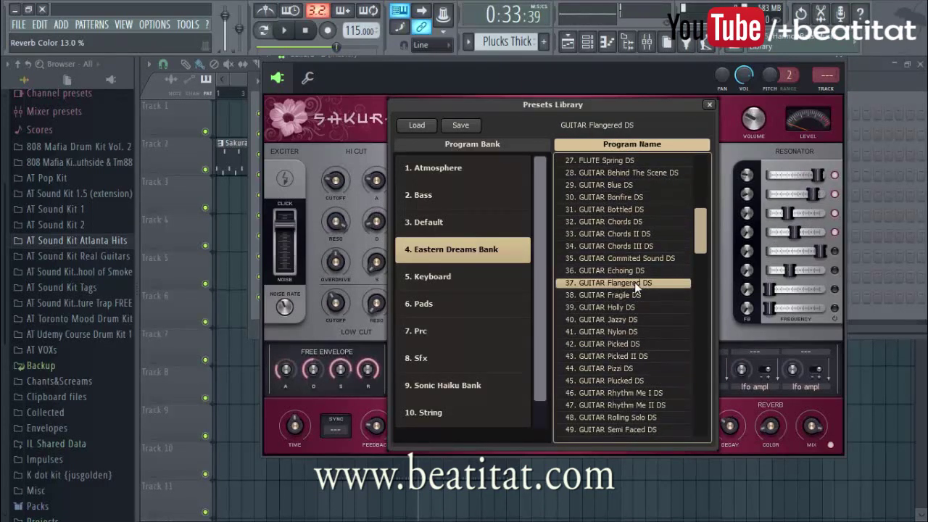
click(636, 293)
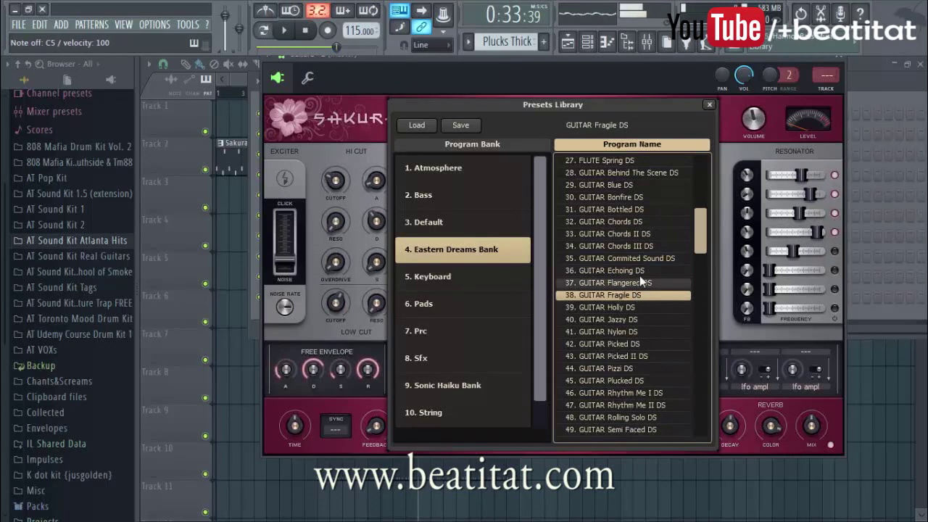
click(639, 275)
key(F6)
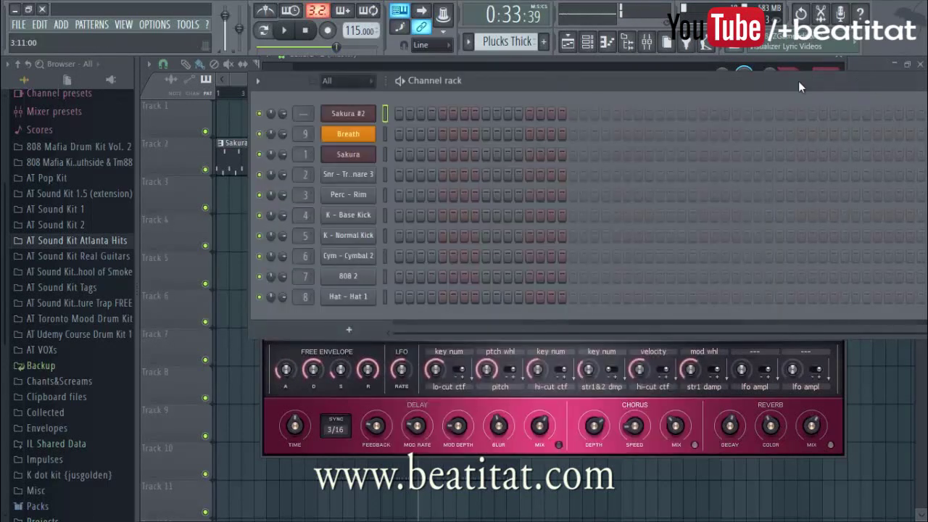
Step: Paste the copied melody into Sakura #2 in the Plucks Thick pattern, raise it one octave and play it back
right_click(363, 116)
click(415, 114)
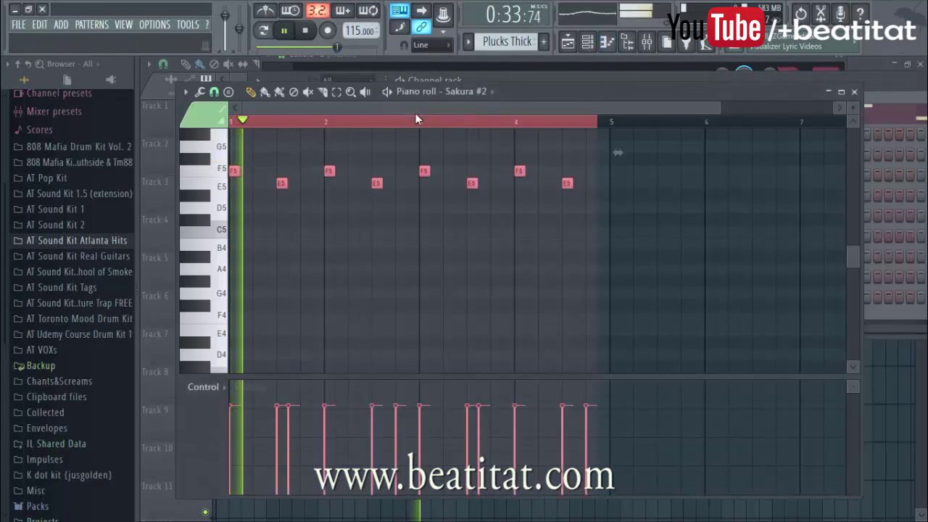
key(space)
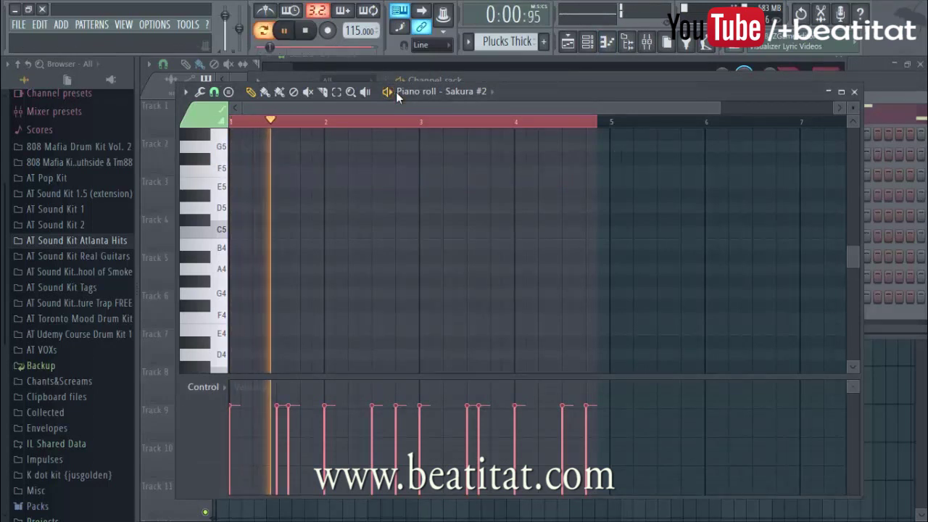
scroll(431, 321, up, 5)
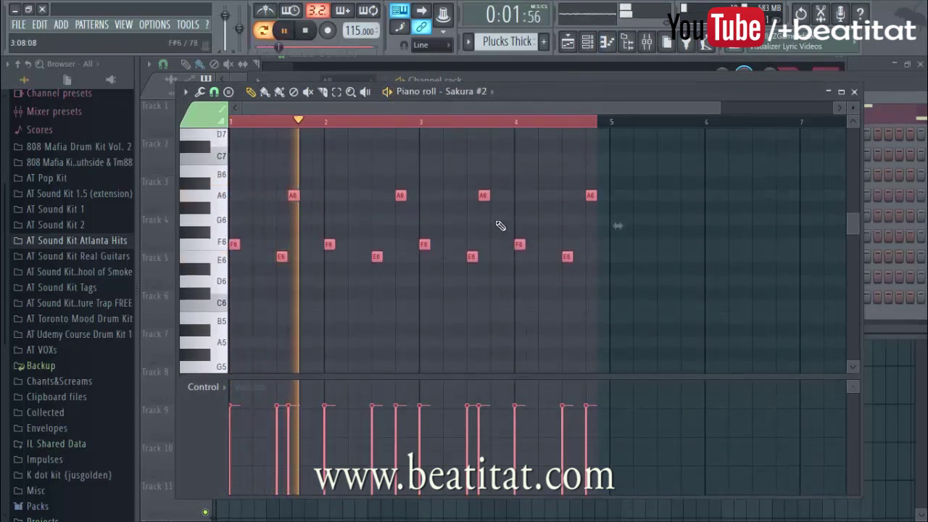
click(855, 92)
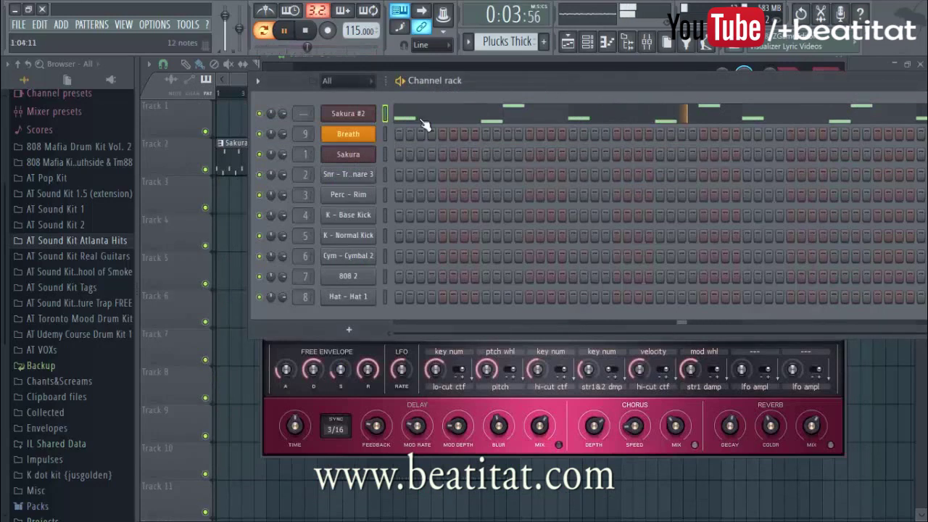
Step: Route Sakura #2 to mixer track 10 at 76% volume and load Fruity parametric EQ 2 in its first effect slot
click(369, 119)
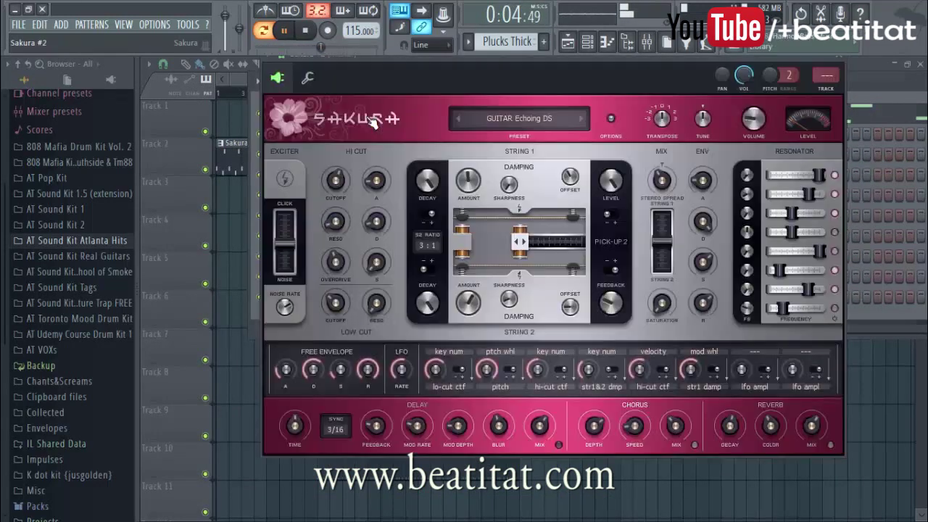
click(825, 91)
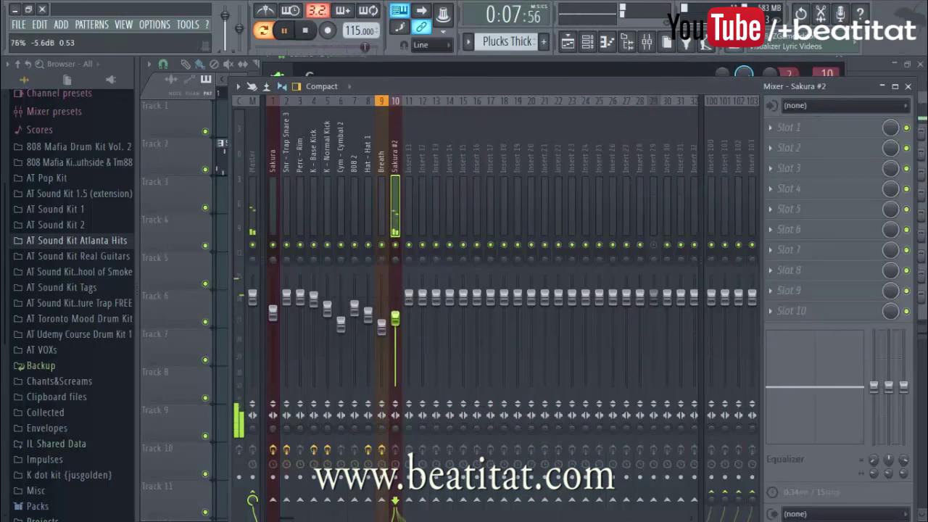
click(809, 129)
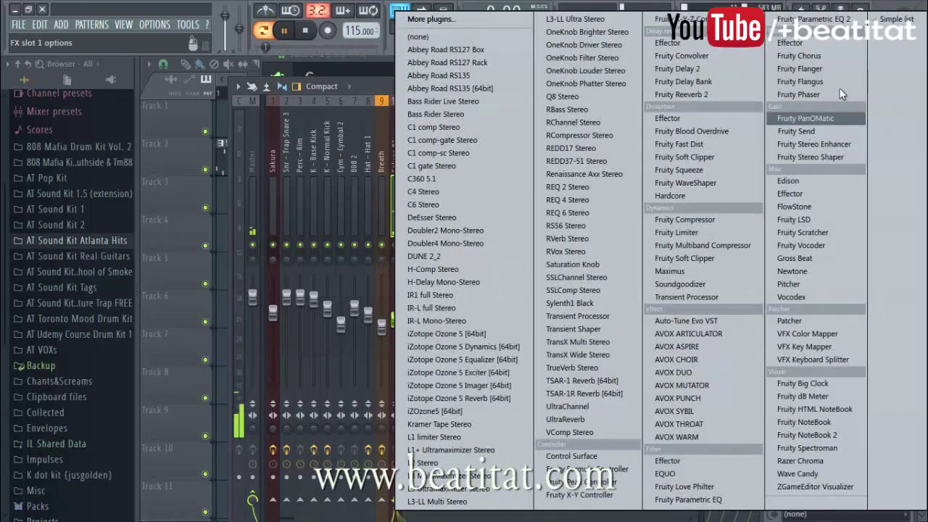
click(827, 21)
Step: Make EQ band 1 a high-pass filter with its cutoff near band 3, and lower the Sakura #2 track to 74% volume
click(577, 266)
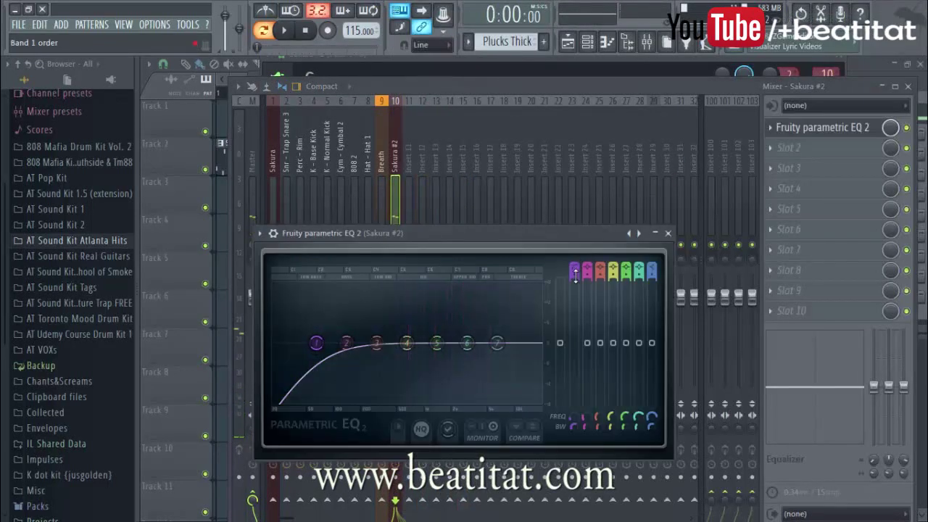
drag(316, 342, 378, 343)
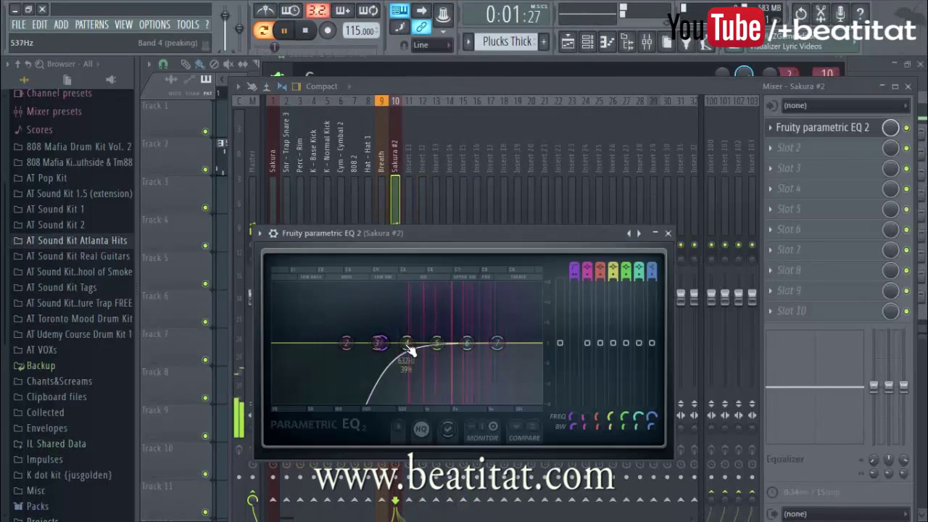
drag(468, 341, 523, 355)
key(space)
click(669, 234)
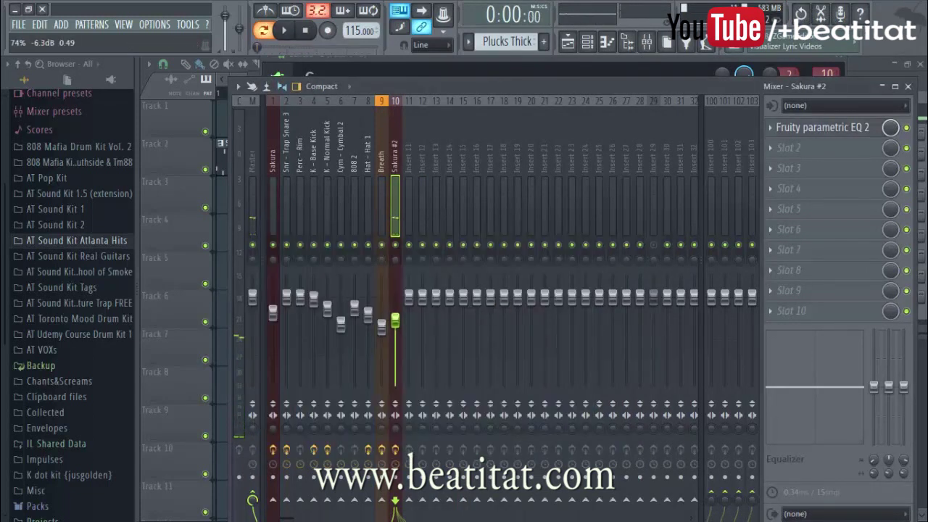
Step: Load Fruity delay 2 in the second effect slot of Sakura #2 and reduce the effect's mix level
click(817, 160)
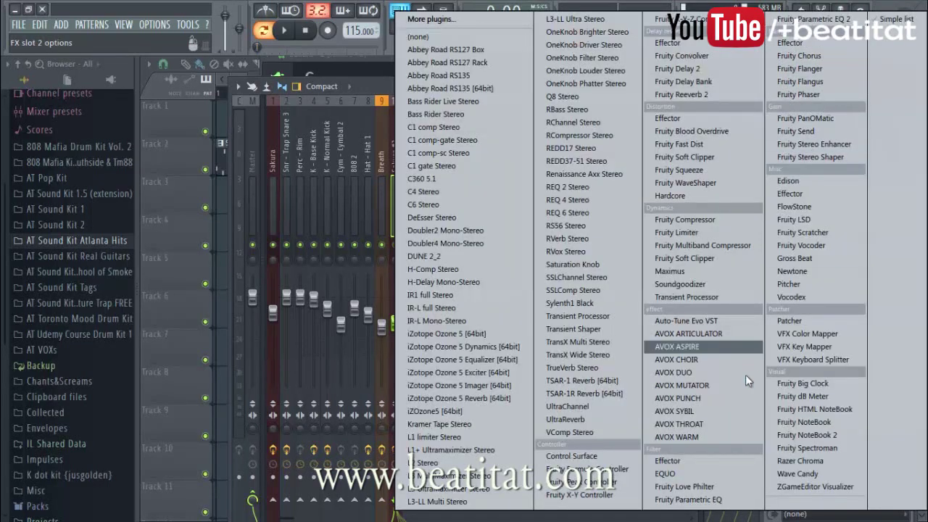
click(366, 93)
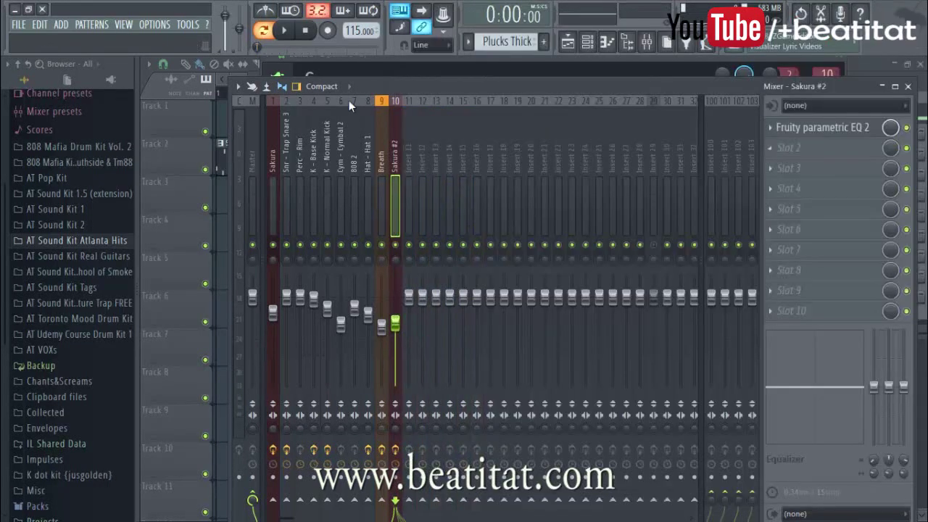
click(858, 164)
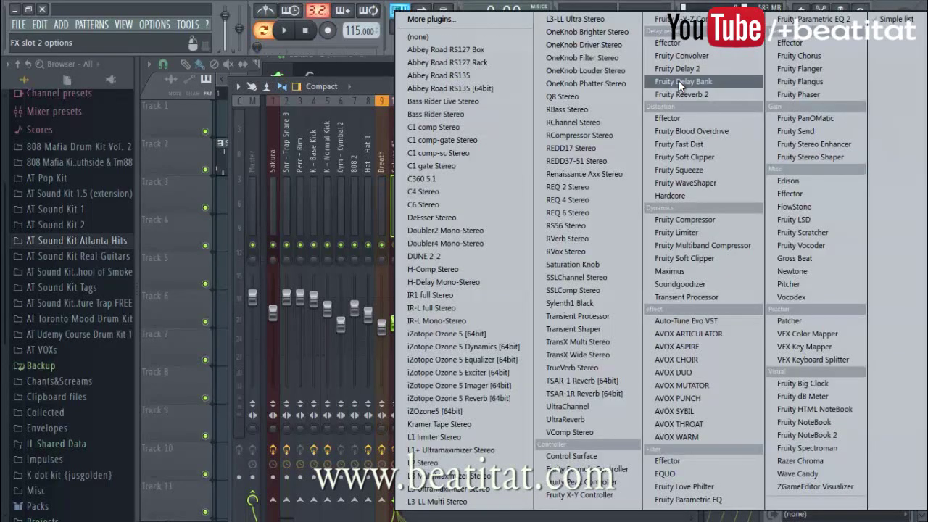
click(677, 69)
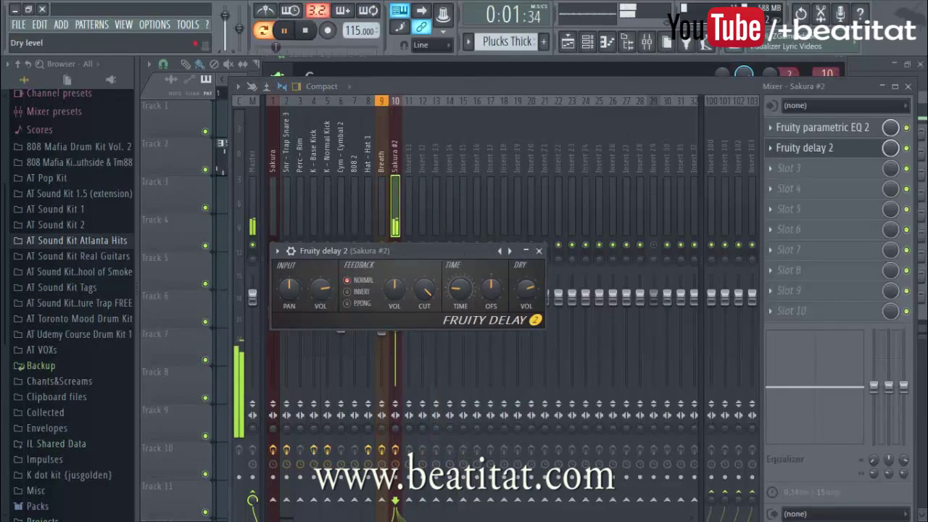
click(539, 252)
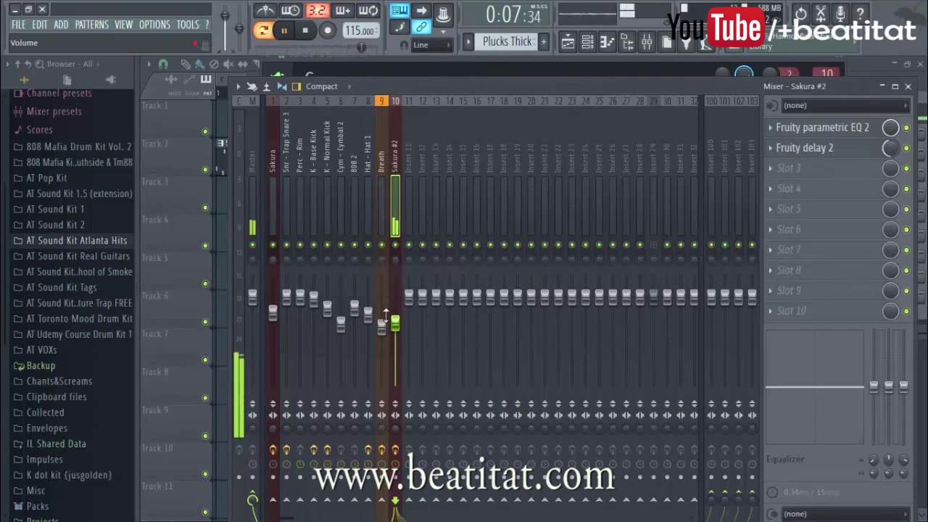
Step: Place Plucks Thick clips on Track 3 of the playlist at bars 25 and 29, and delete those at bars 17 and 21
key(F5)
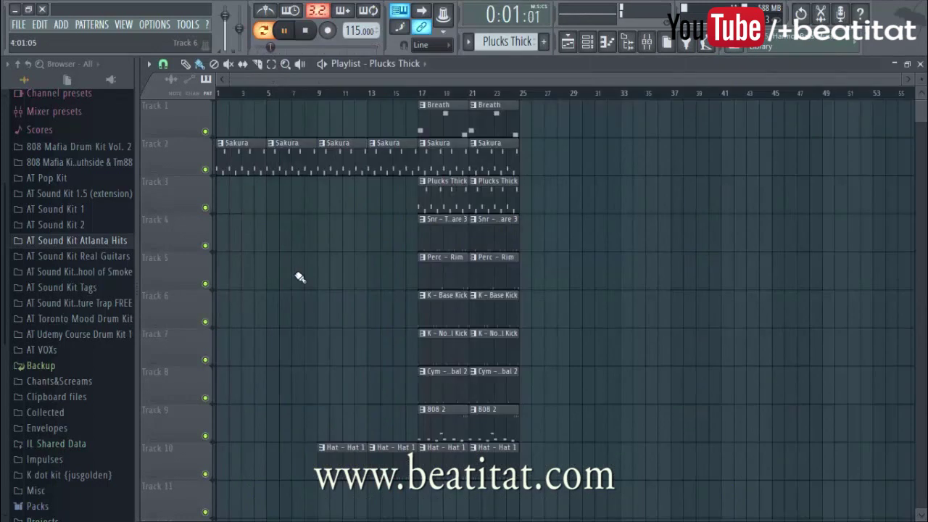
click(429, 93)
click(540, 211)
click(580, 206)
right_click(443, 207)
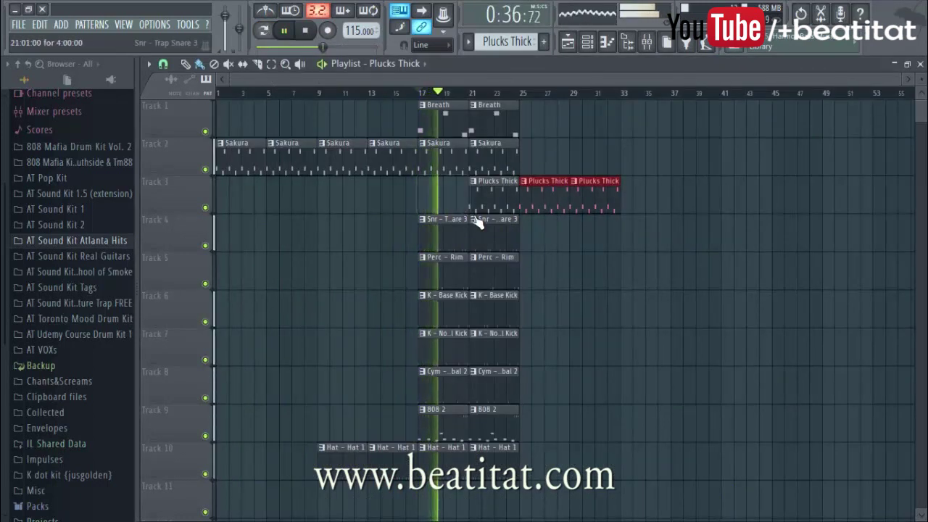
right_click(486, 207)
Step: Duplicate all the clips of bars 17 to 24 and align the copies to start at bar 25
drag(438, 102, 505, 450)
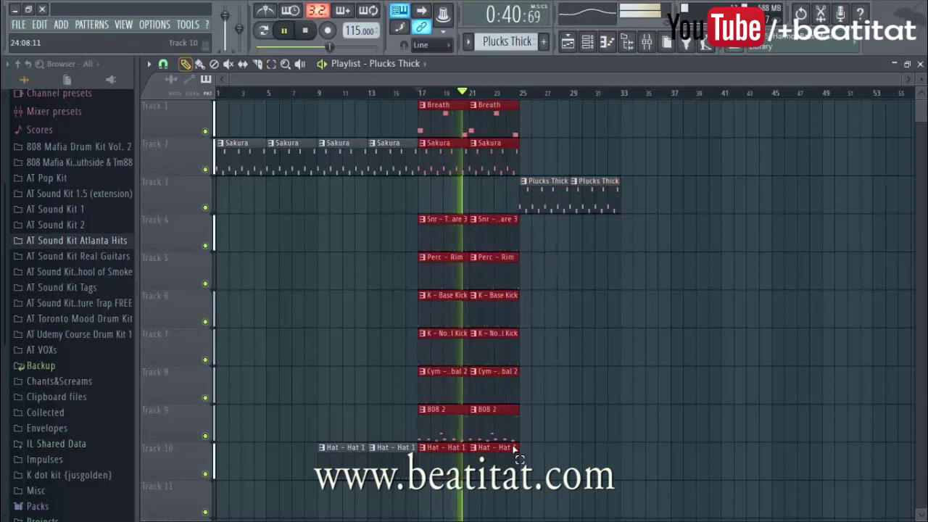
key(ctrl+b)
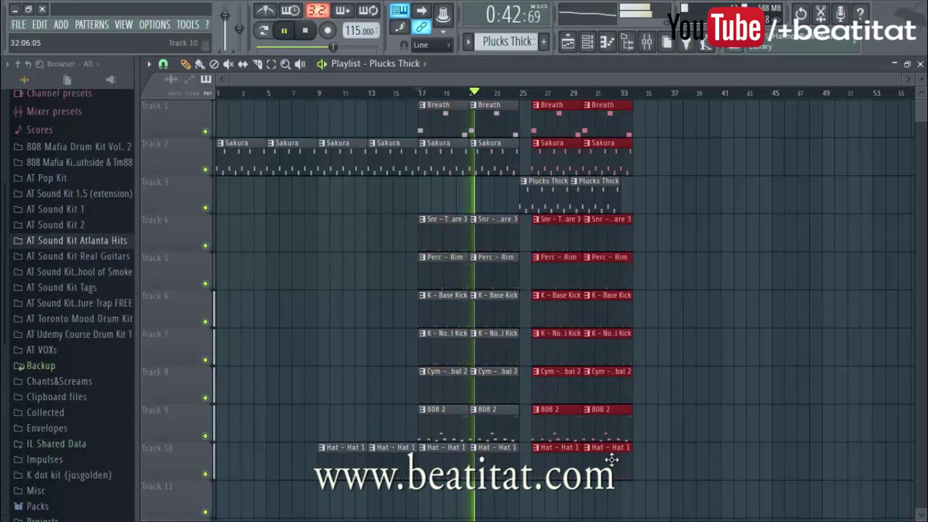
ctrl+click(655, 340)
scroll(646, 323, up, 1)
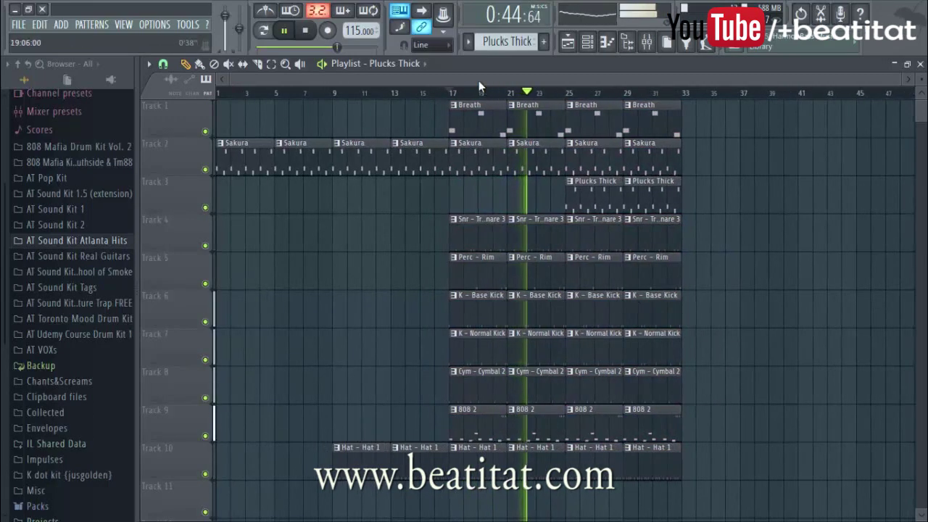
Step: Rebalance the mixer during playback, lowering the Breath track to 52% volume and raising the Sakura #2 fader slightly
drag(481, 79, 614, 79)
drag(523, 79, 568, 79)
drag(505, 79, 230, 79)
click(647, 43)
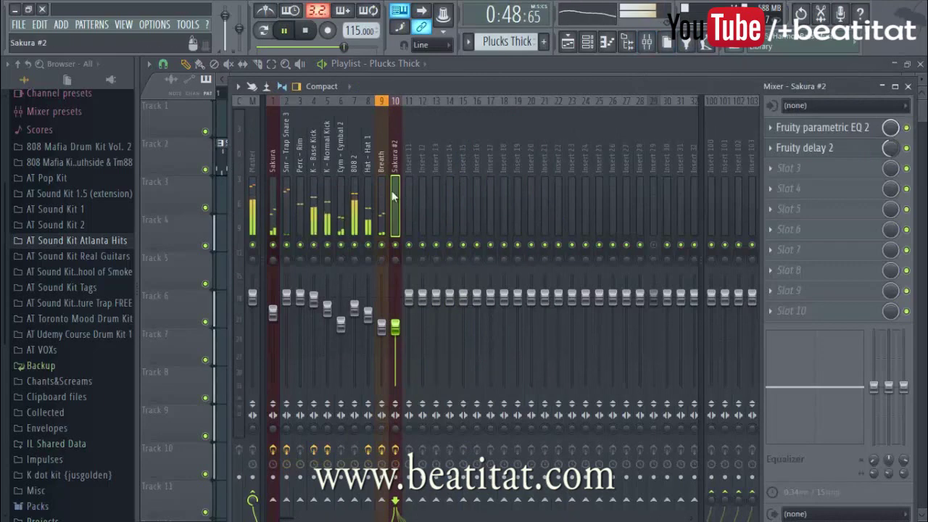
click(382, 210)
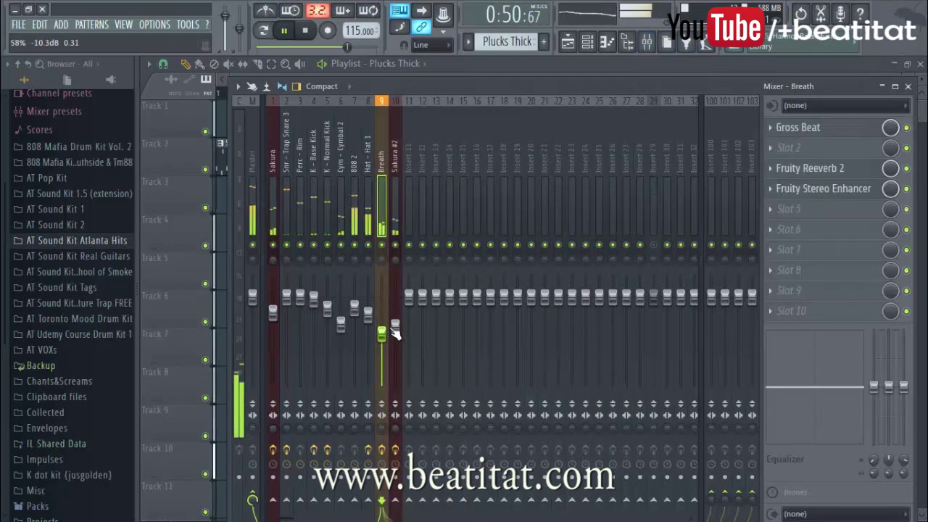
click(395, 325)
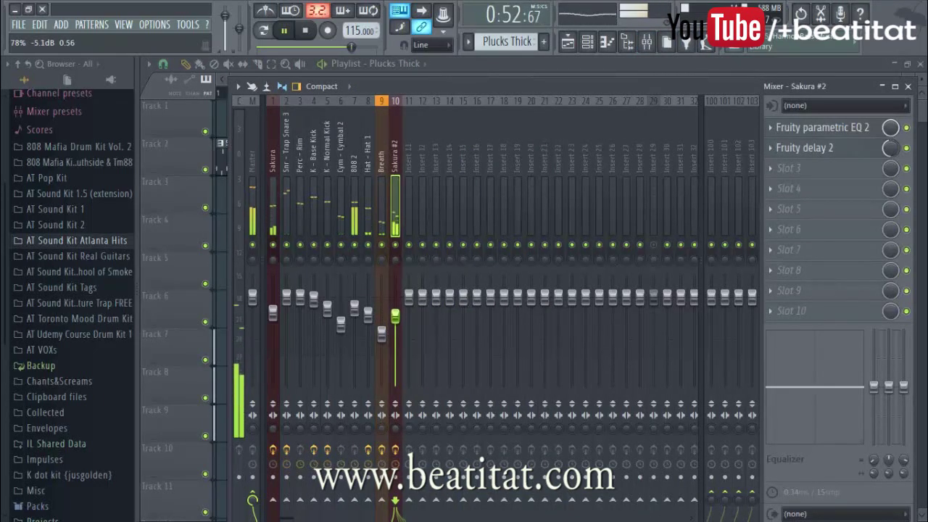
click(383, 333)
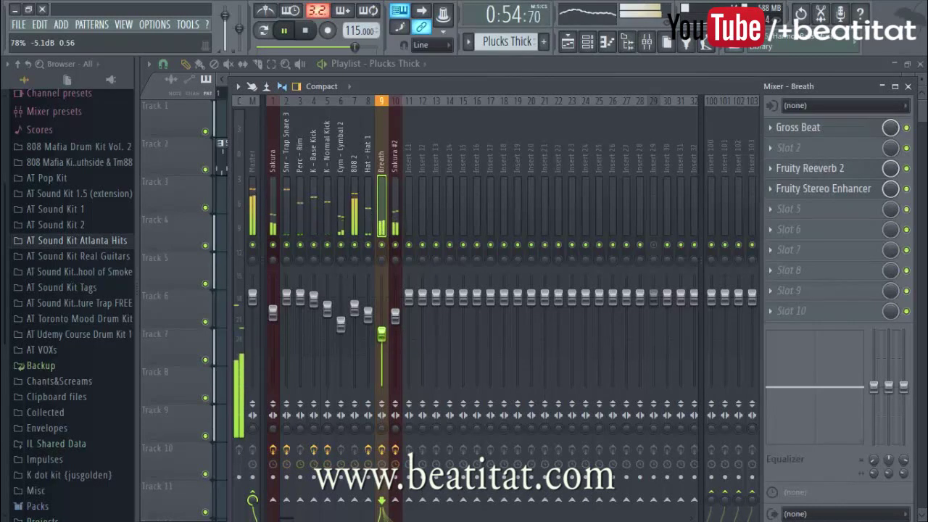
click(700, 71)
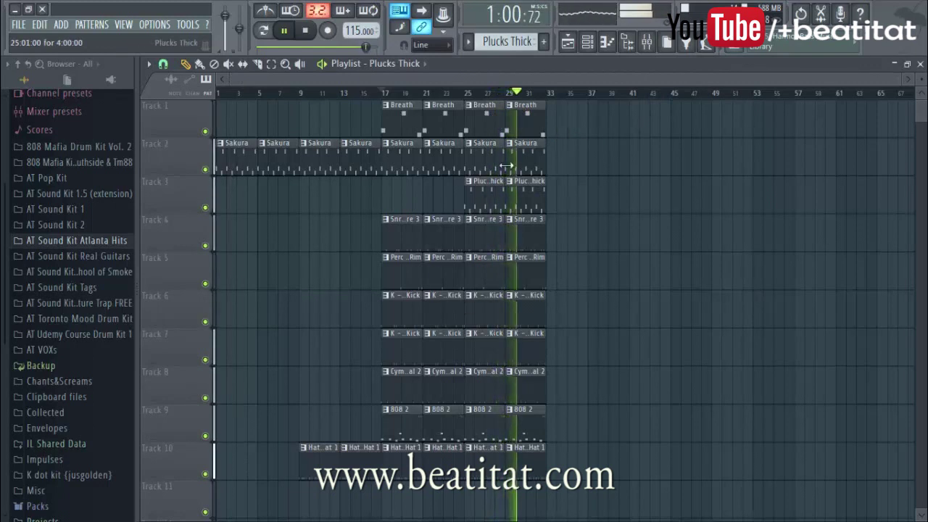
click(647, 42)
click(395, 319)
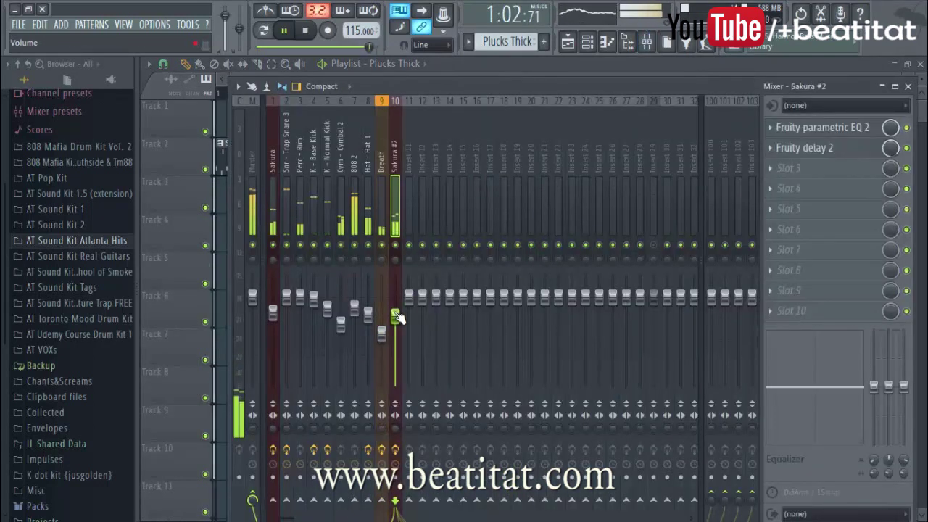
drag(395, 320, 382, 338)
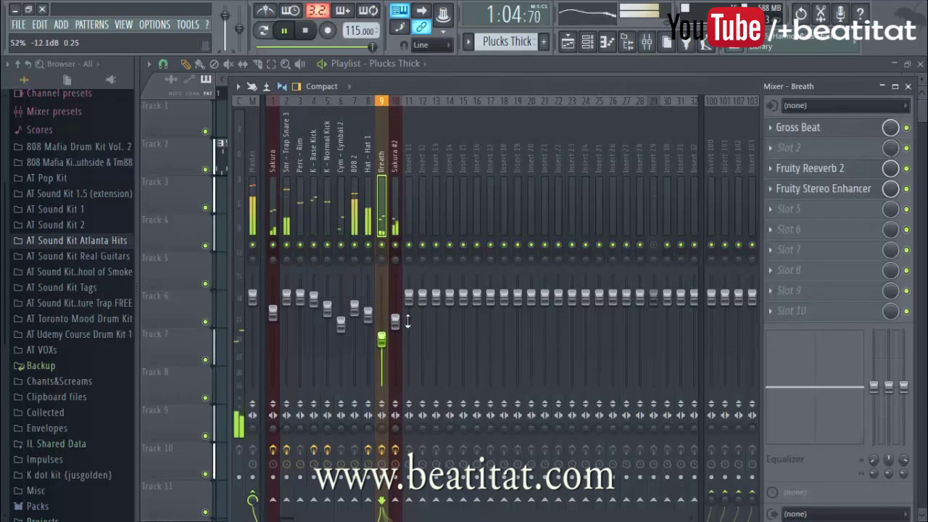
click(908, 86)
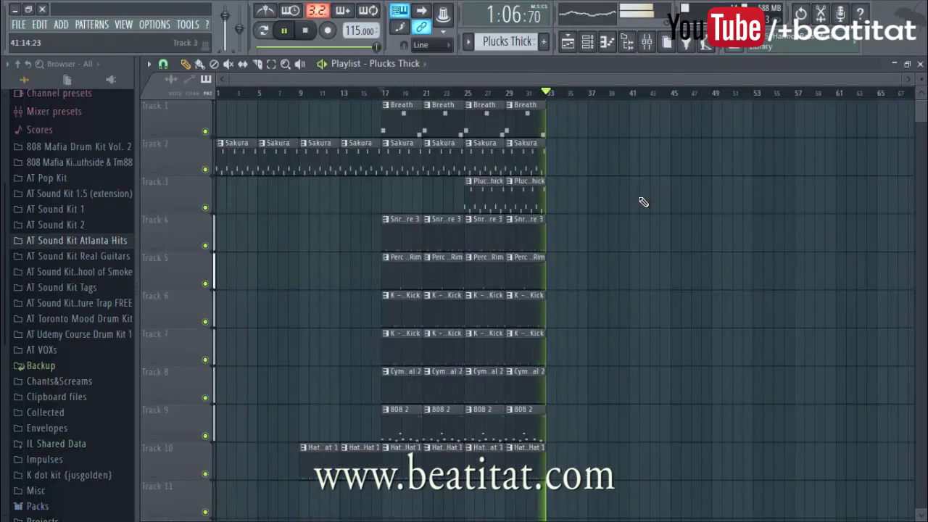
Step: Extend the arrangement from bar 33 with four Sakura clips, two Perc - Rim clips and two Hat - Hat 1 clips on their tracks
key(space)
mouse_move(553, 165)
mouse_down()
mouse_move(635, 166)
mouse_move(553, 177)
mouse_up()
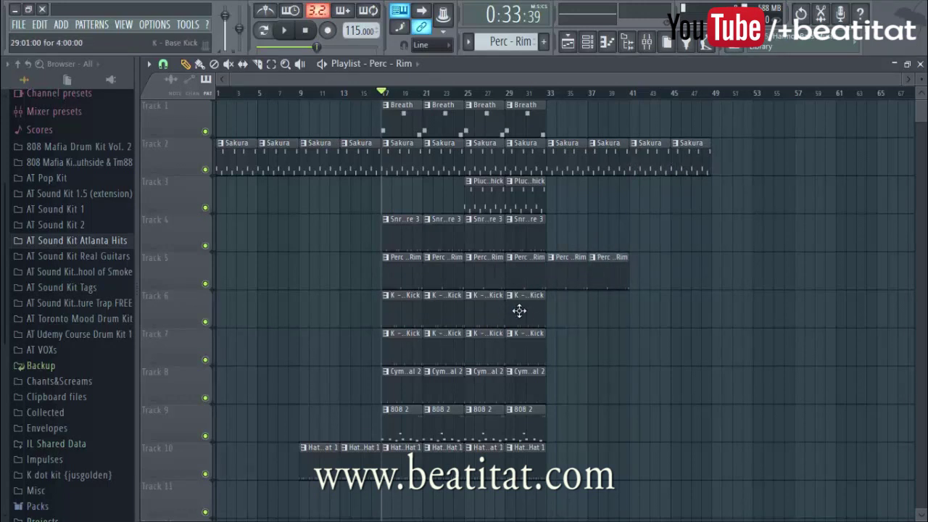
click(570, 453)
click(603, 456)
Step: Add Snr - Trap Snare 3 clips on Track 4 at bars 33, 37 and 41, and play the arrangement
click(422, 234)
drag(575, 235, 544, 239)
drag(603, 236, 586, 236)
click(550, 93)
key(space)
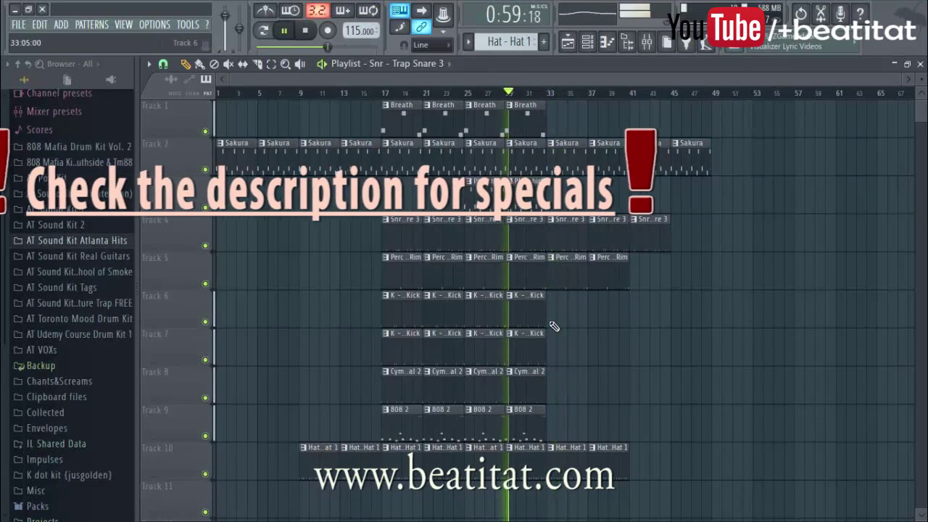
Step: Add Plucks Thick clips on Track 3 at bars 33 and 37
click(534, 199)
click(552, 201)
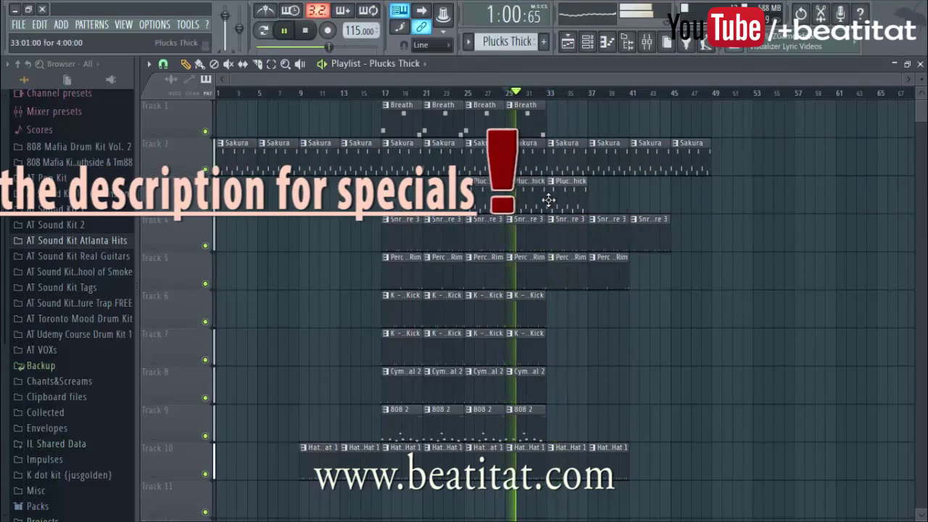
click(597, 195)
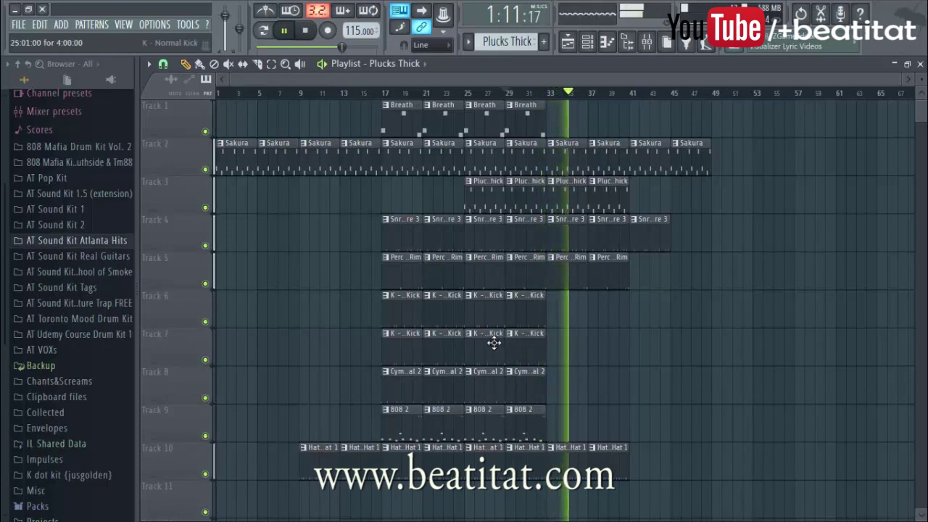
Step: Place an 808 2 clip on Track 9 trimmed to cover only bar 36, and play the transition
click(408, 428)
drag(633, 415, 607, 419)
key(space)
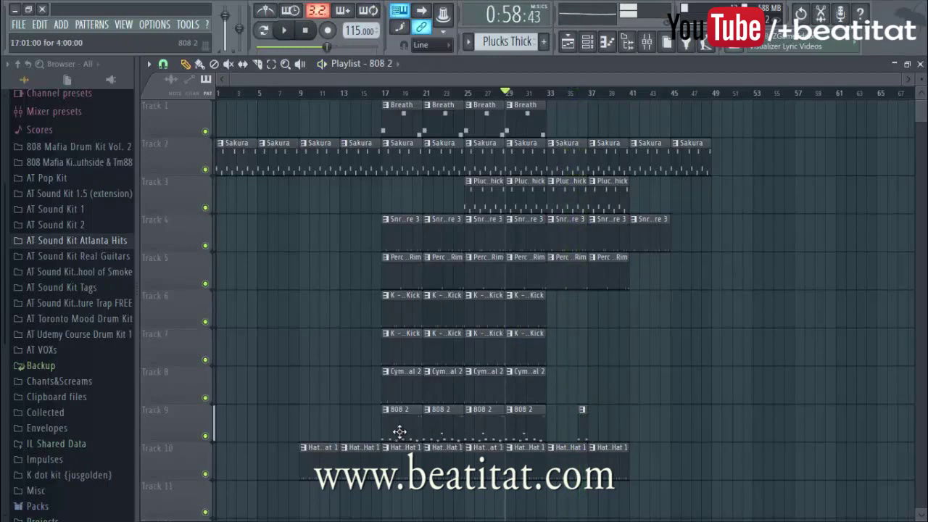
key(space)
Step: Add 808 2 clips on Track 9 at bars 41 and 45, and trim the bar 41 clip to a length of 3:08:00
drag(647, 416, 690, 441)
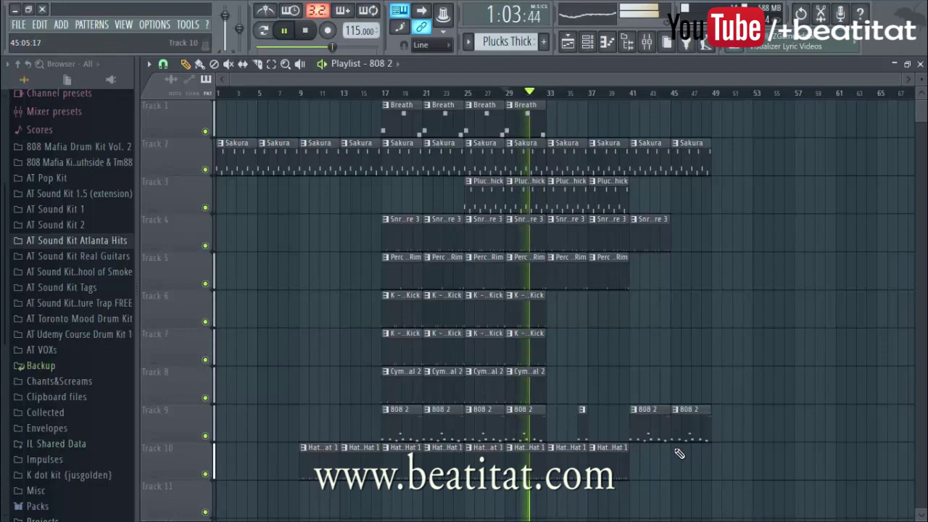
scroll(680, 451, up, 5)
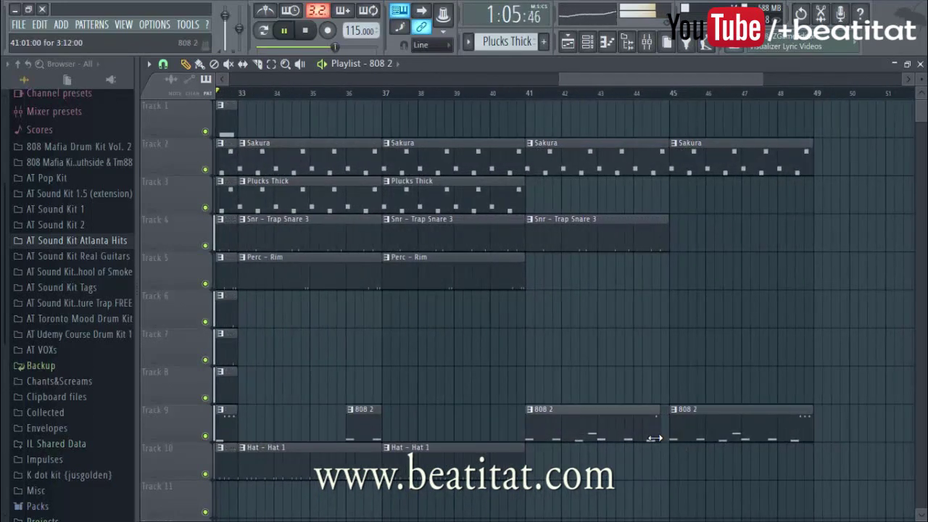
scroll(669, 472, down, 6)
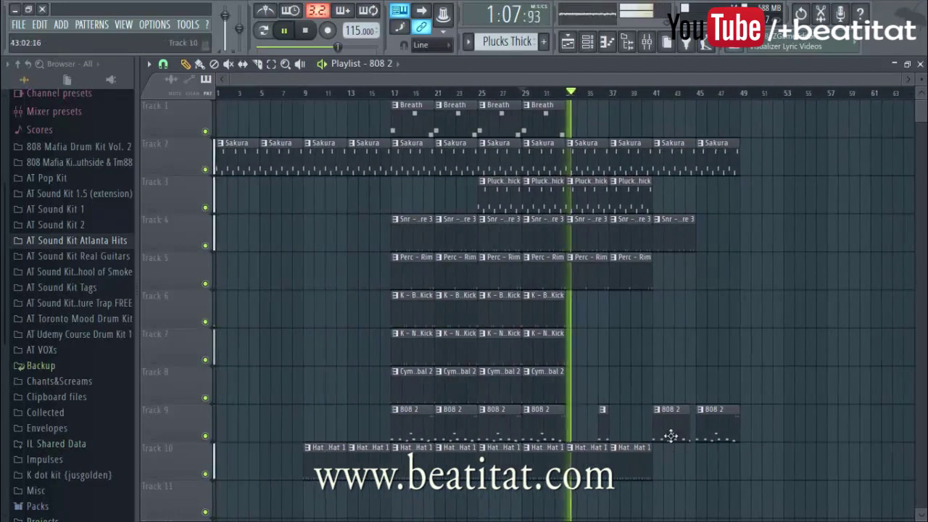
key(space)
scroll(688, 421, up, 10)
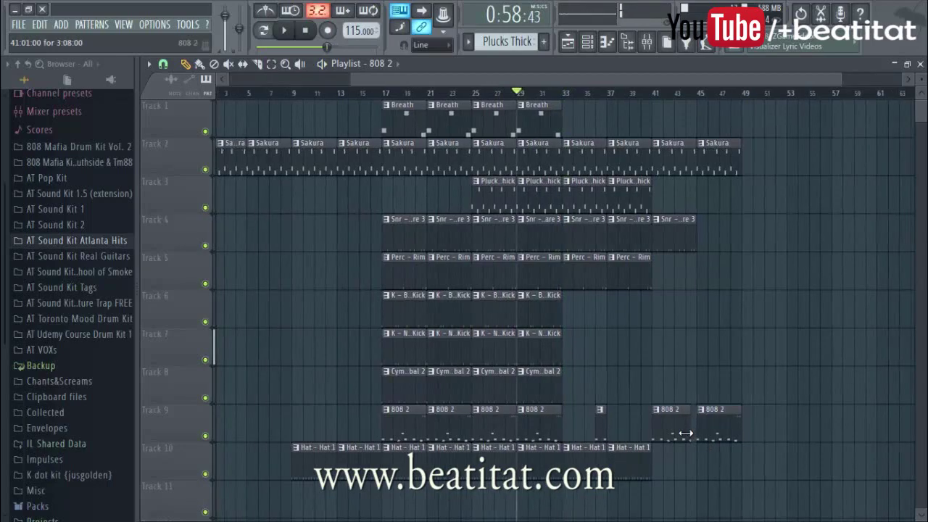
scroll(720, 416, down, 8)
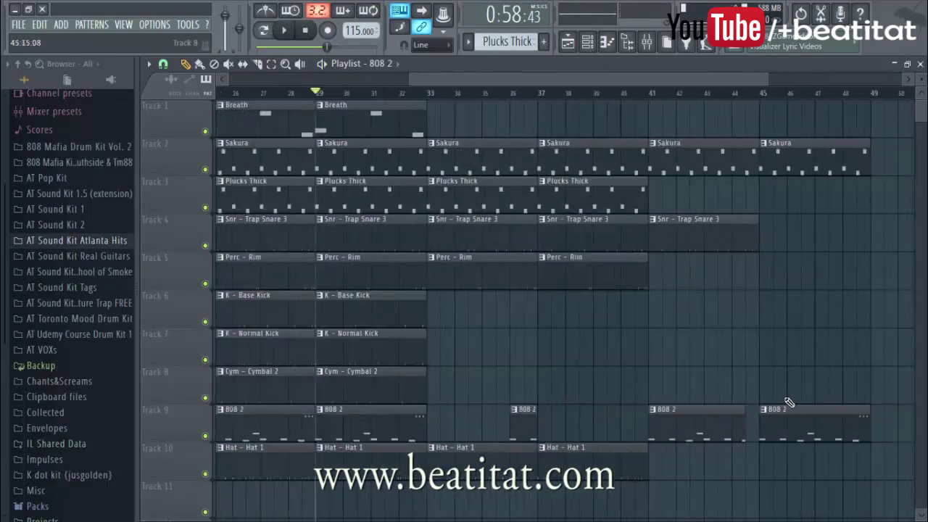
scroll(837, 420, up, 4)
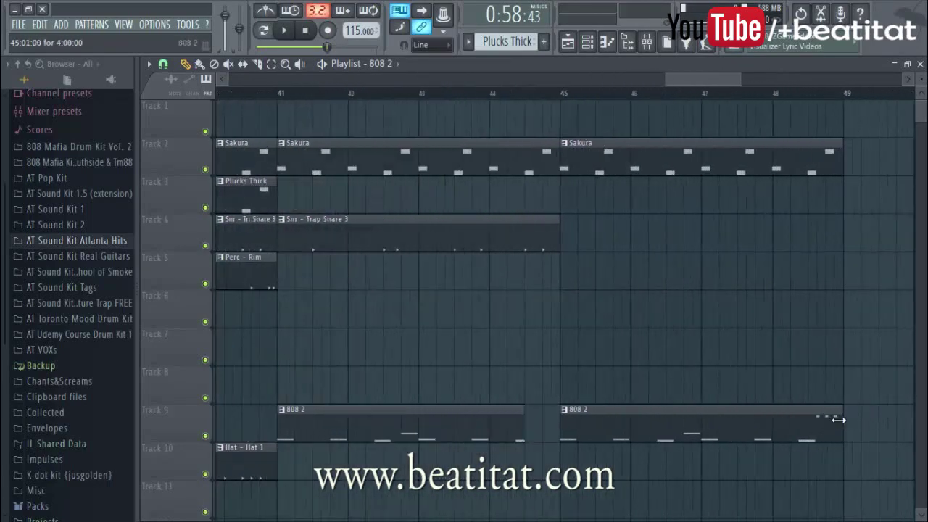
scroll(652, 428, down, 6)
scroll(616, 443, down, 2)
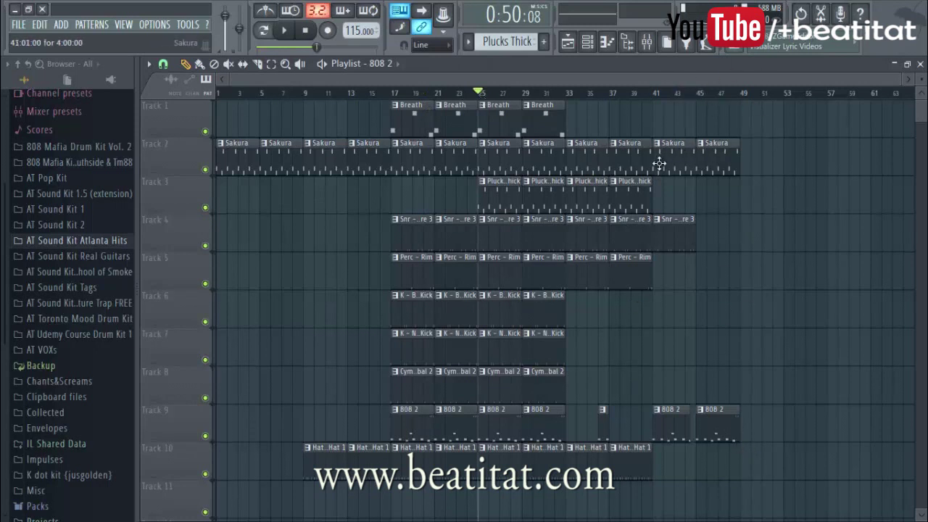
Step: Add a Snr - Trap Snare 3 clip at bar 45 and Hat - Hat 1 clips at bars 41 and 45, and play the section
drag(668, 173, 706, 392)
click(705, 279)
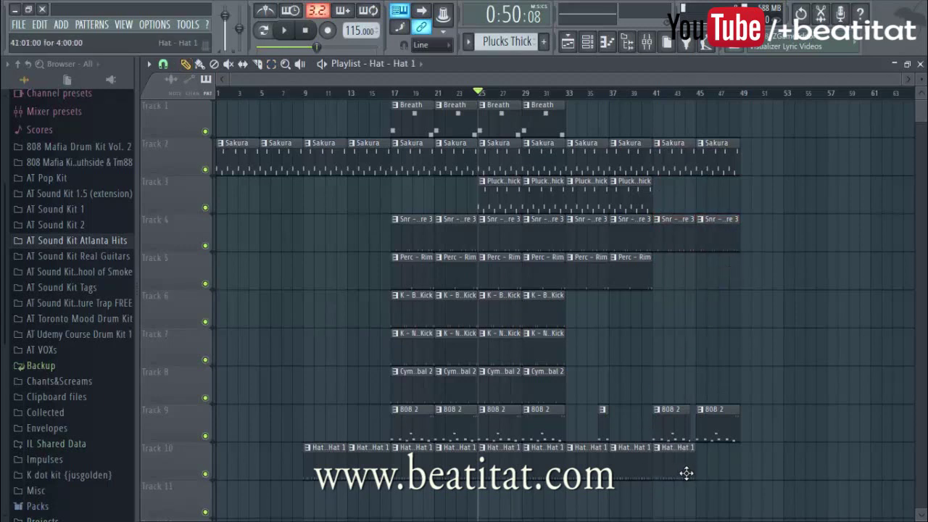
key(space)
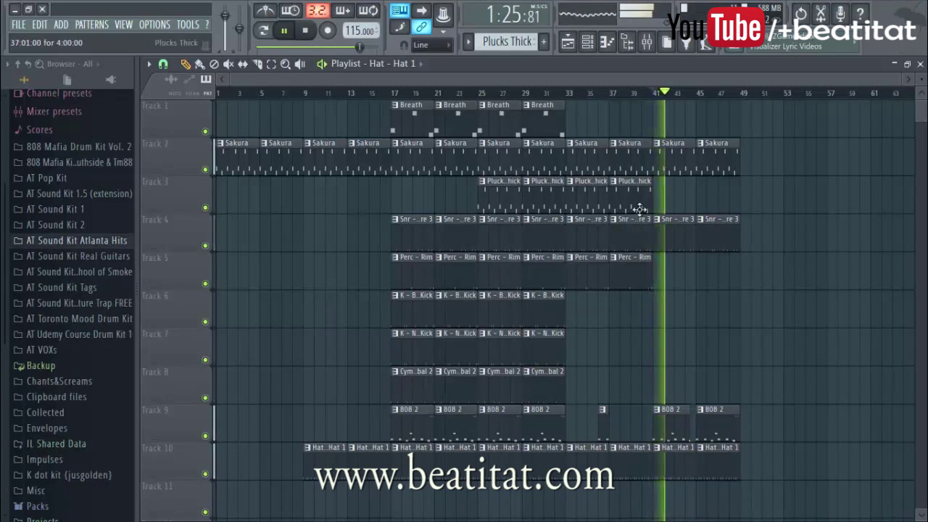
Step: Duplicate the Sakura, Snr - Trap Snare 3, 808 2 and Hat - Hat 1 clips of bars 41 to 48 to bar 49, and deselect them
key(e)
drag(667, 138, 758, 485)
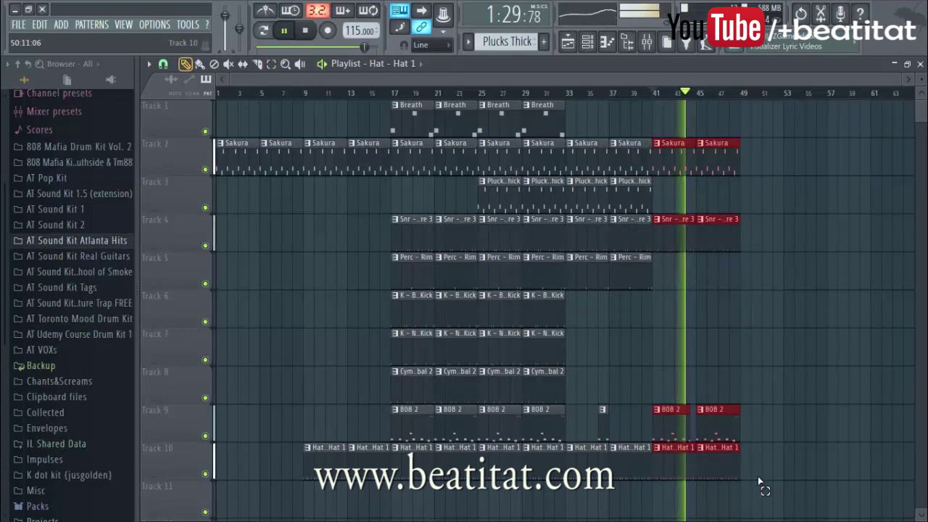
key(ctrl+b)
drag(814, 465, 803, 464)
ctrl+click(760, 357)
Step: Add K - Base Kick, K - Normal Kick and Cym - Cymbal 2 clips on Tracks 6, 7 and 8 at bars 49 and 53
drag(508, 309, 773, 314)
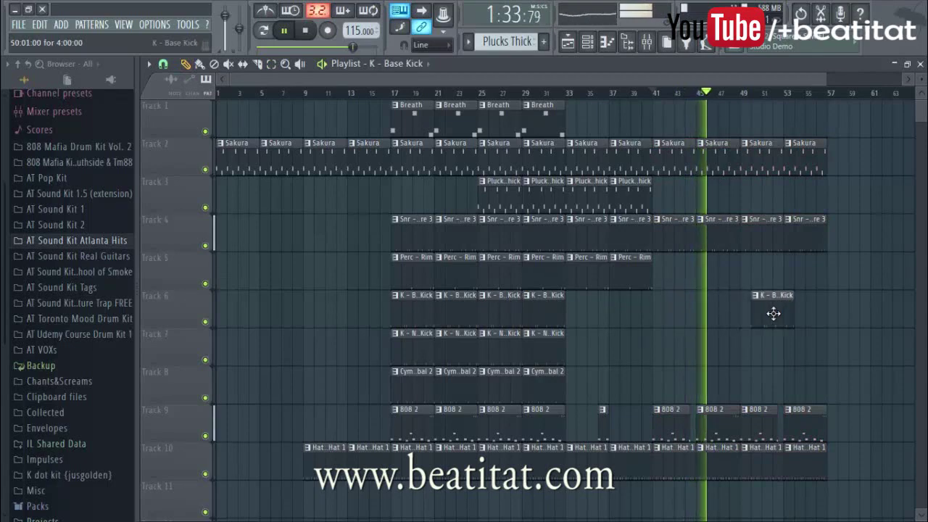
click(789, 317)
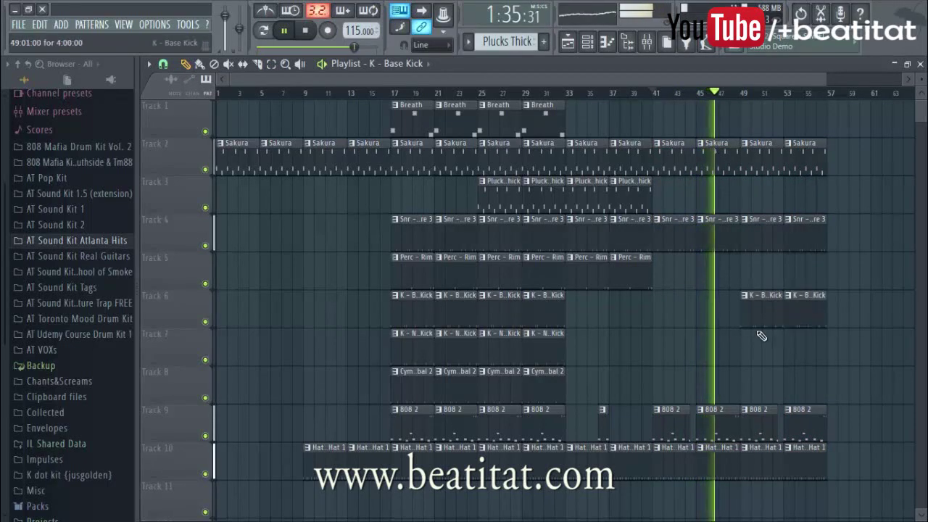
click(533, 352)
click(743, 352)
click(792, 349)
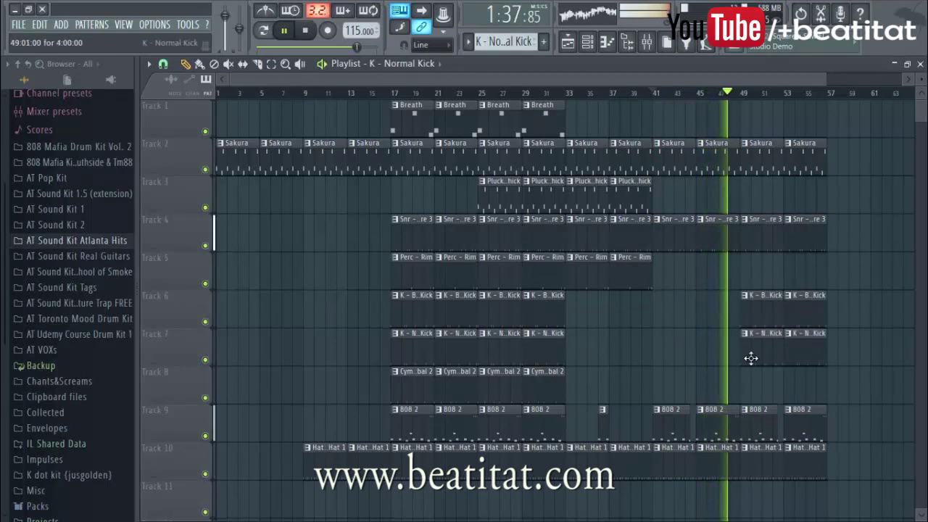
click(539, 383)
click(751, 401)
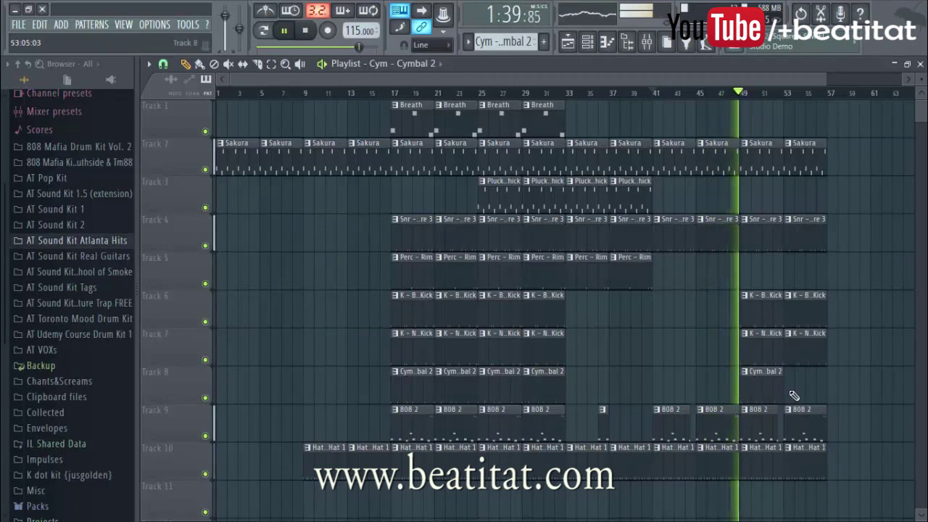
click(790, 393)
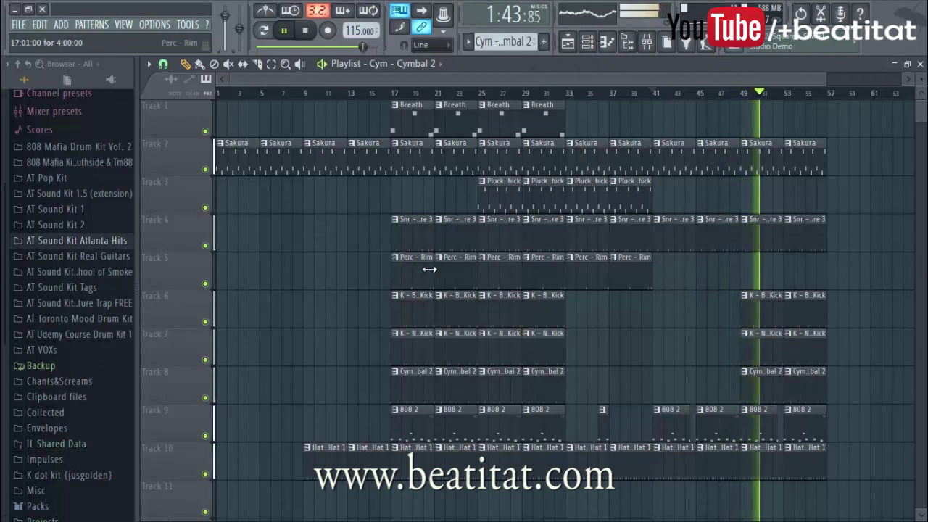
Step: Copy all clips of bars 17 to 32 on every track to bar 57, and clear the selection
drag(405, 101, 539, 479)
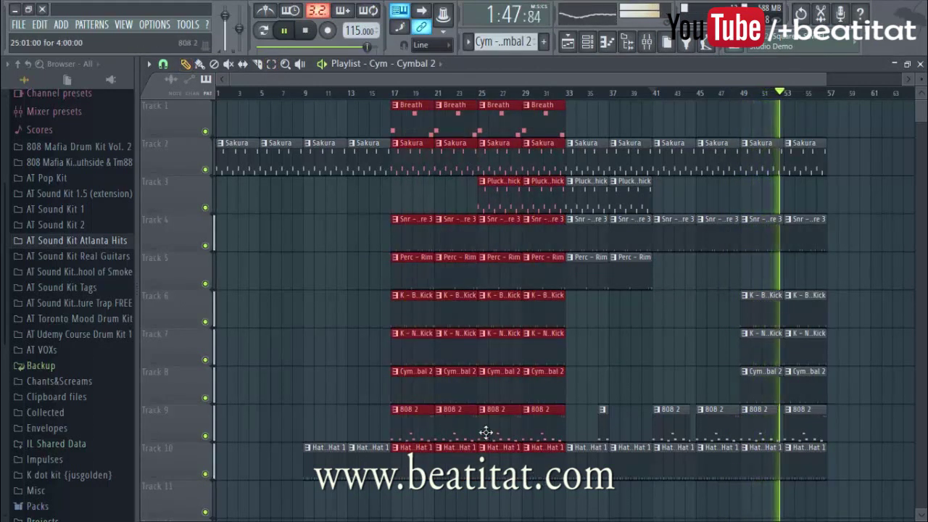
drag(580, 78, 675, 78)
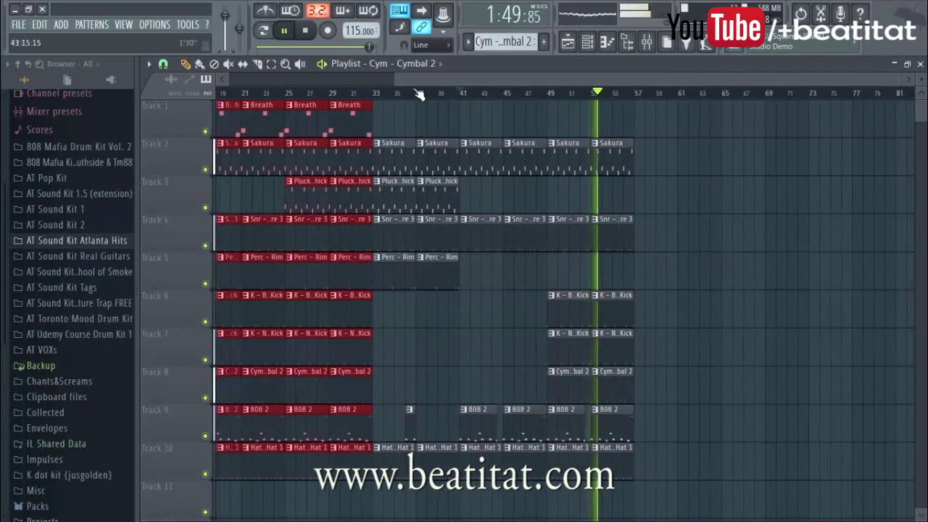
drag(378, 79, 131, 223)
drag(374, 162, 718, 163)
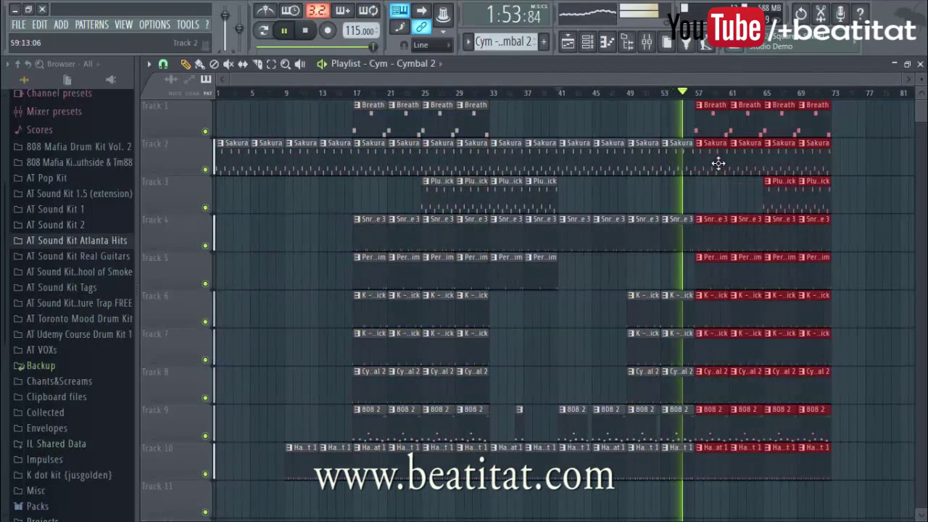
ctrl+click(719, 210)
Step: Shorten the snare, cymbal, normal kick, base kick and hat clips at bar 53 so they end at about bar 56
drag(694, 231, 689, 235)
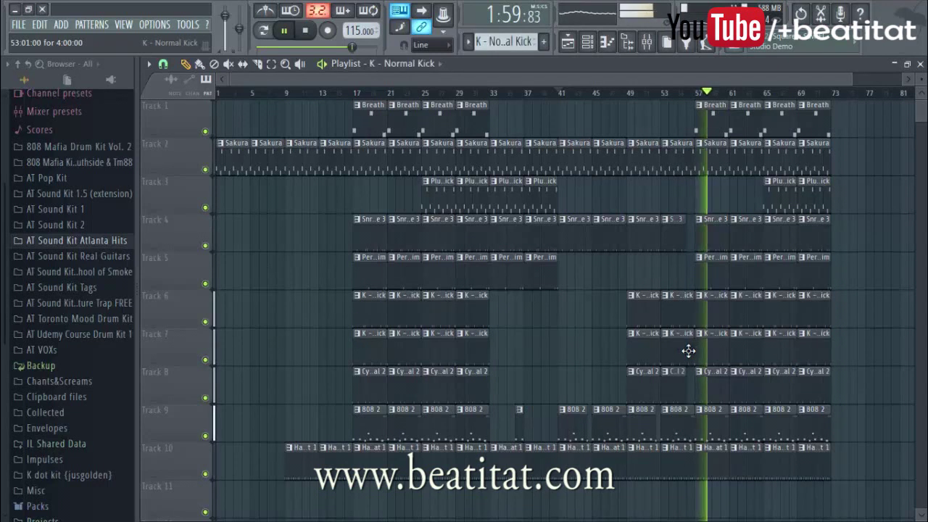
drag(694, 353, 686, 355)
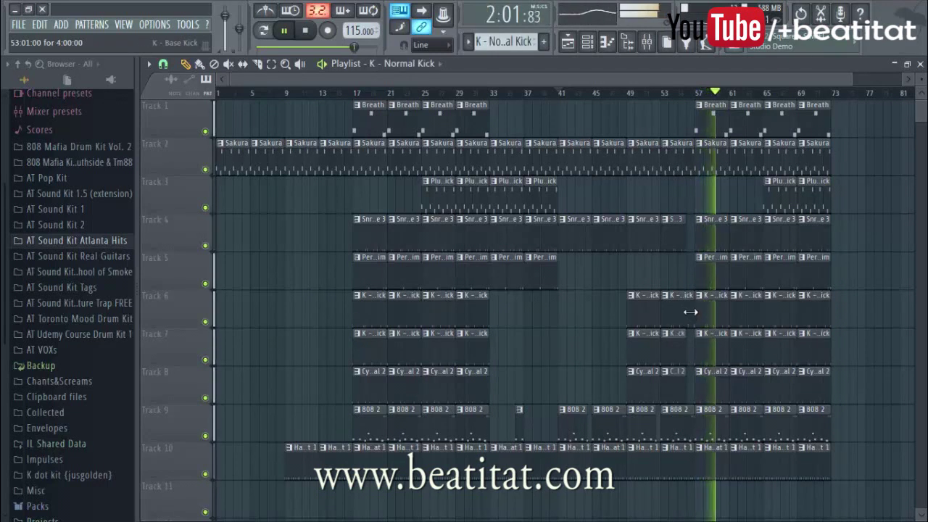
drag(688, 313, 684, 319)
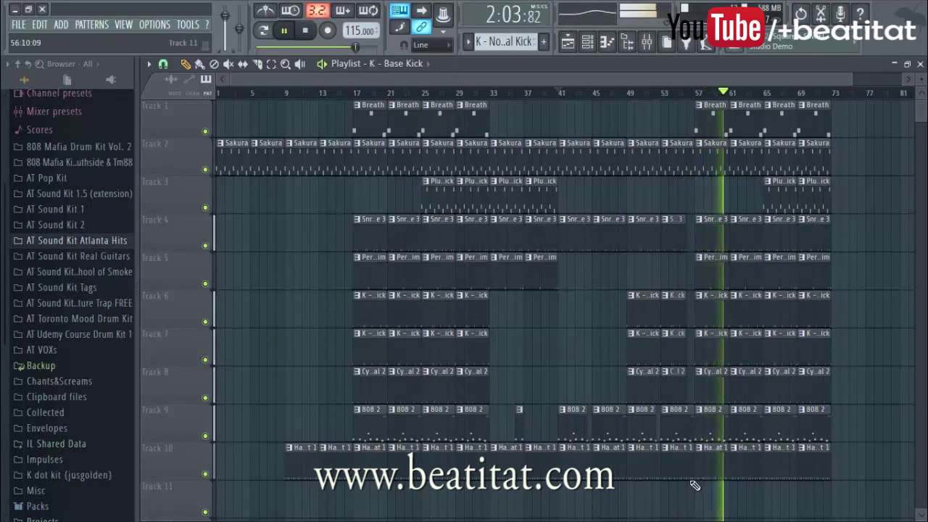
drag(691, 473, 686, 474)
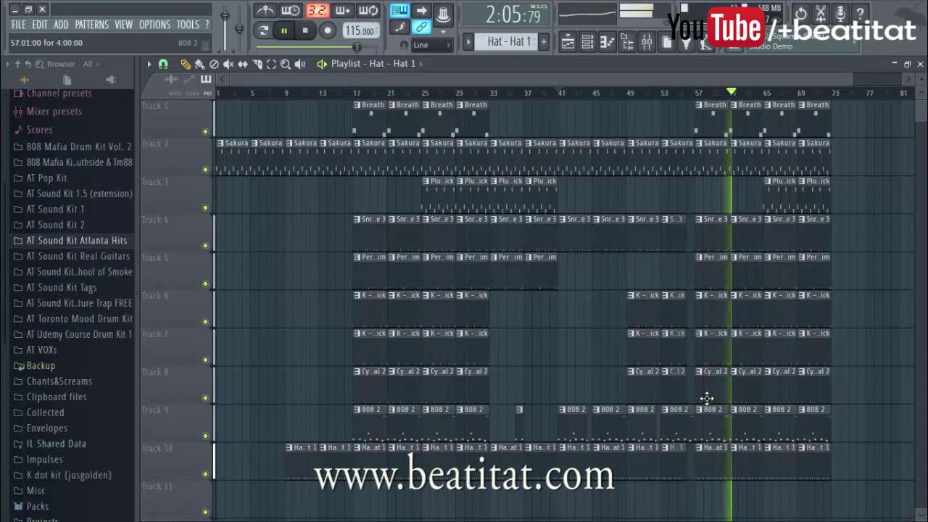
Step: Shorten the Hat - Hat 1 clip at bar 49 to about two bars, and play the arrangement from bar 53
drag(658, 468, 639, 472)
key(space)
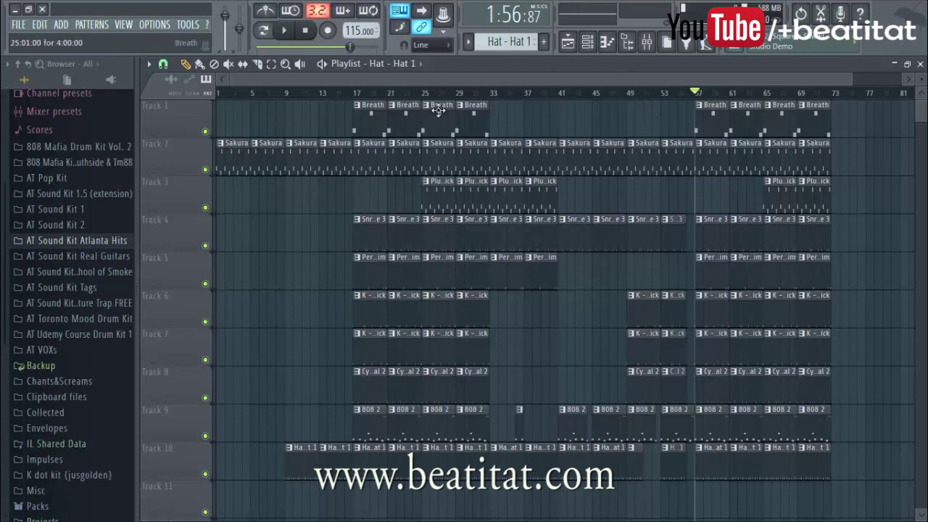
click(663, 93)
key(space)
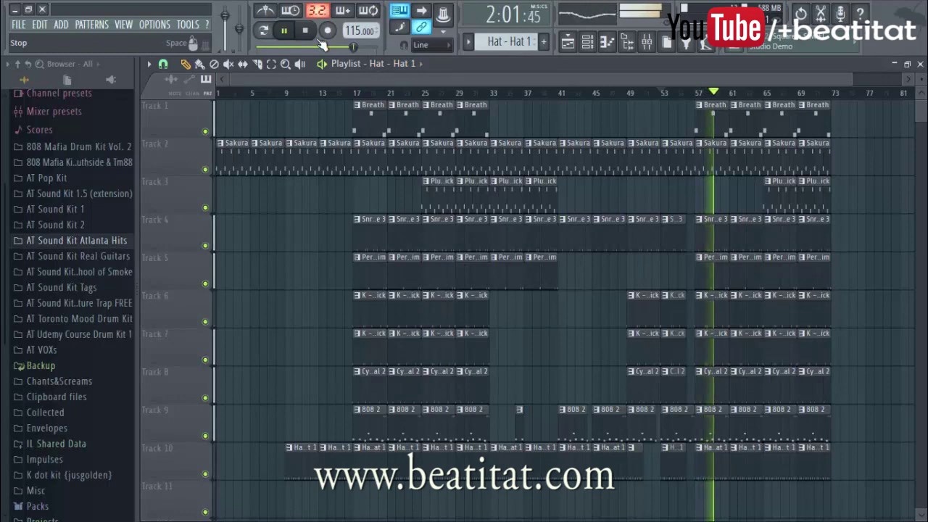
Step: Examine the levels and effect slots of the Sakura and Sakura #2 mixer tracks during playback, and close the mixer
click(647, 42)
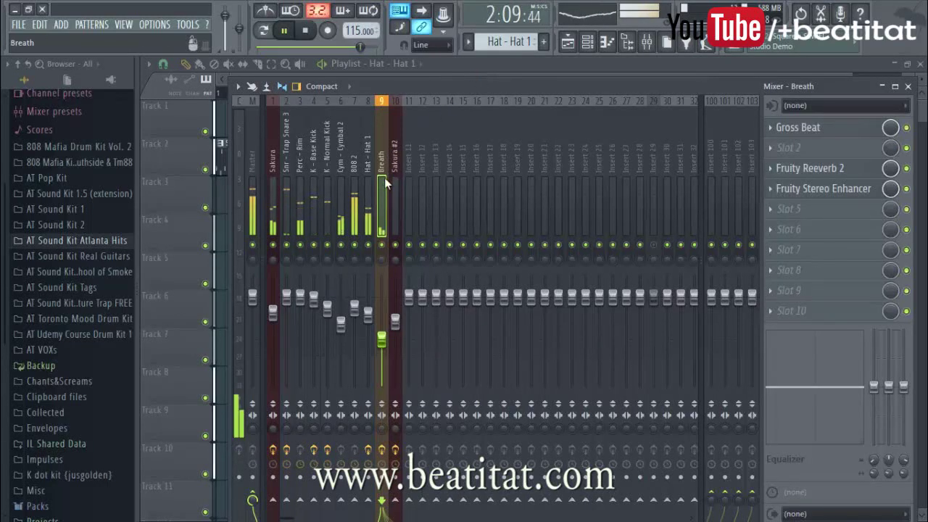
click(280, 197)
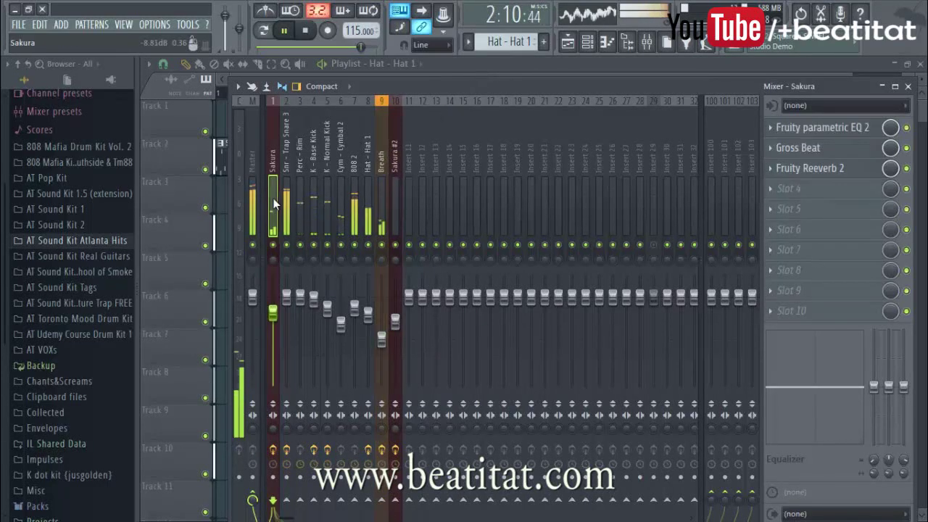
click(908, 86)
click(646, 41)
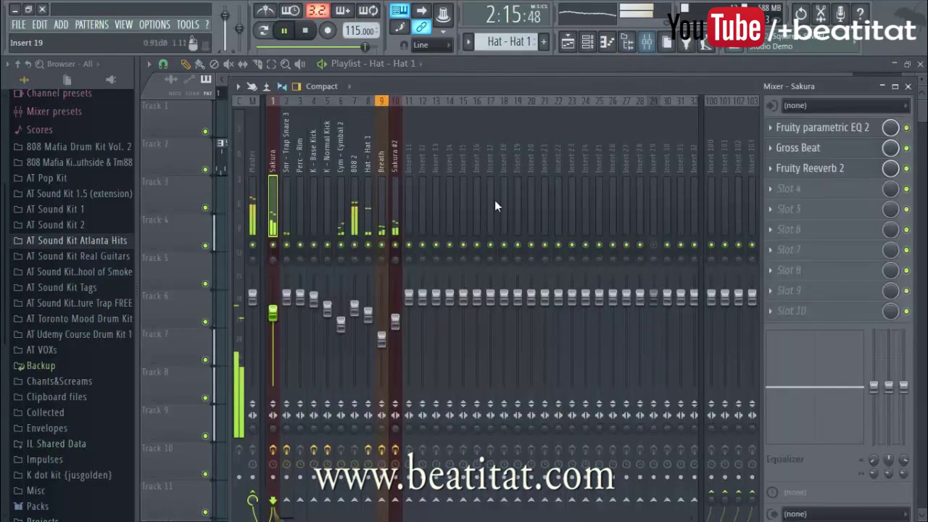
click(395, 320)
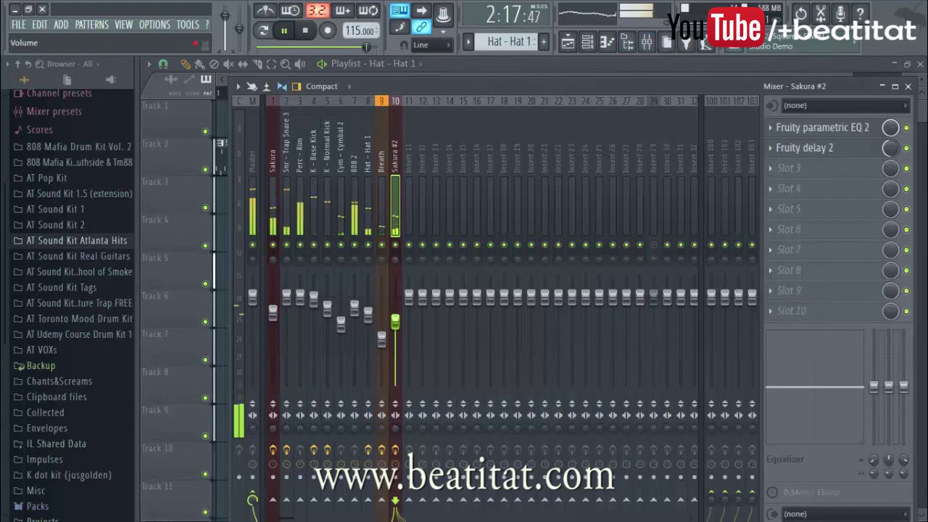
click(549, 74)
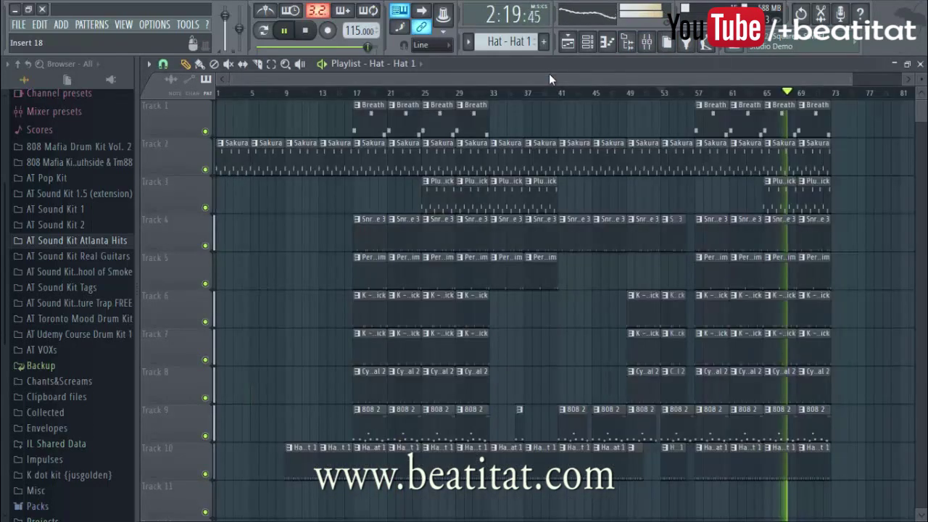
Step: Hide the browser to show the whole arrangement across the playlist, and stop playback
drag(852, 79, 903, 79)
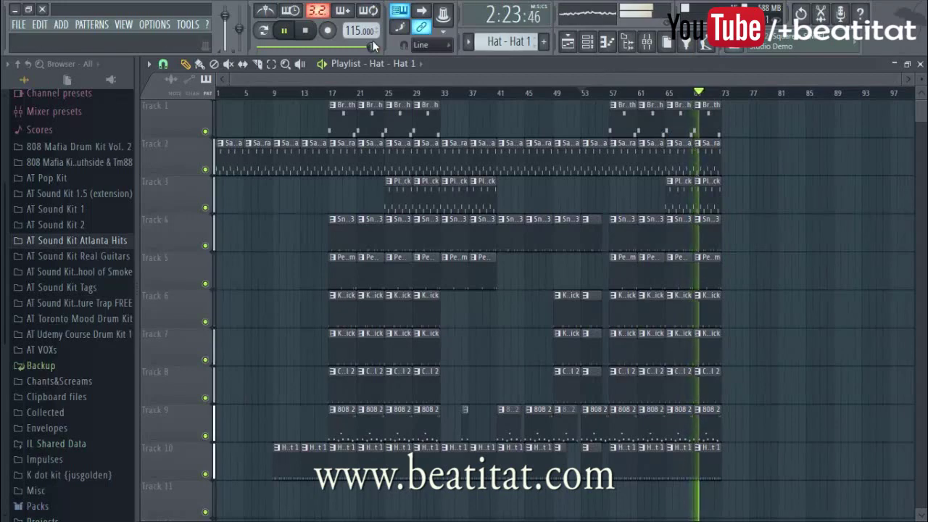
click(628, 46)
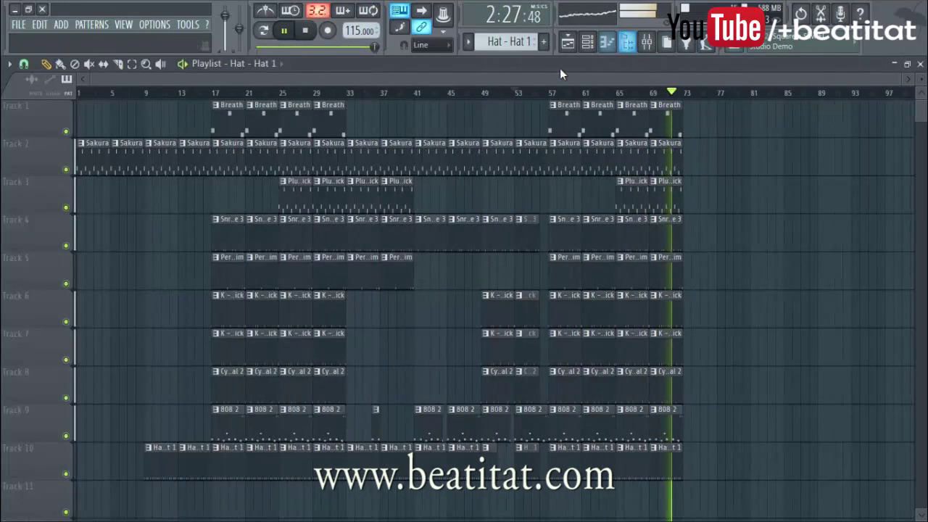
click(308, 40)
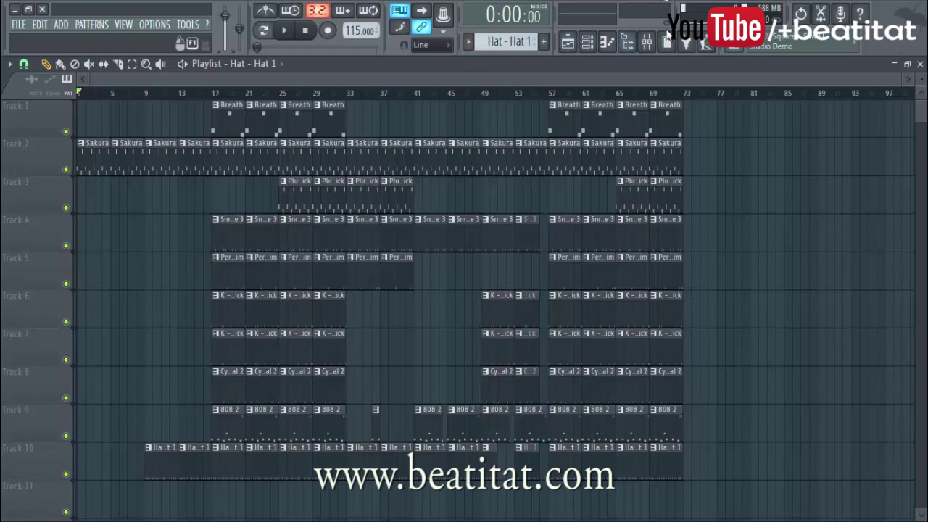
Step: Review the channel rack, play the arrangement from the start, and stop playback
click(607, 42)
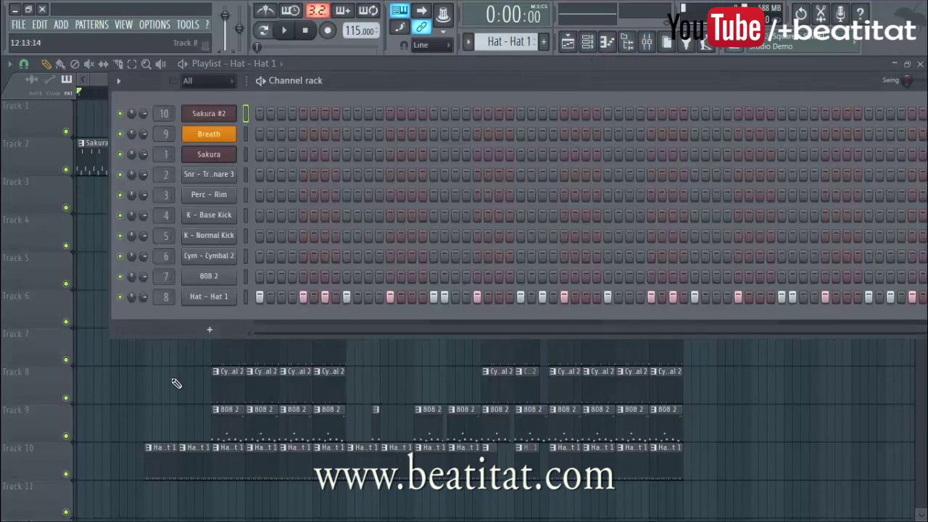
key(F6)
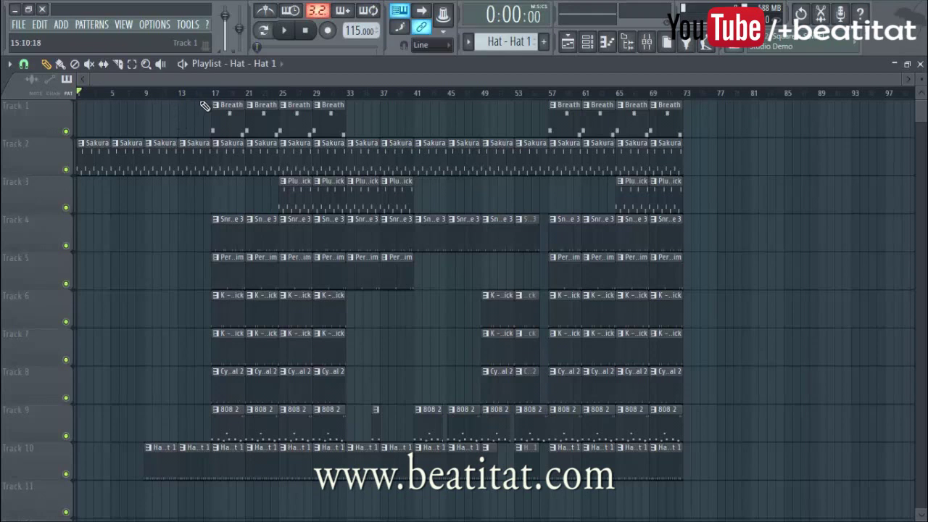
drag(162, 94, 148, 95)
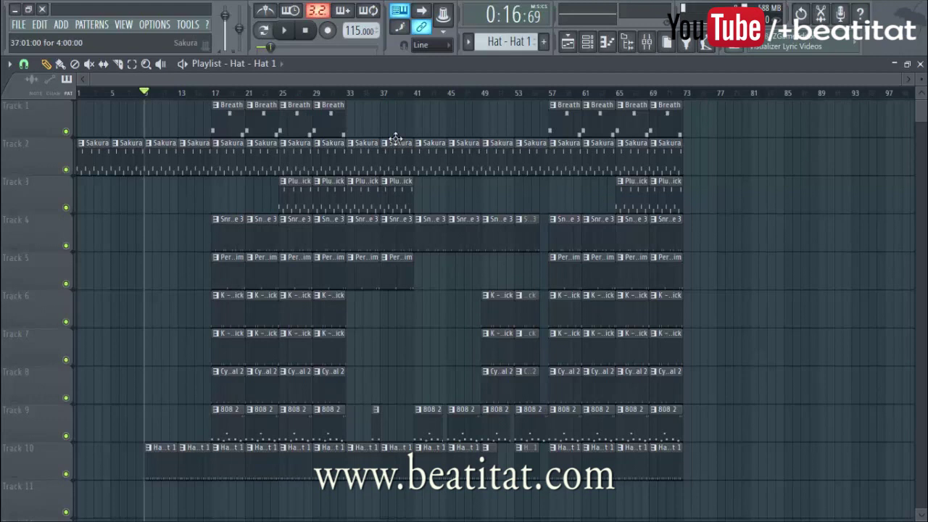
click(309, 31)
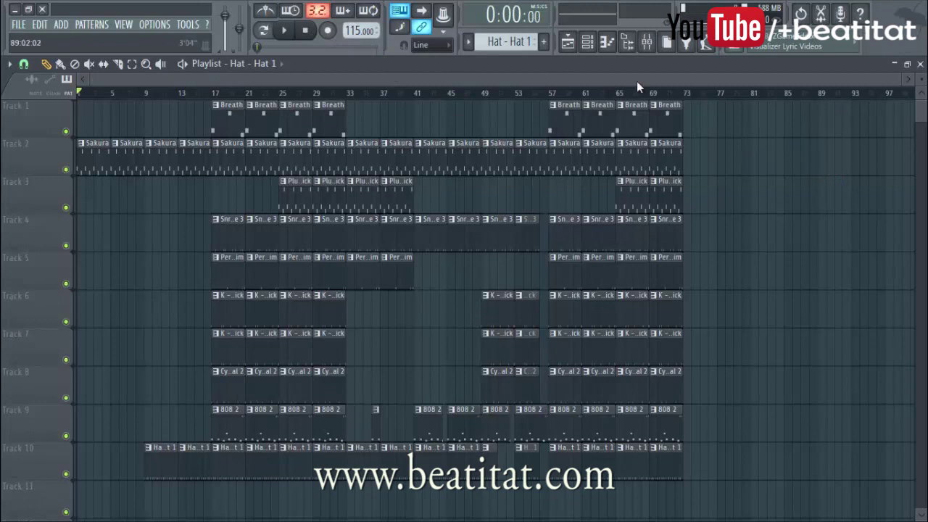
click(284, 39)
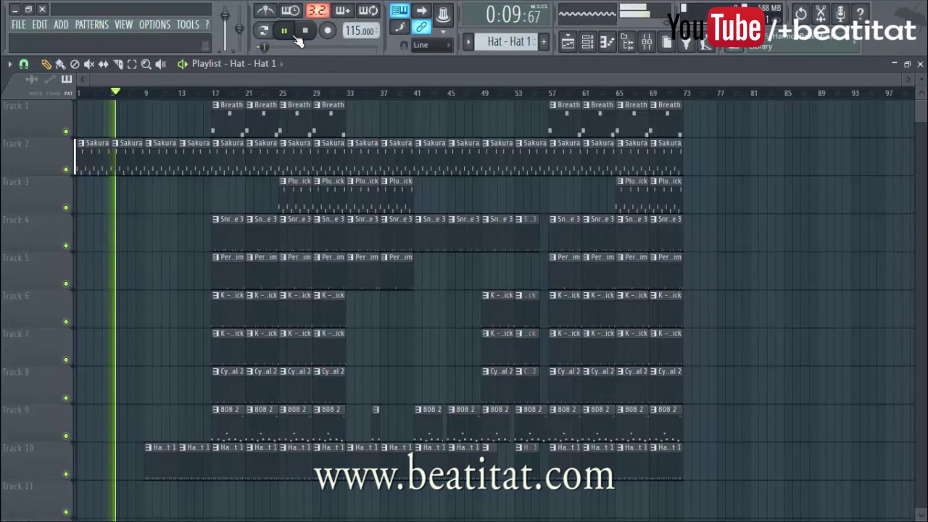
click(301, 33)
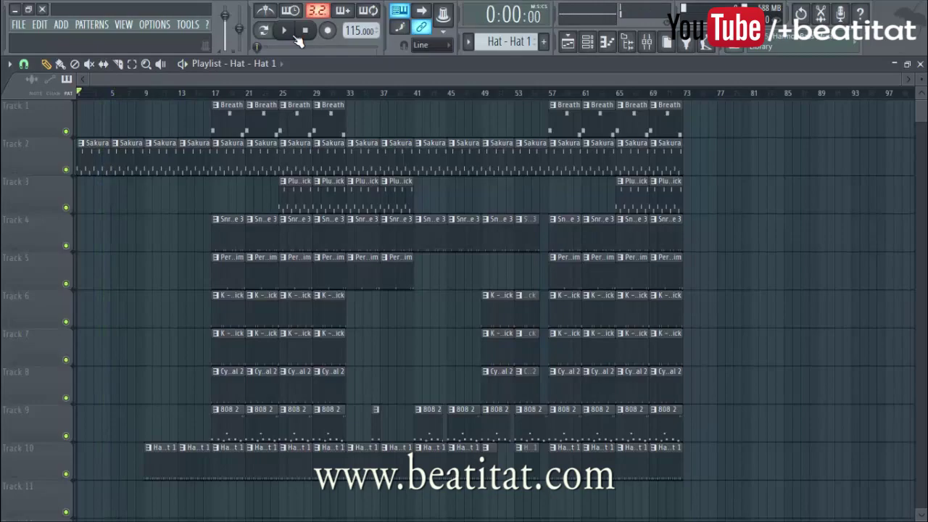